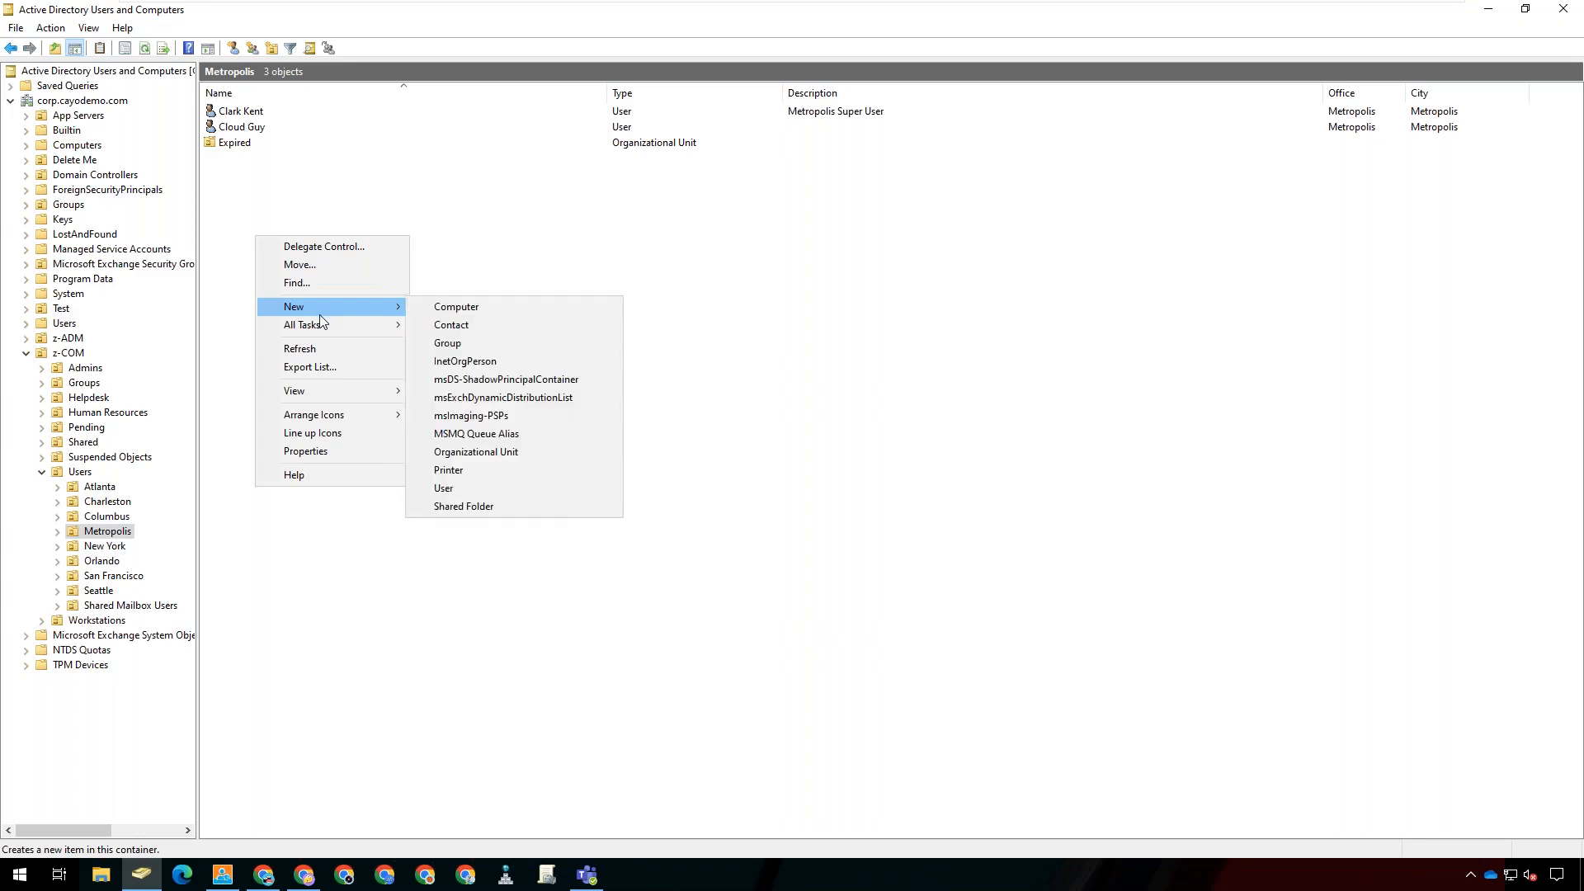
# - Start a new user in the Metropolis OU and enter the user's first name, last name and logon name
pyautogui.click(425, 488)
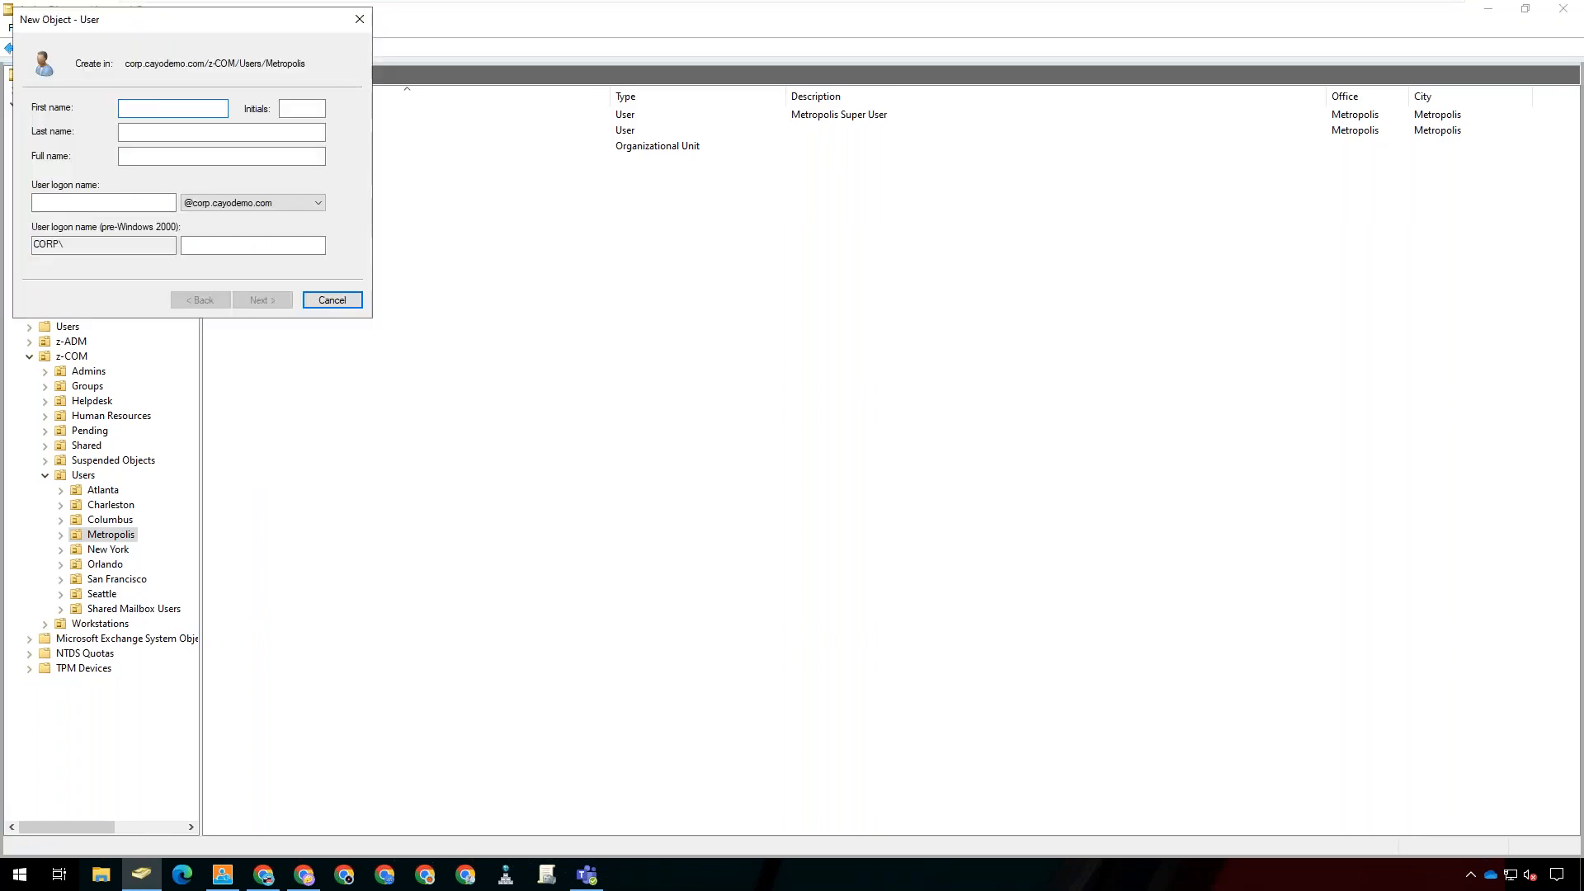
pyautogui.moveTo(208, 27); pyautogui.dragTo(465, 186)
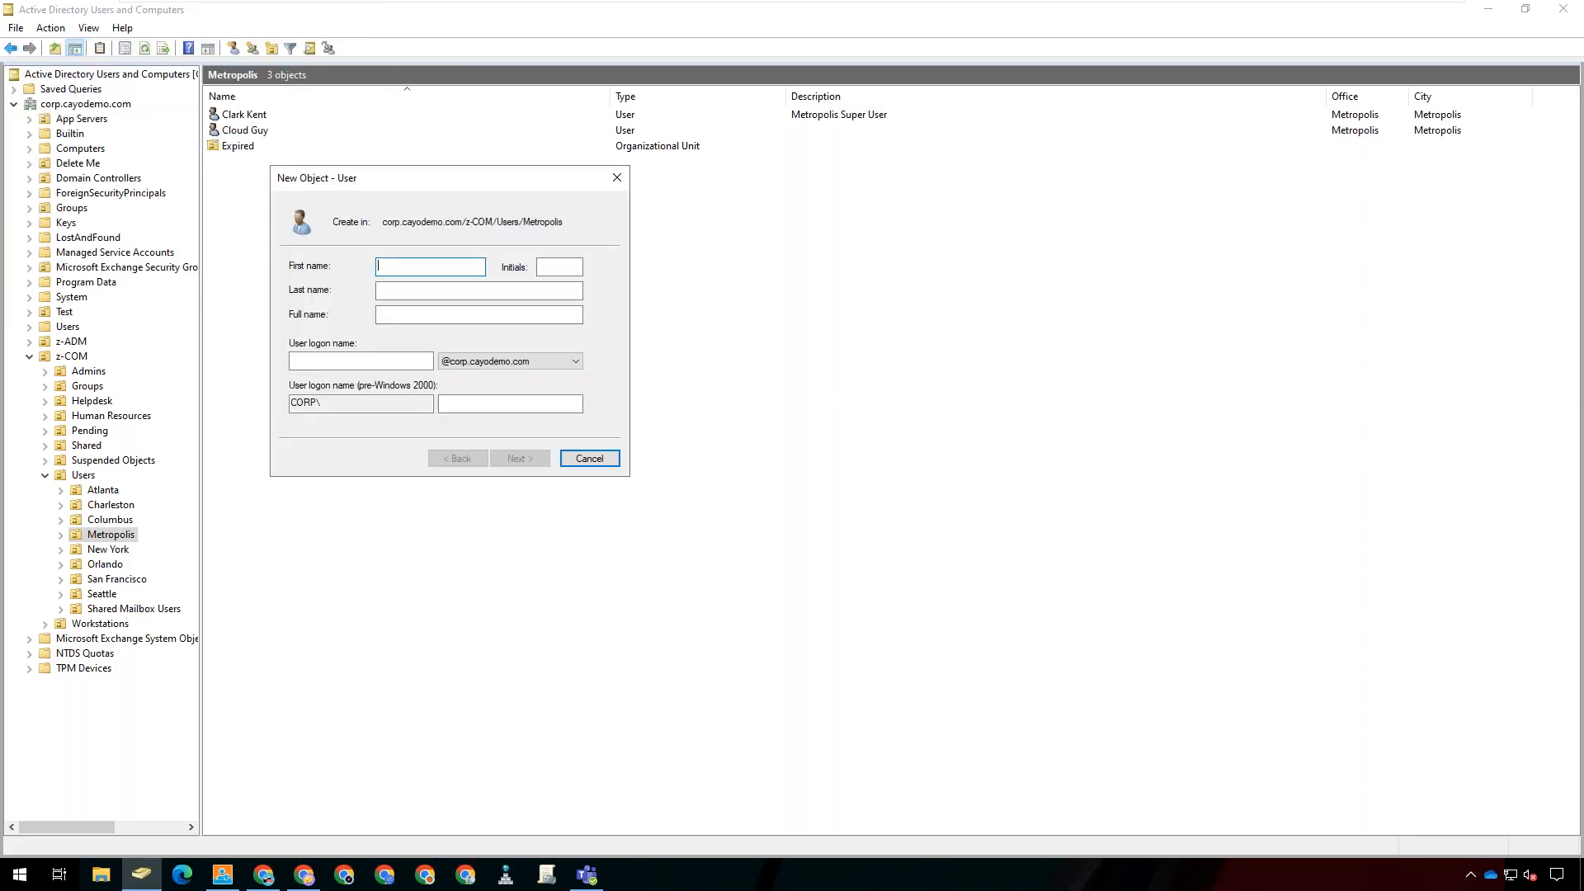
pyautogui.write('Sam')
pyautogui.press('Tab')
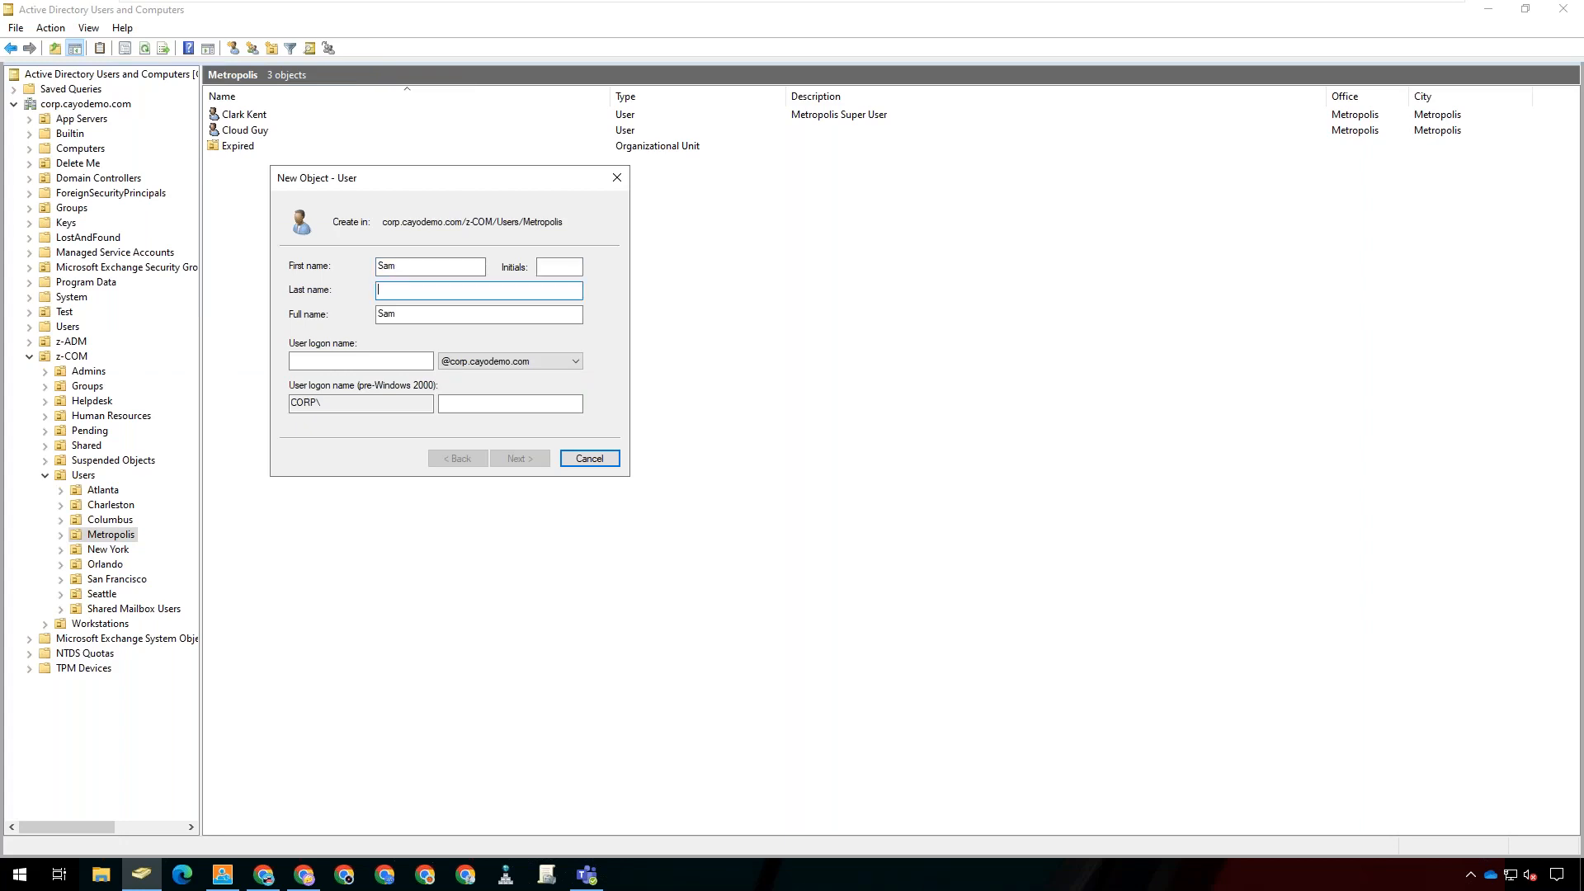
pyautogui.write('Smith')
pyautogui.press('Tab')
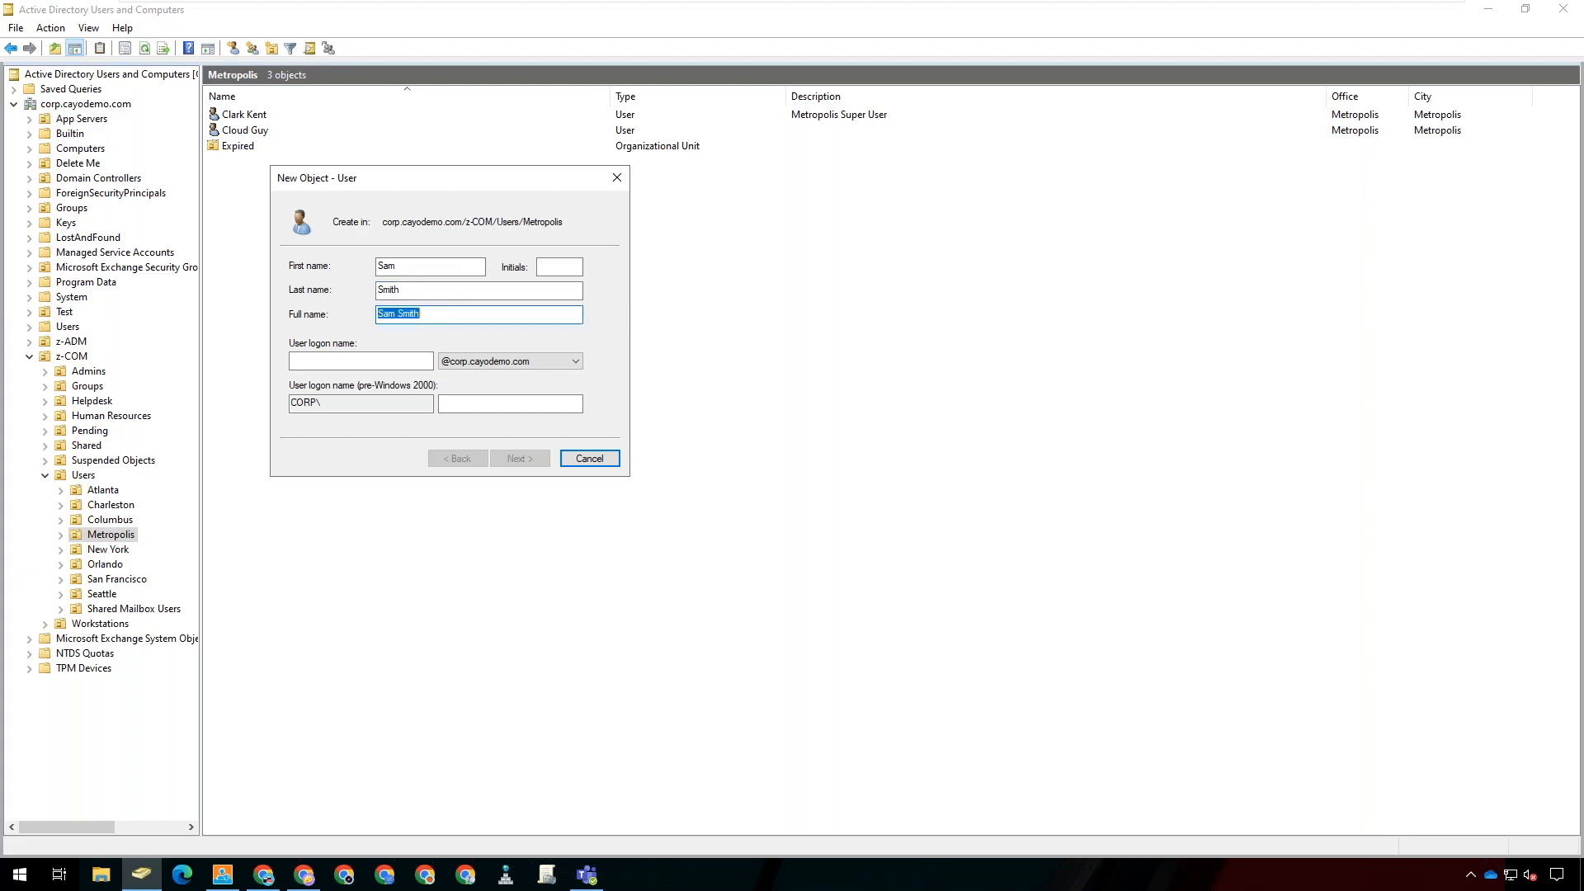
pyautogui.press('Tab')
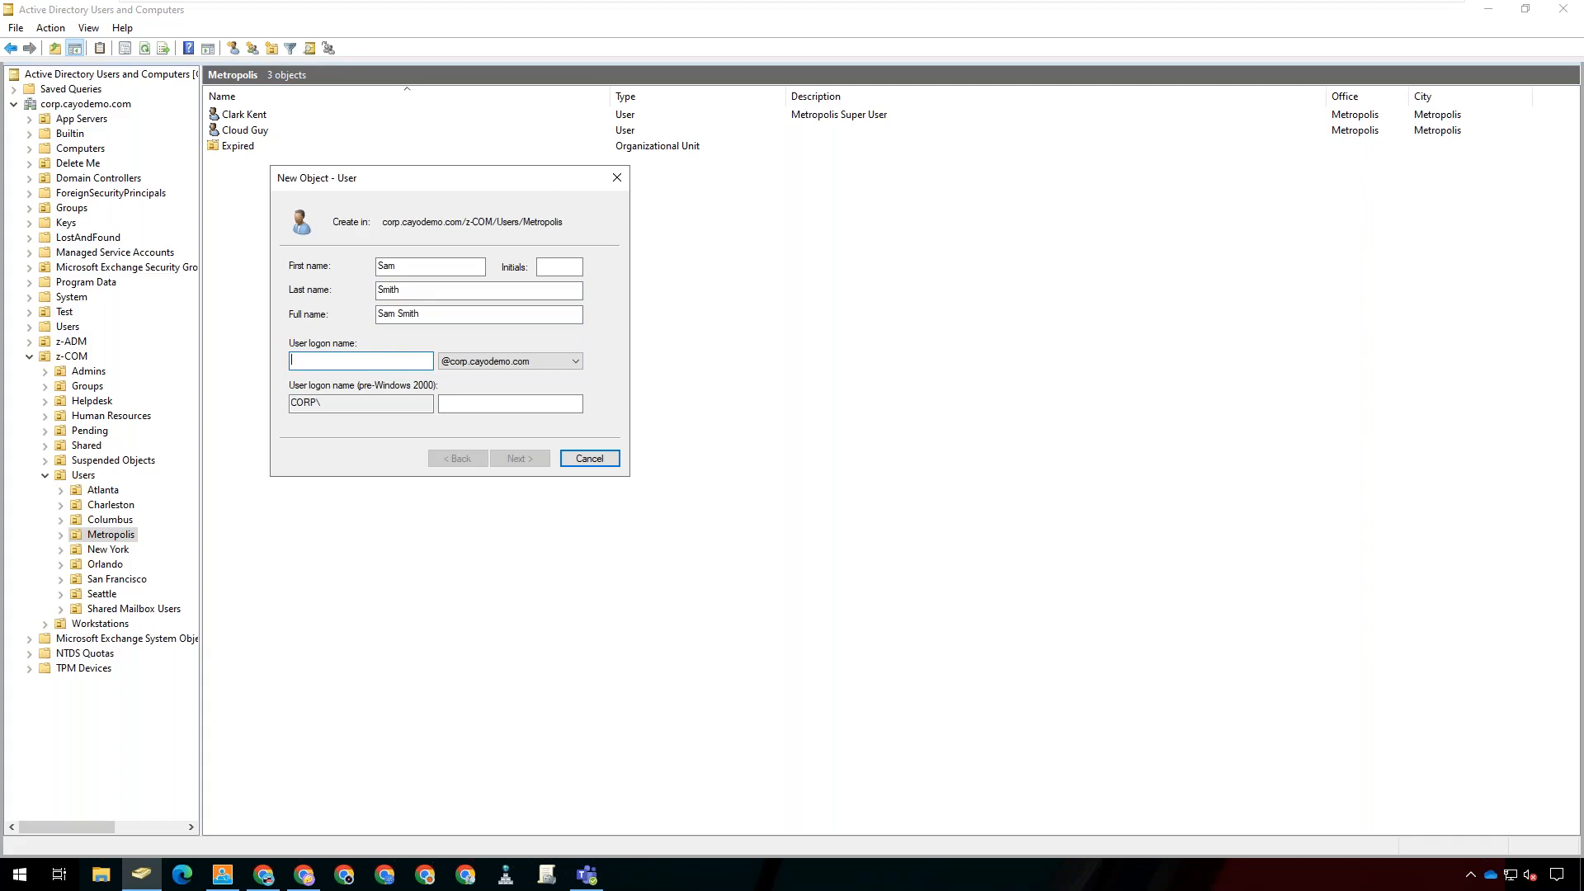
pyautogui.write('sam.smith')
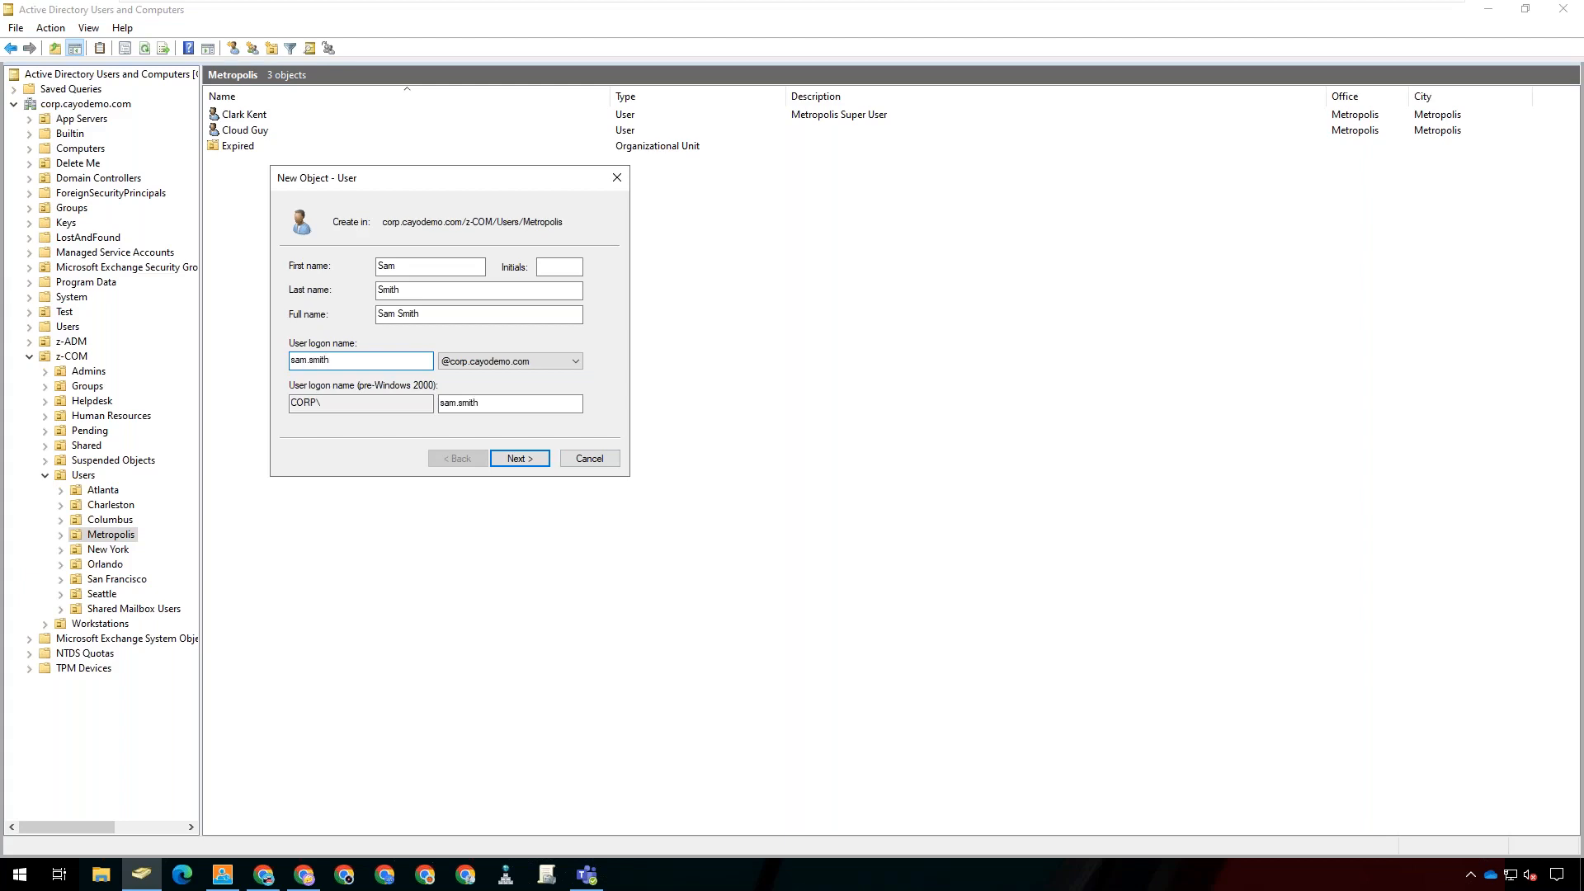
pyautogui.click(553, 363)
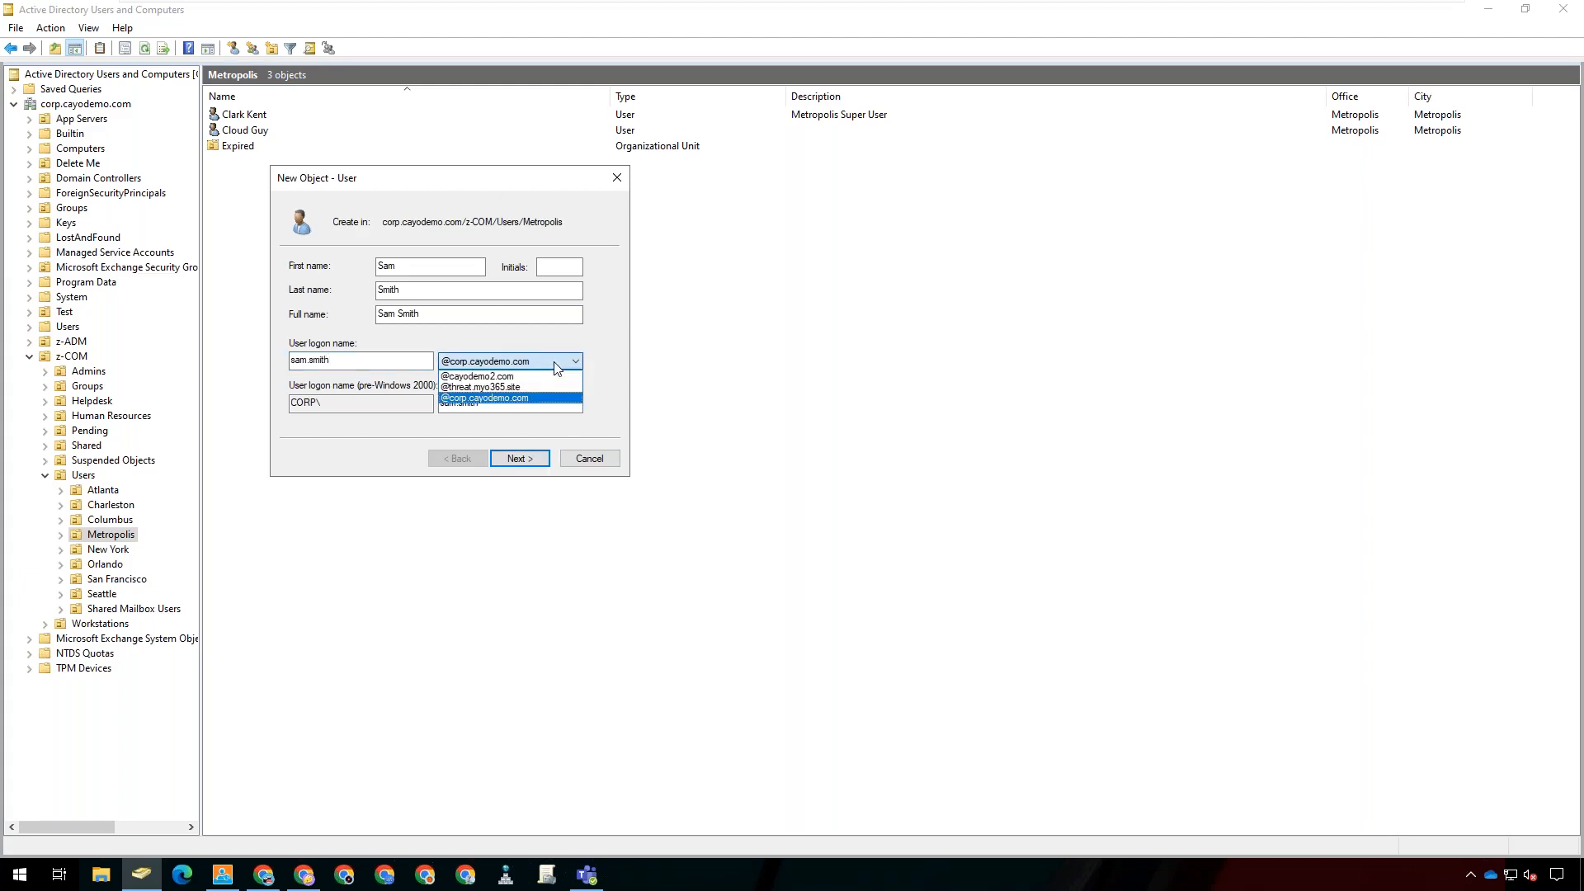
pyautogui.click(552, 361)
pyautogui.click(487, 361)
pyautogui.click(480, 377)
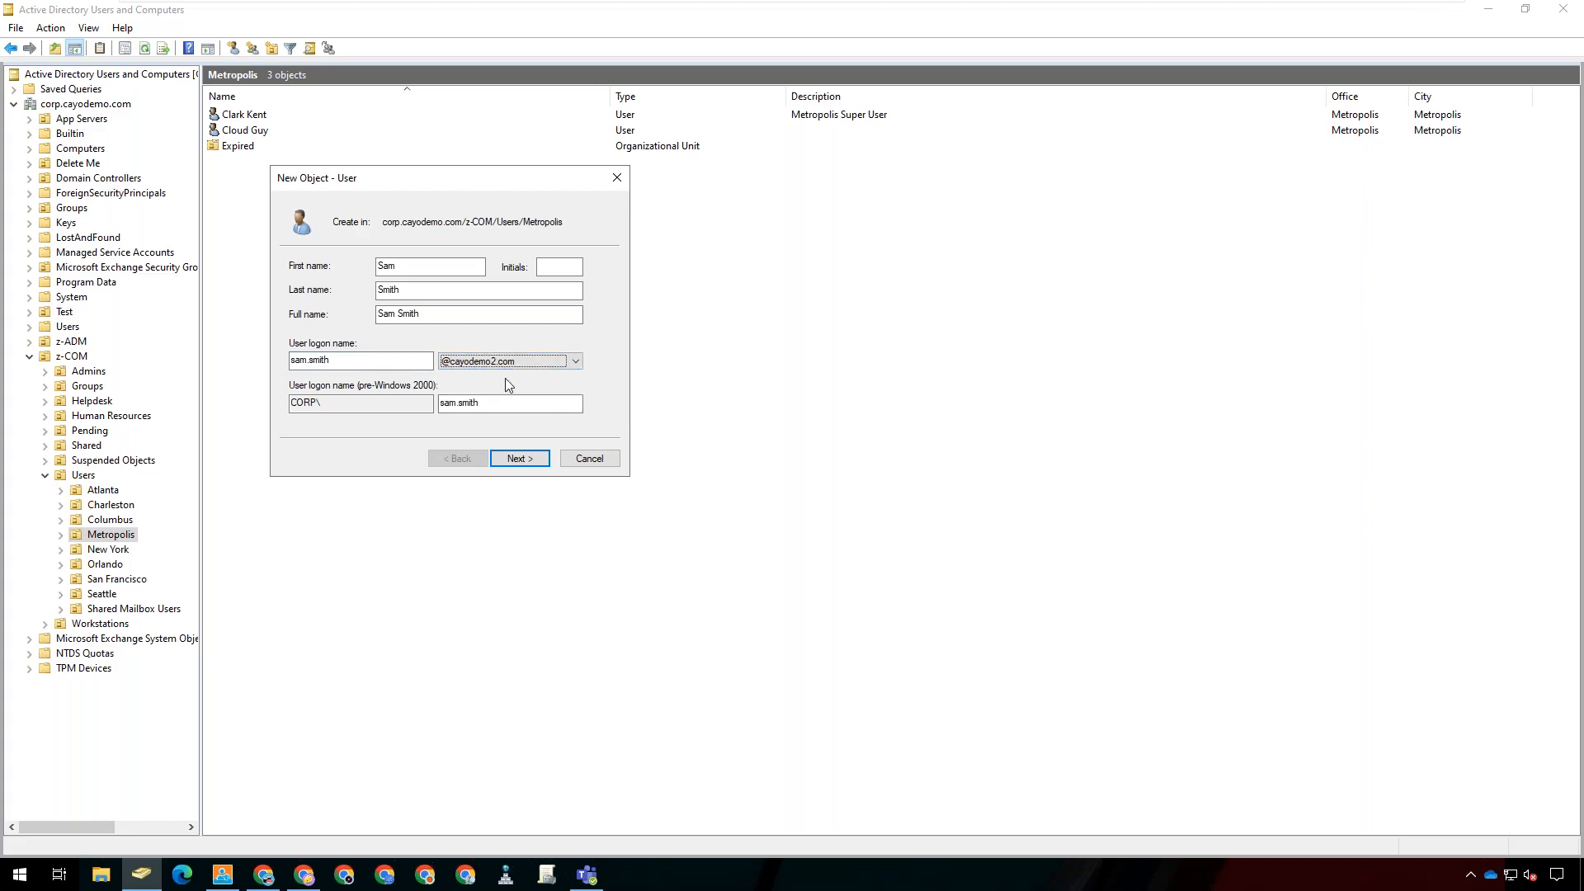
pyautogui.click(531, 460)
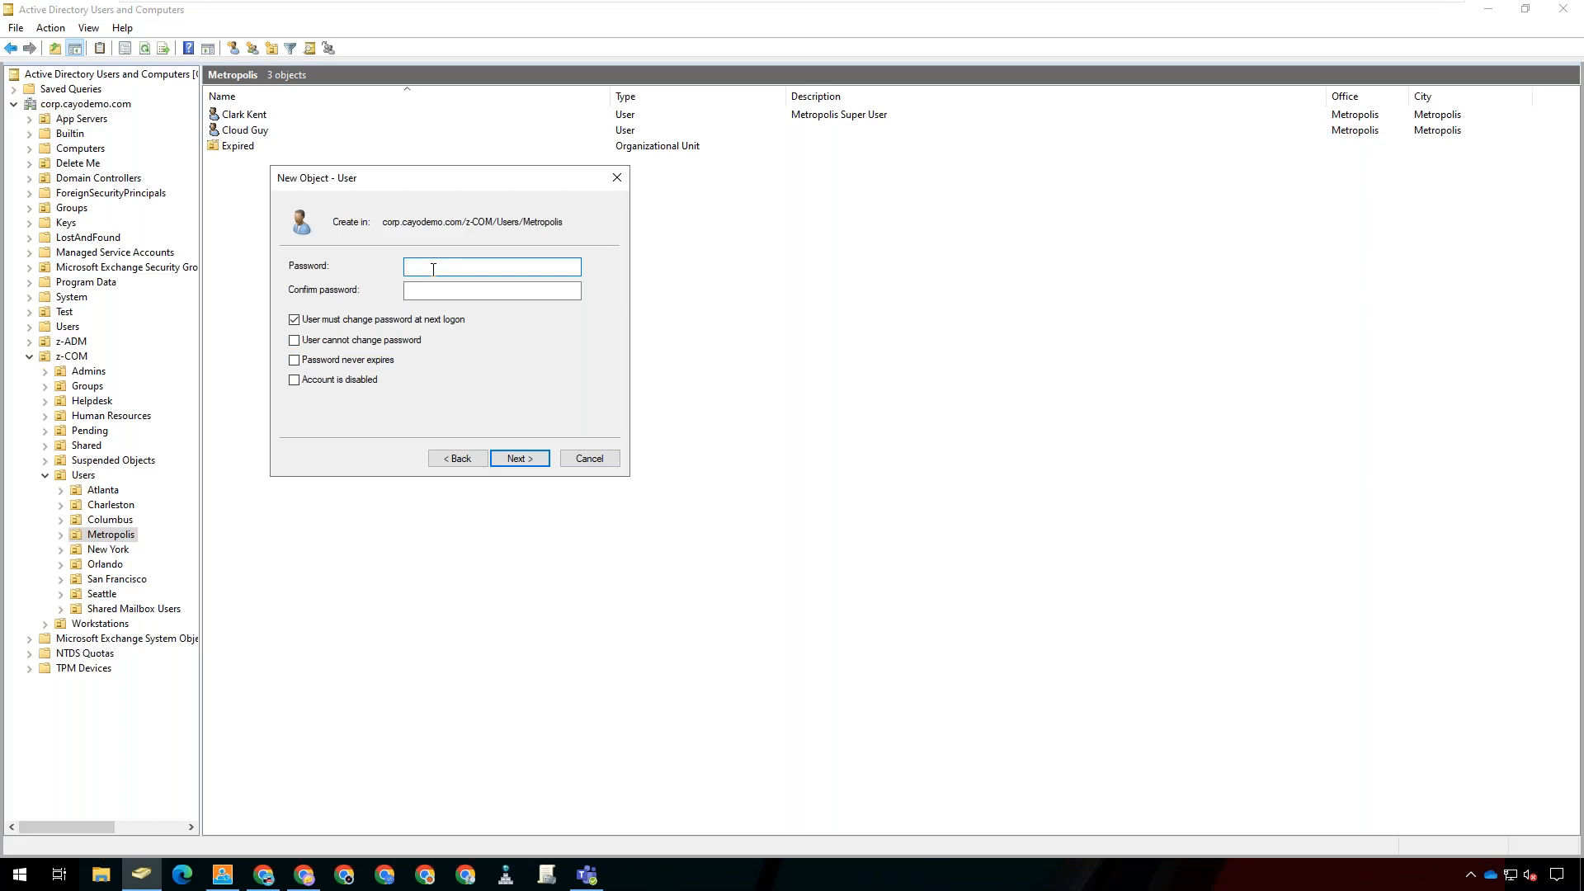
# - Enter and confirm the account password, keep the forced change at next logon, and finish creating the user
pyautogui.write('•••••••••••••••')
pyautogui.press('Tab')
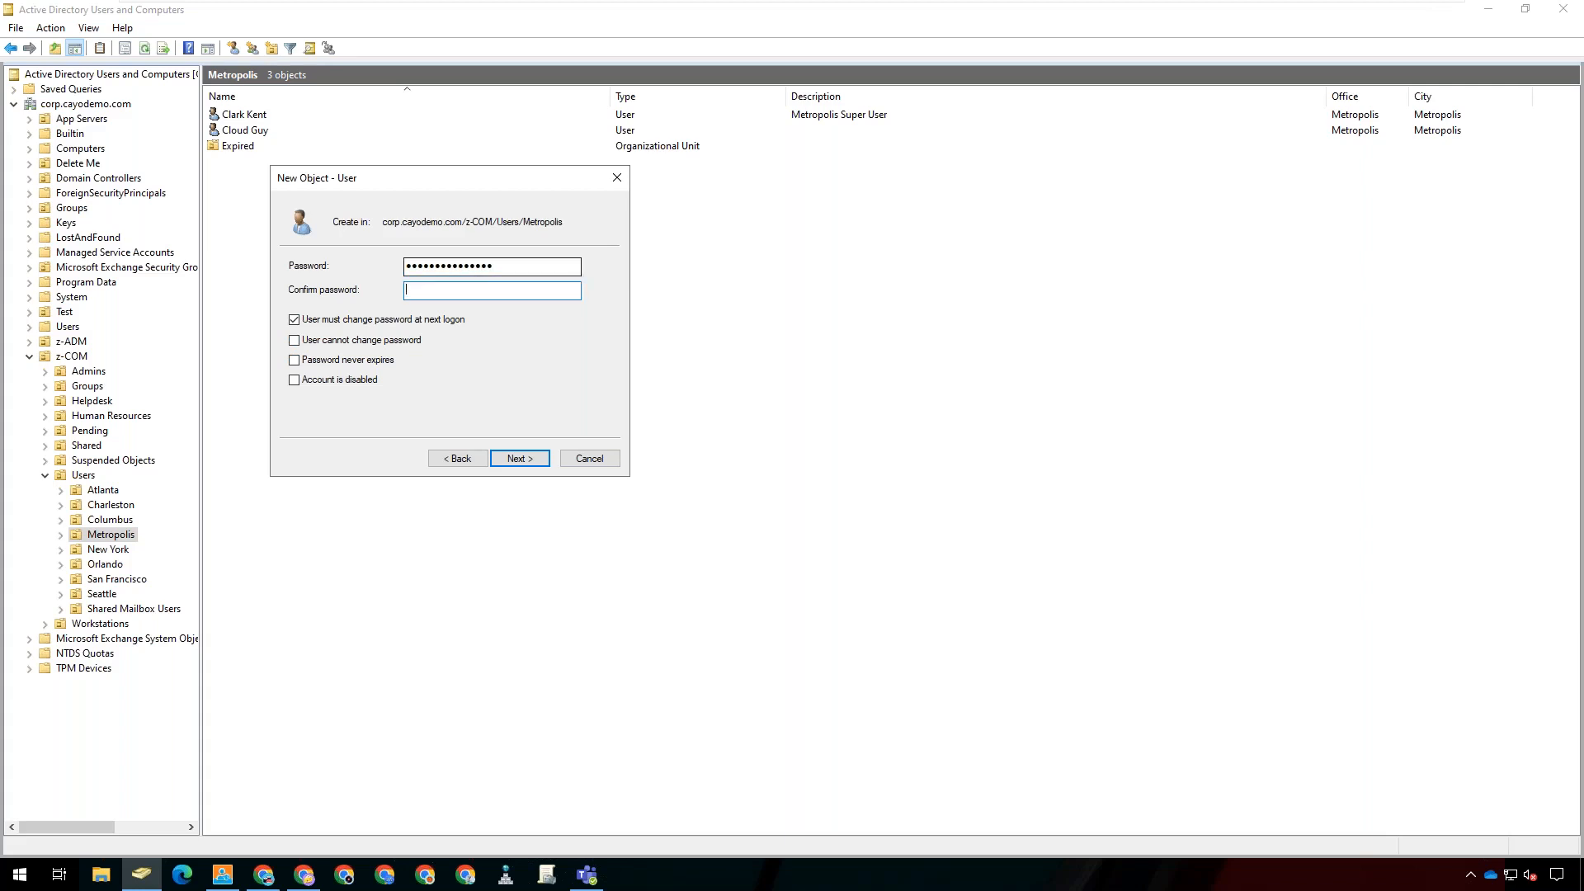
pyautogui.write('•••••••••••••••')
pyautogui.click(516, 457)
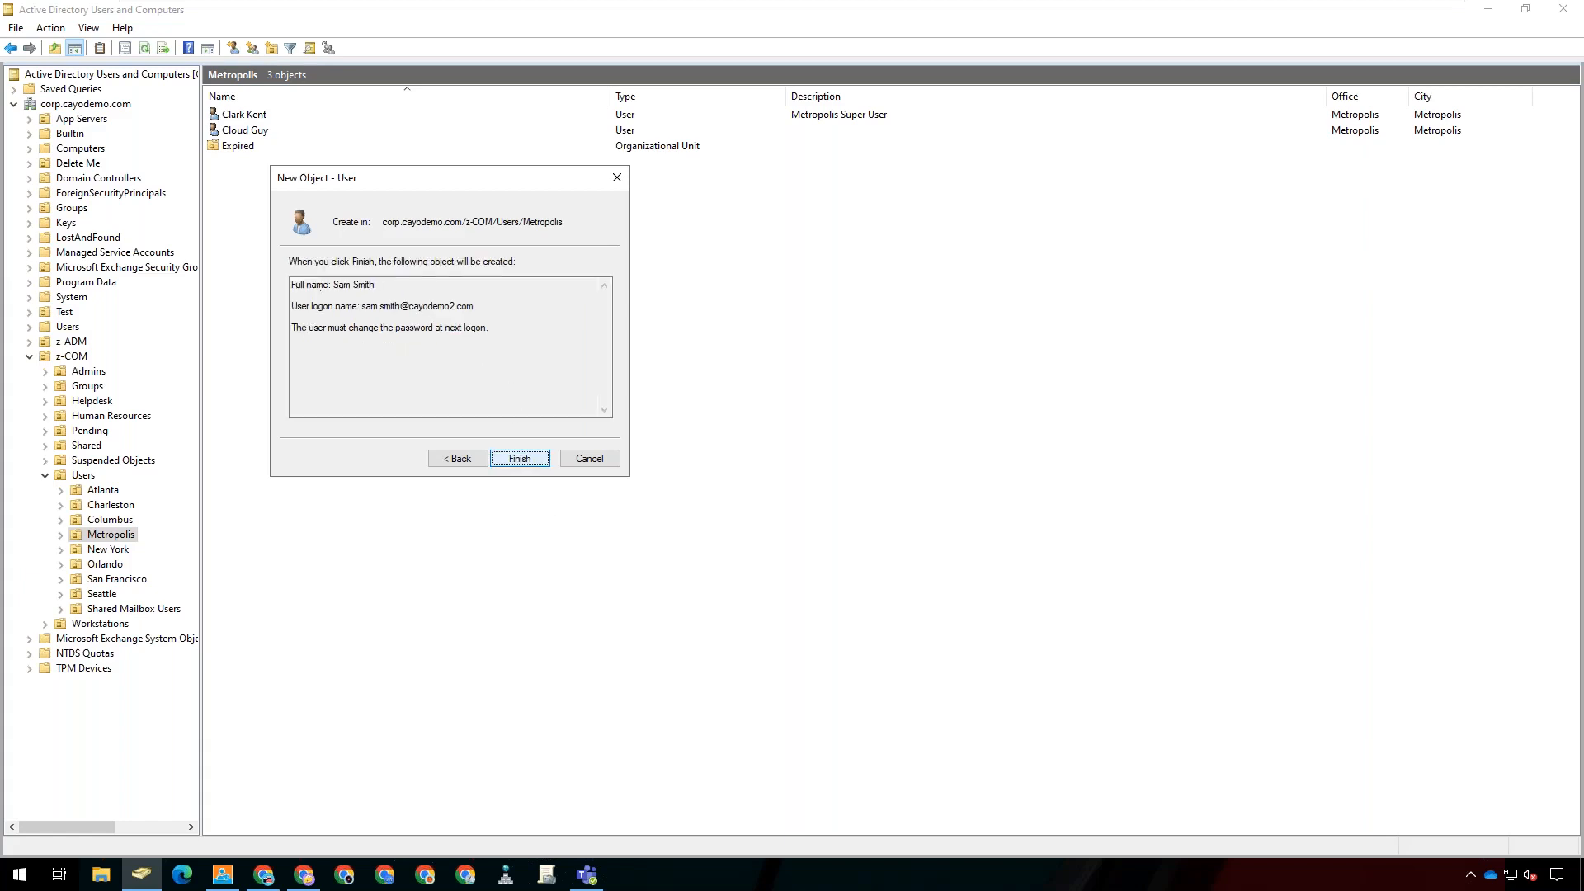
pyautogui.click(521, 460)
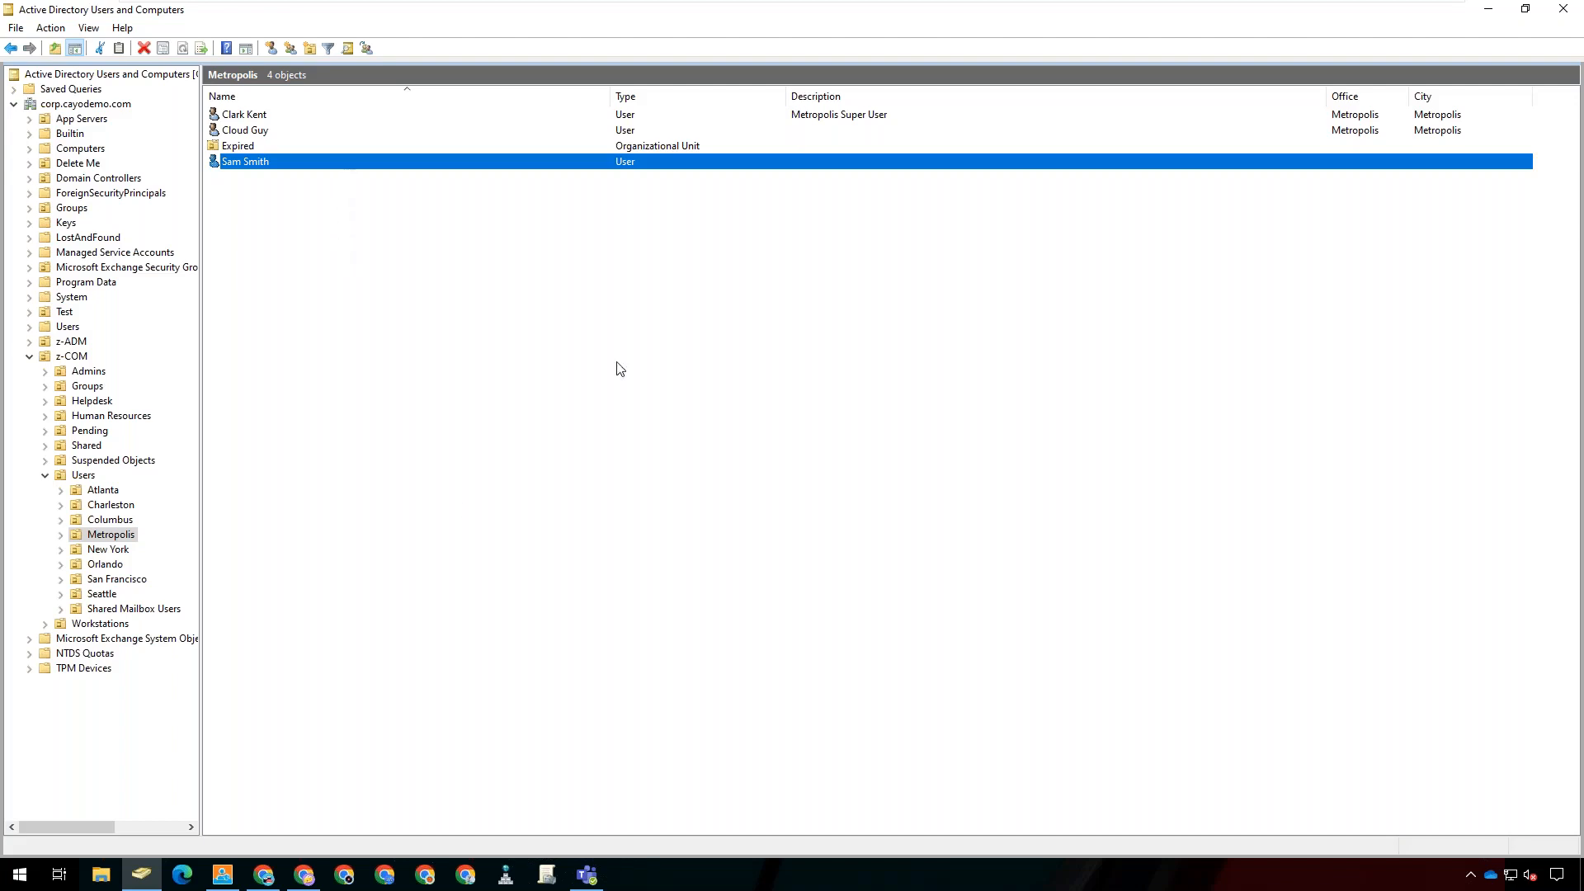
# - Review the general properties of the newly created Metropolis user and close them unchanged
pyautogui.press('Return')
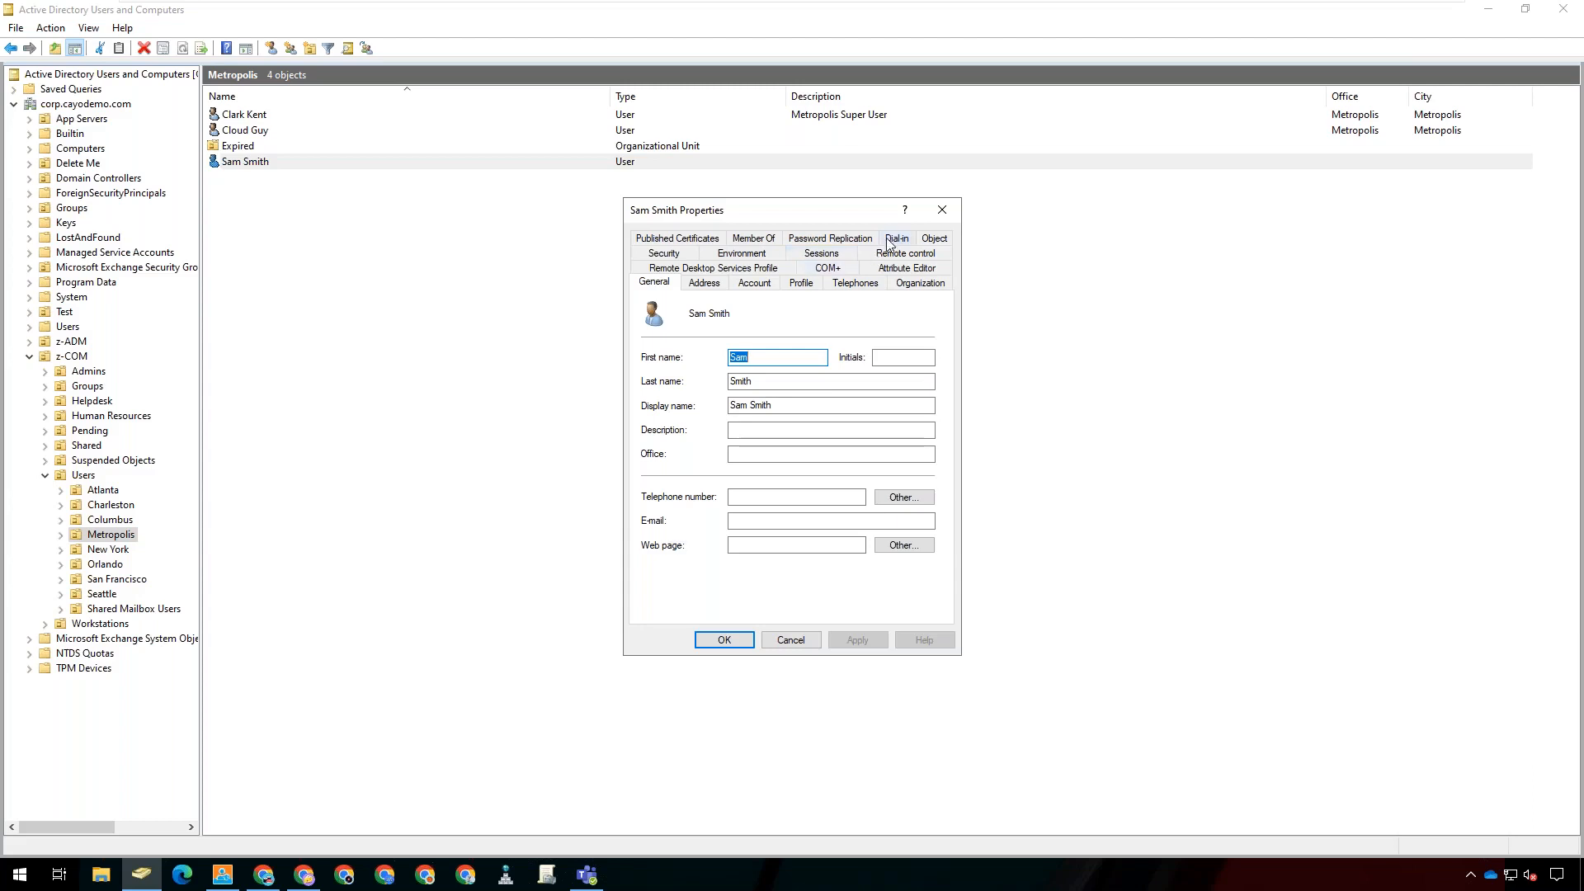
pyautogui.click(942, 210)
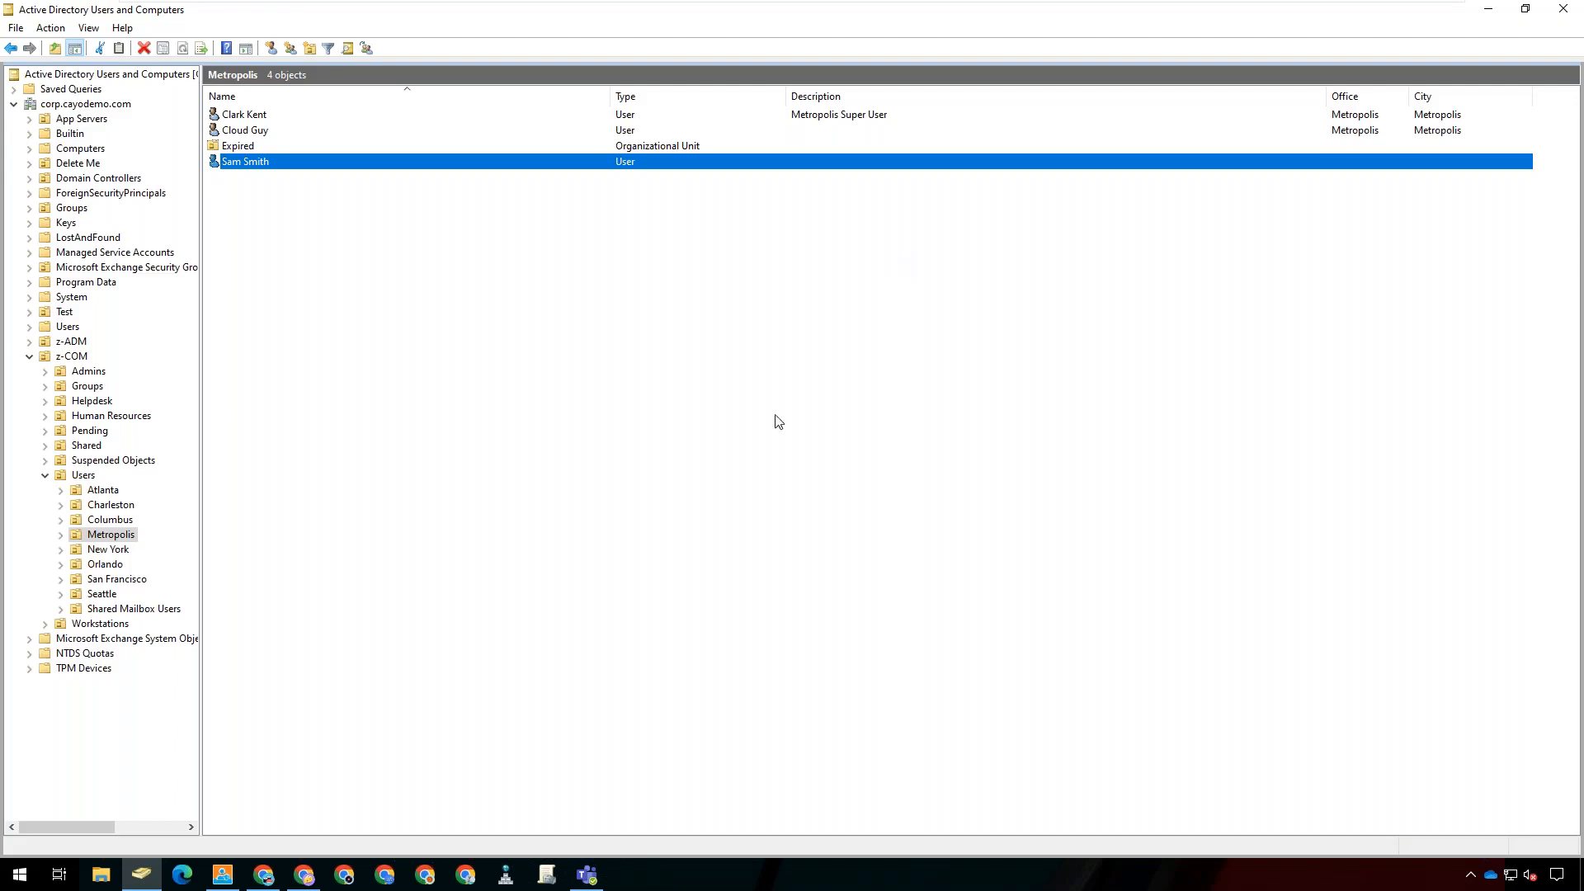
# - Switch to the Cayosoft Administrator web portal and start a new user under Columbus AD Users
pyautogui.click(305, 873)
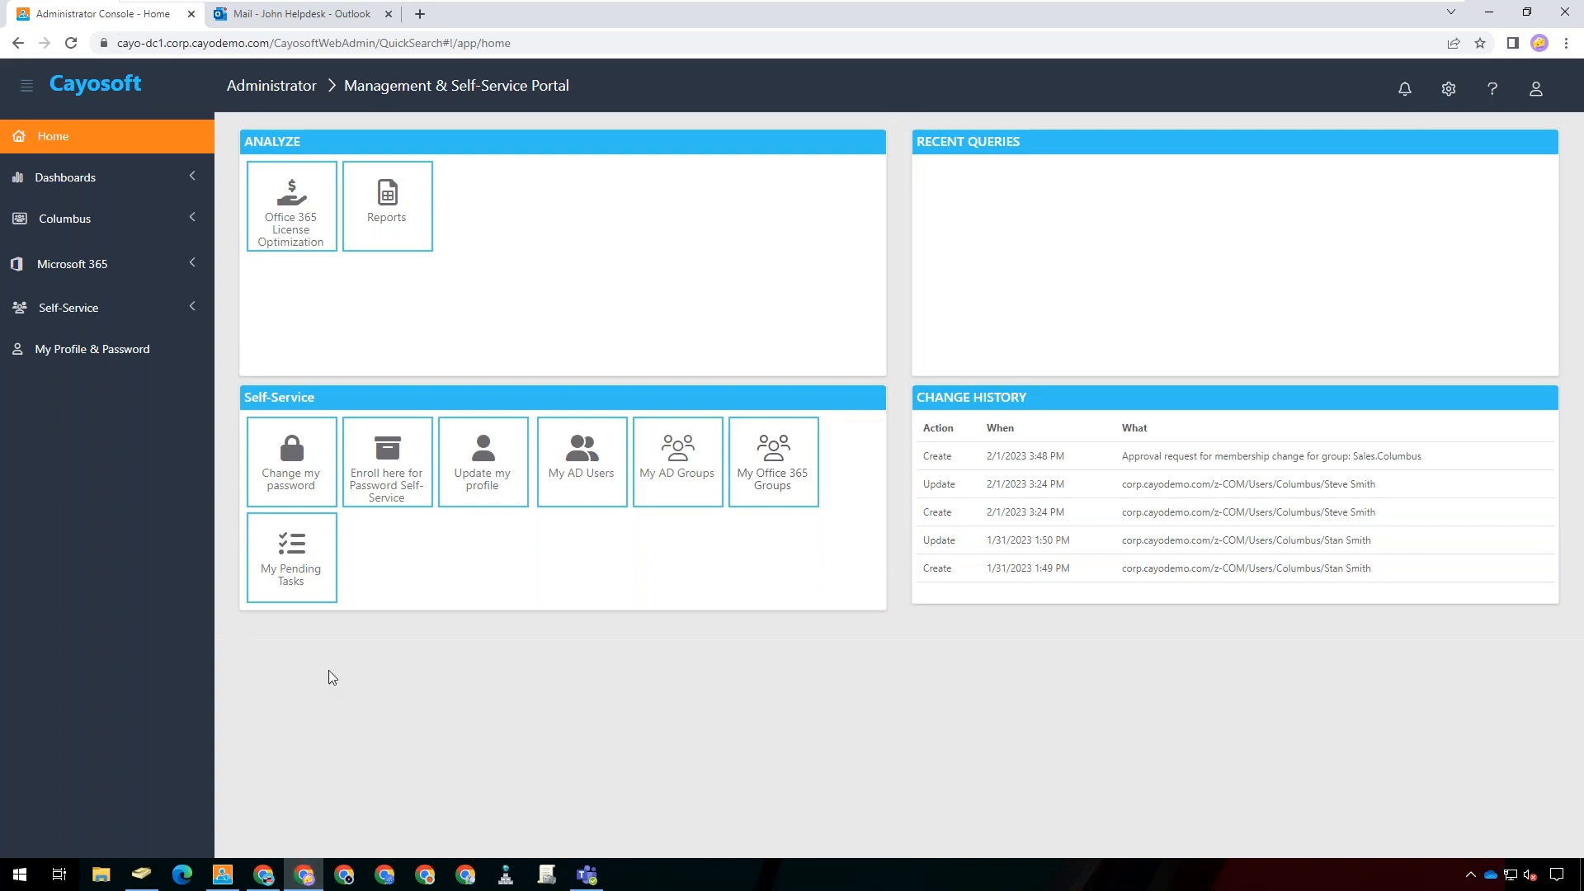
pyautogui.click(154, 214)
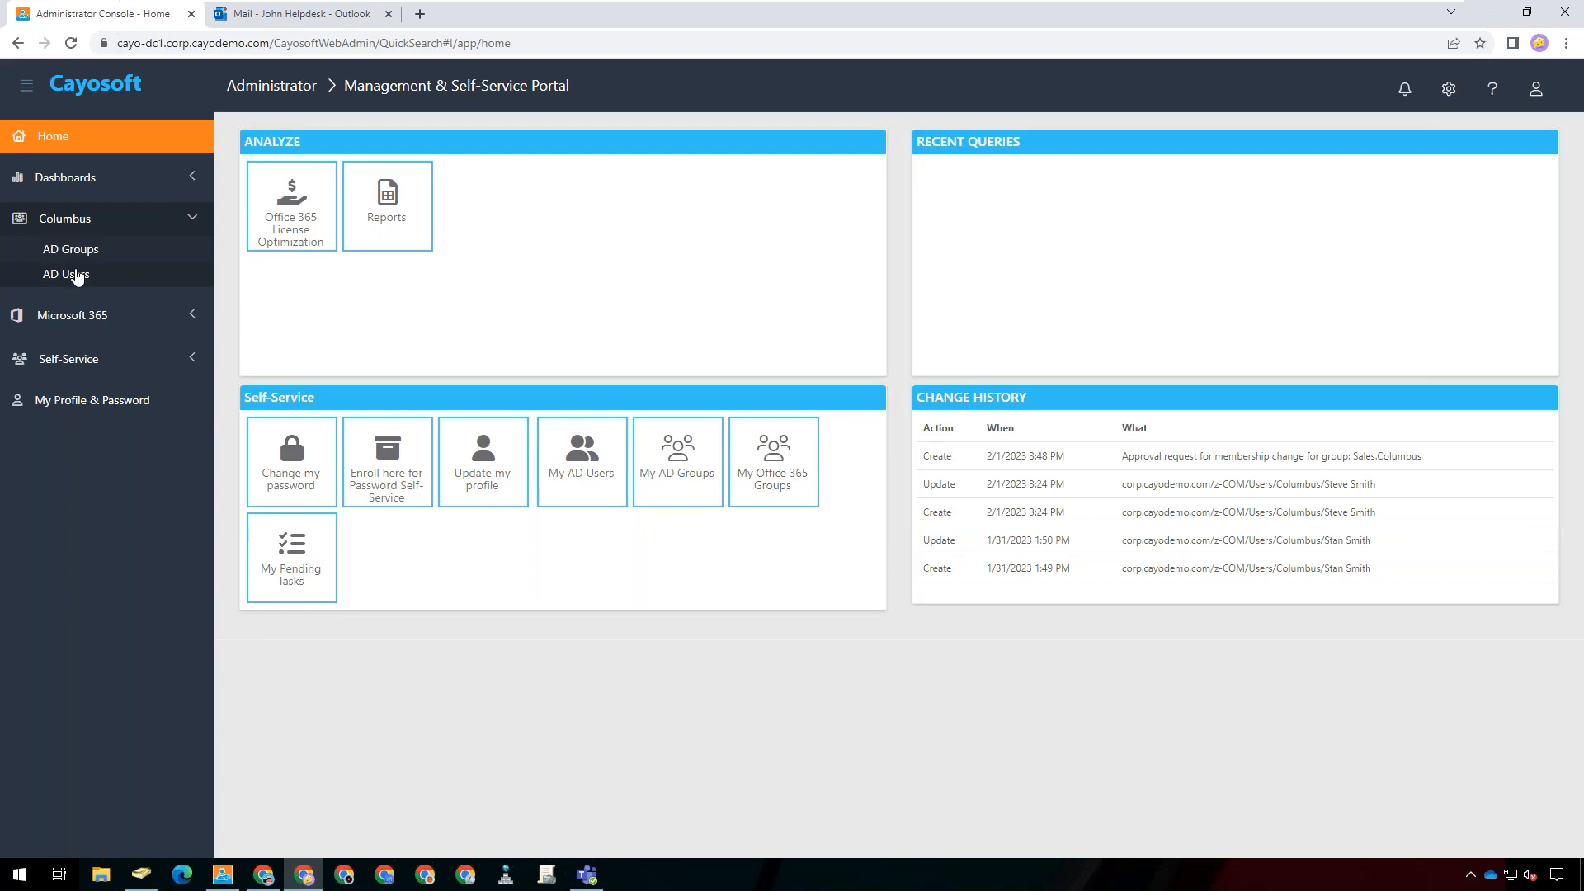
pyautogui.click(78, 275)
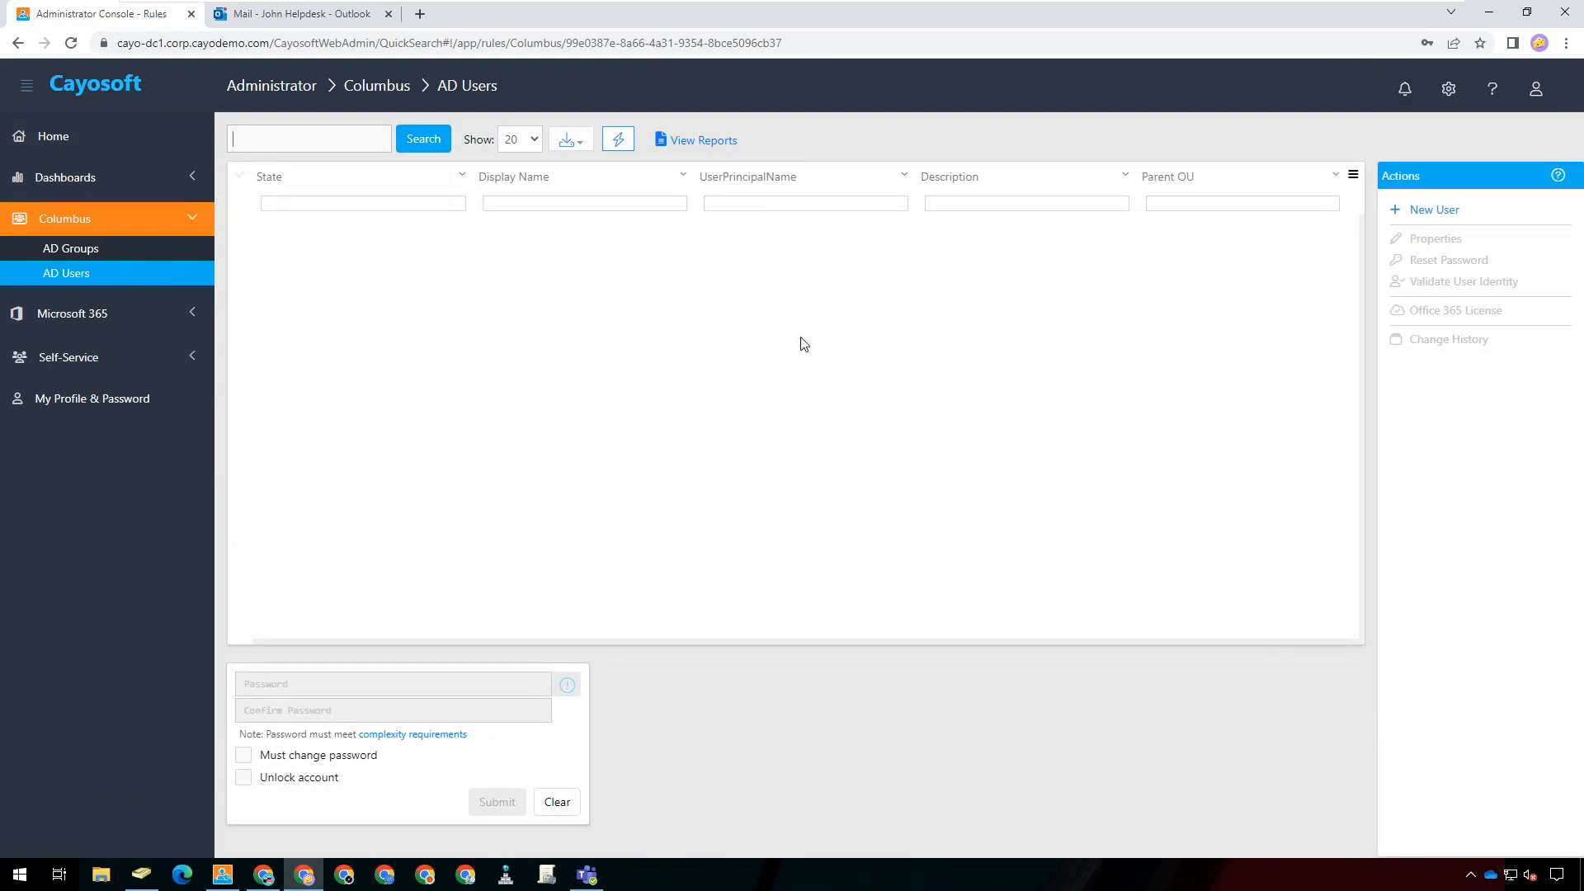
pyautogui.click(1432, 210)
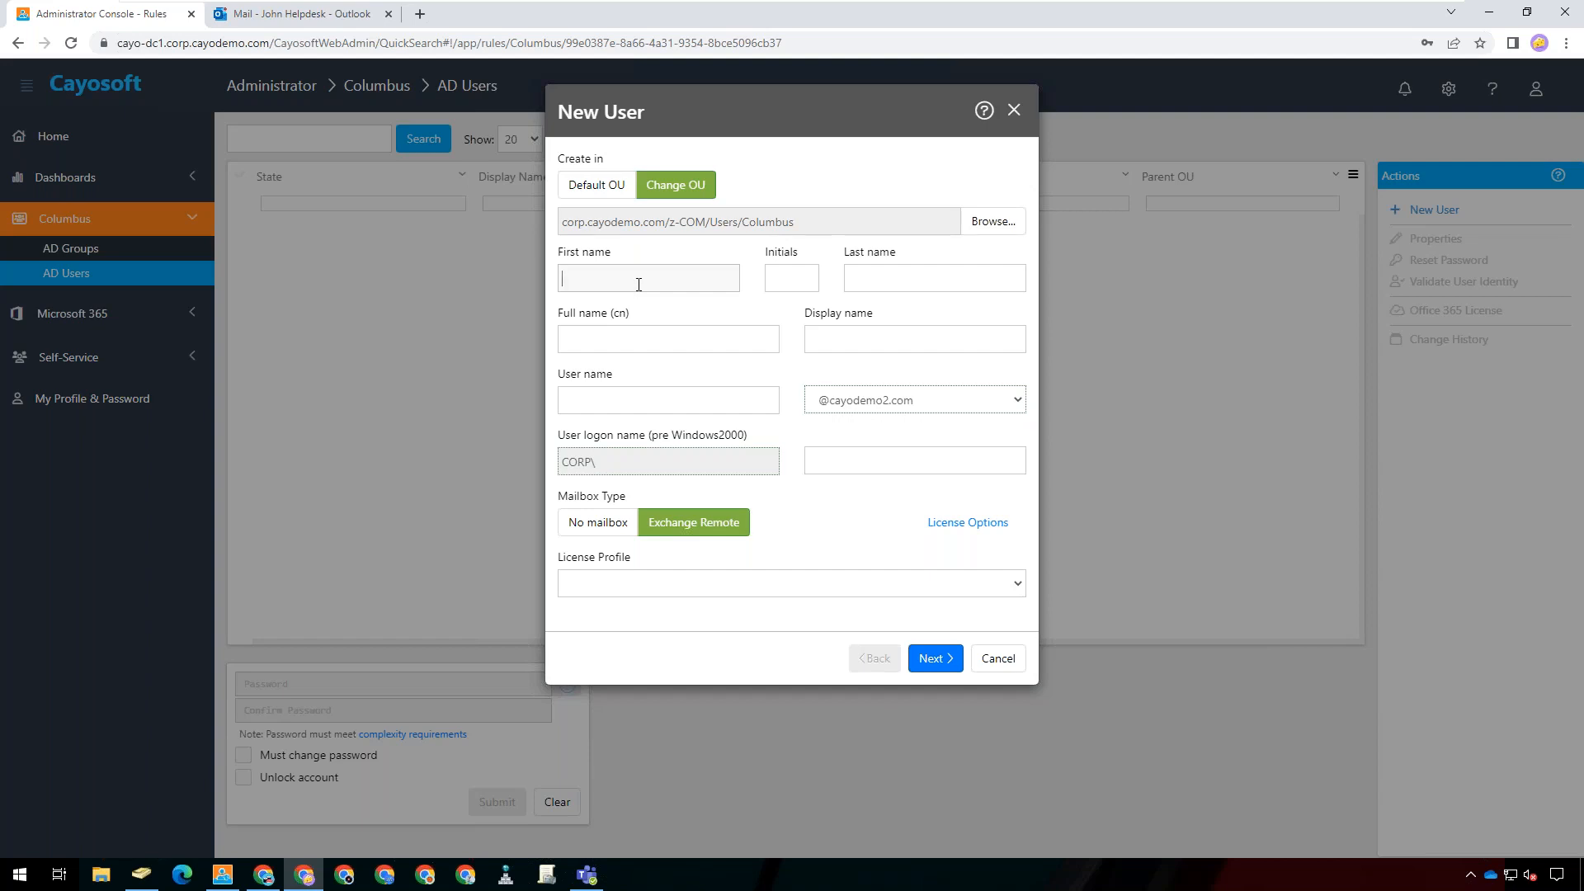
# - Enter the new Columbus user's first name and last name, with both names capitalized
pyautogui.write('Steve')
pyautogui.press('Tab')
pyautogui.write('smith')
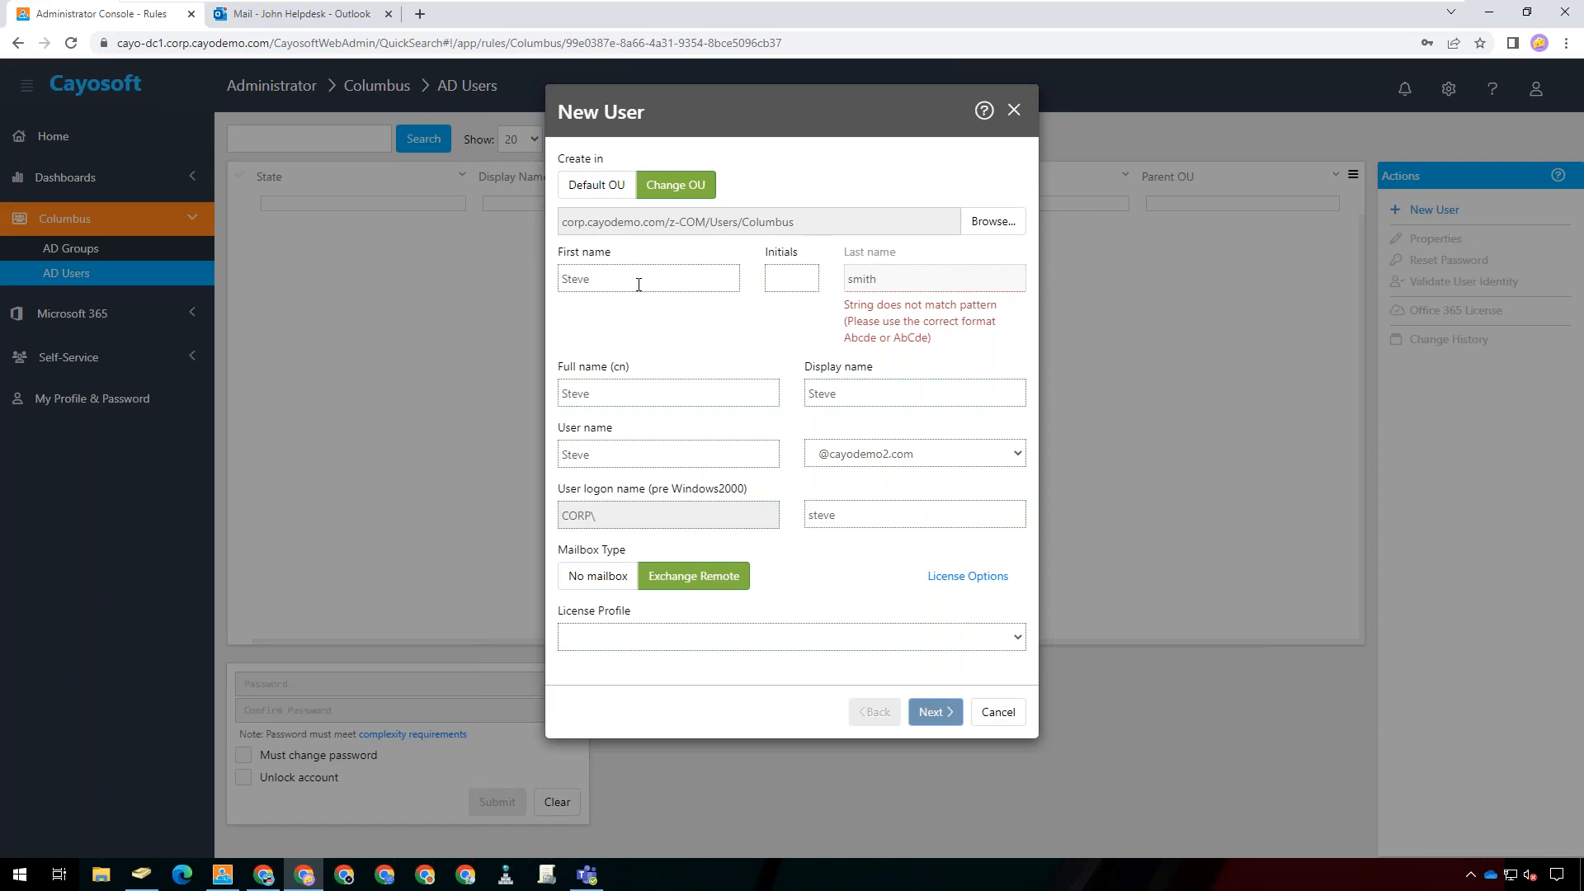
pyautogui.press('BackSpace')
pyautogui.press('BackSpace')
pyautogui.press('BackSpace')
pyautogui.press('BackSpace')
pyautogui.press('BackSpace')
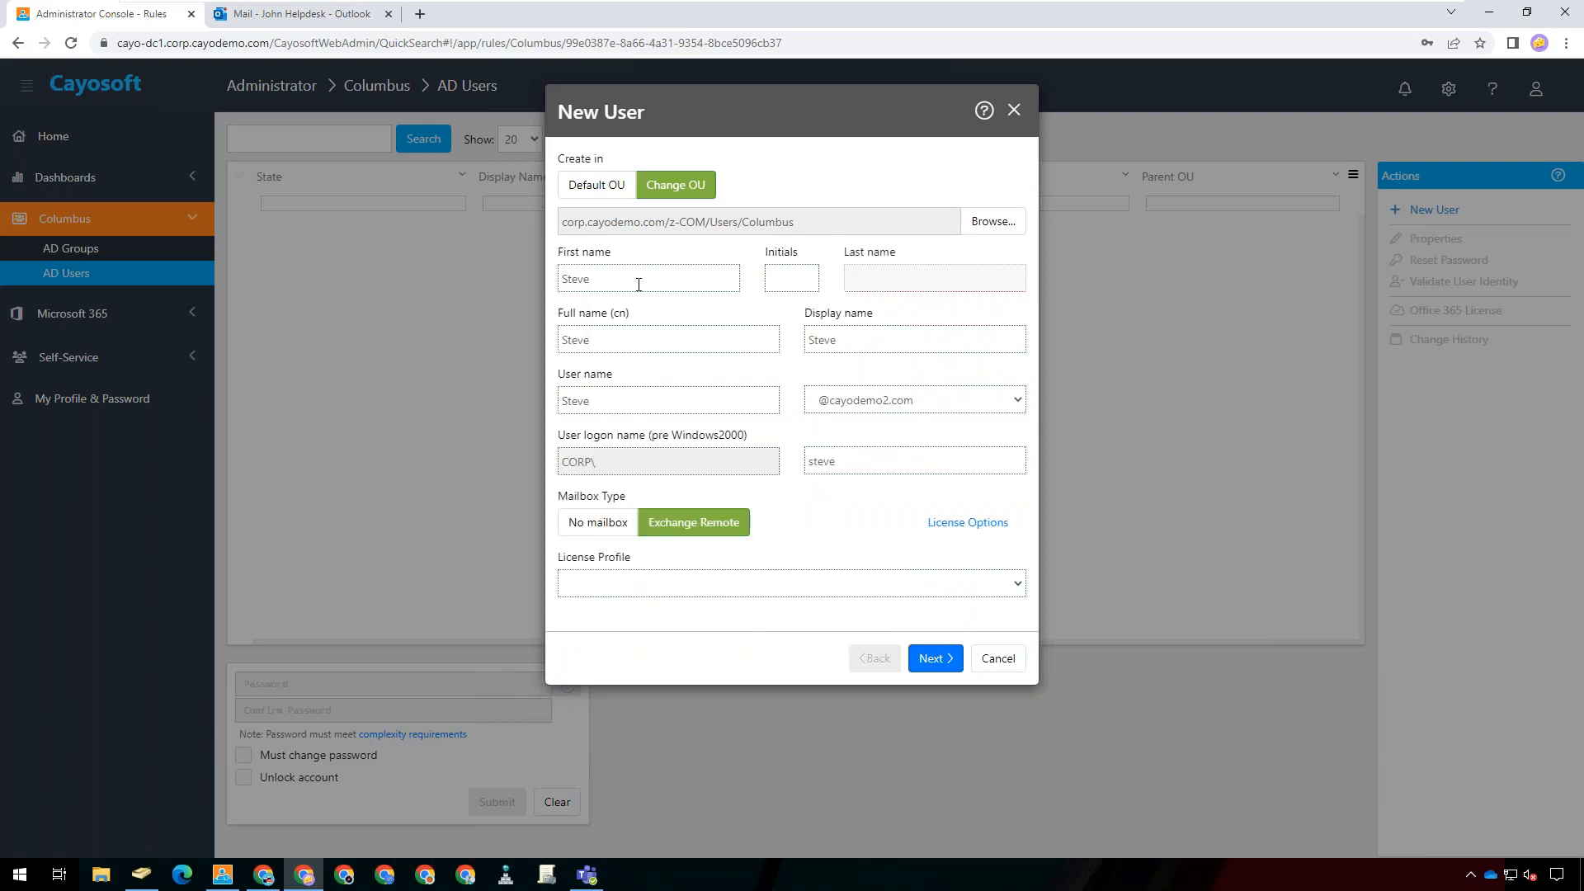
pyautogui.write('Smith')
# - Try adding Flow for Office 365 K1, Microsoft Bookings and Microsoft Planner to the Office 365 F3 license, then cancel
pyautogui.click(938, 522)
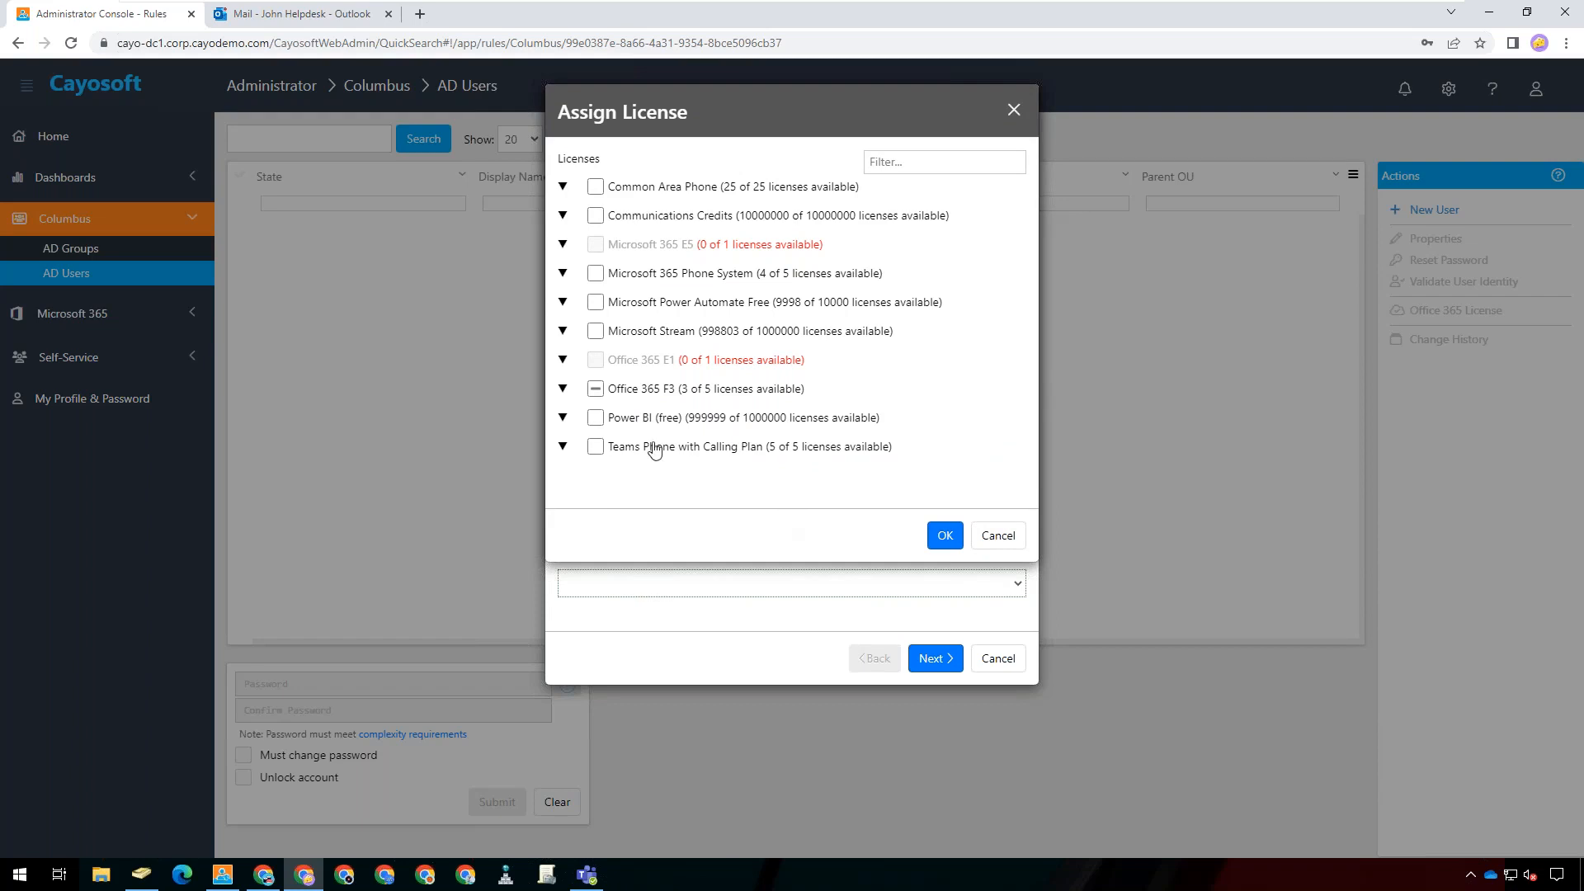
pyautogui.click(562, 388)
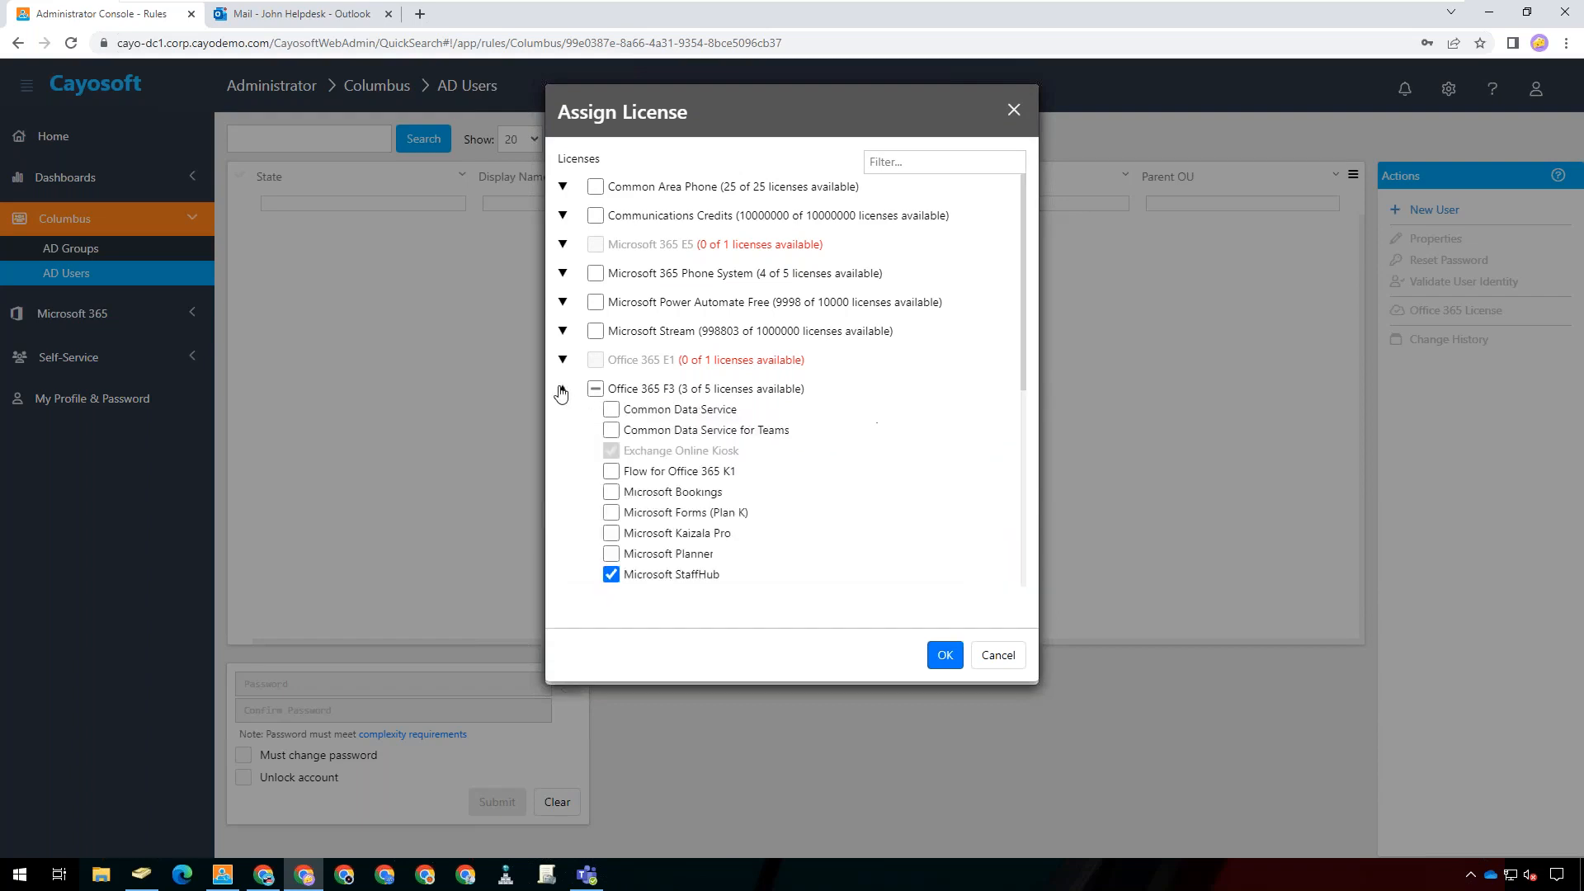
pyautogui.click(610, 471)
pyautogui.click(611, 491)
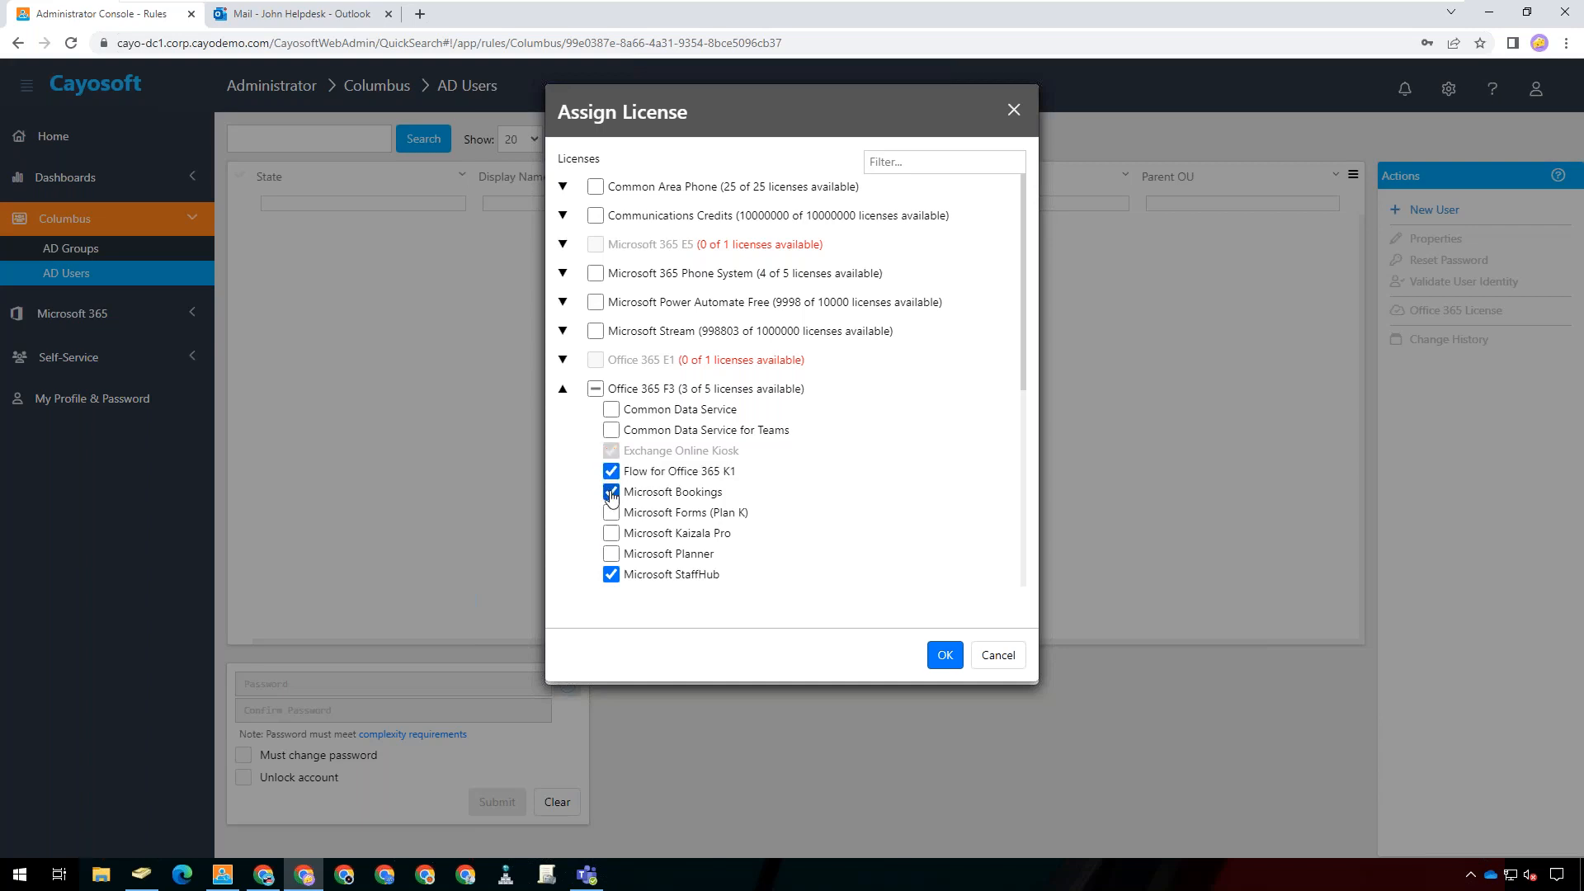
pyautogui.click(610, 553)
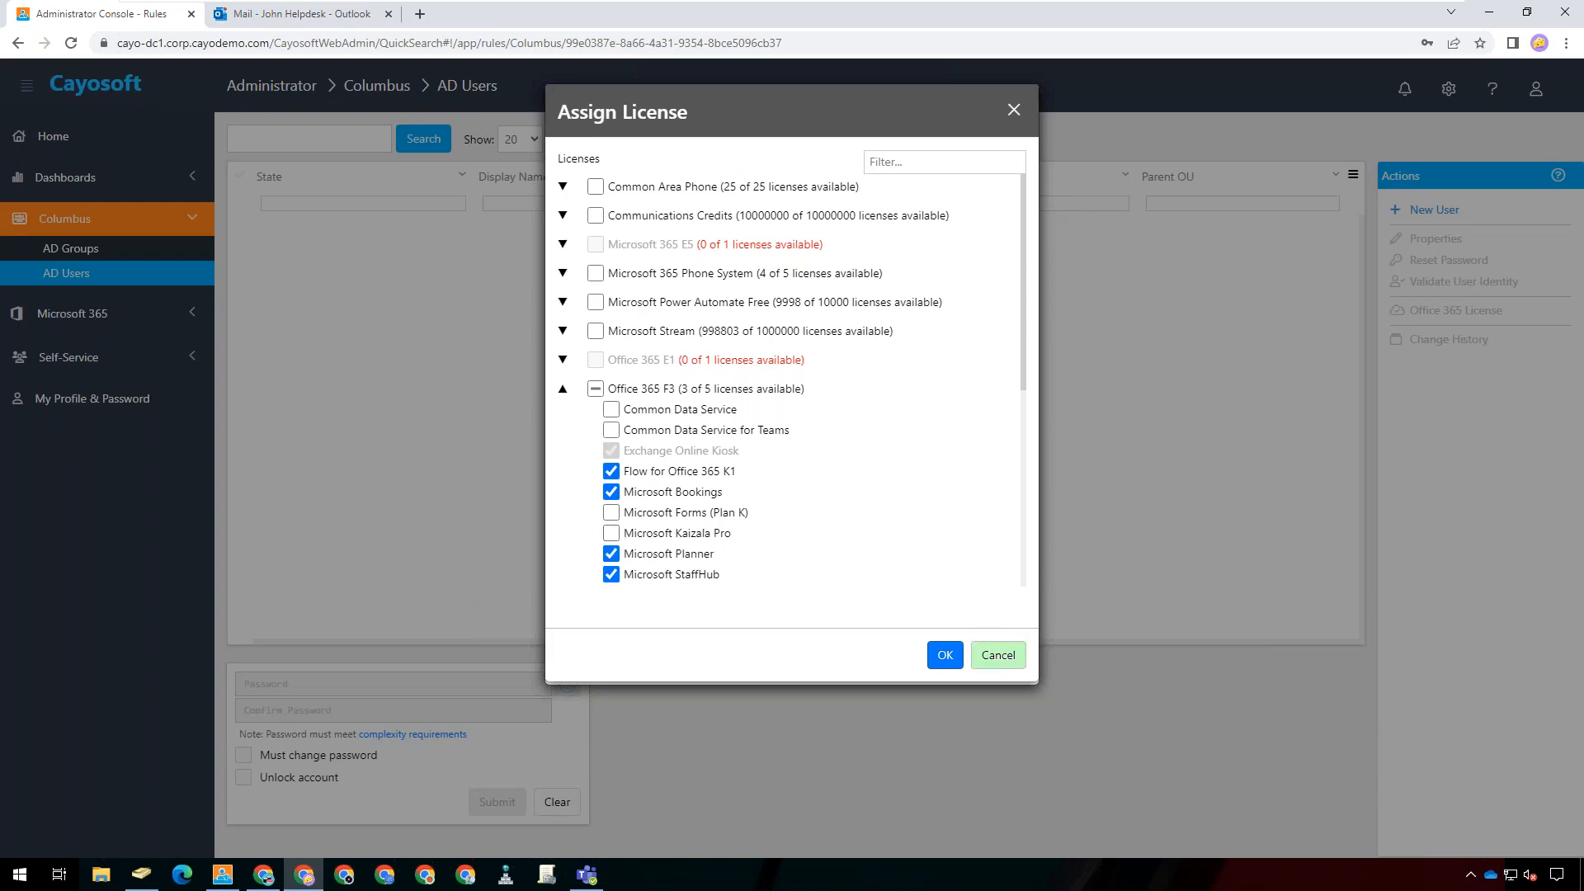
pyautogui.click(1002, 660)
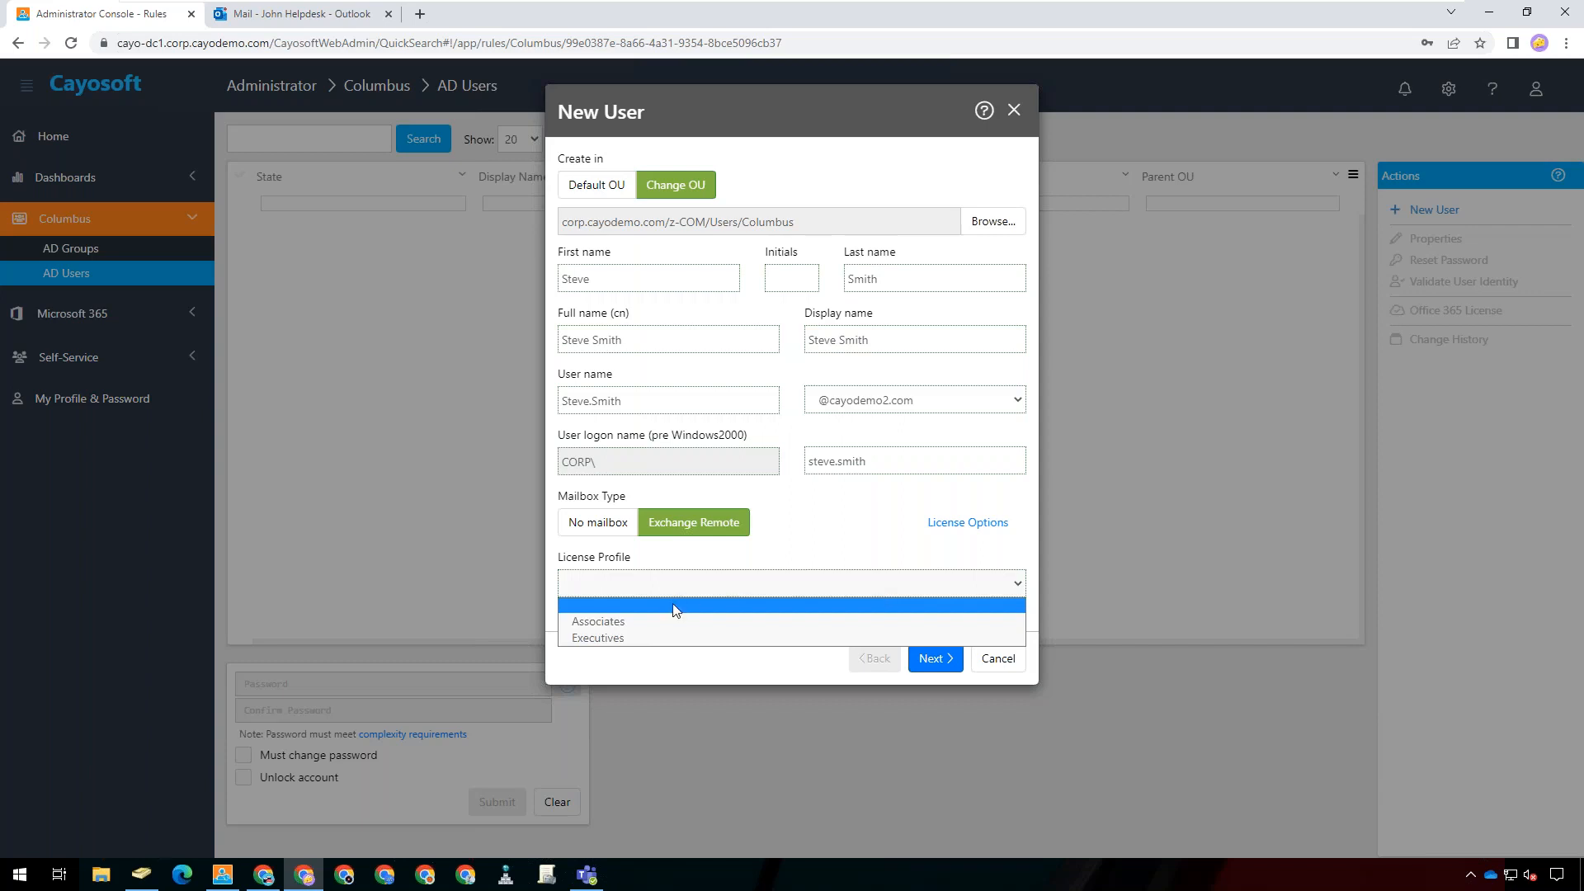
# - Assign the Associates license profile to the new Columbus user
pyautogui.click(643, 621)
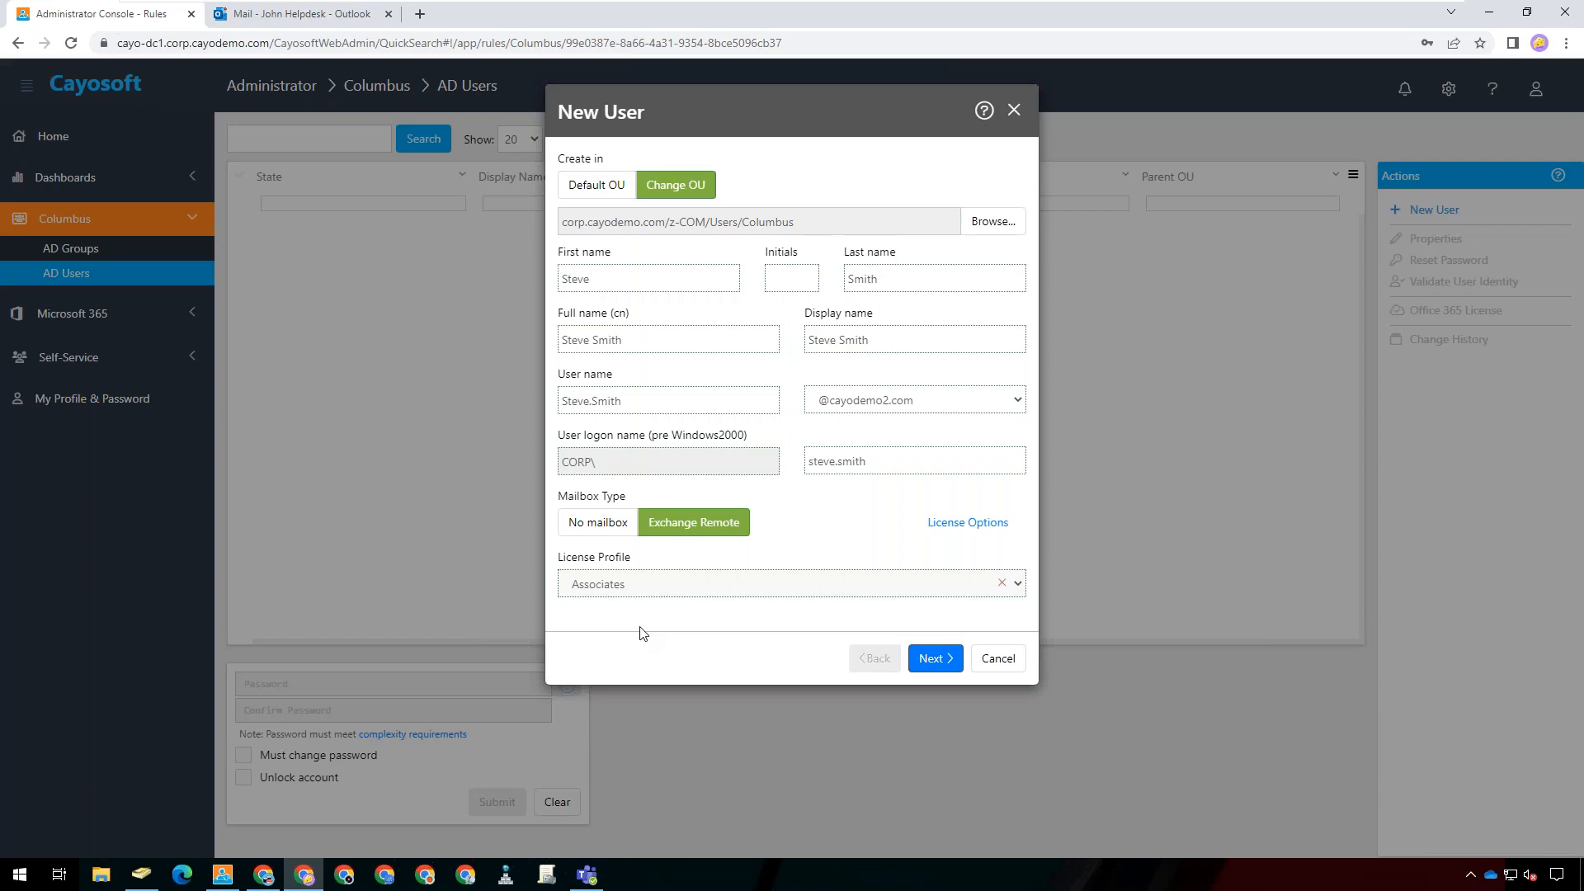
pyautogui.click(660, 592)
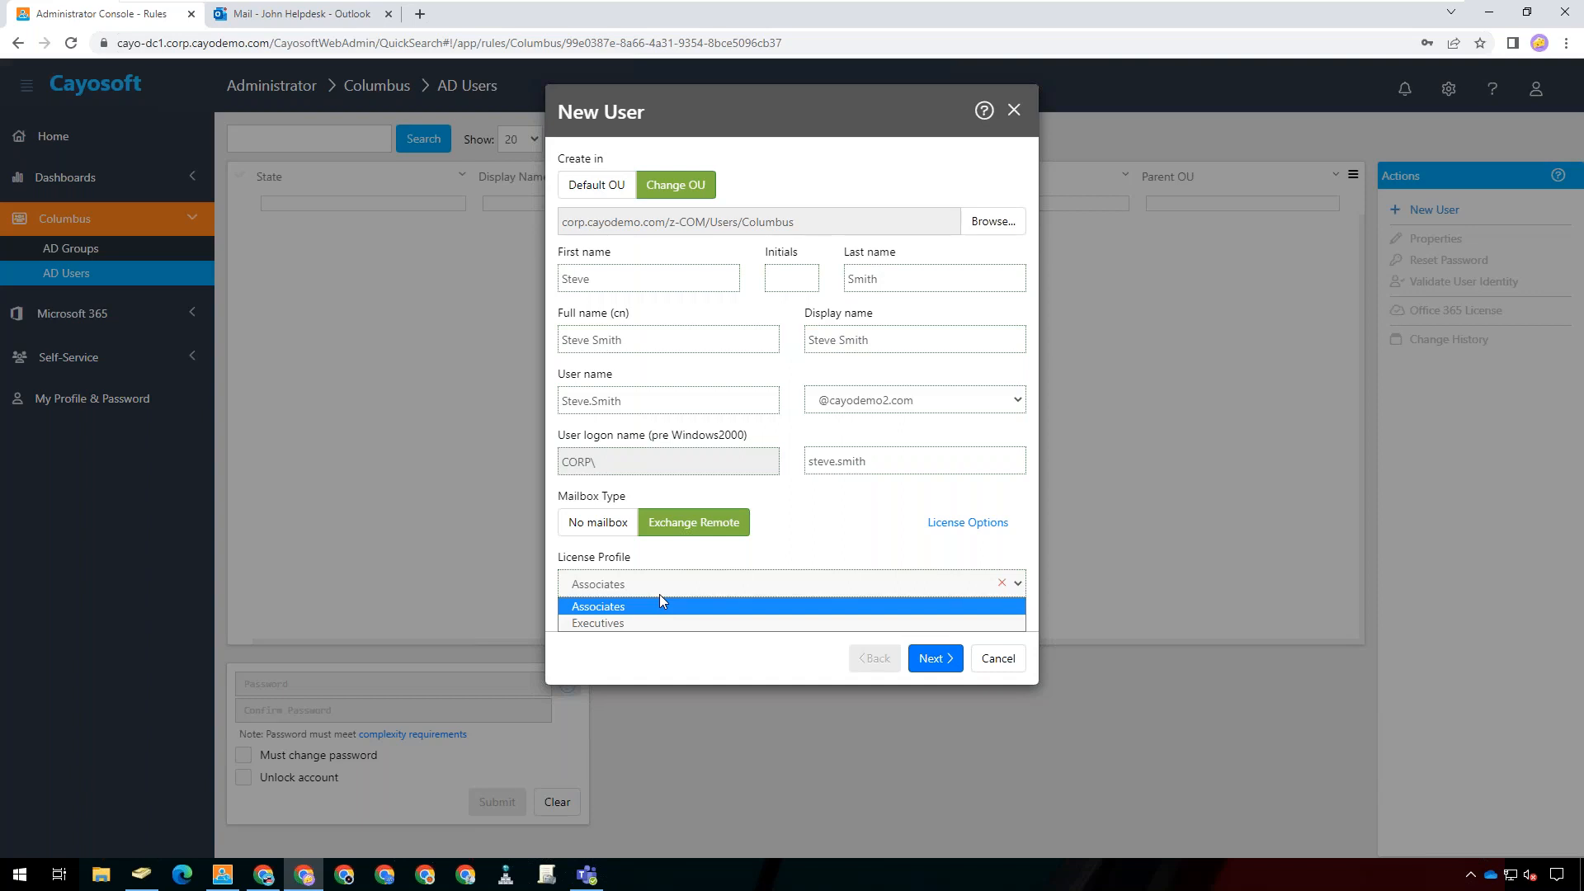
pyautogui.click(670, 606)
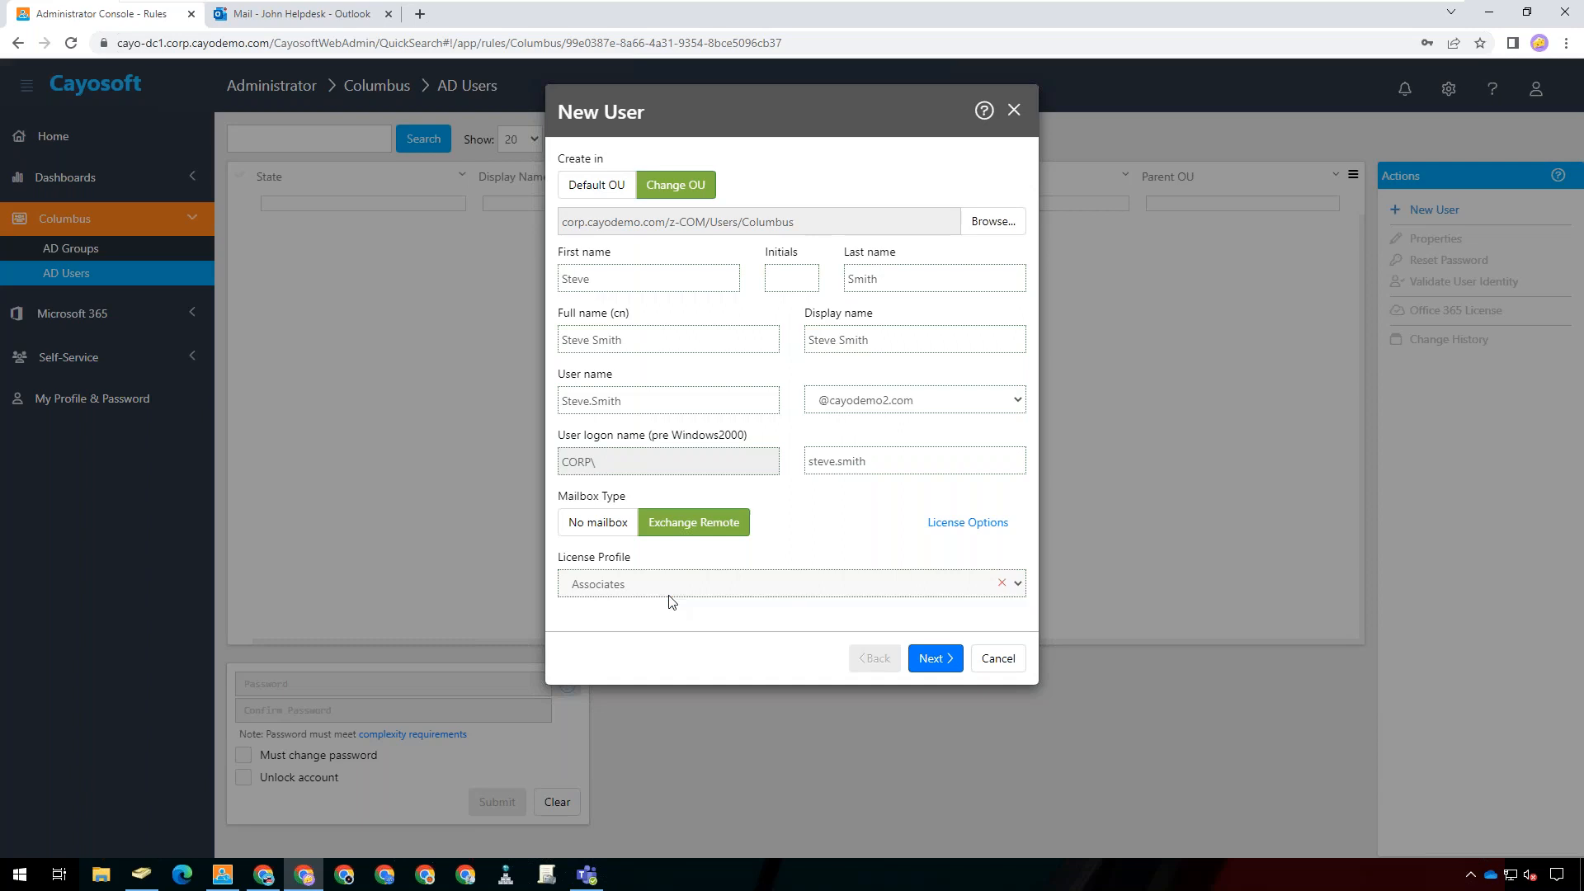
# - Examine which Office 365 F3 services the Associates license profile includes and close the license options without changes
pyautogui.click(970, 525)
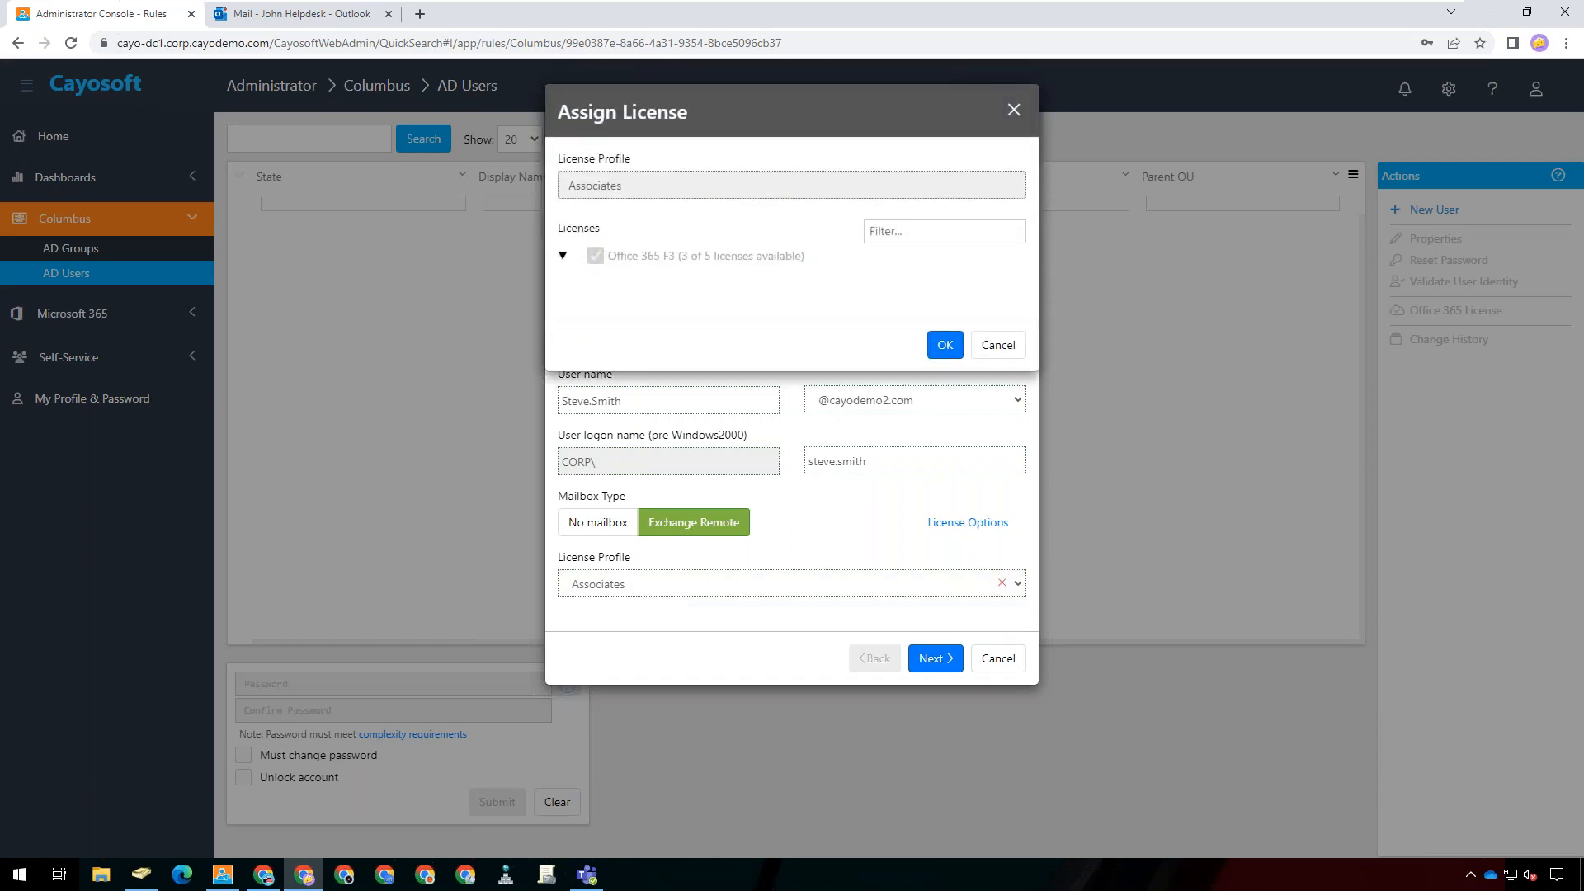
pyautogui.click(563, 257)
pyautogui.scroll(-2, 924, 465)
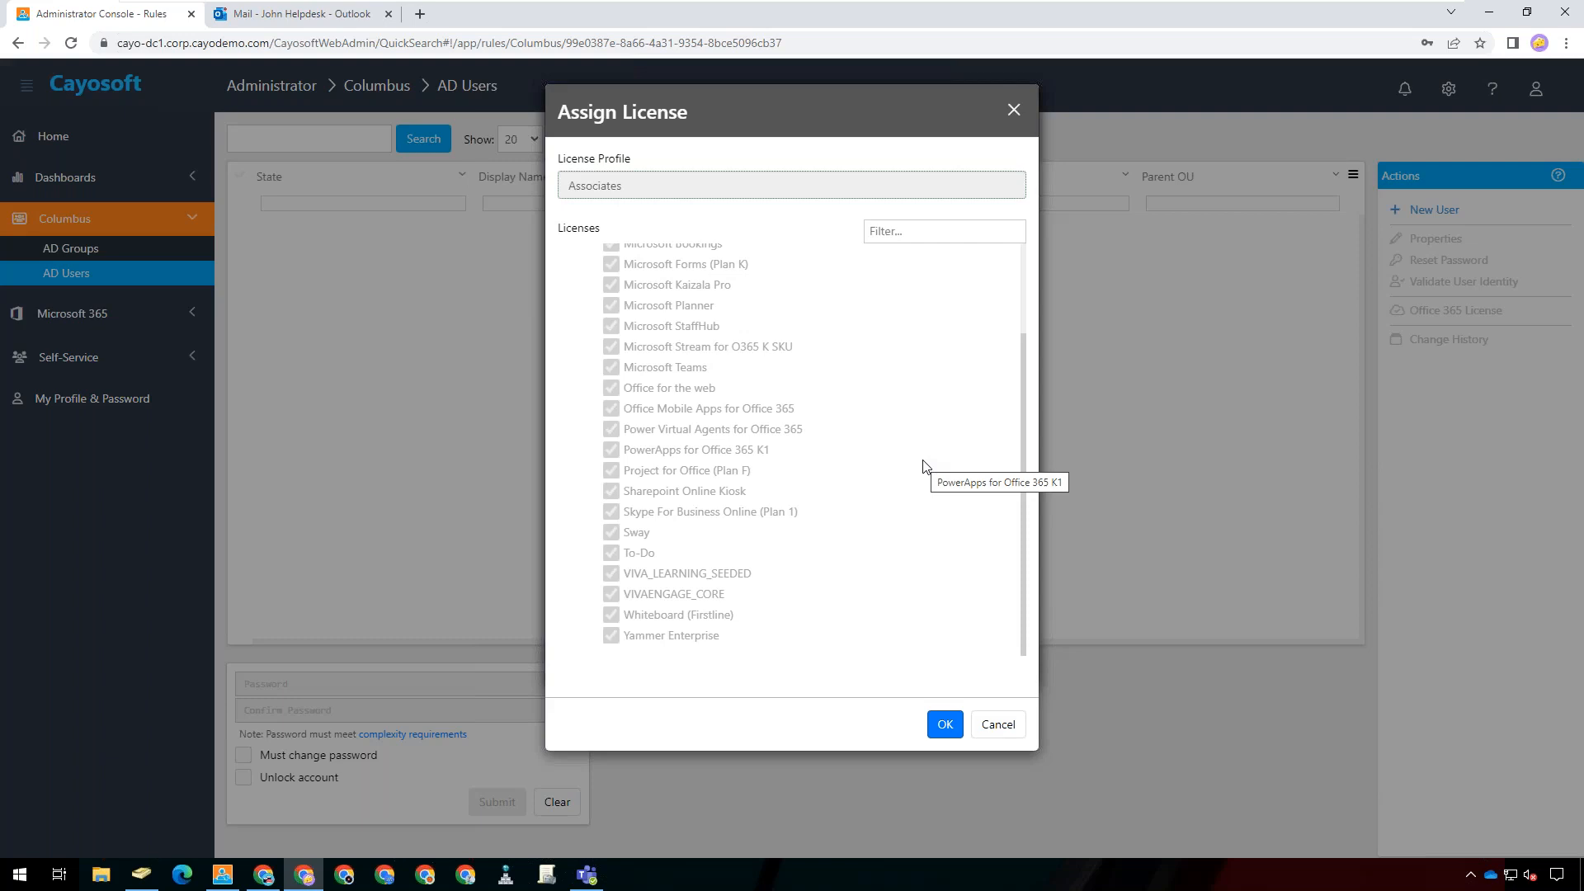
pyautogui.scroll(2, 923, 465)
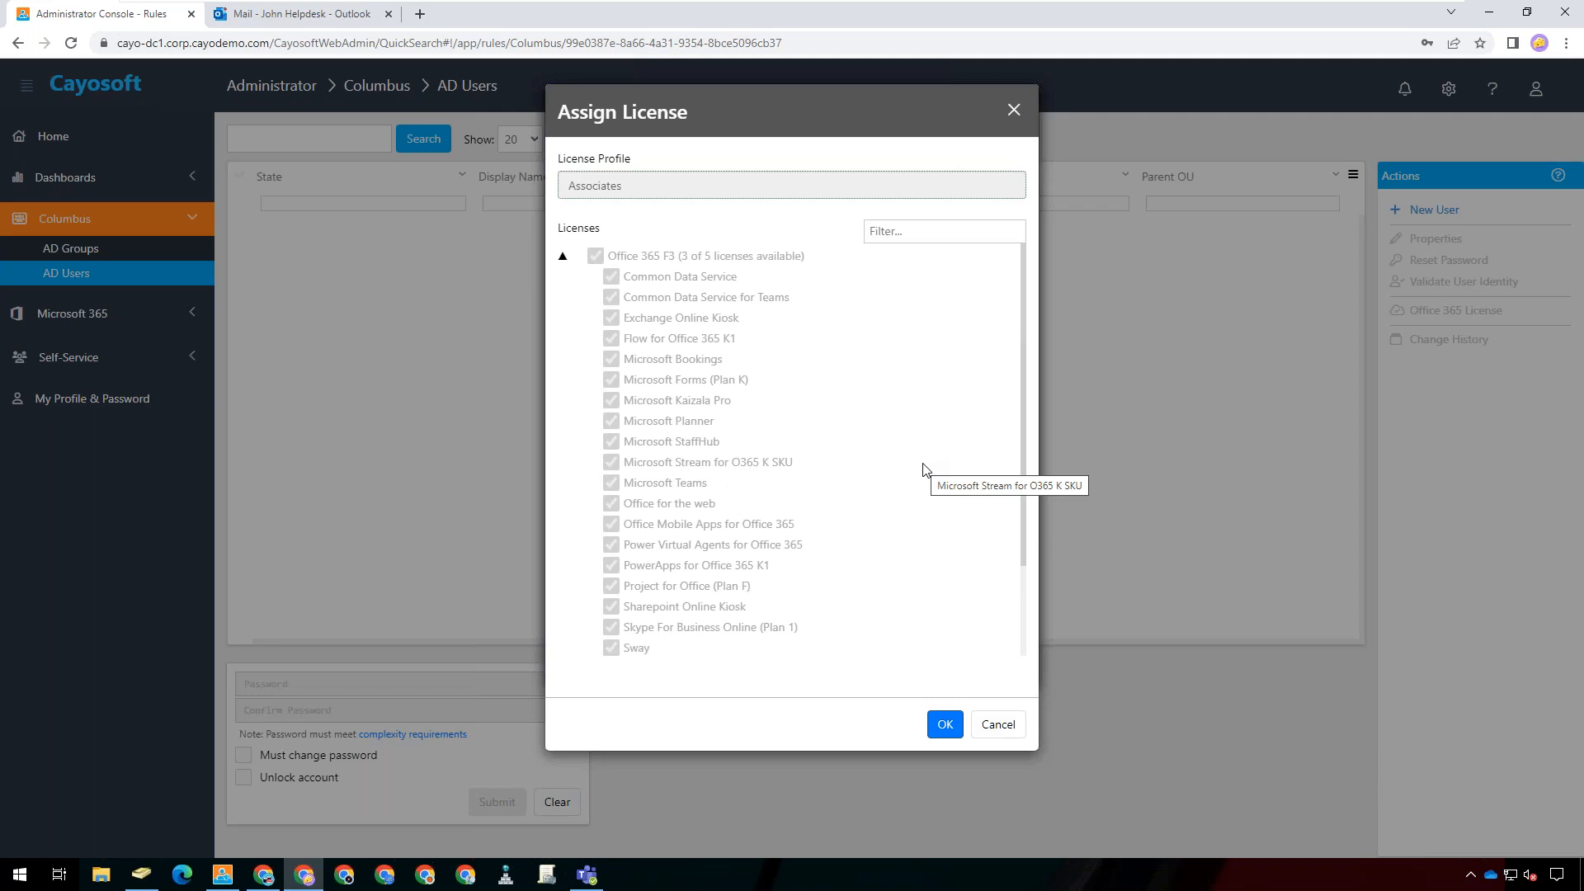
pyautogui.click(1008, 730)
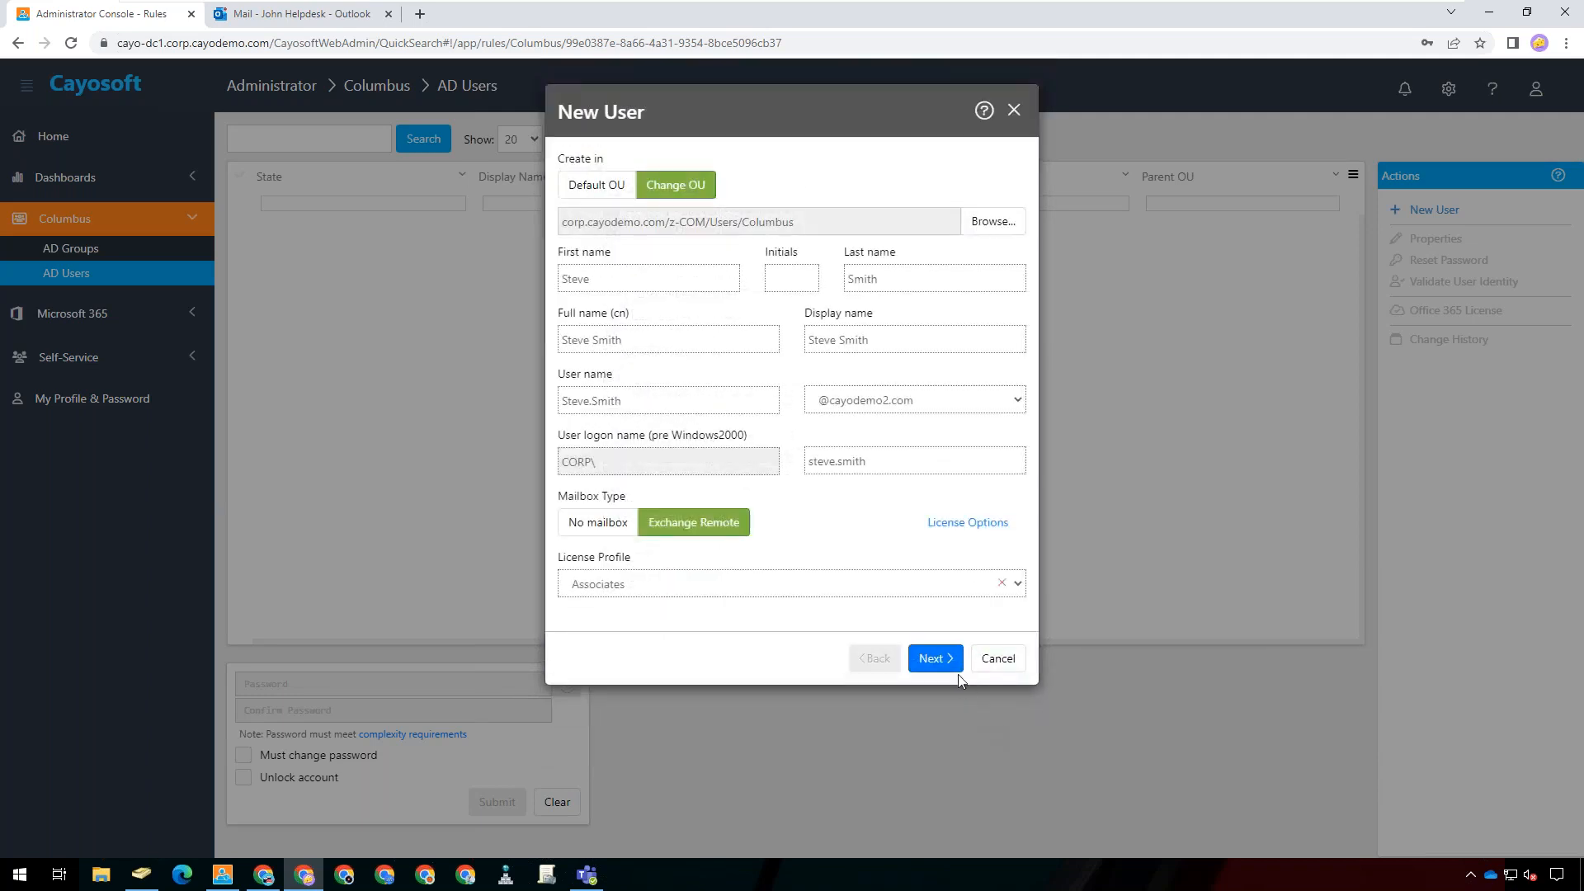
# - Continue to the new user's password settings and examine the creator and date portion of the description
pyautogui.click(939, 658)
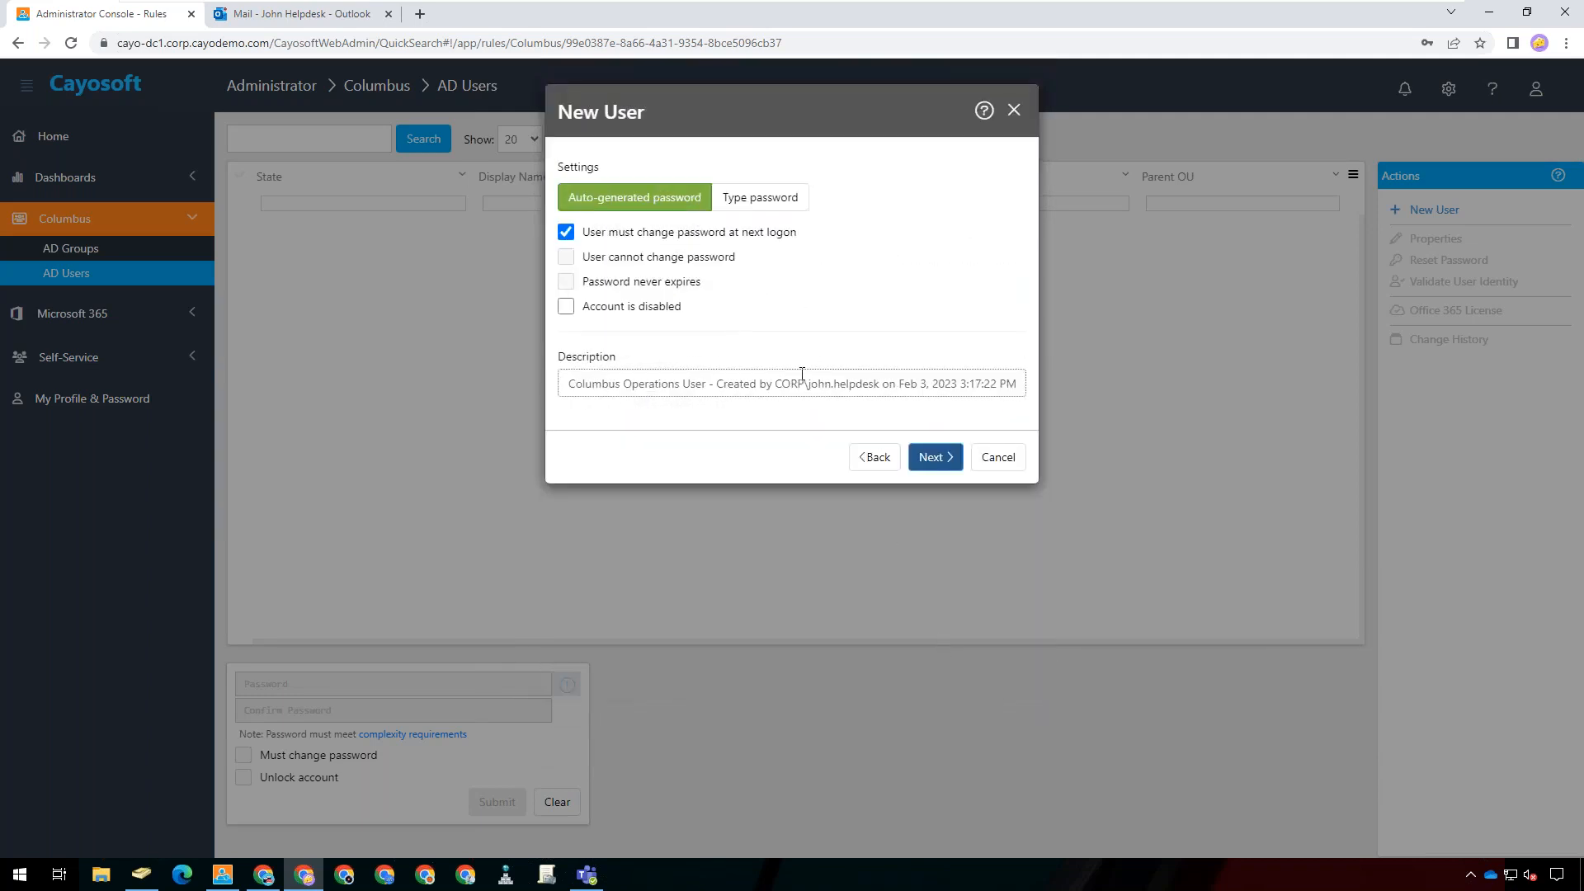
pyautogui.moveTo(715, 383); pyautogui.dragTo(1026, 374)
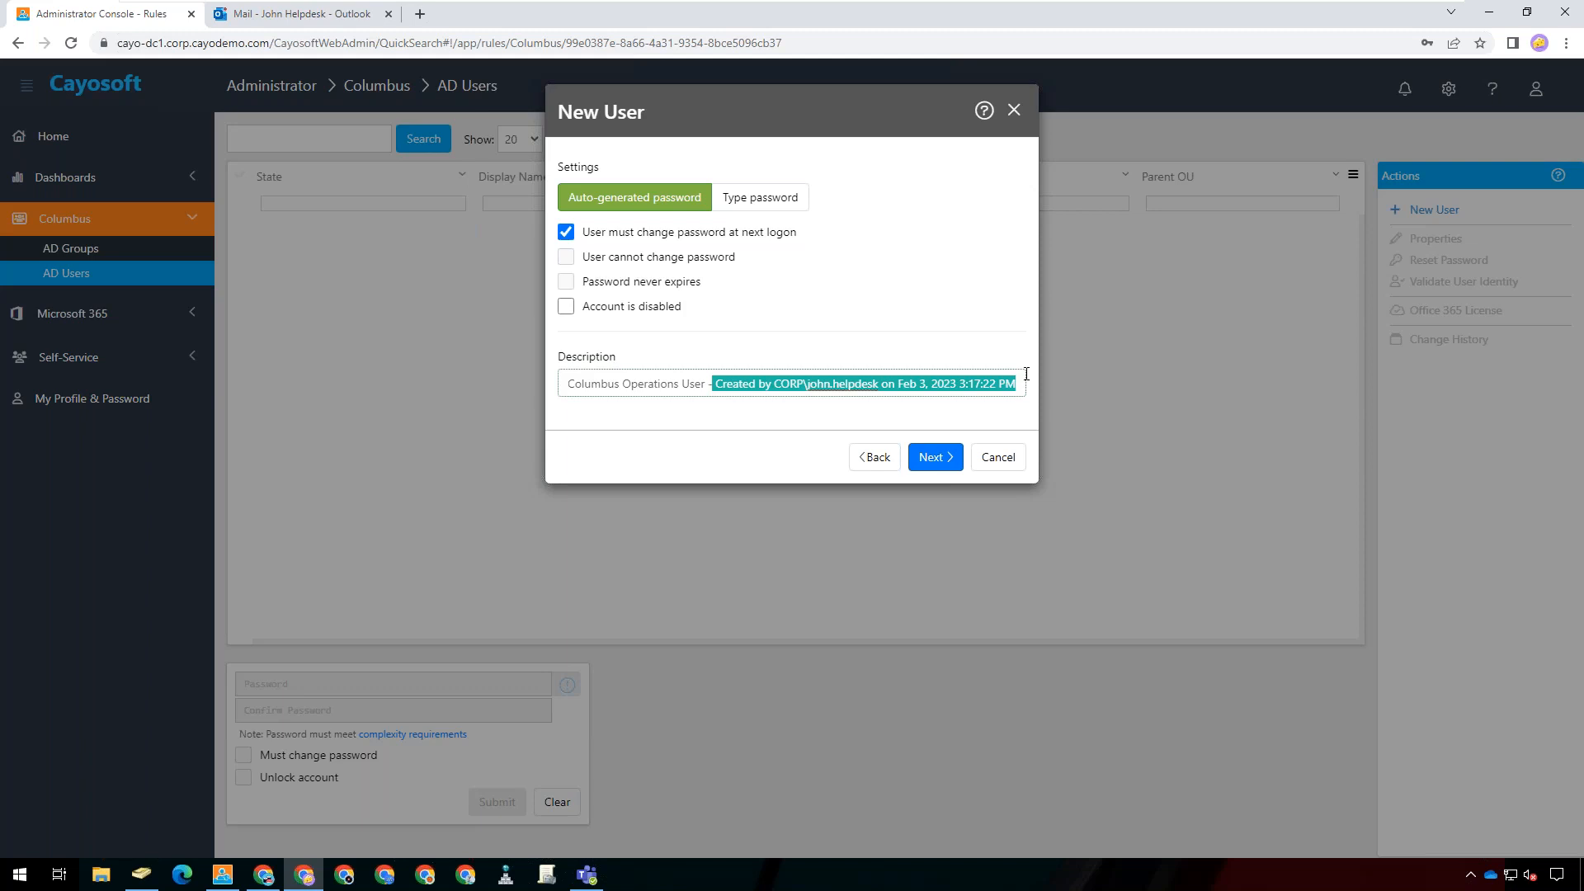
pyautogui.click(1025, 379)
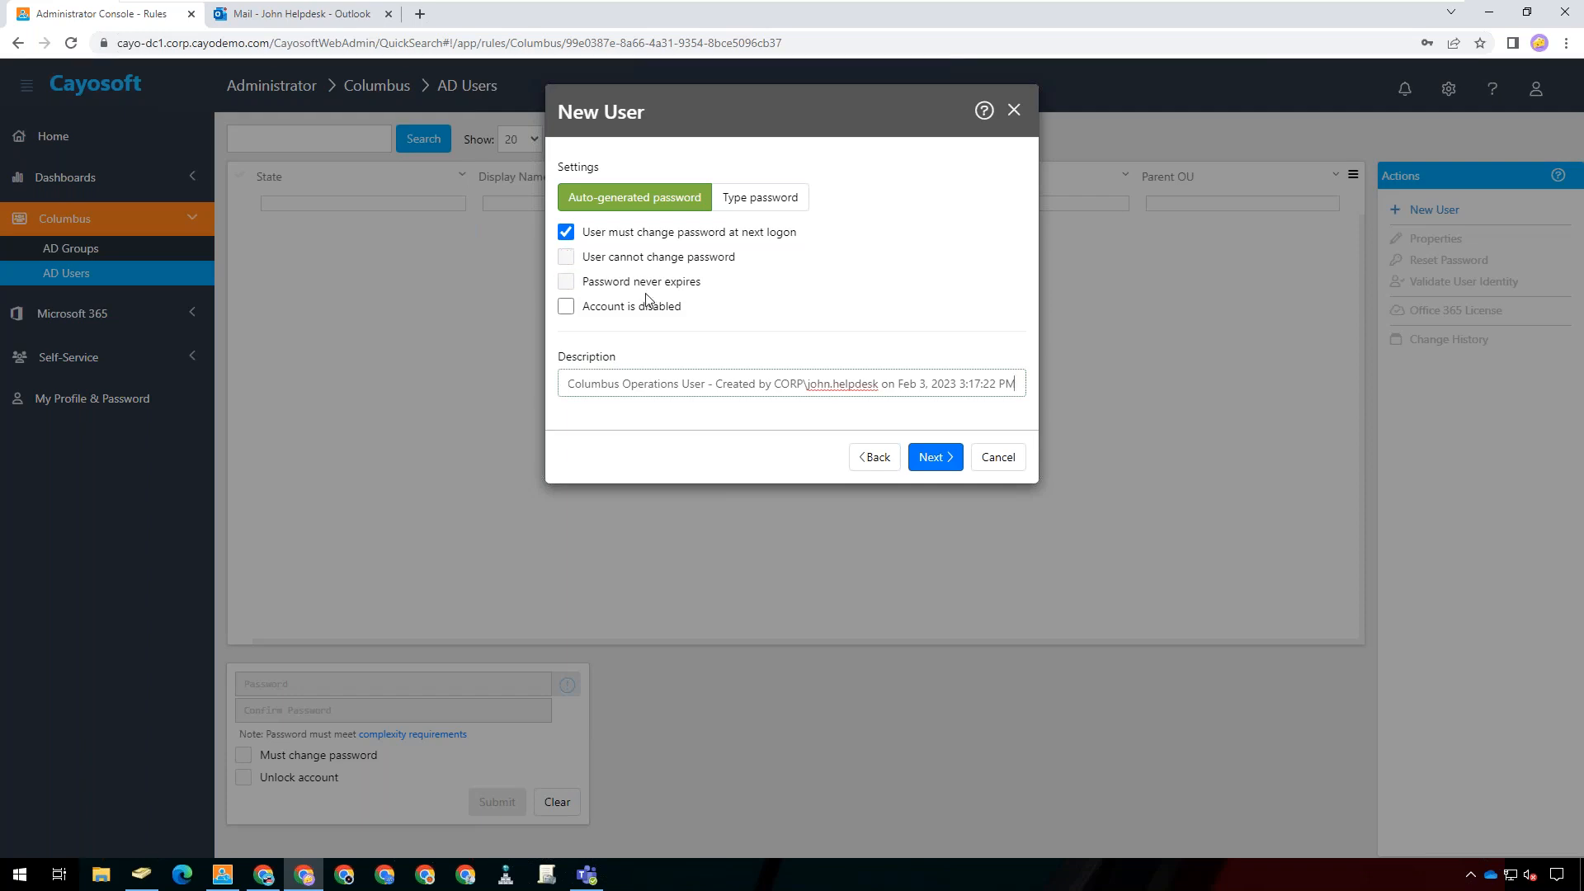
# - Continue to the new user's organization details and examine the available department choices, leaving Operations selected
pyautogui.click(952, 472)
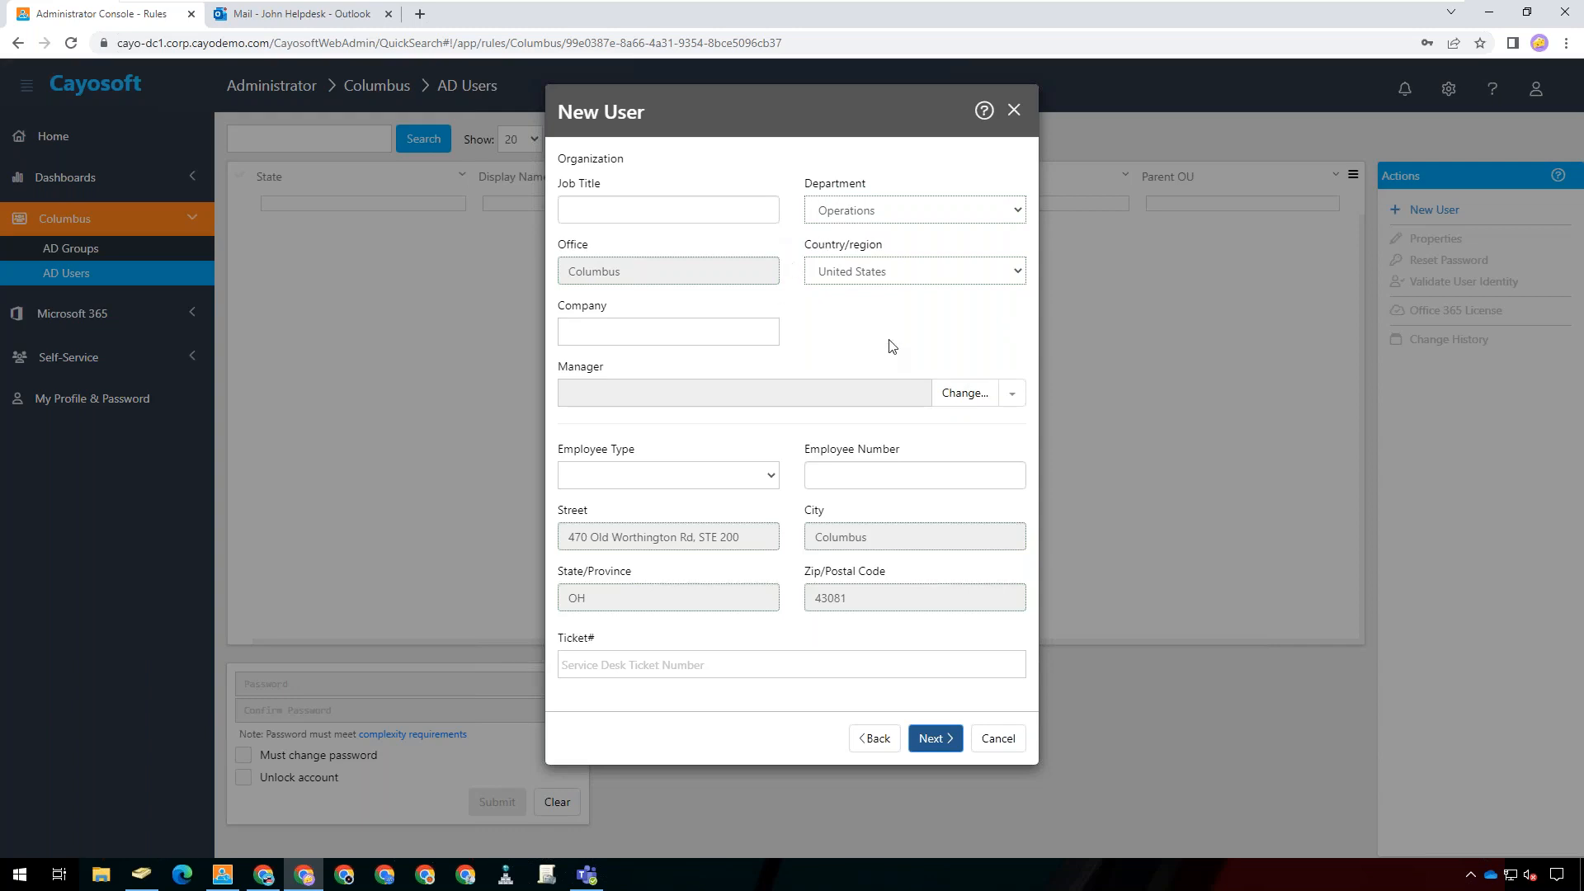
pyautogui.click(887, 211)
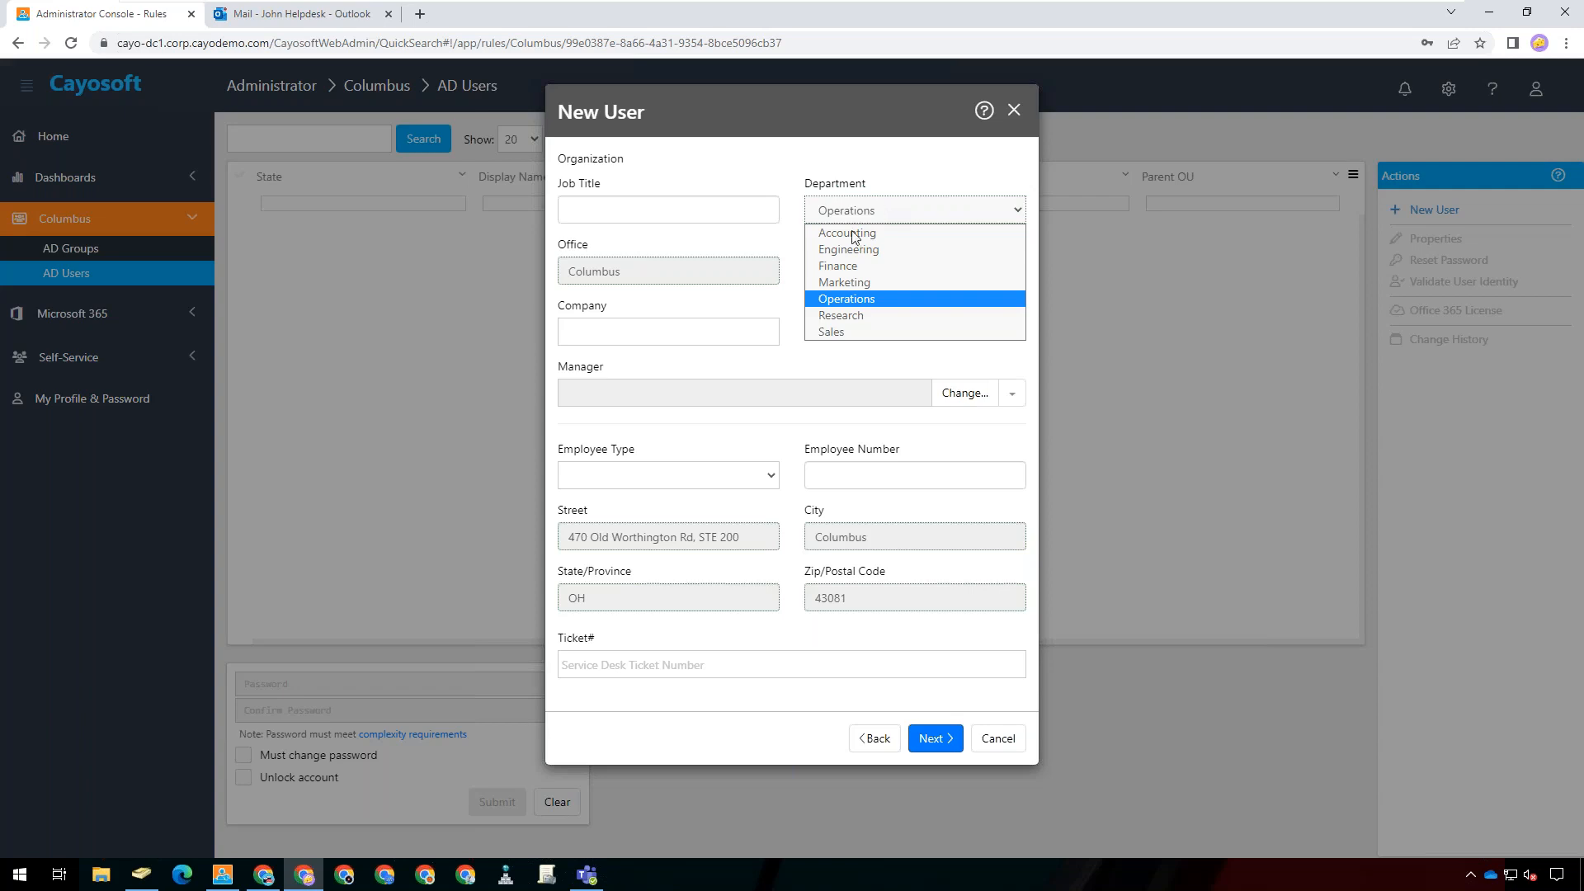
pyautogui.click(728, 379)
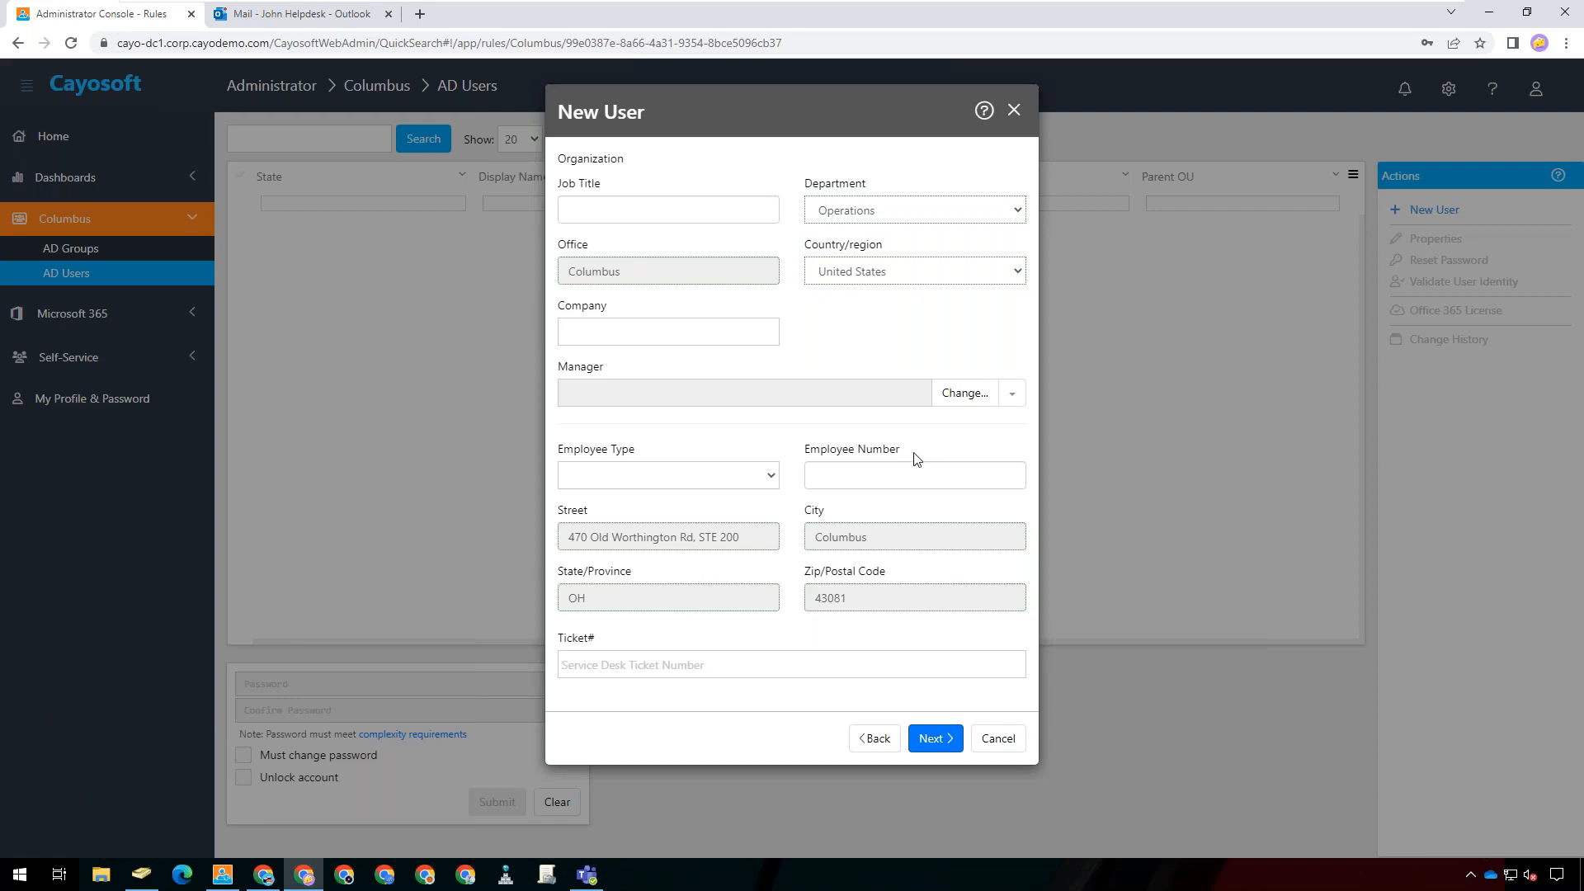
# - Set the employee type to Full Time, enter the employee number and continue to the WiFi access and VIP account settings
pyautogui.click(842, 476)
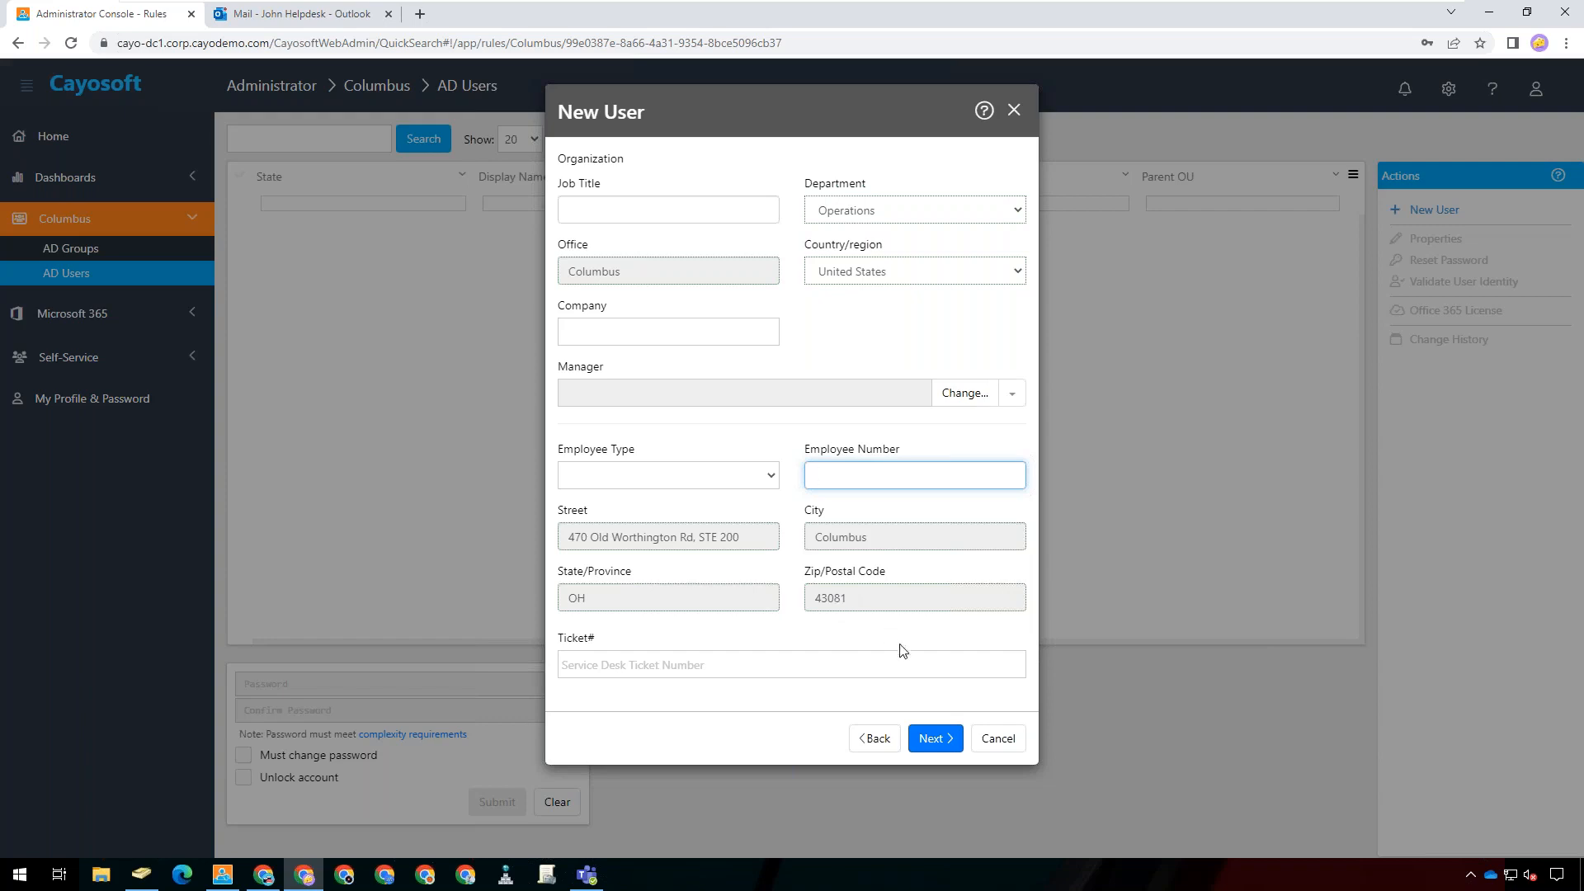
pyautogui.click(936, 740)
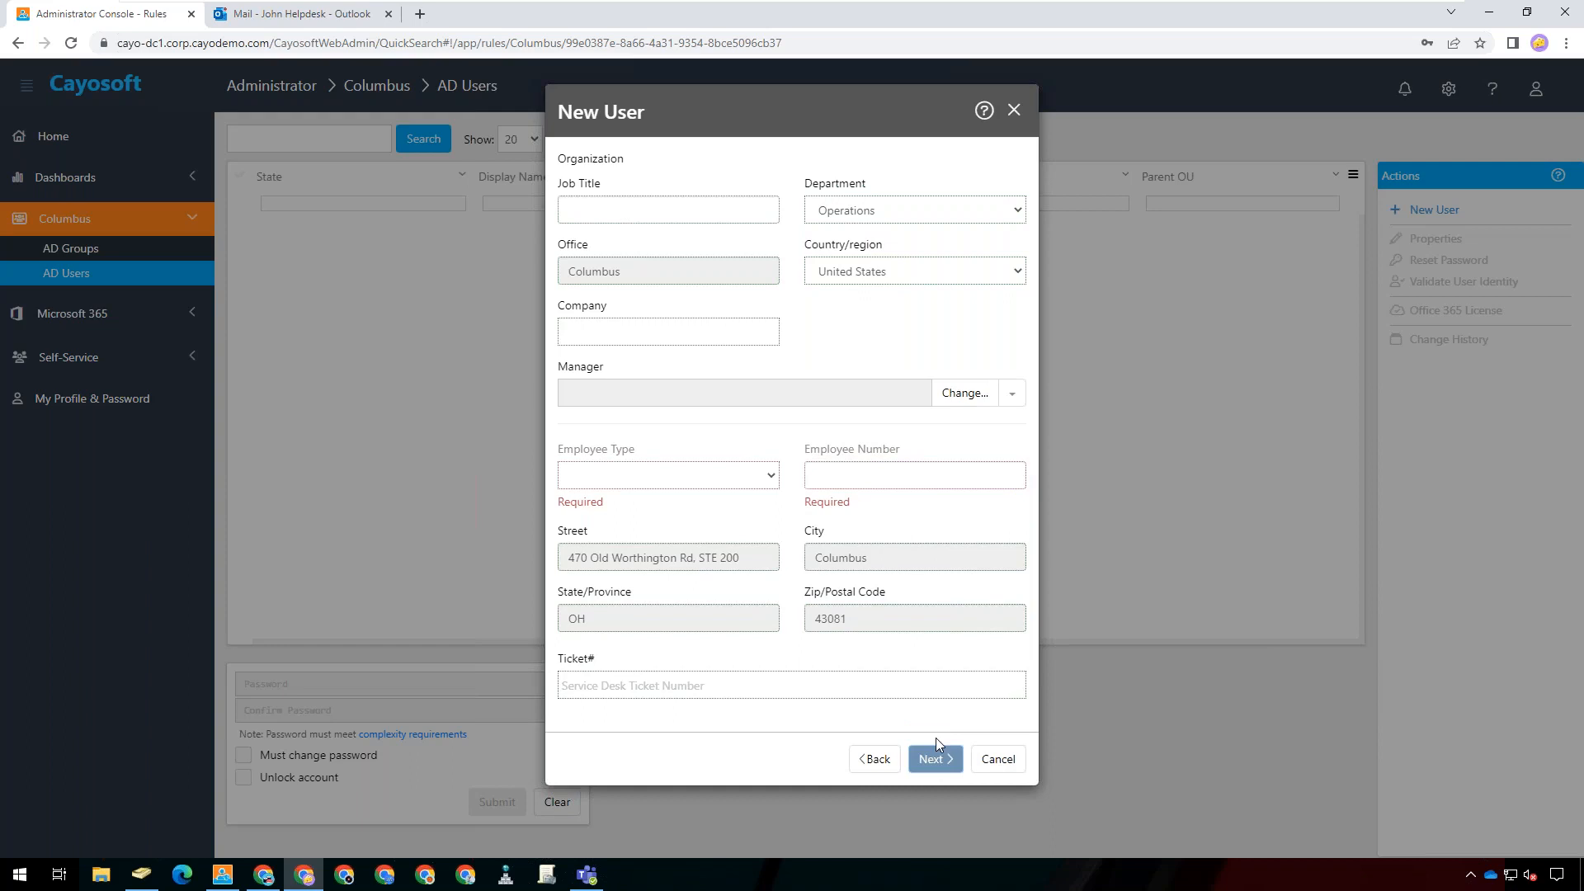
pyautogui.click(766, 476)
pyautogui.click(688, 513)
pyautogui.click(849, 469)
pyautogui.write('654654')
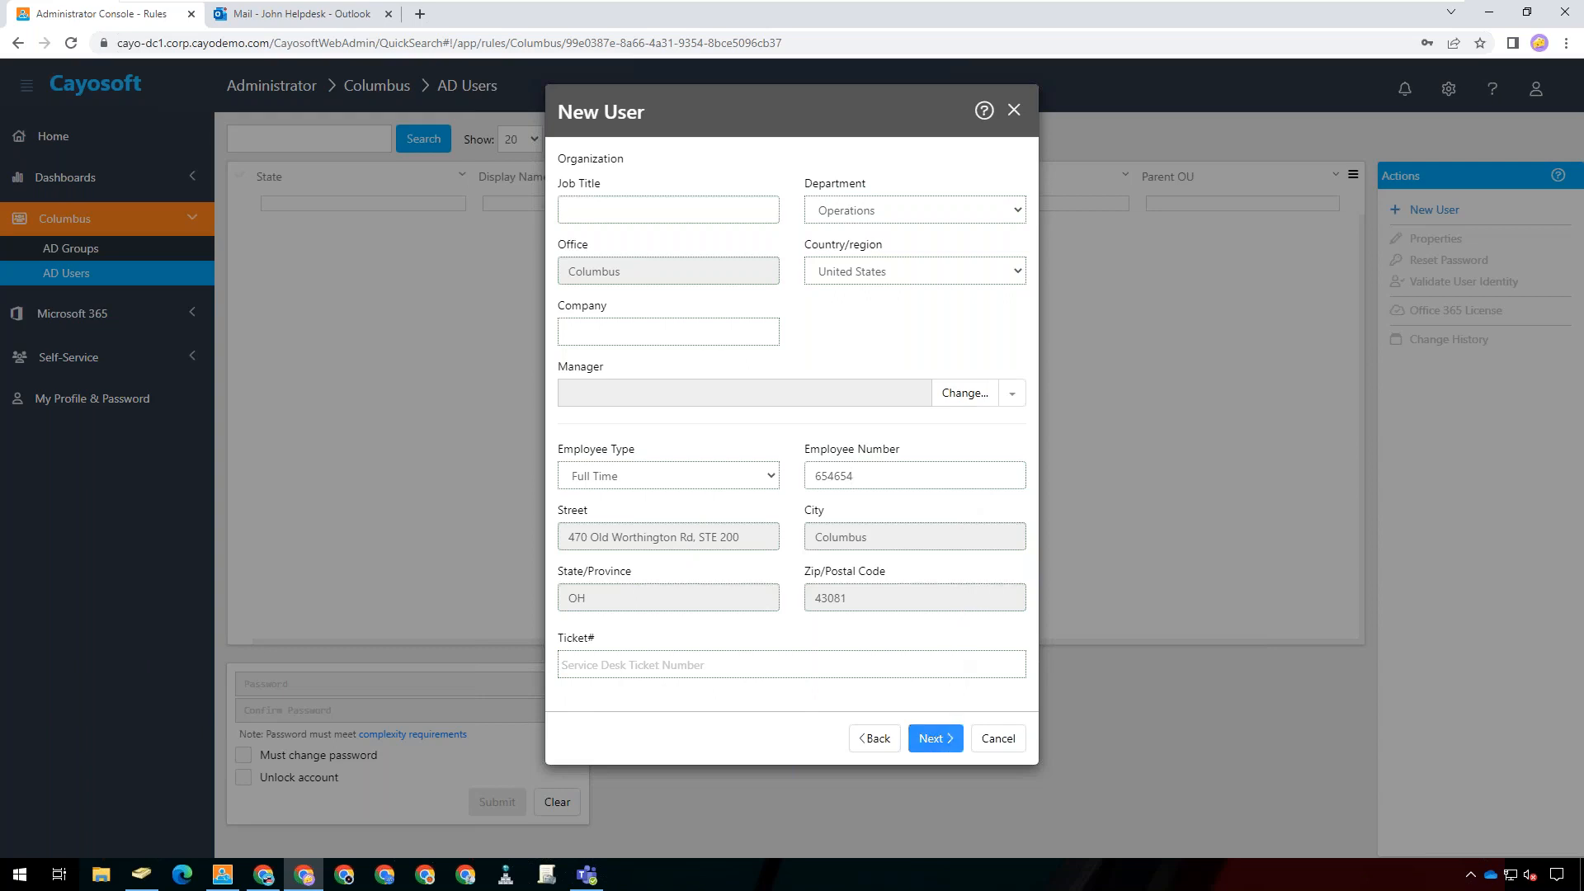
pyautogui.click(935, 737)
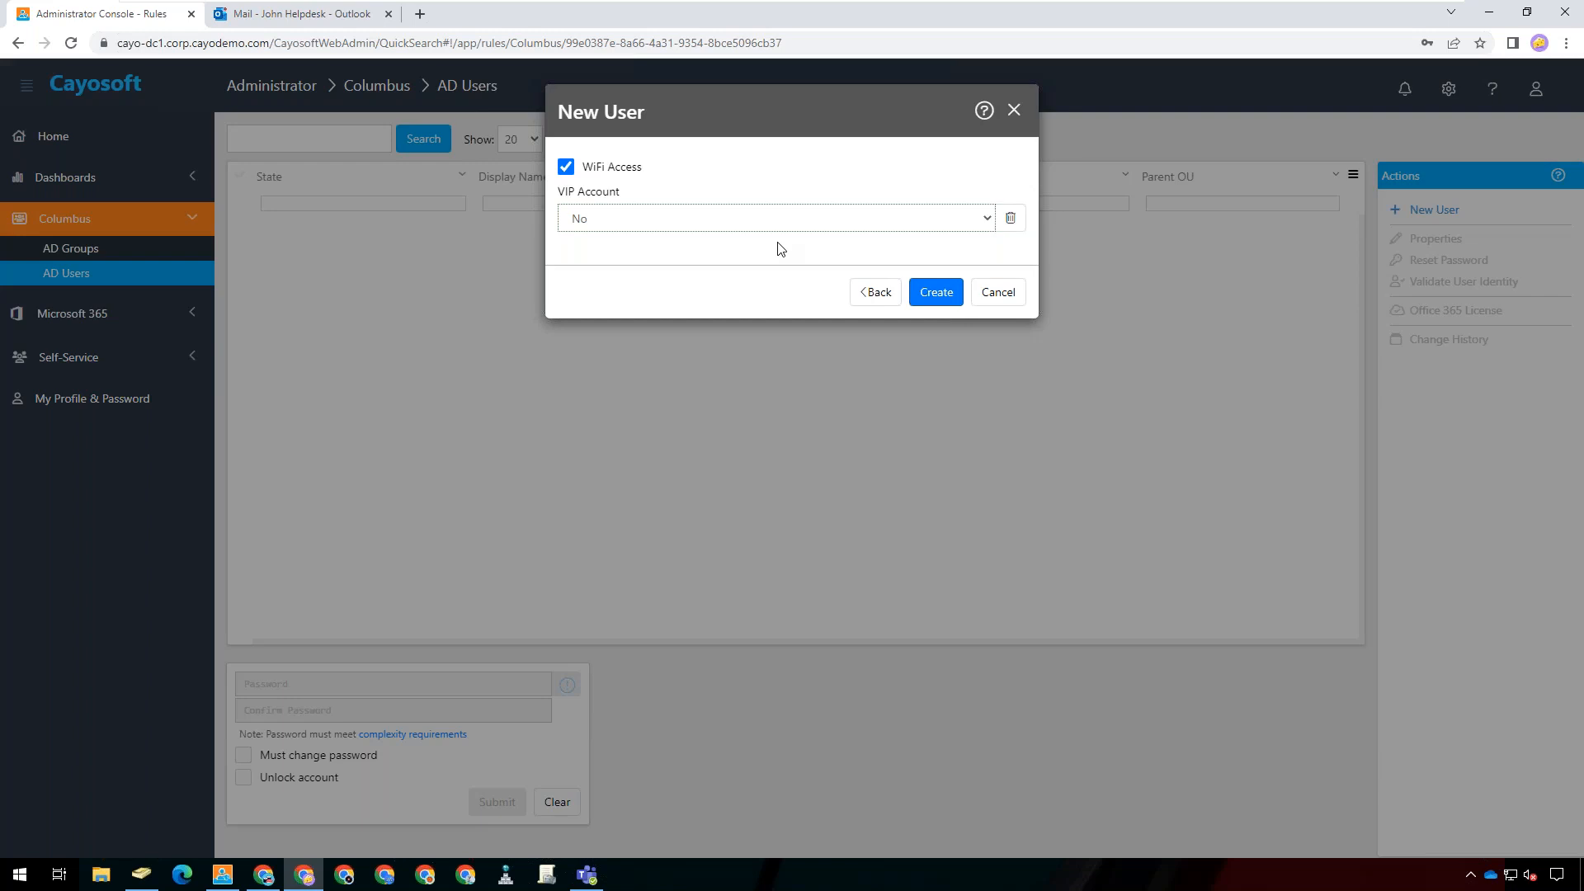
# - Create the Columbus user and review the individual operations in the New User results, widening the Operation column to read their names
pyautogui.click(937, 295)
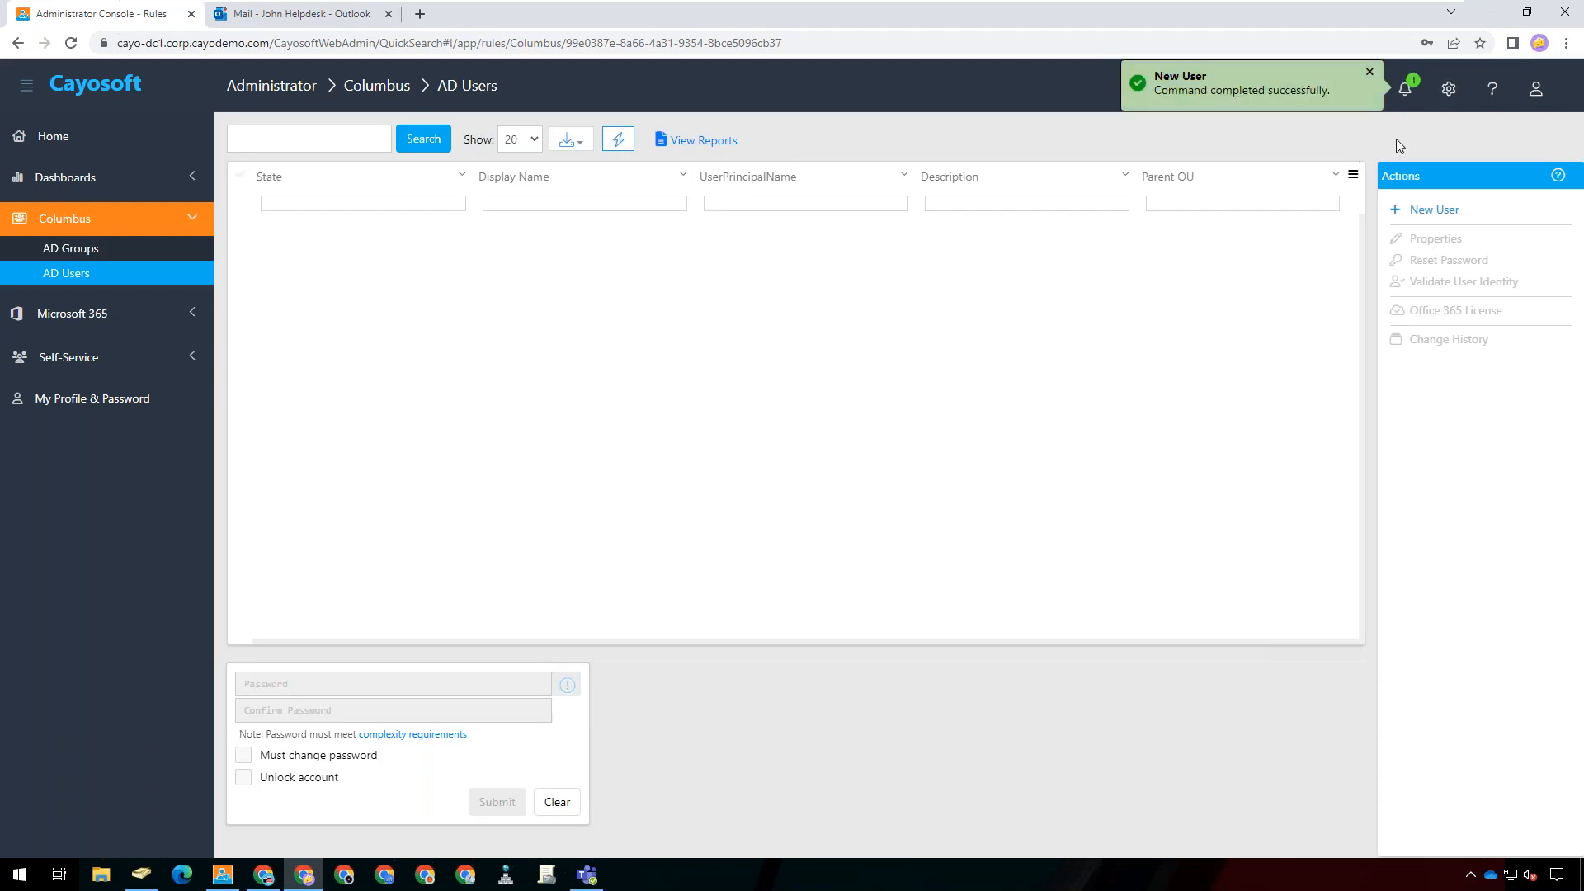
pyautogui.click(1405, 91)
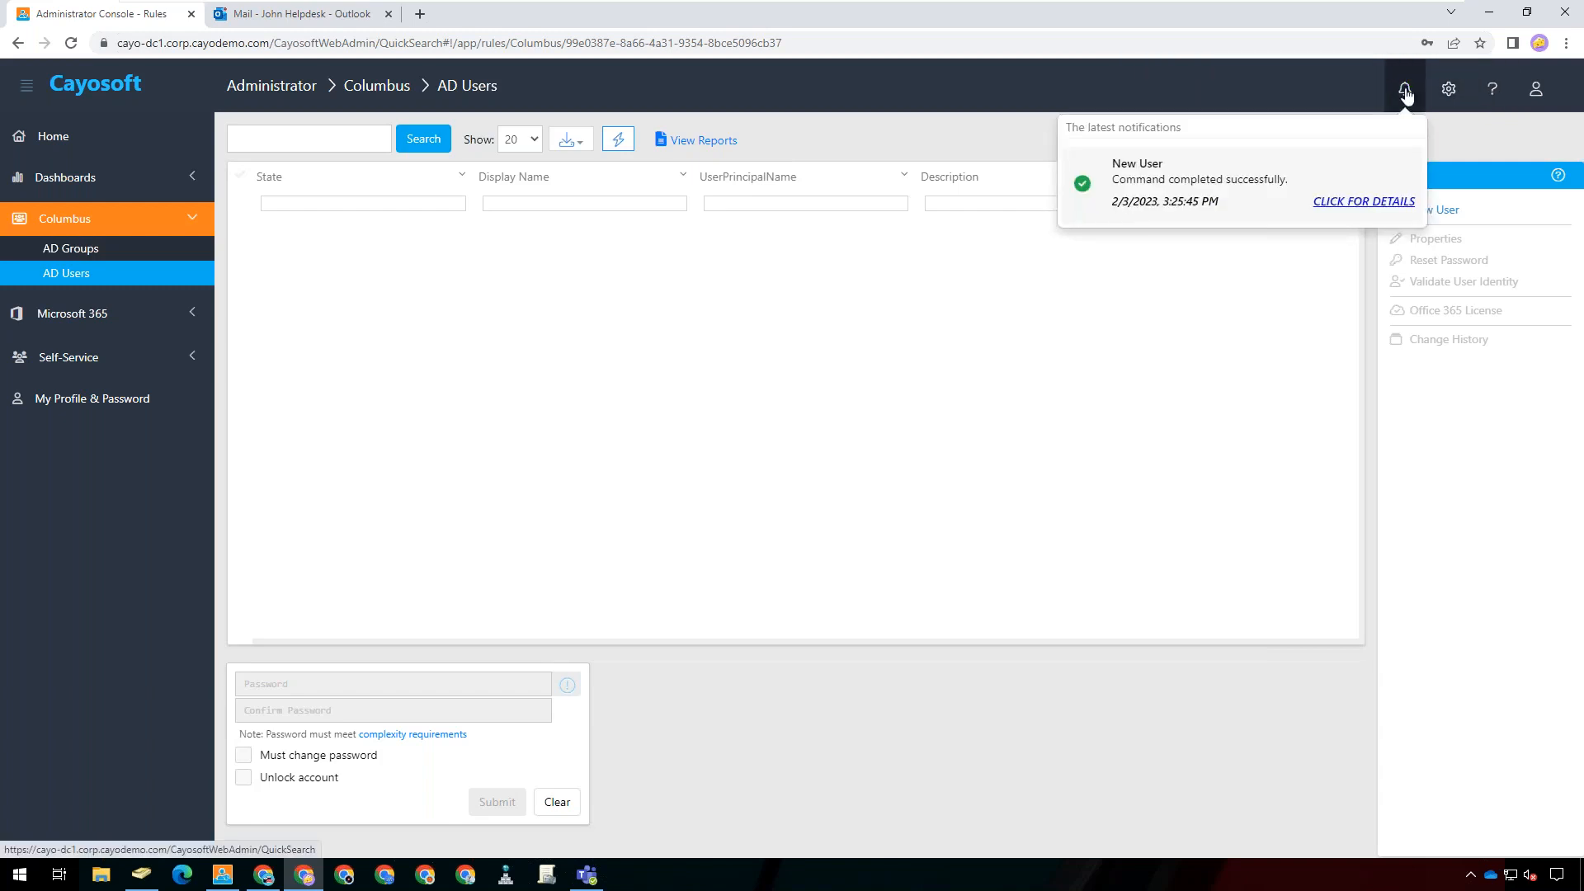
pyautogui.click(1363, 201)
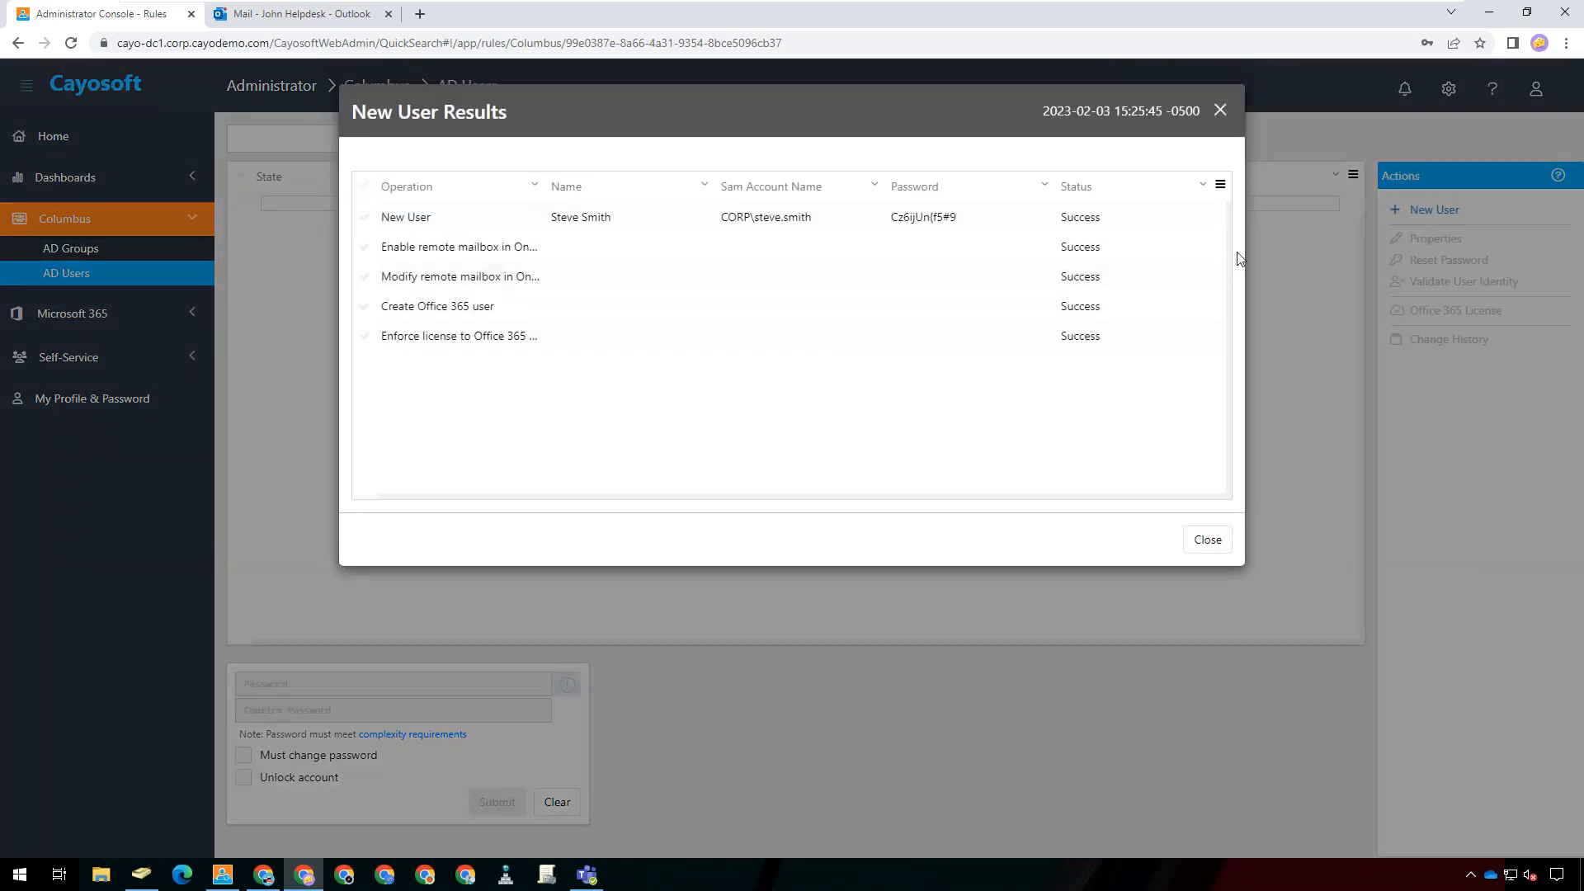
pyautogui.moveTo(542, 198); pyautogui.dragTo(614, 200)
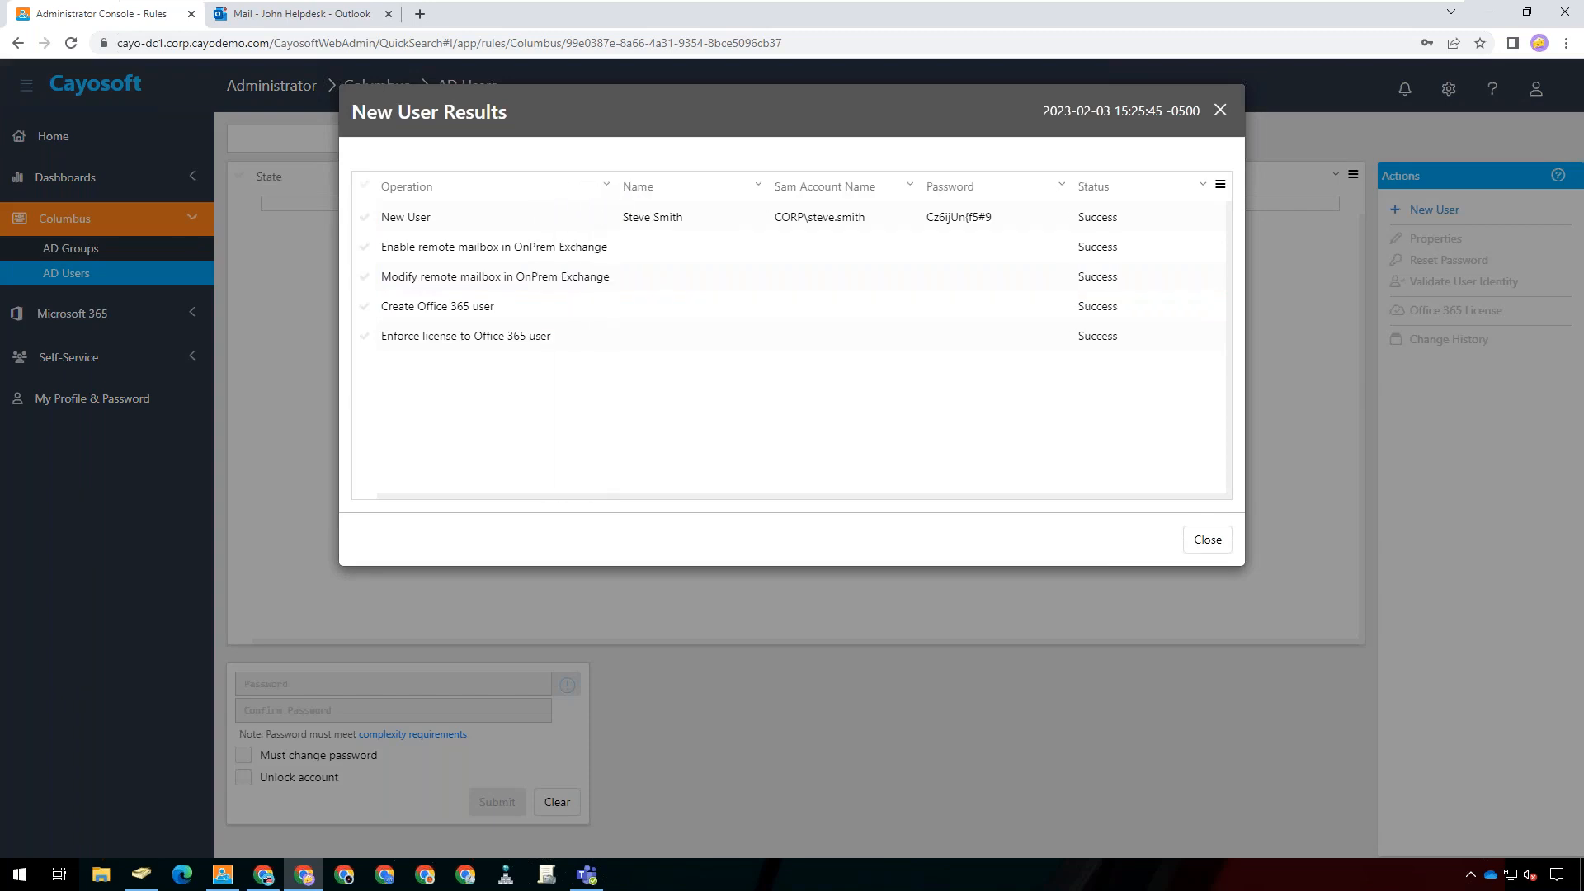
pyautogui.click(434, 221)
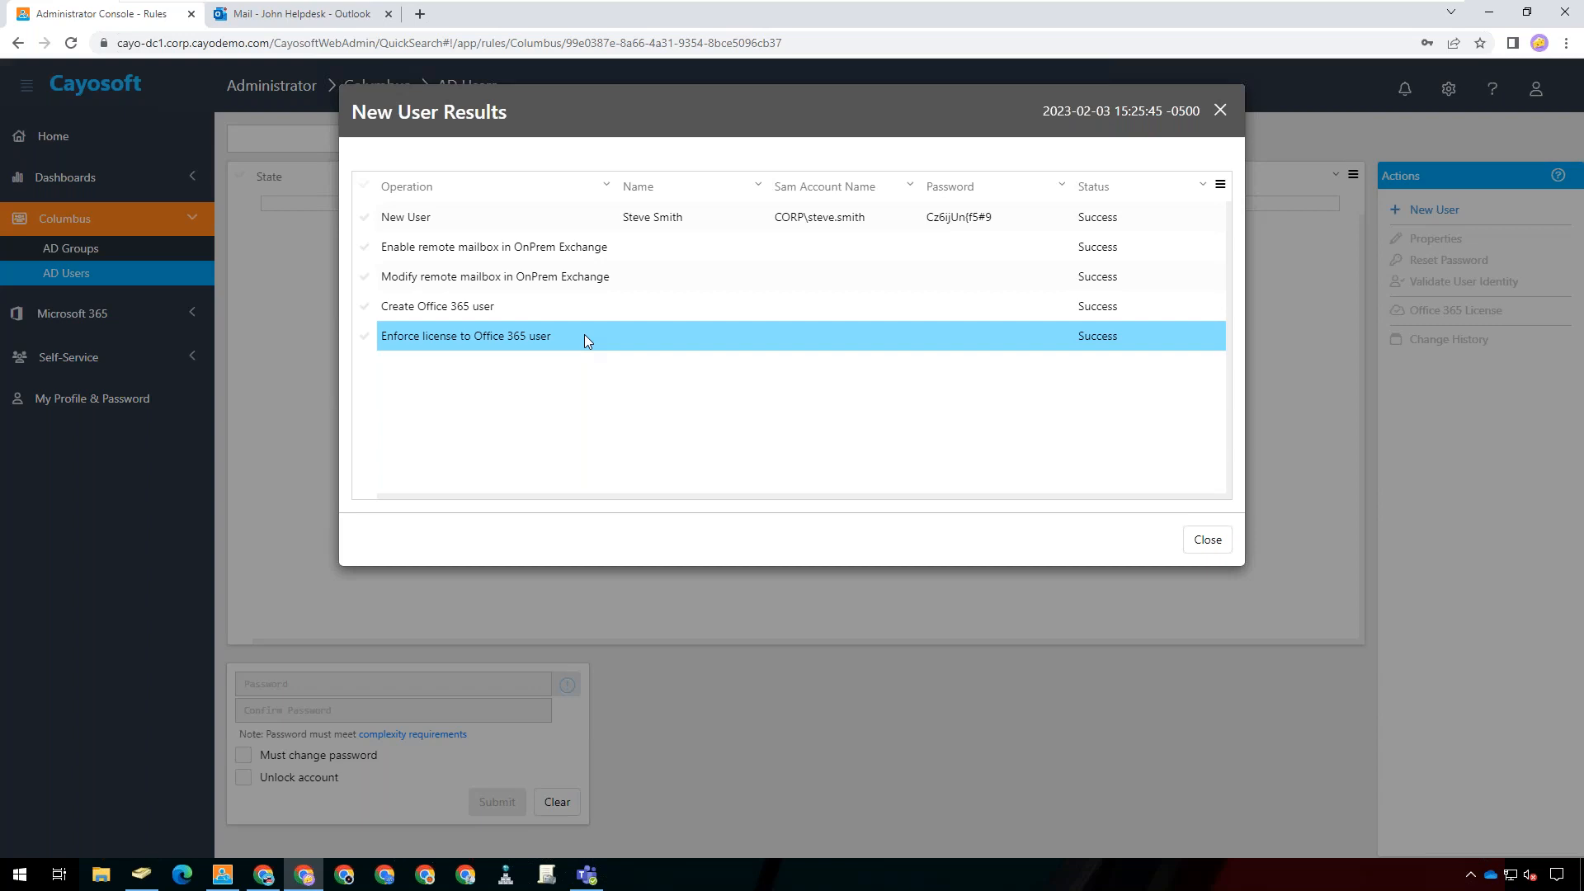
pyautogui.click(1210, 541)
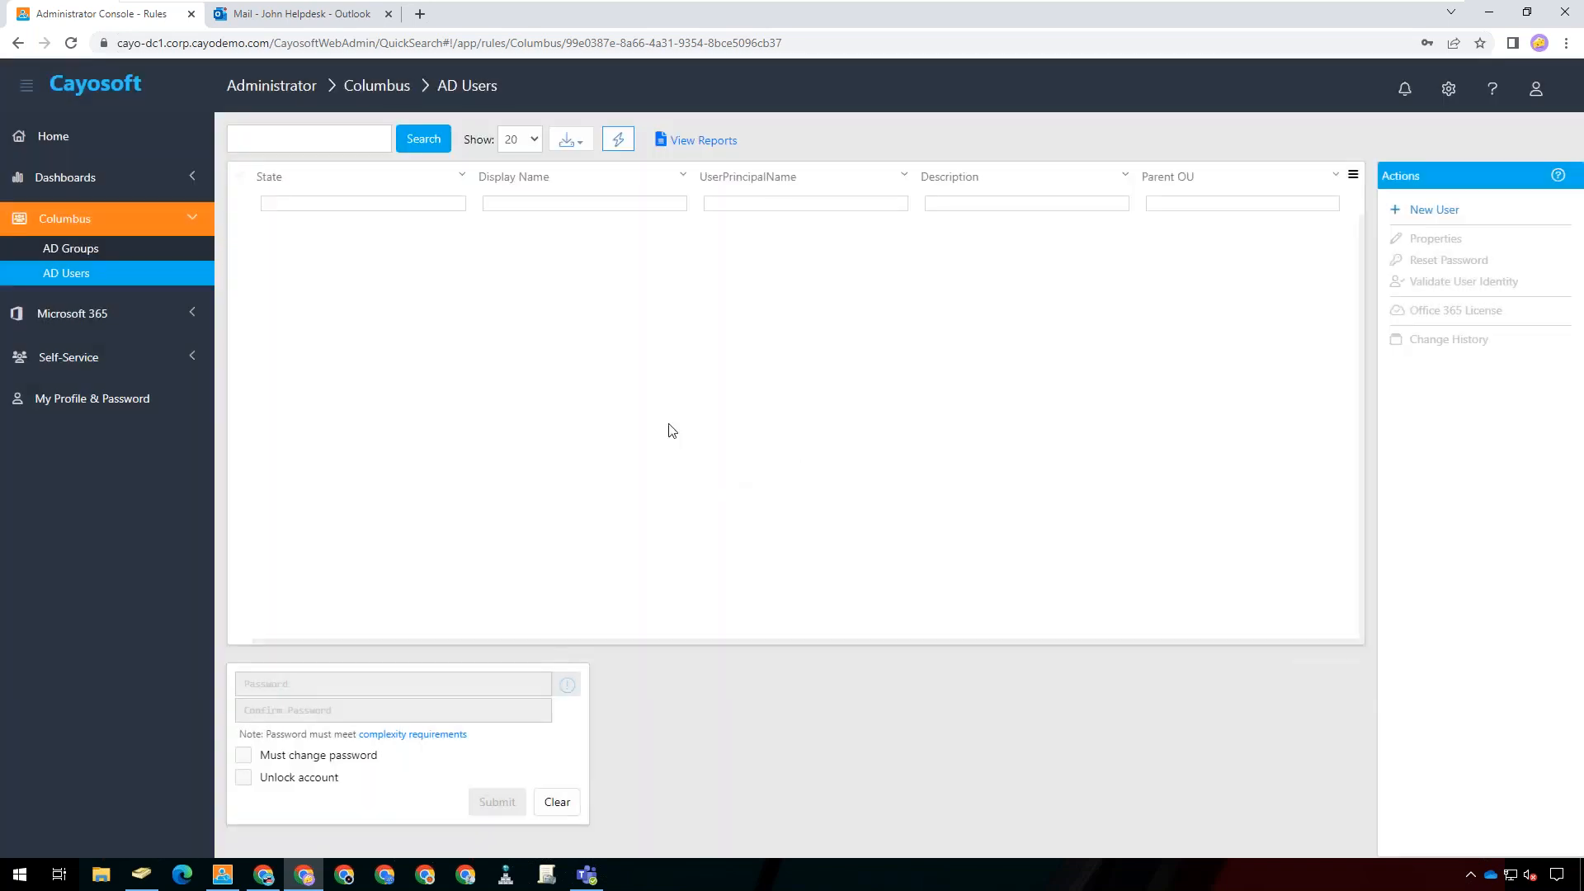
# - Switch to the full administrator's Cayosoft session, search the Active Directory AD Users by first name and select the Metropolis Super User
pyautogui.click(264, 874)
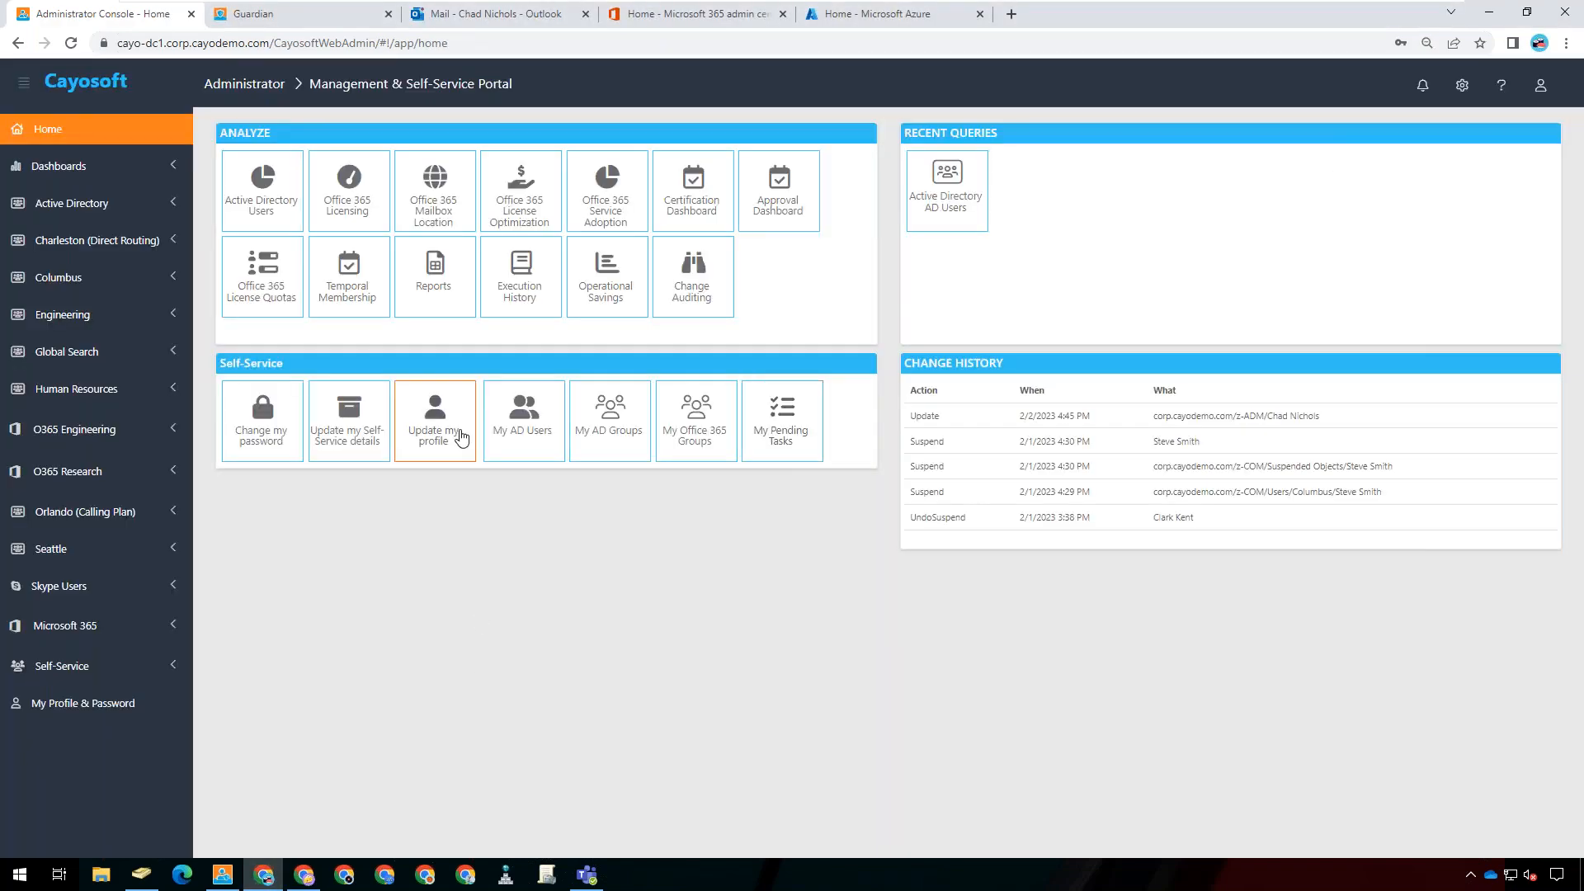
pyautogui.click(156, 217)
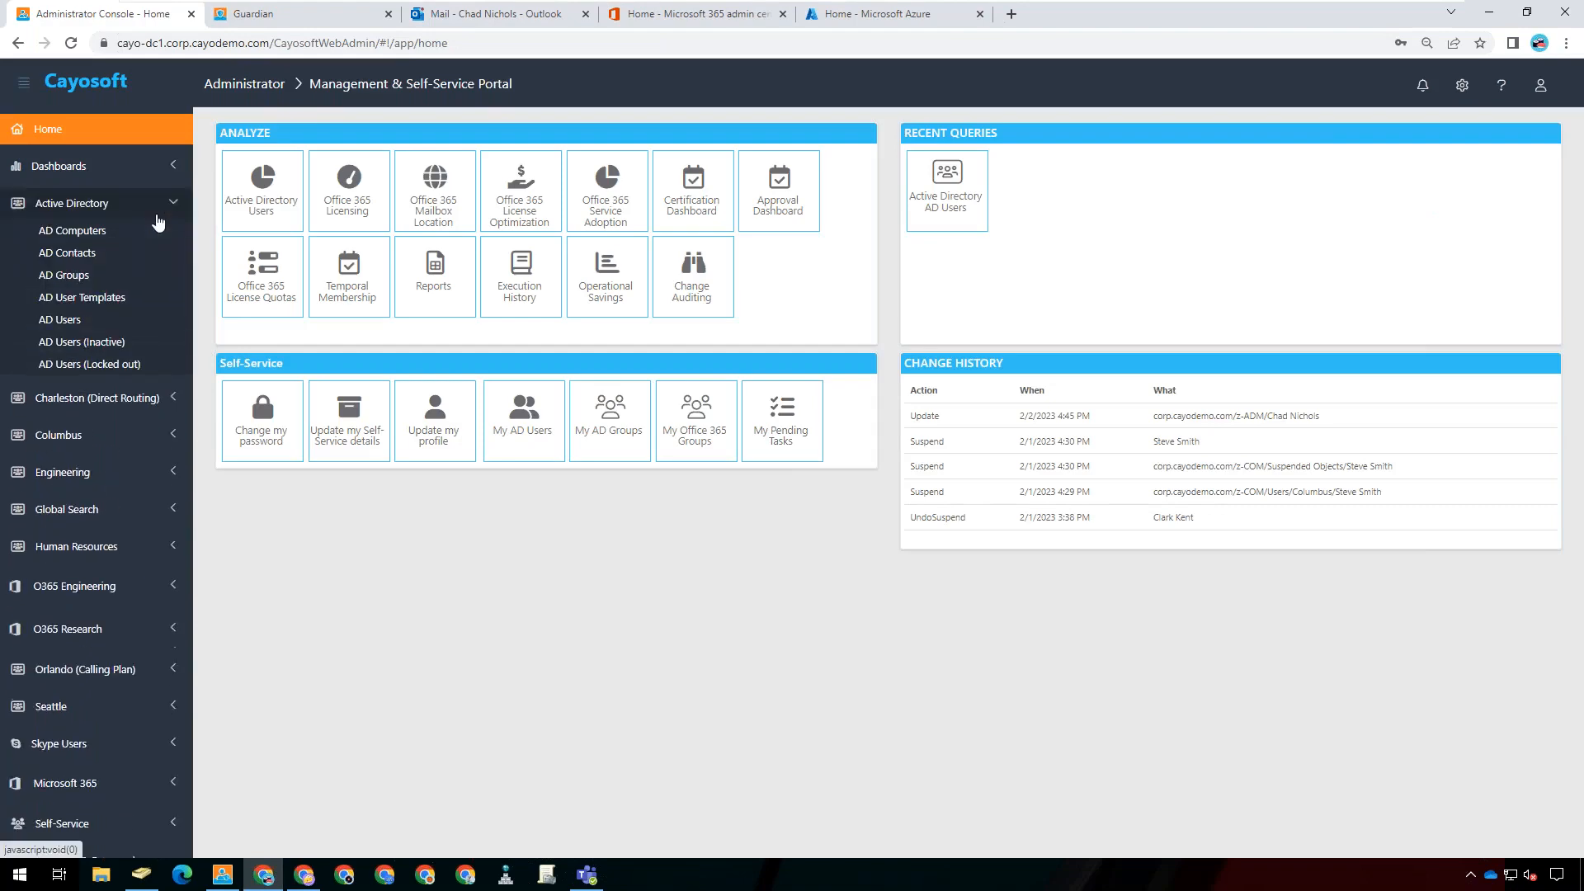
pyautogui.click(71, 319)
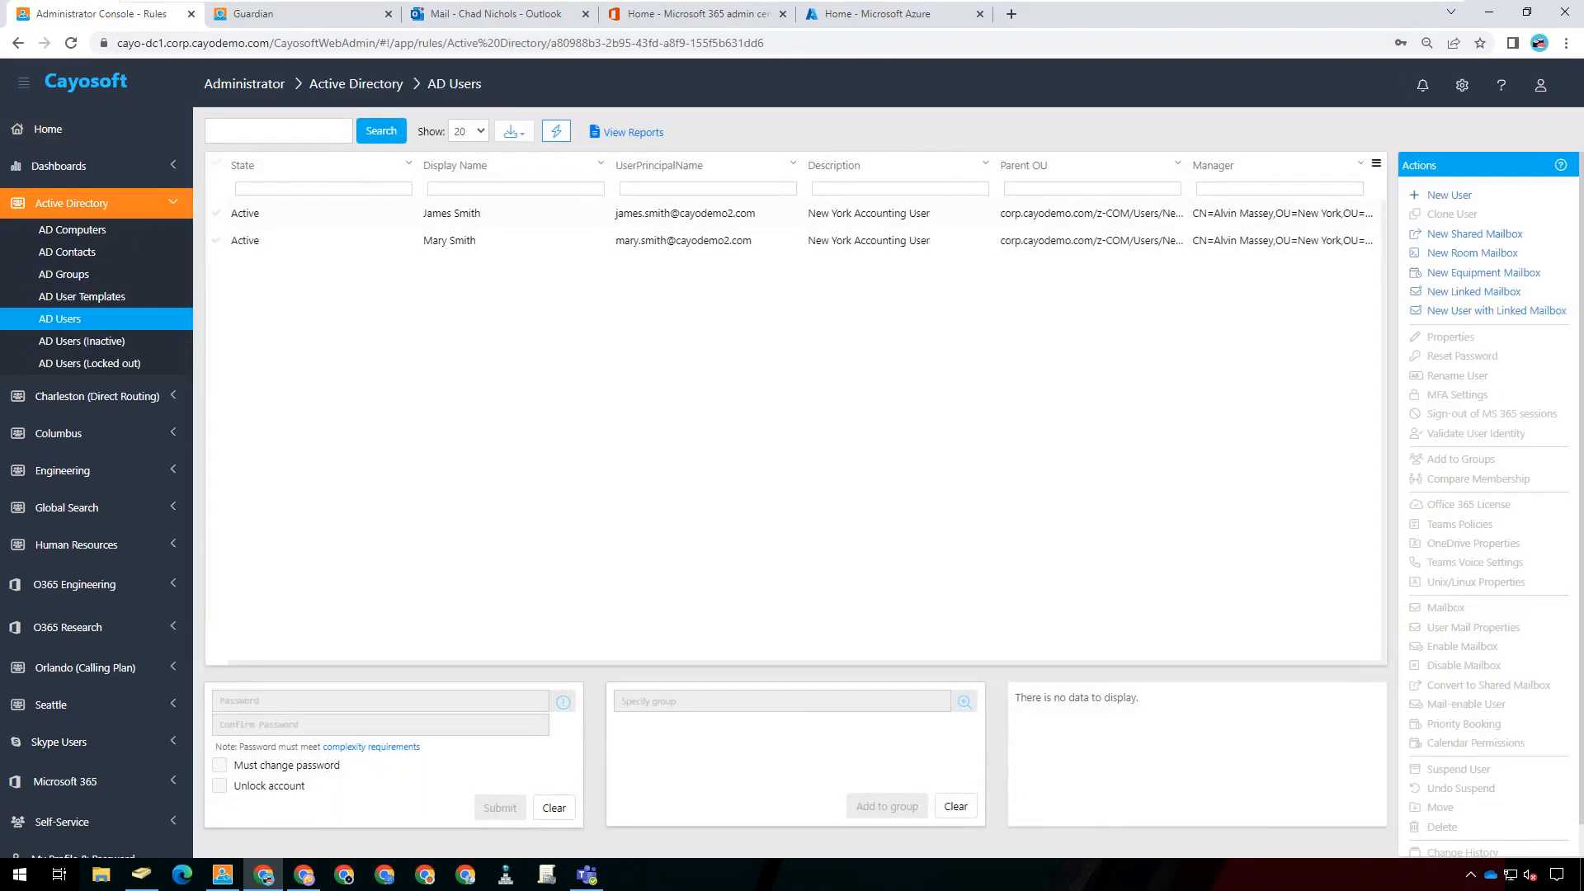
pyautogui.click(293, 128)
pyautogui.press('Down')
pyautogui.click(309, 169)
pyautogui.click(382, 135)
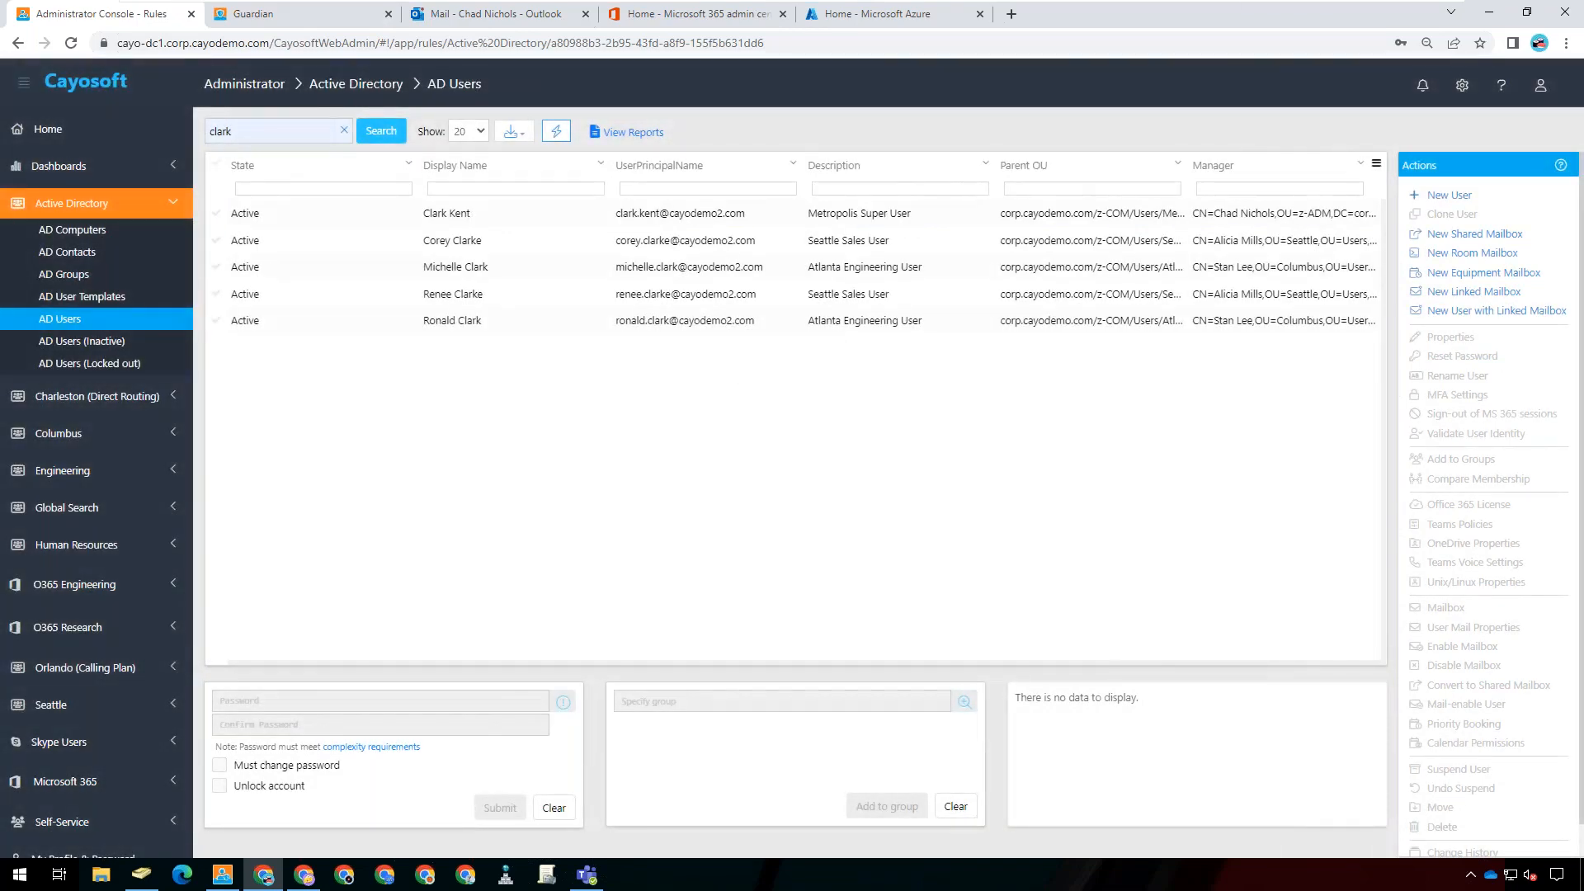
pyautogui.click(700, 218)
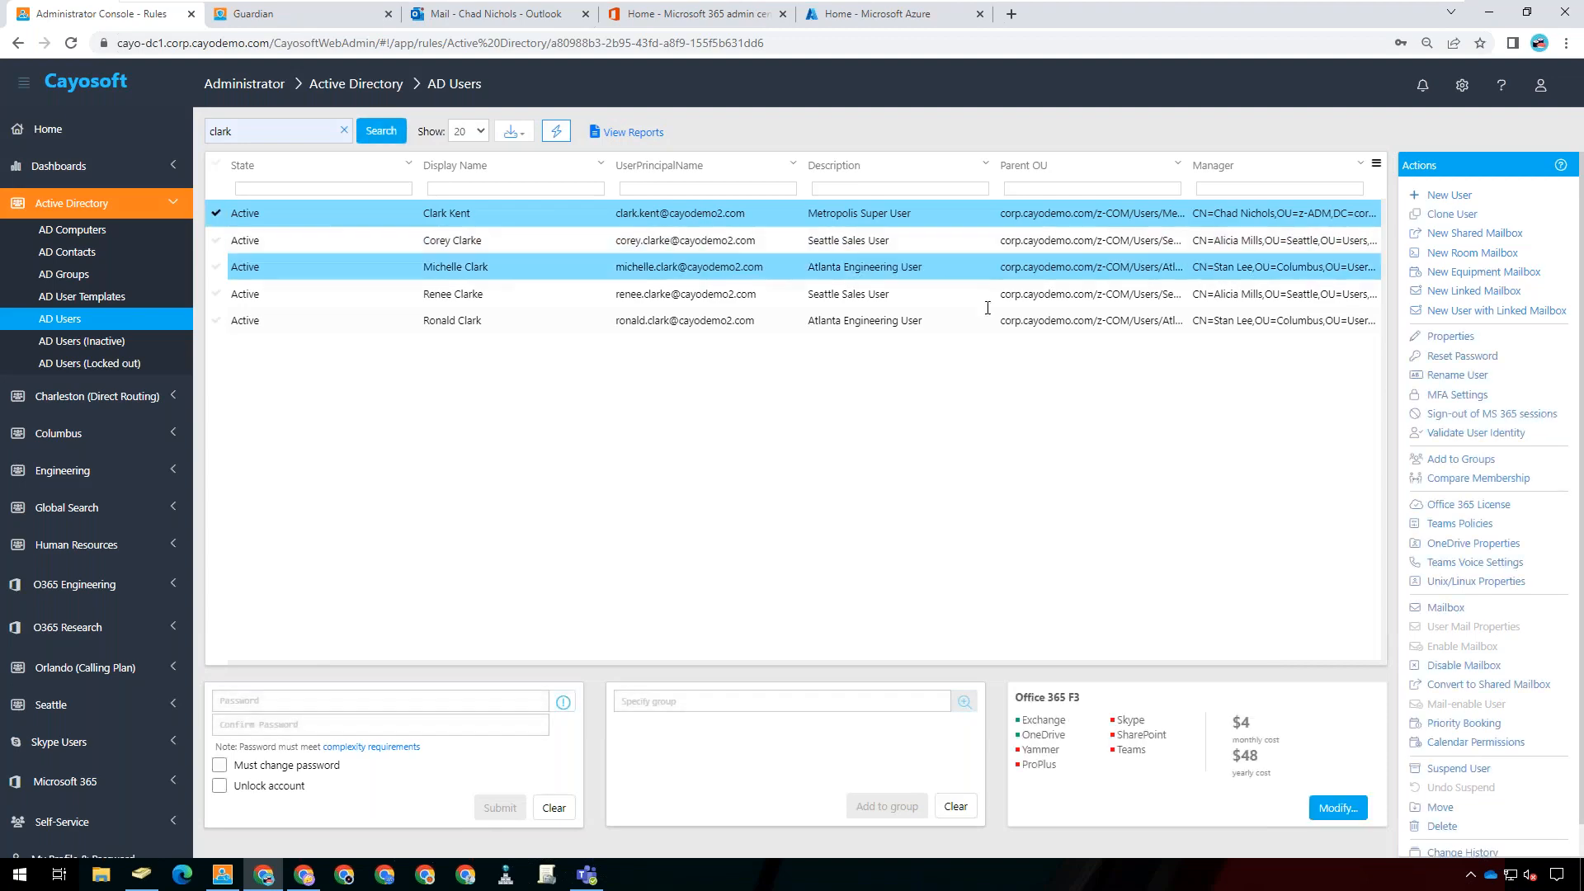
pyautogui.click(1444, 338)
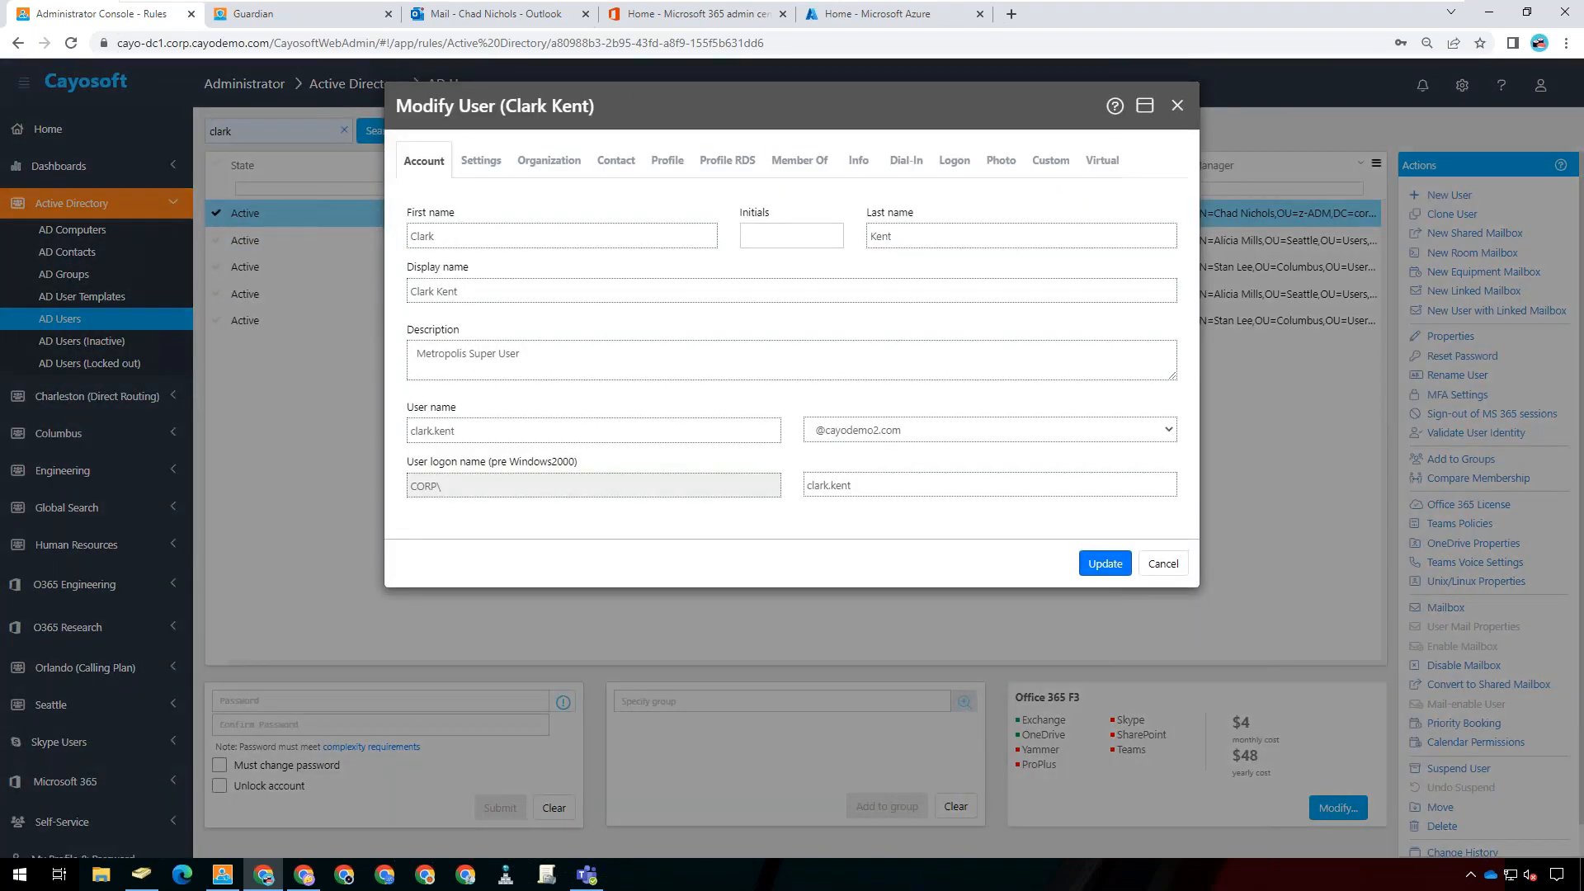
pyautogui.click(544, 162)
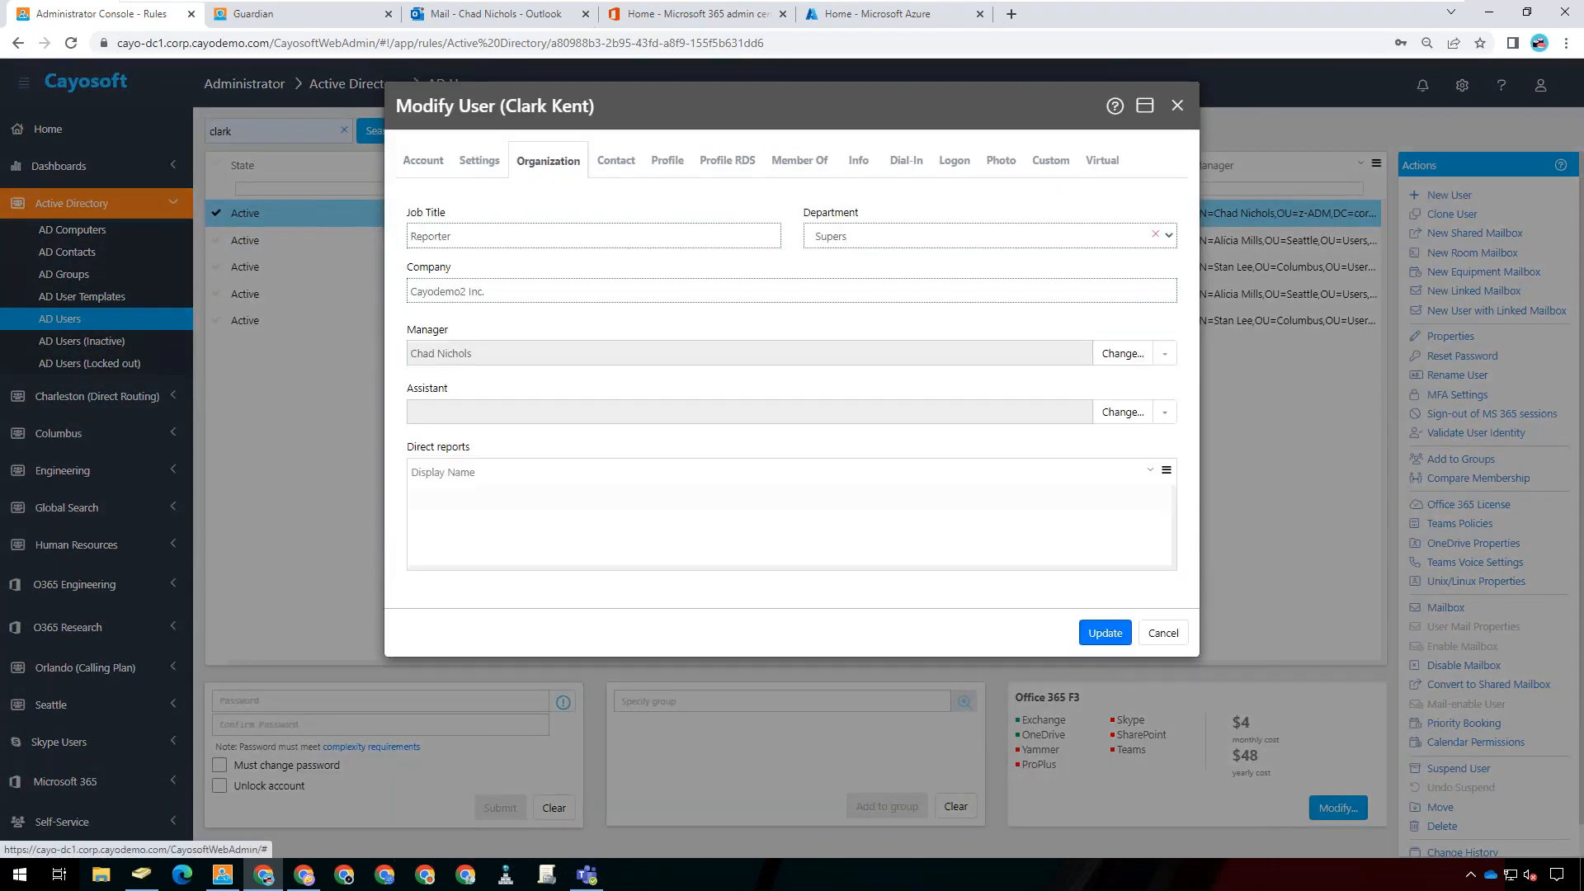
pyautogui.click(616, 160)
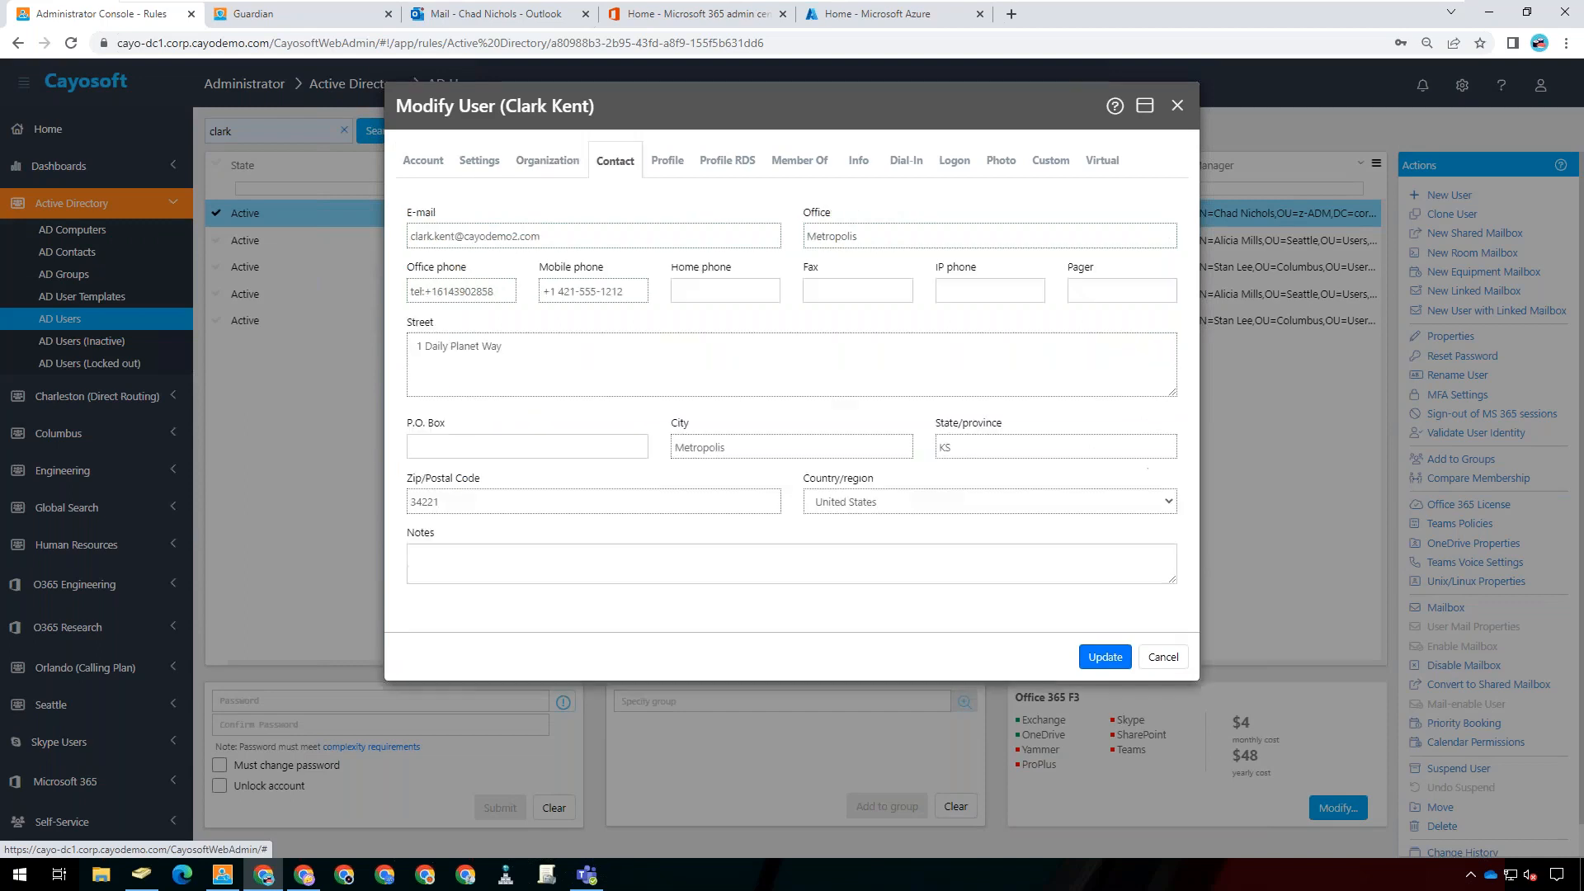
pyautogui.click(779, 165)
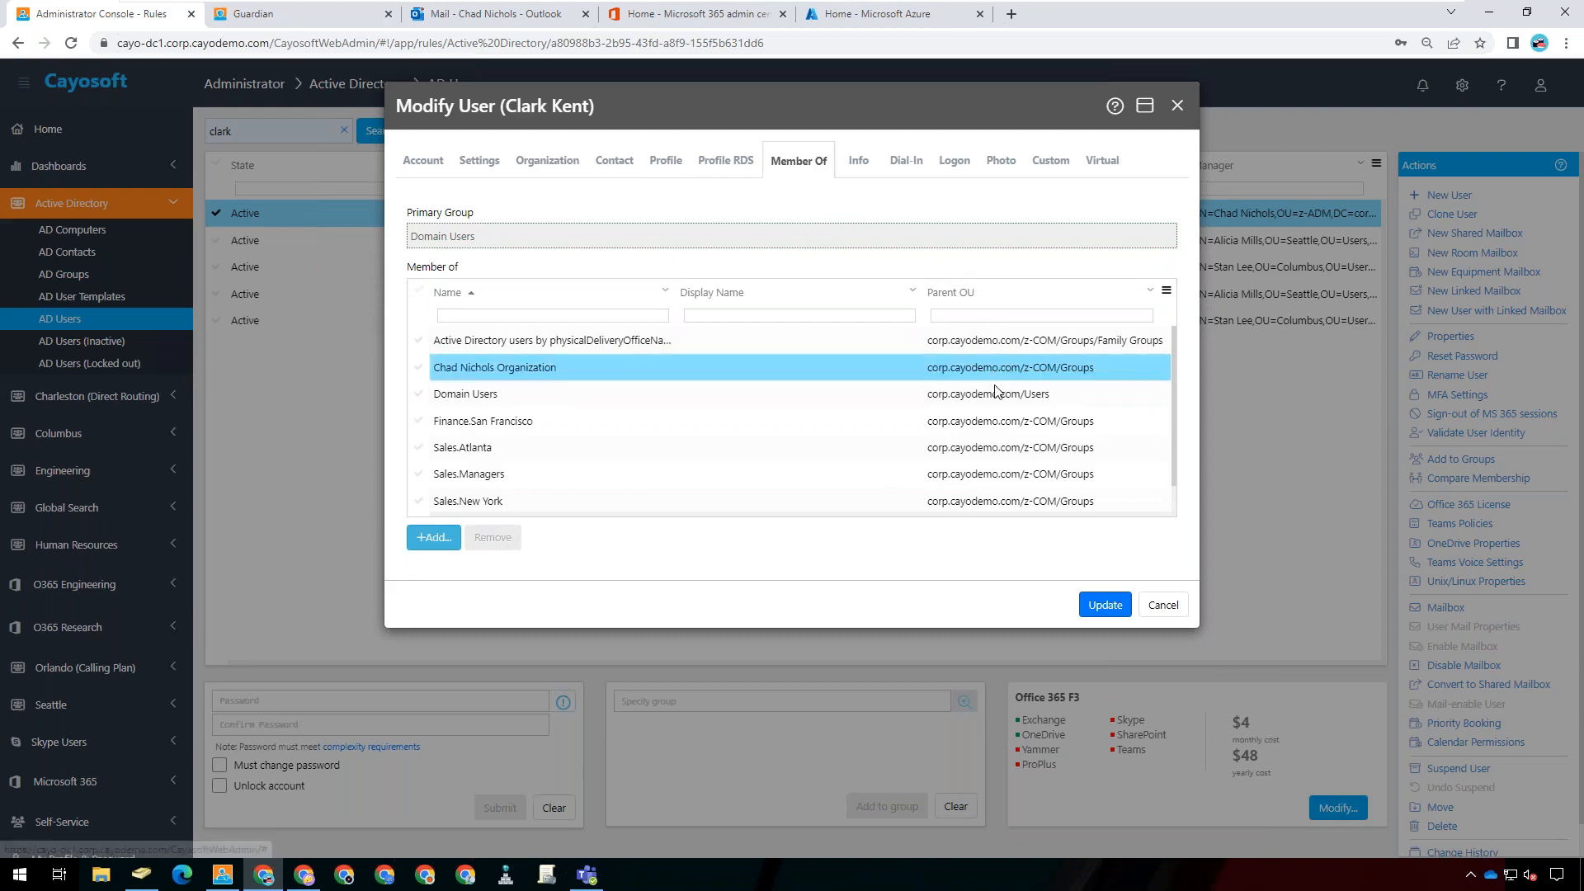
pyautogui.click(1157, 607)
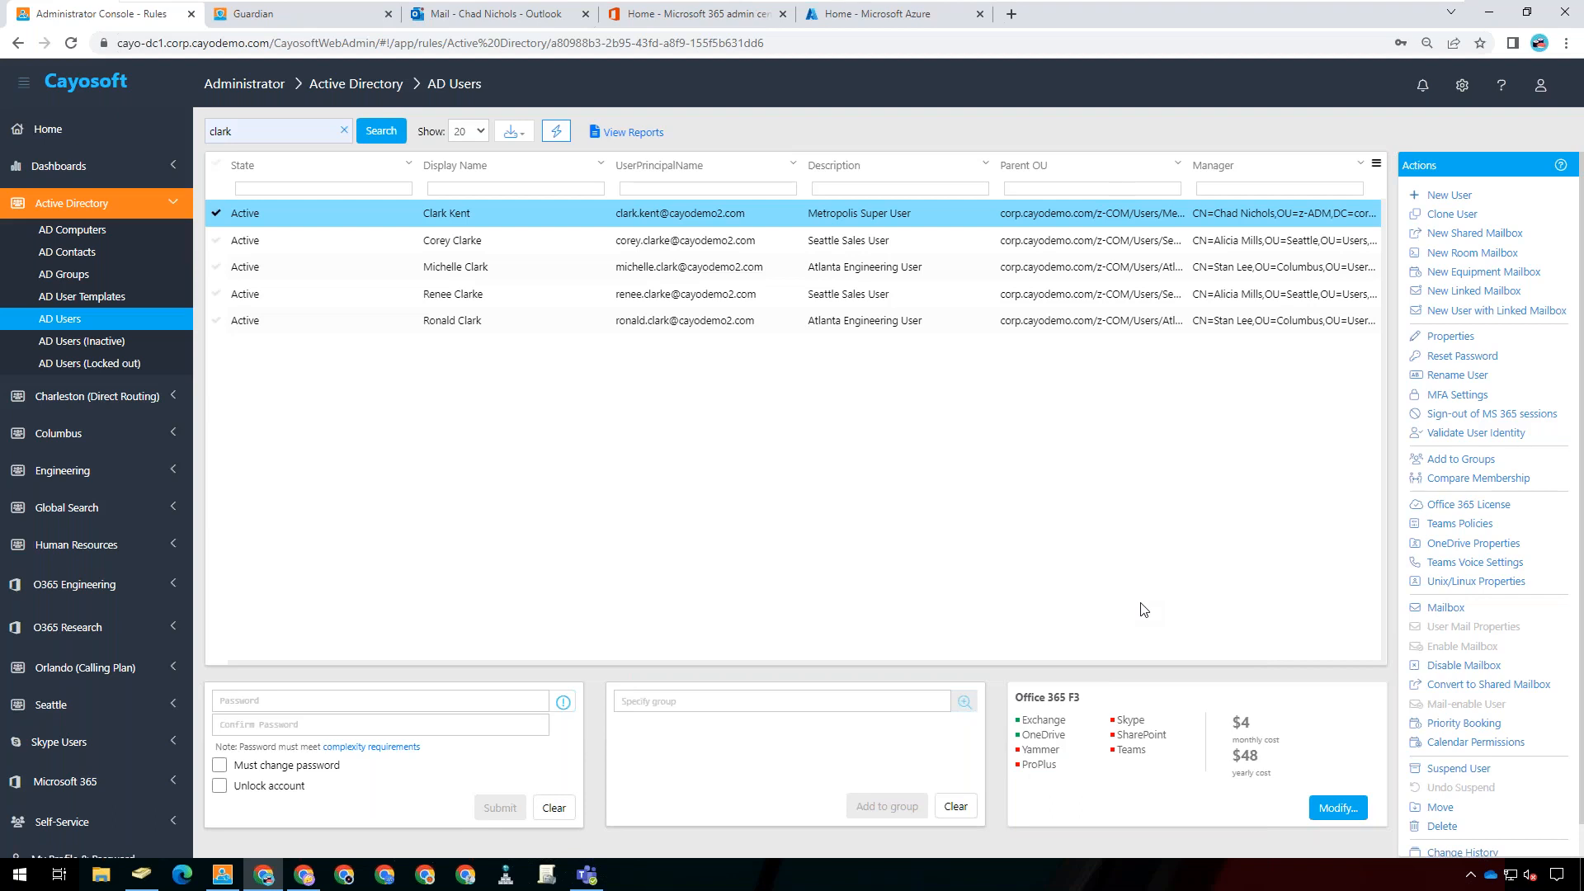
# - Check the scheduled suspension option, suspend the Metropolis Super User immediately instead and review the suspension results
pyautogui.click(1457, 769)
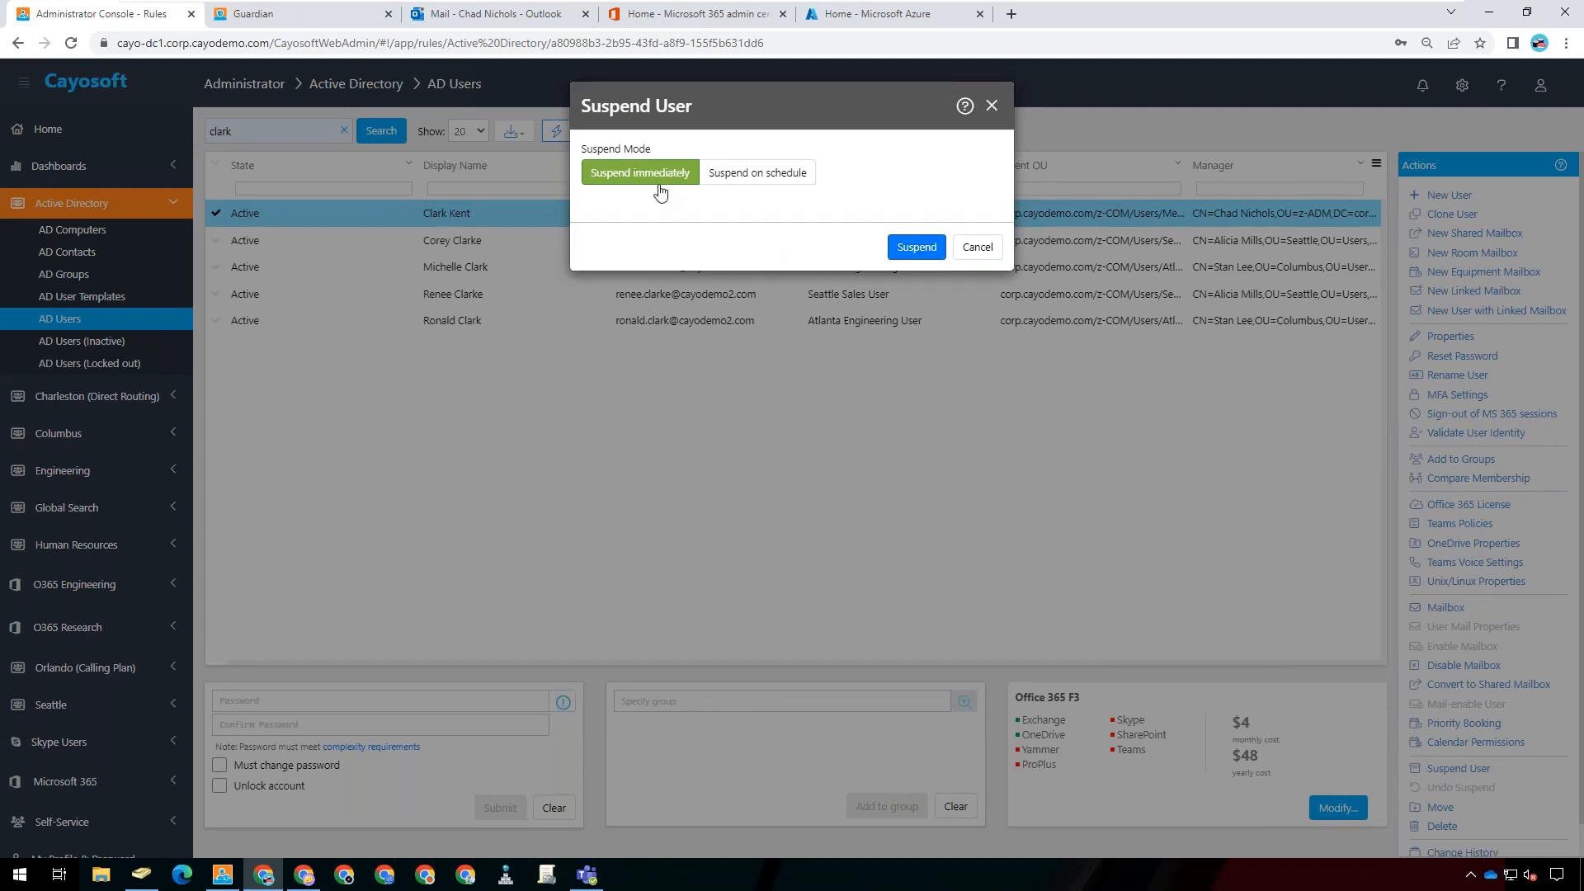
pyautogui.click(745, 181)
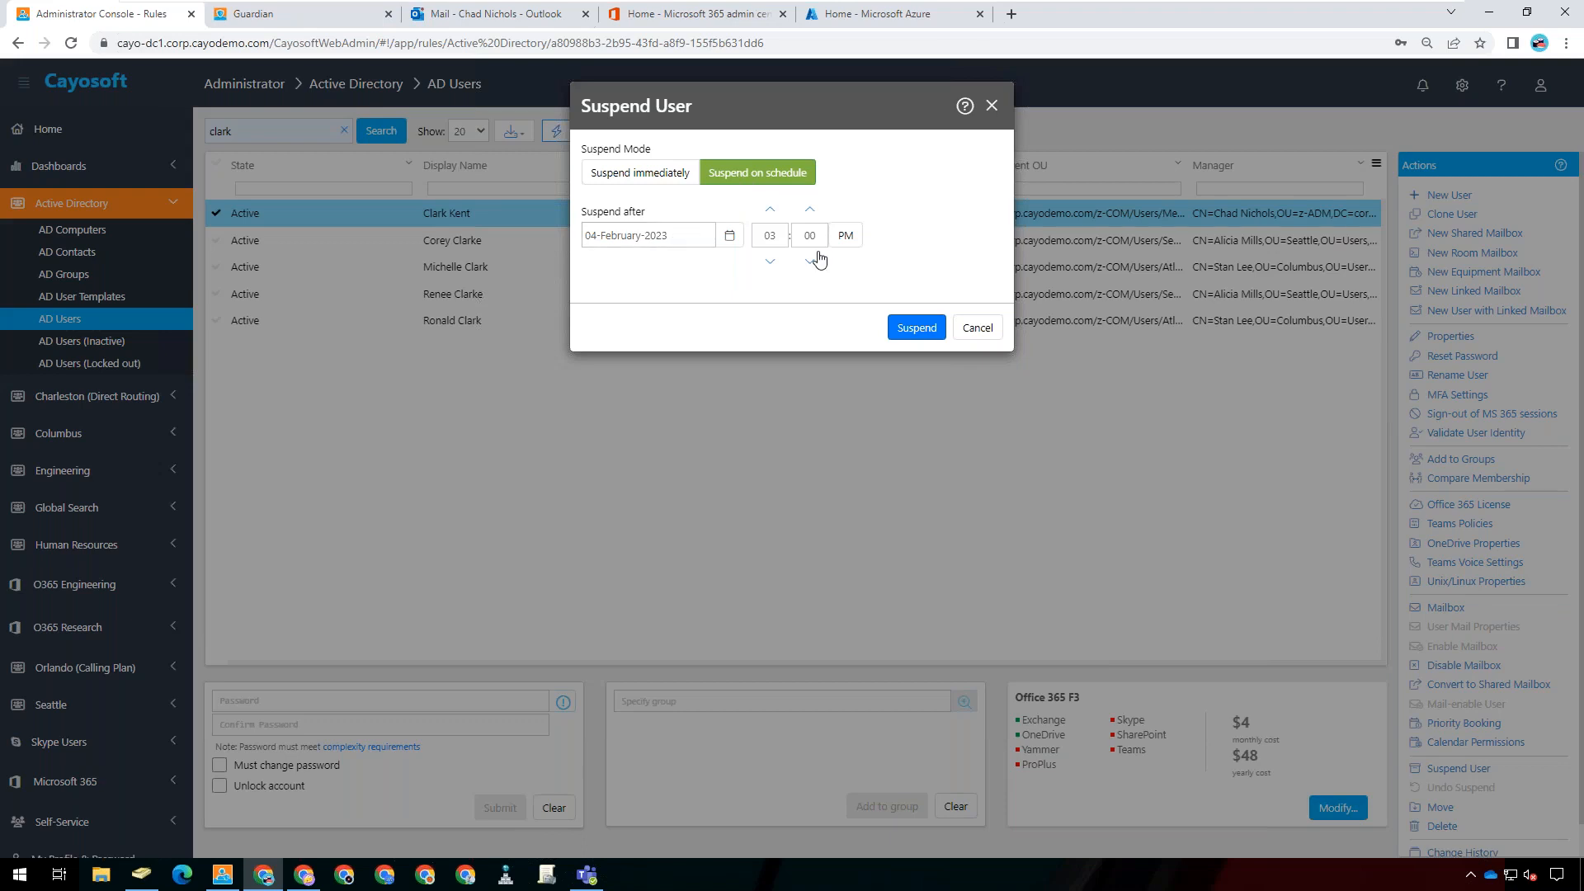
pyautogui.click(641, 176)
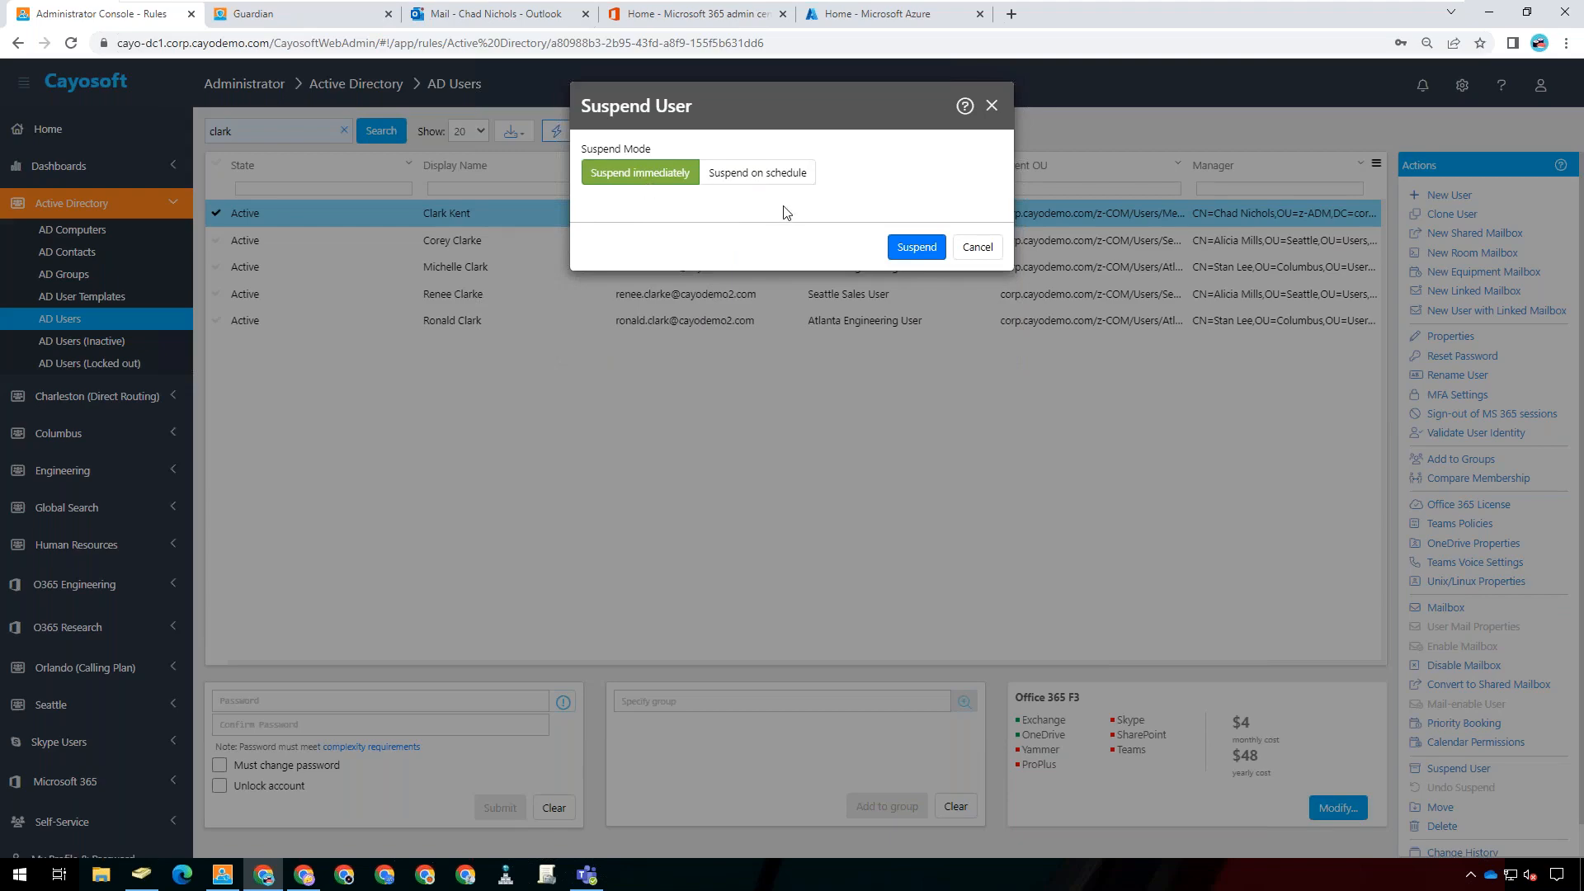
pyautogui.click(912, 247)
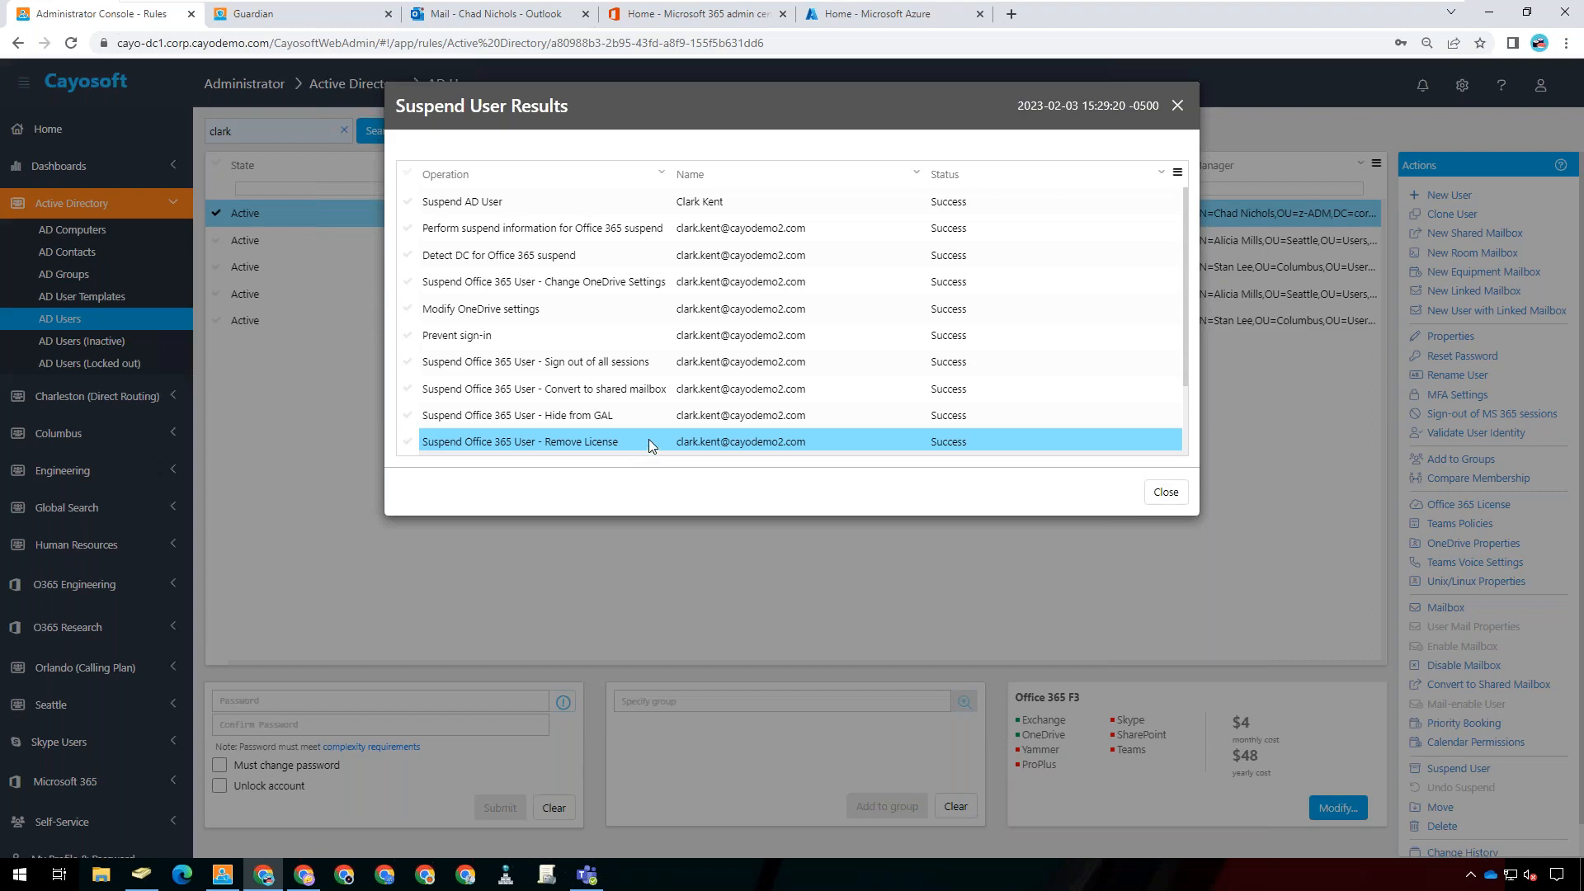
pyautogui.scroll(-2, 882, 376)
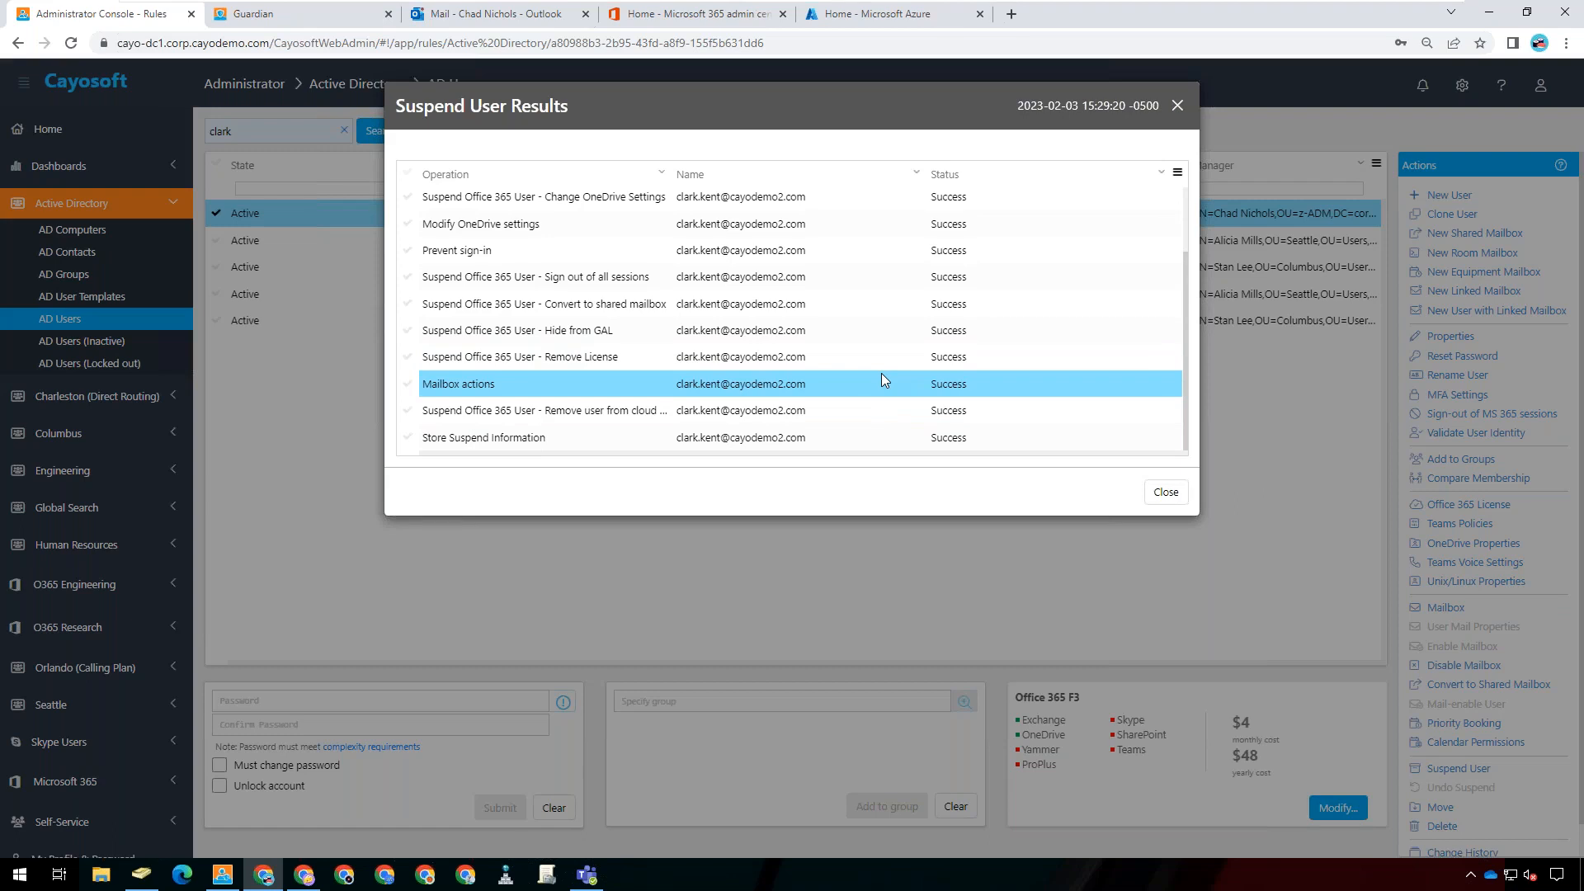
pyautogui.click(1163, 494)
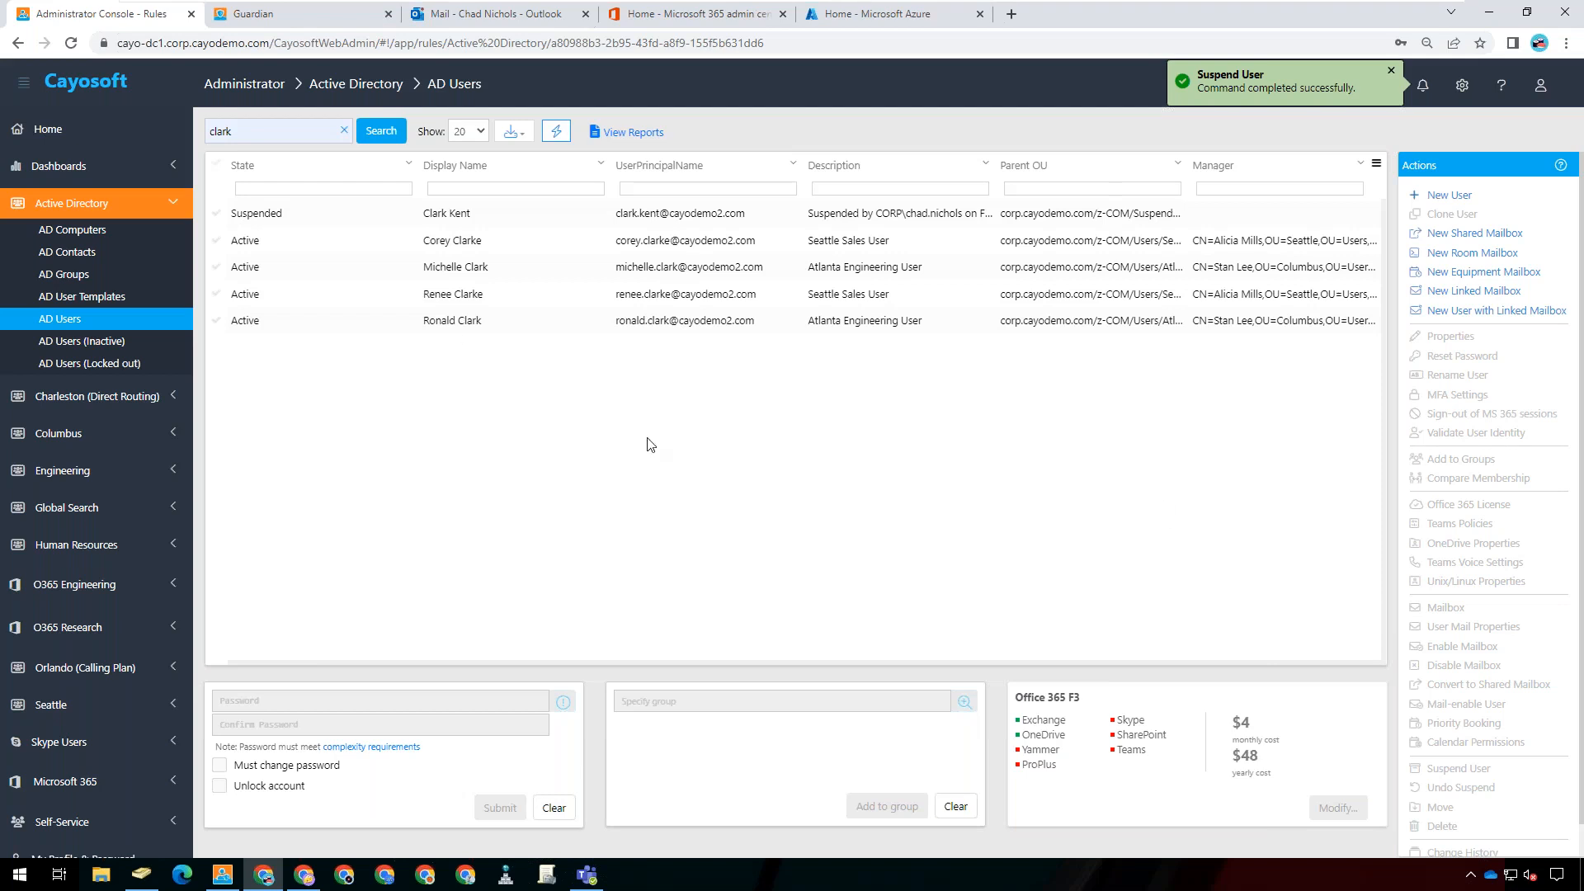
# - Examine the suspended user's description, organization, contact and group membership properties and close them without changes
pyautogui.click(523, 213)
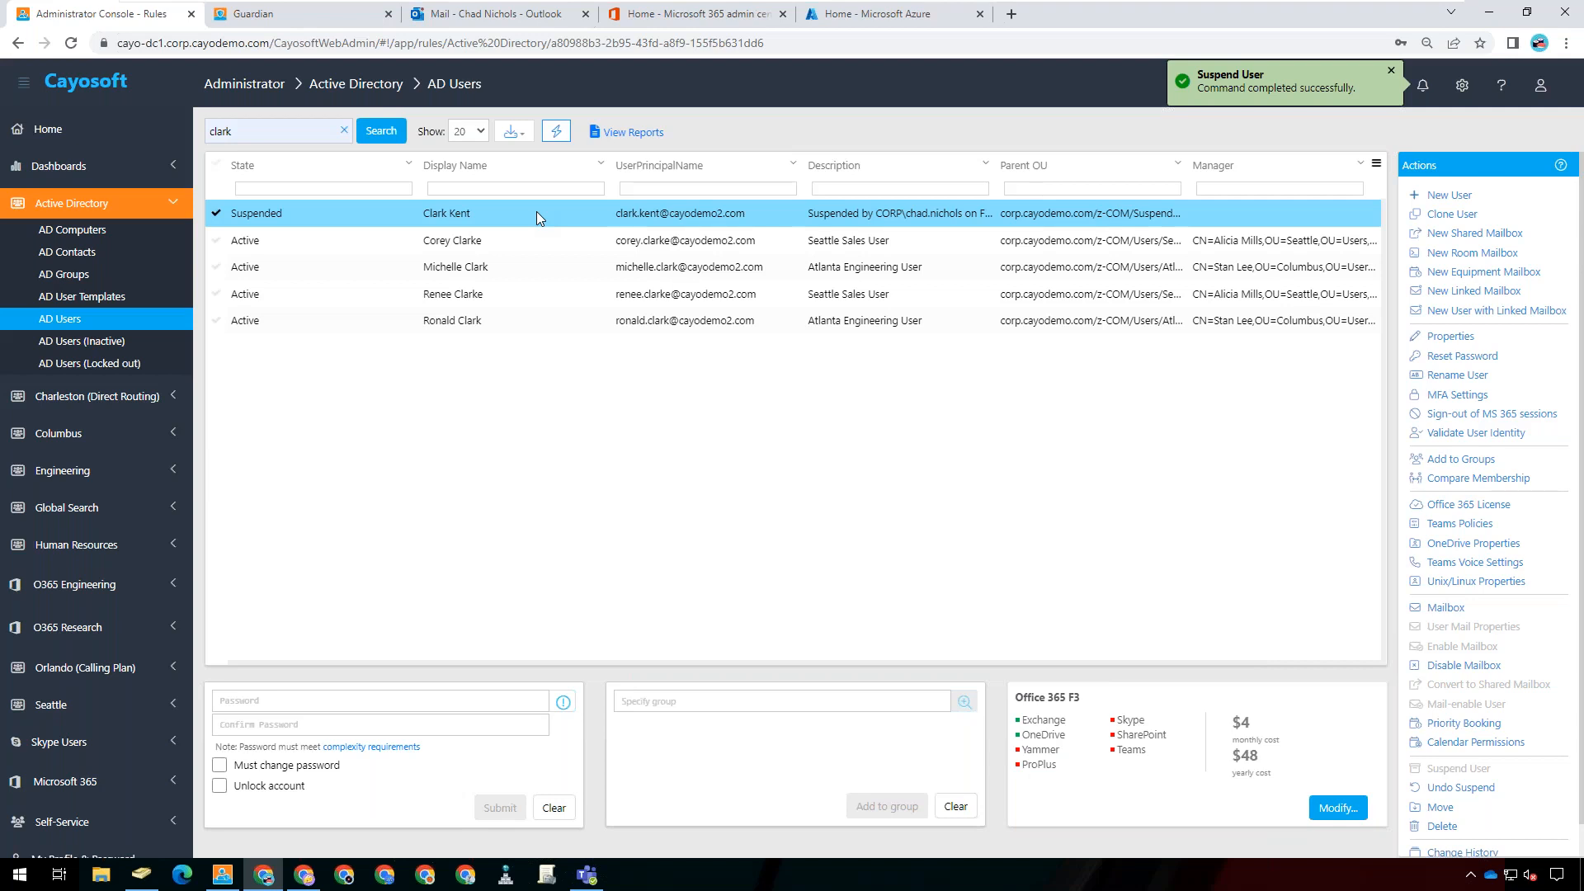
pyautogui.click(1434, 339)
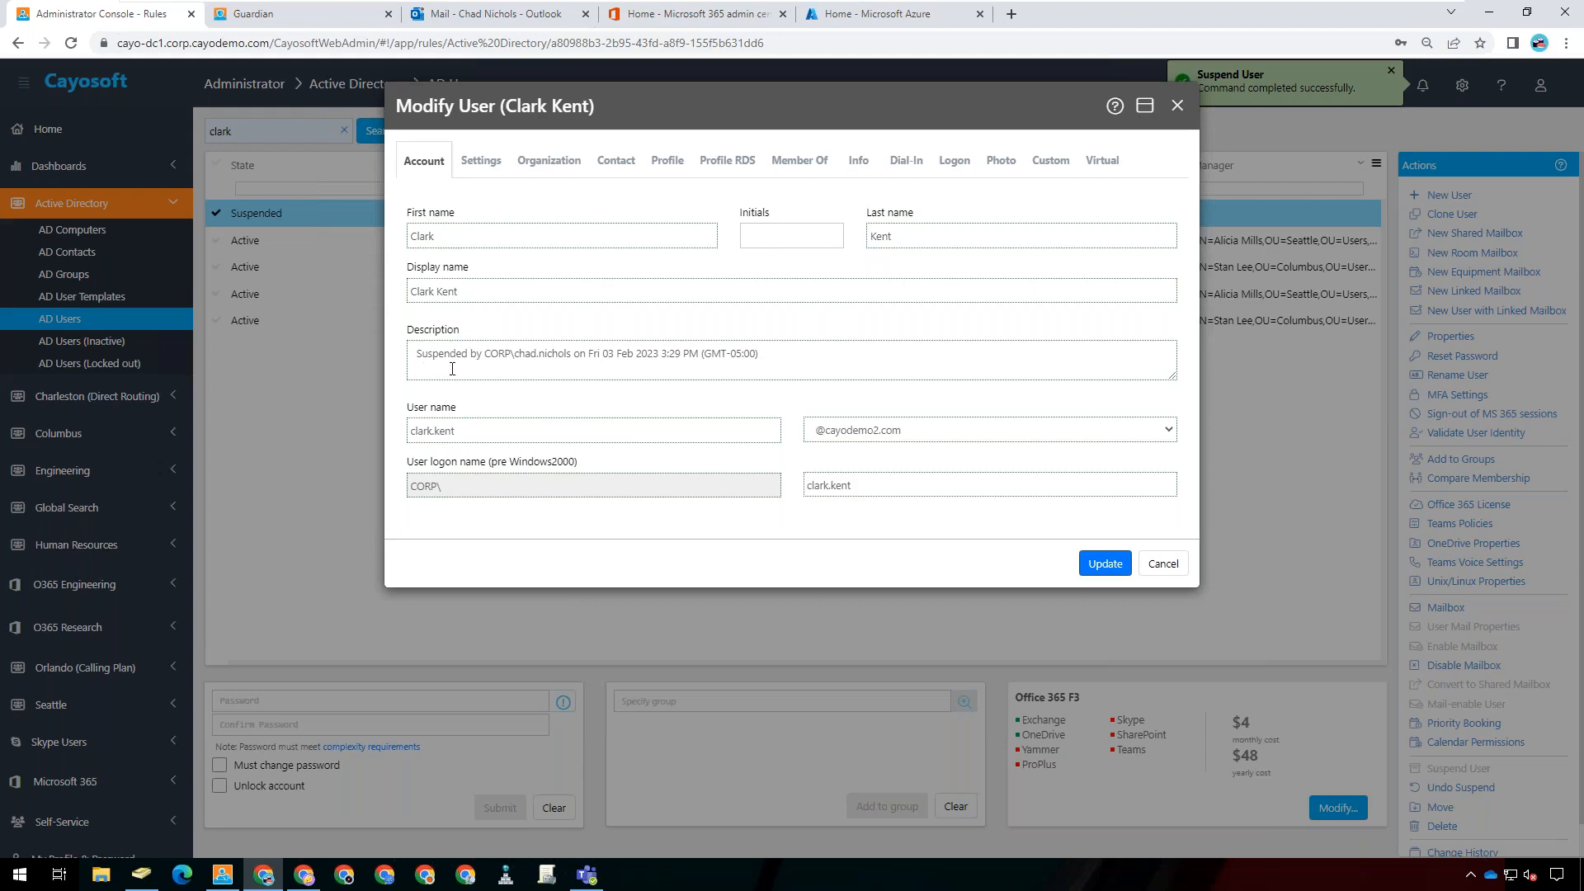
pyautogui.click(548, 160)
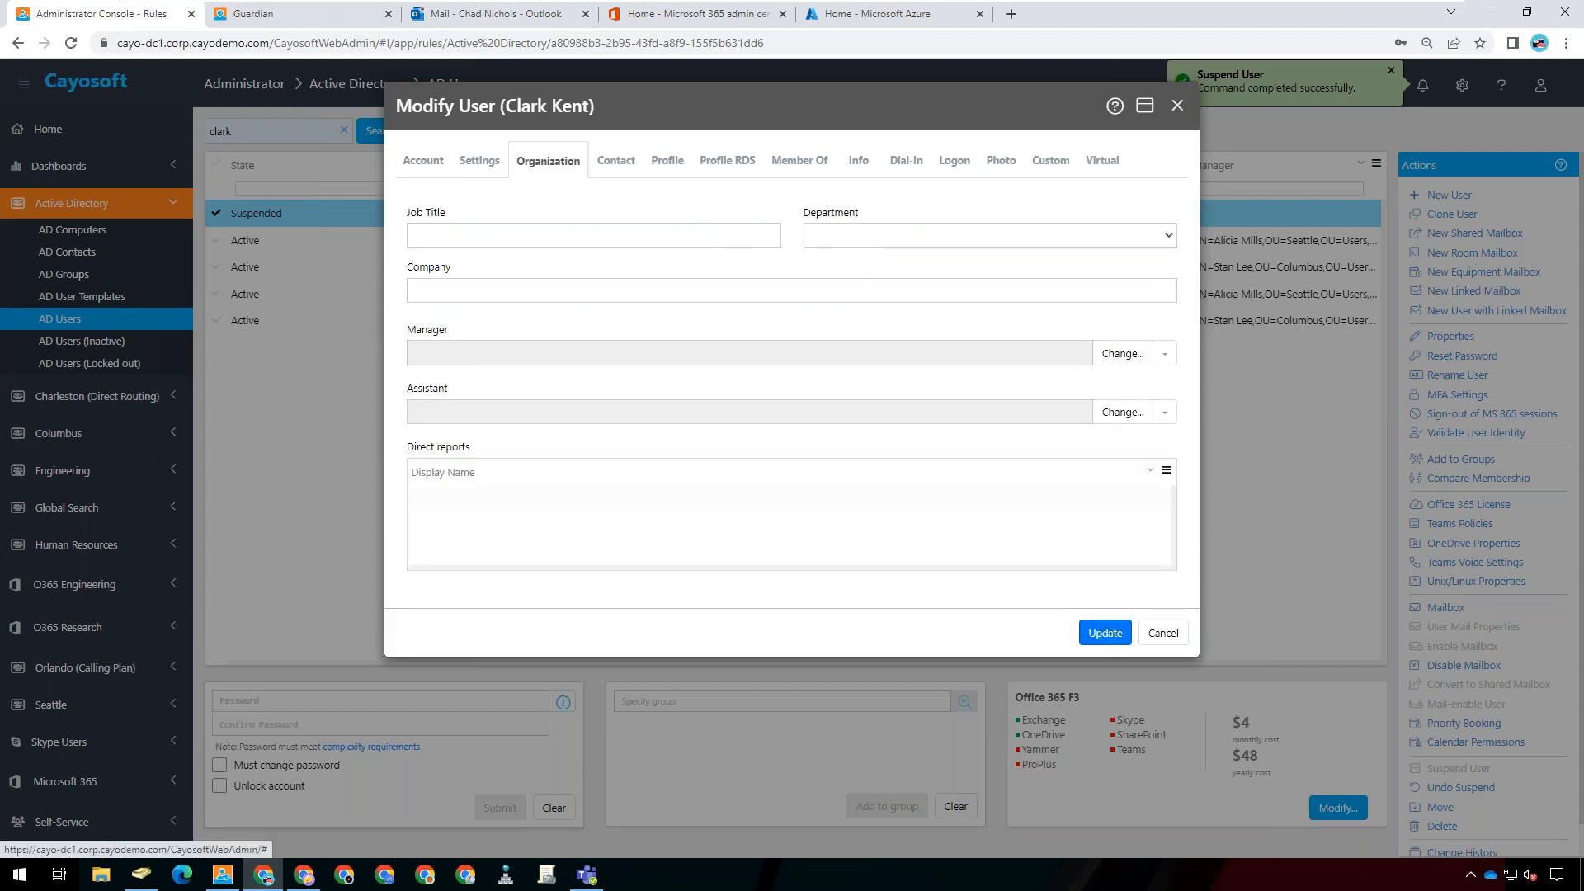
pyautogui.click(619, 161)
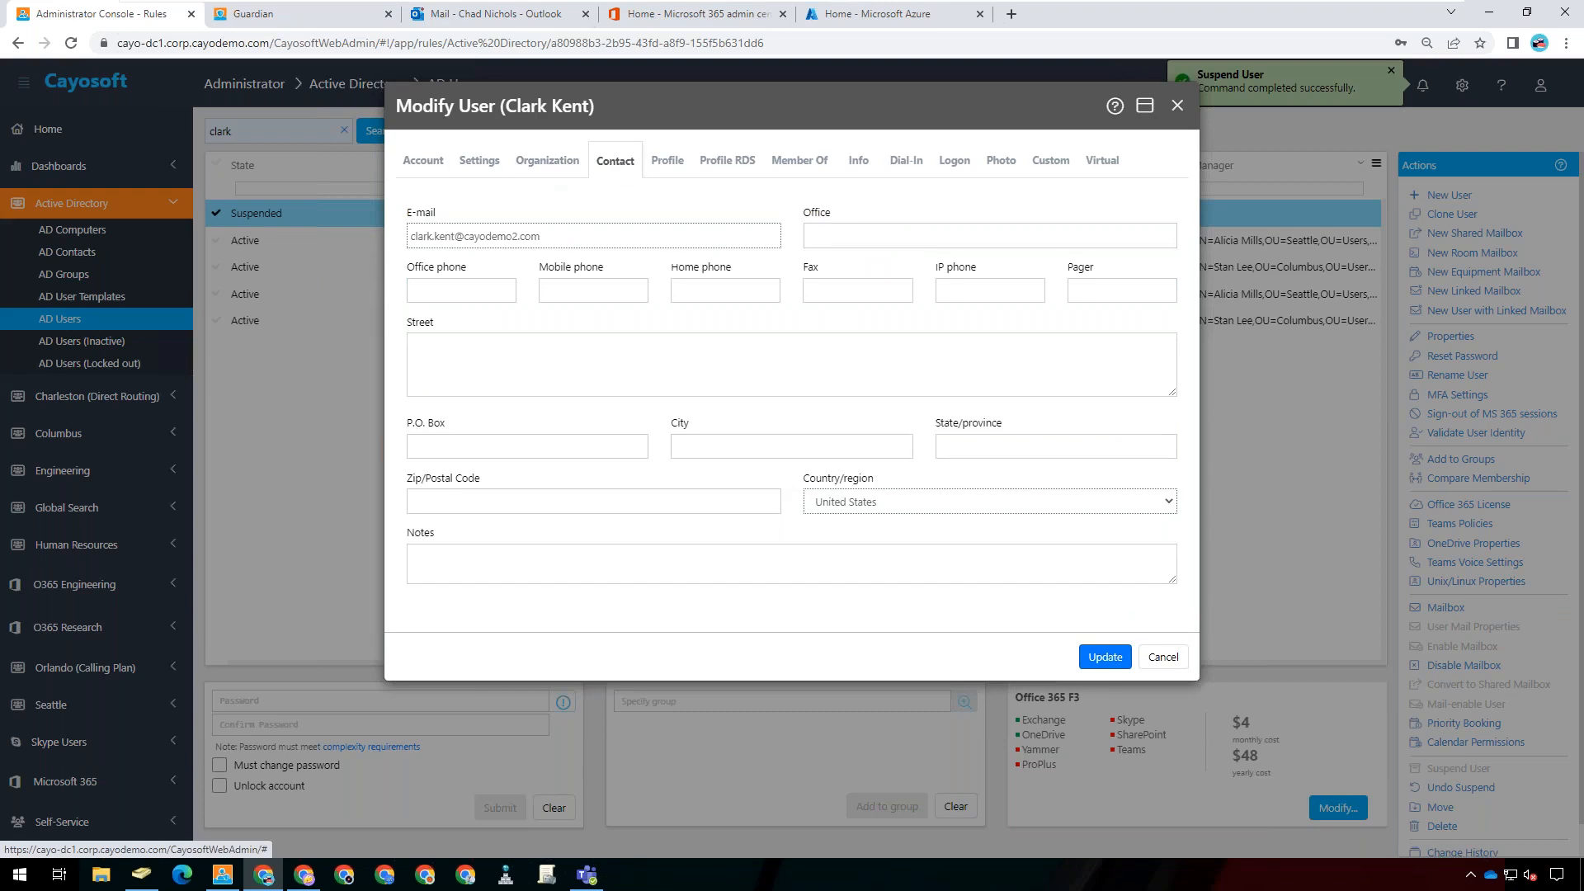
pyautogui.click(785, 161)
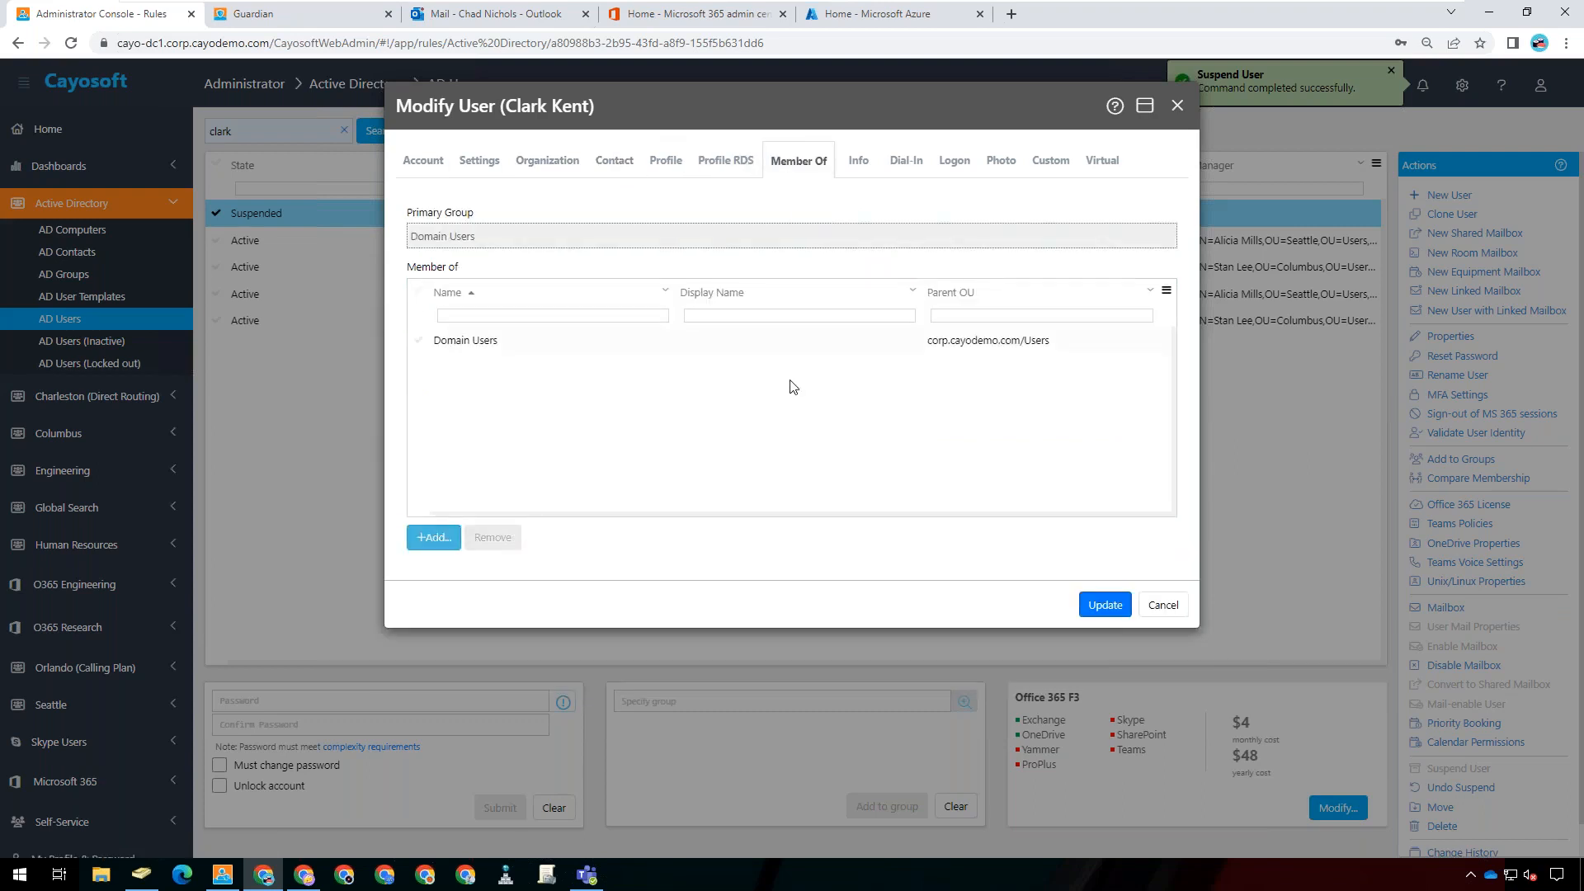
pyautogui.click(1162, 605)
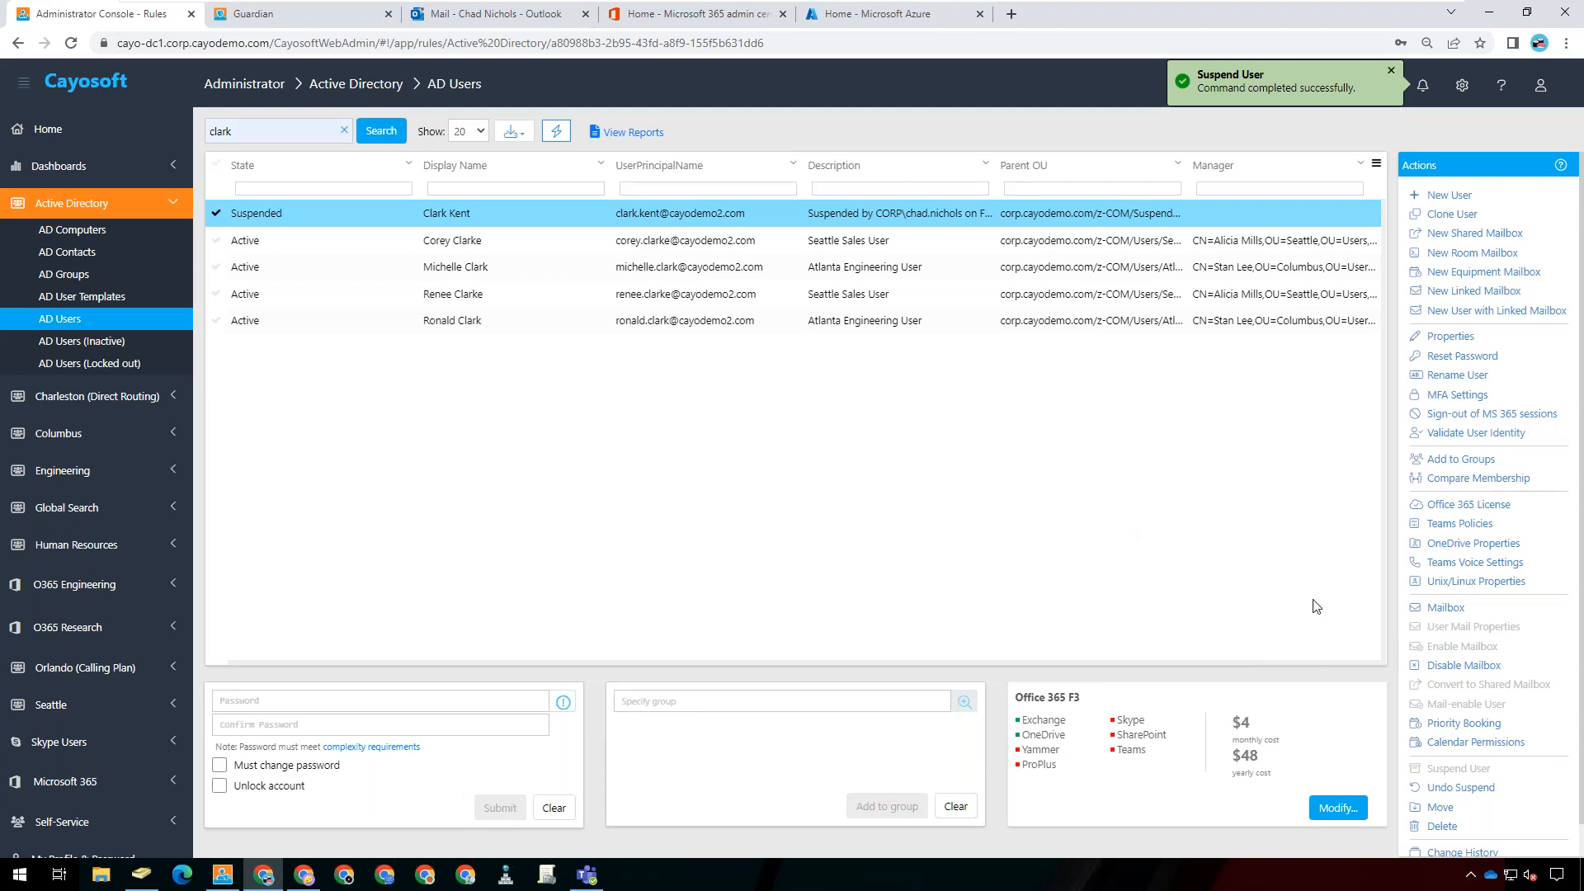
# - Check the scheduled undo option, undo the selected user's suspension immediately instead and review the undo results
pyautogui.click(1460, 788)
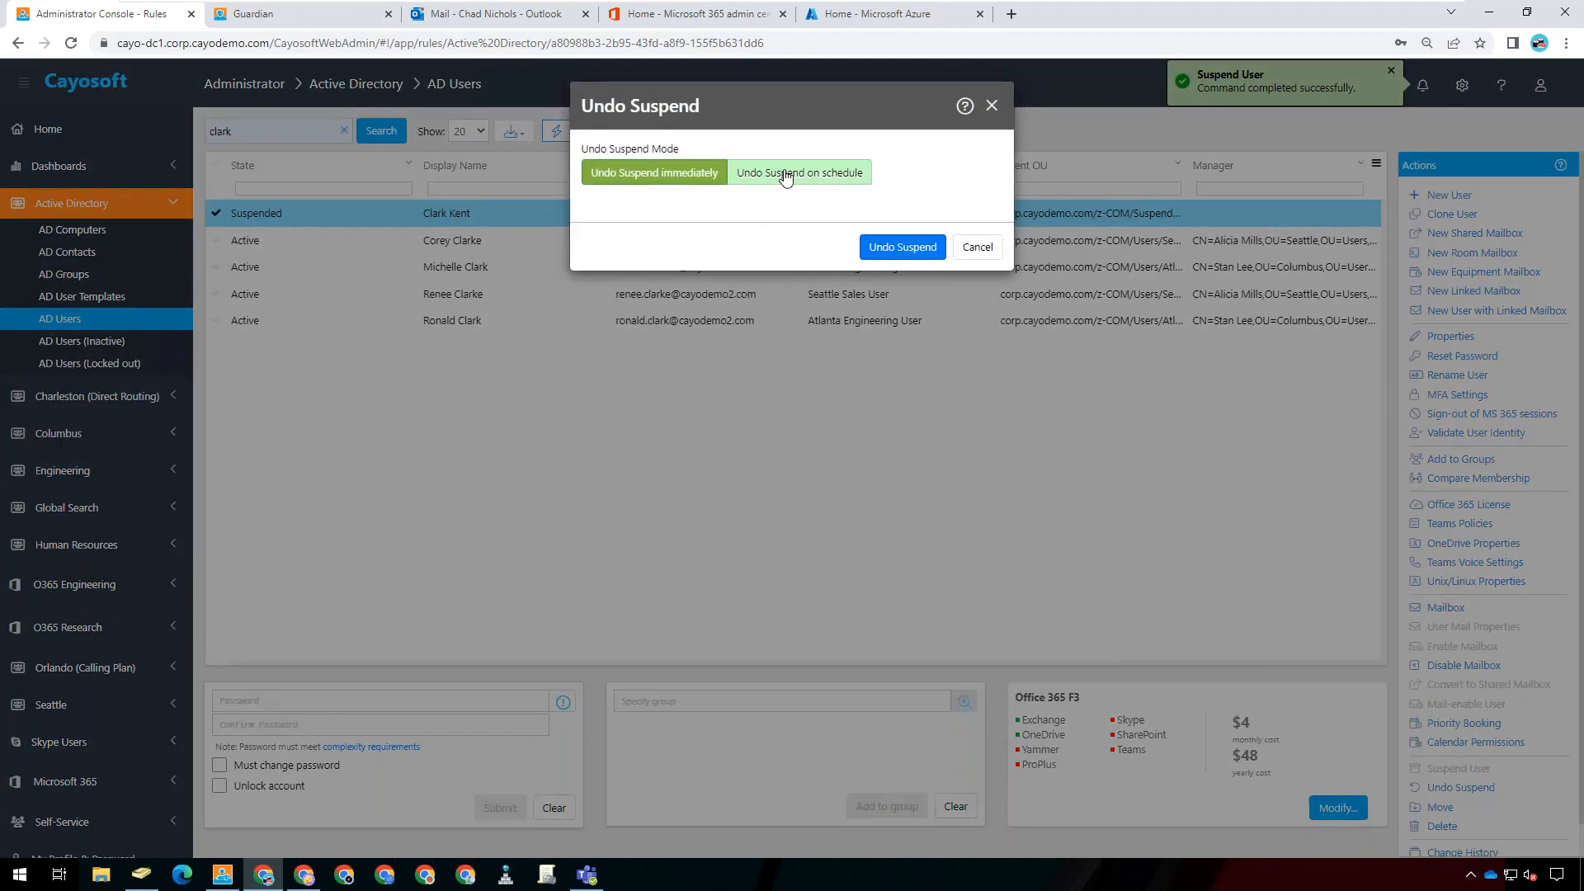
pyautogui.click(785, 176)
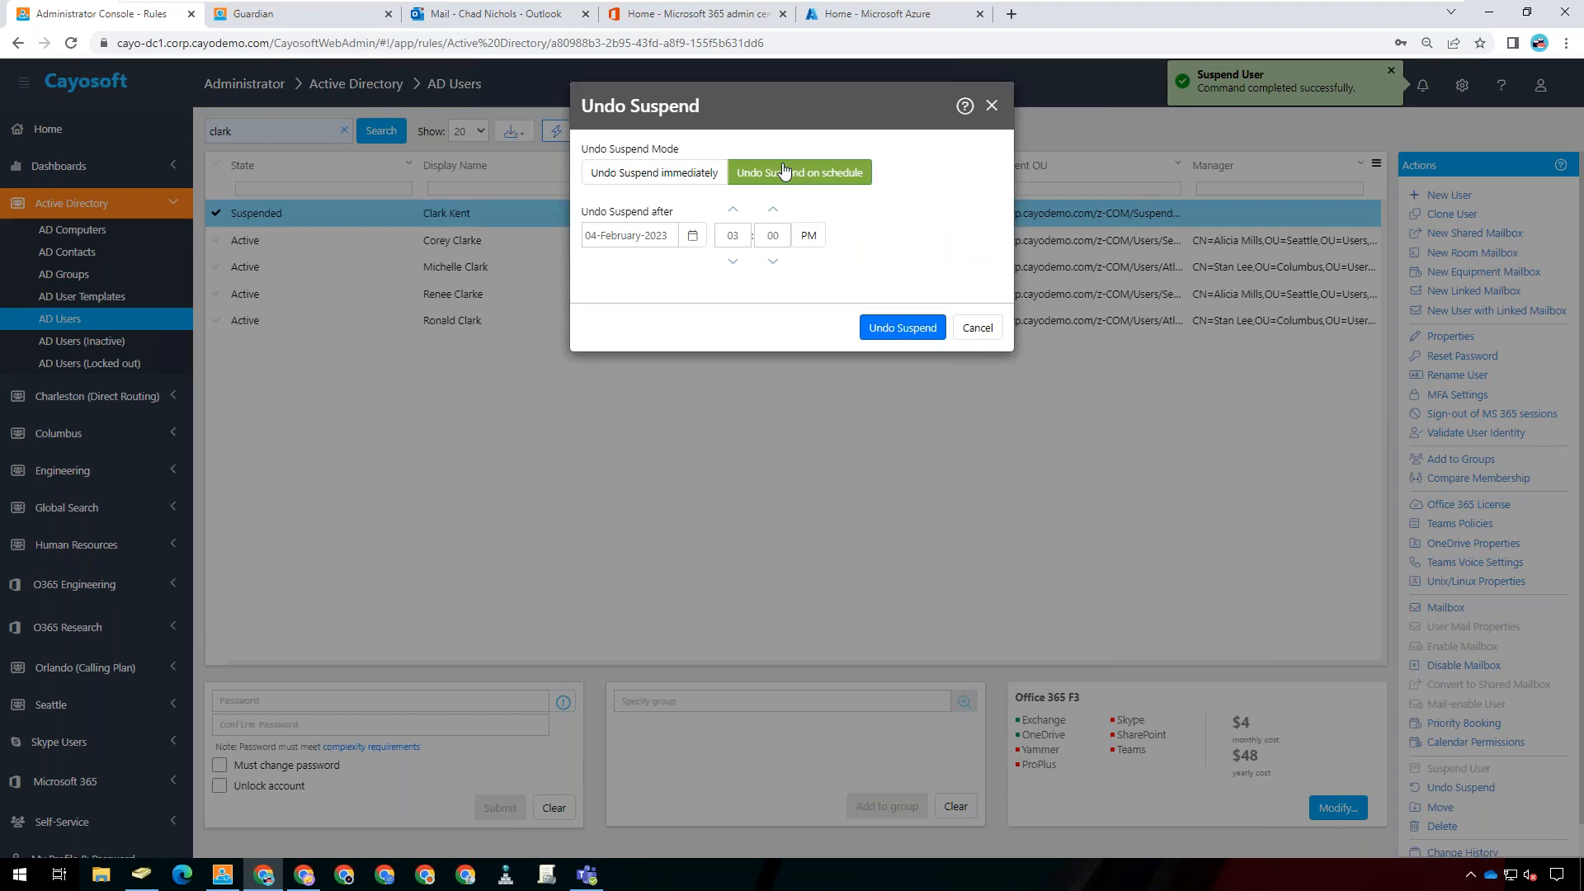
pyautogui.click(655, 175)
pyautogui.click(894, 249)
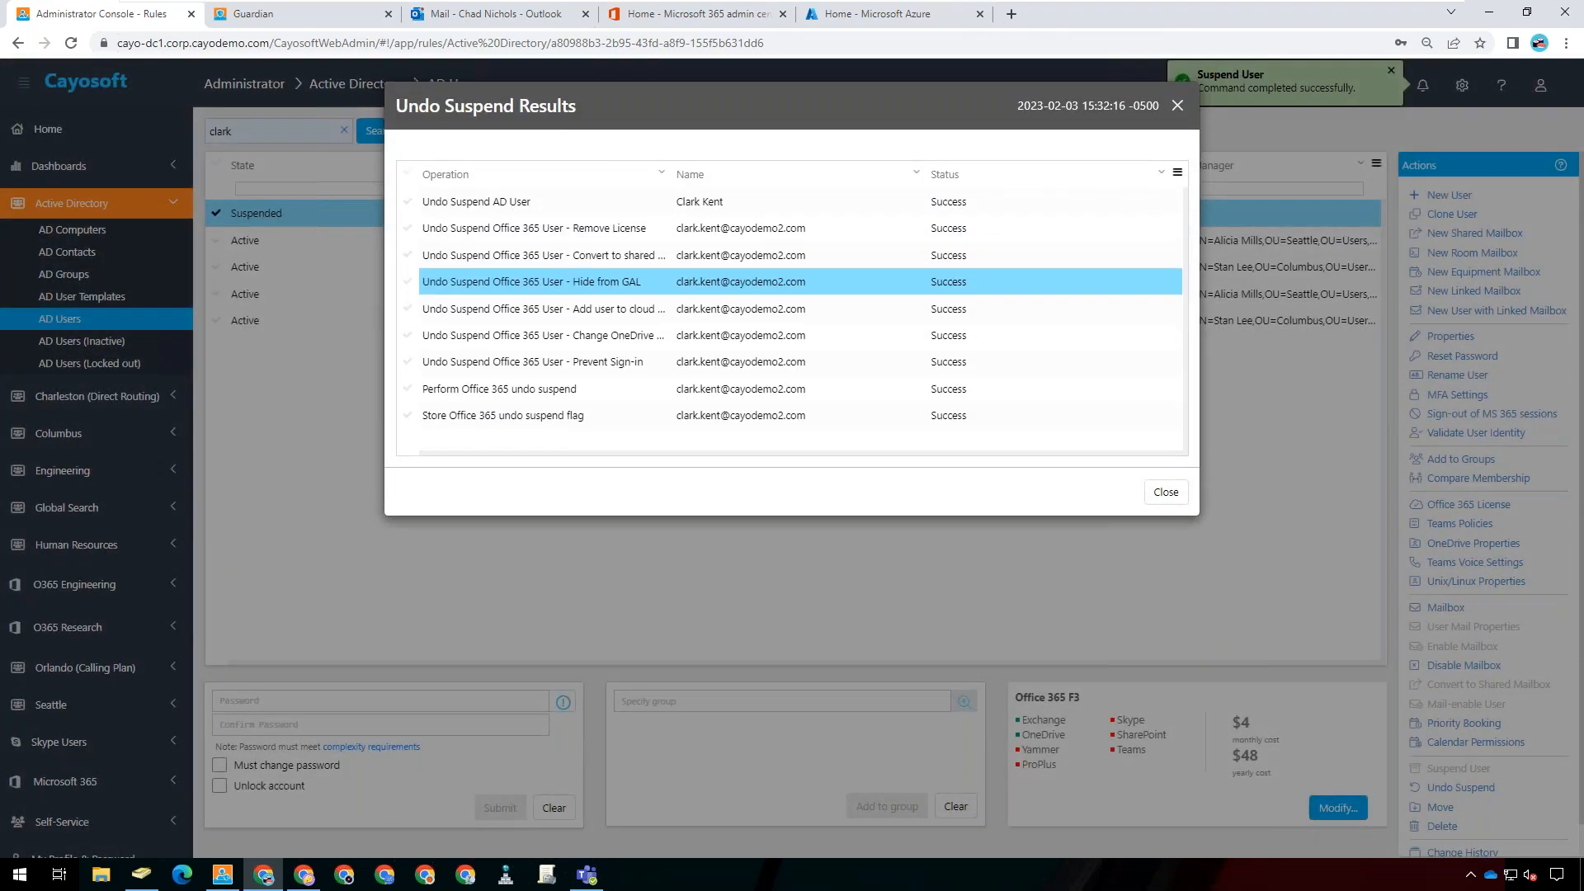
pyautogui.click(1173, 492)
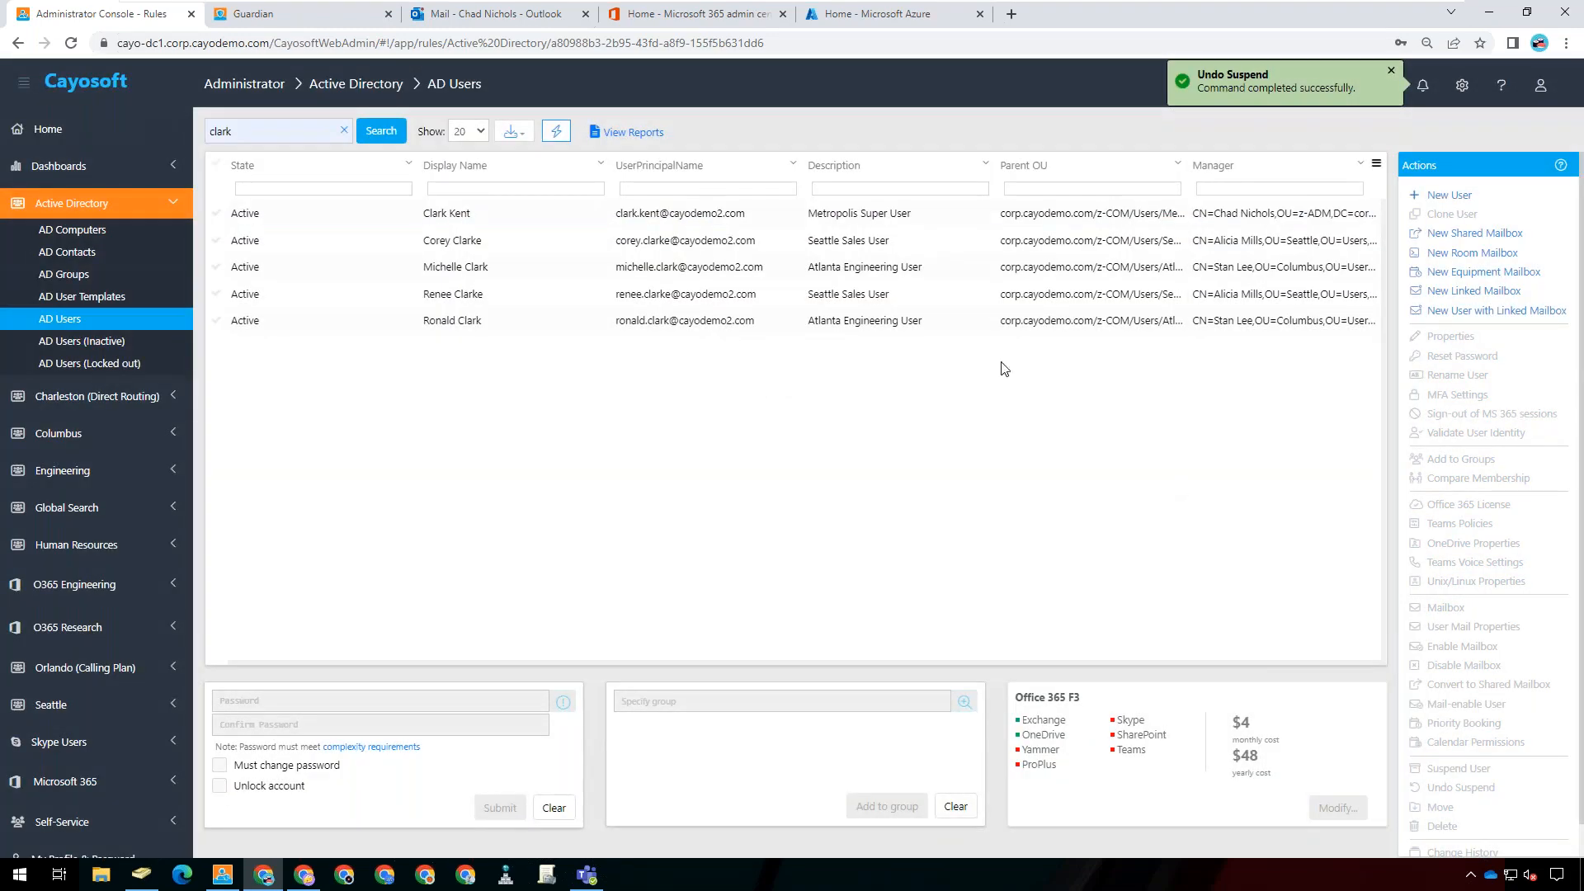
pyautogui.click(961, 216)
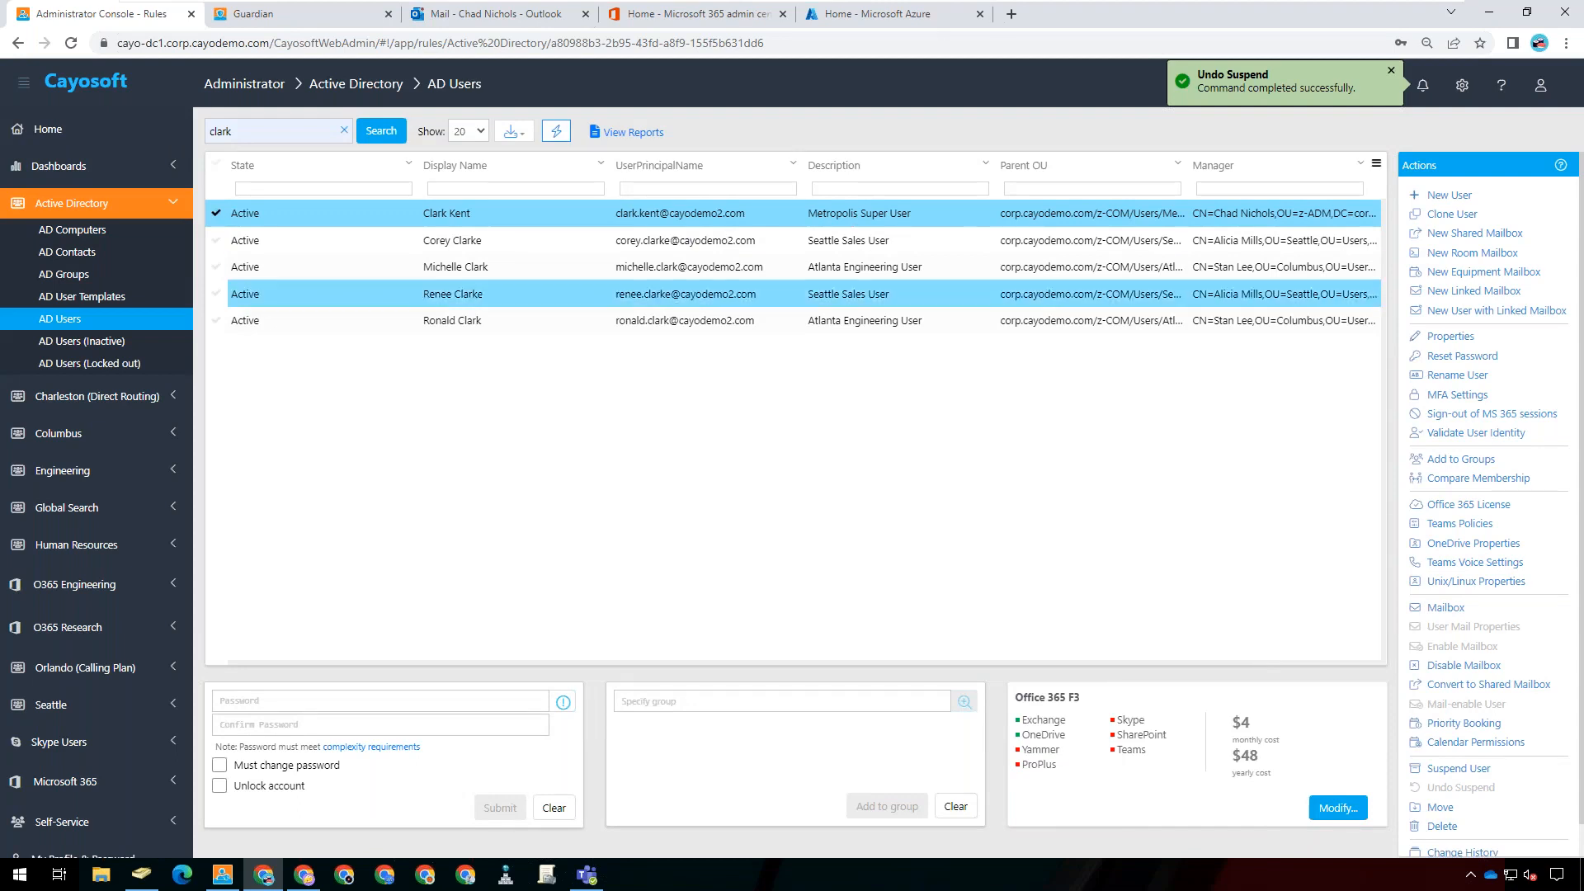
pyautogui.click(1440, 337)
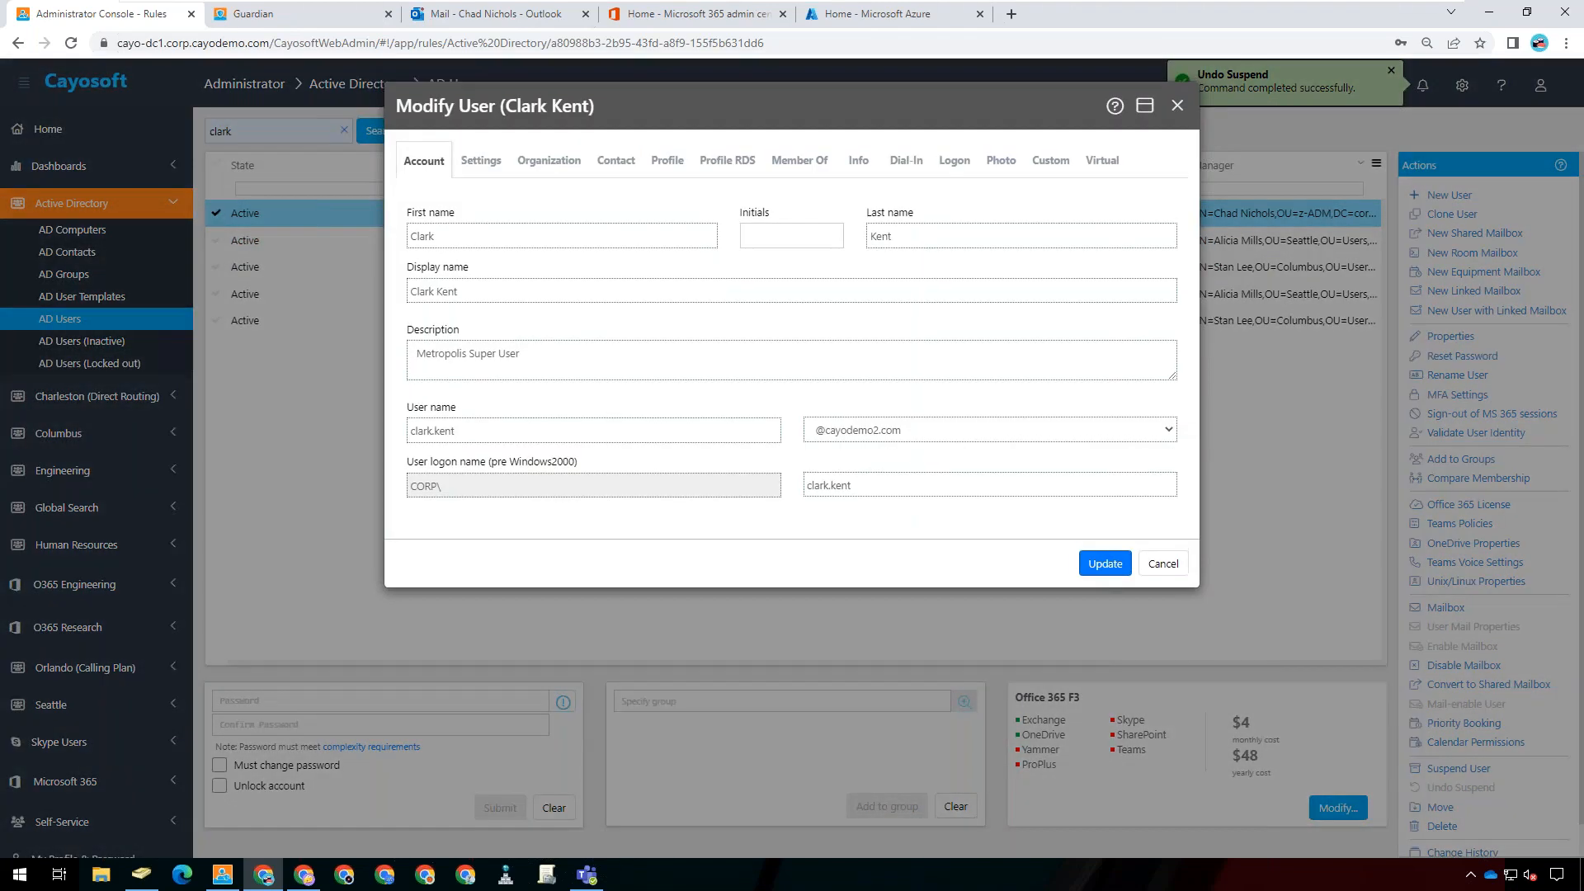
pyautogui.click(558, 165)
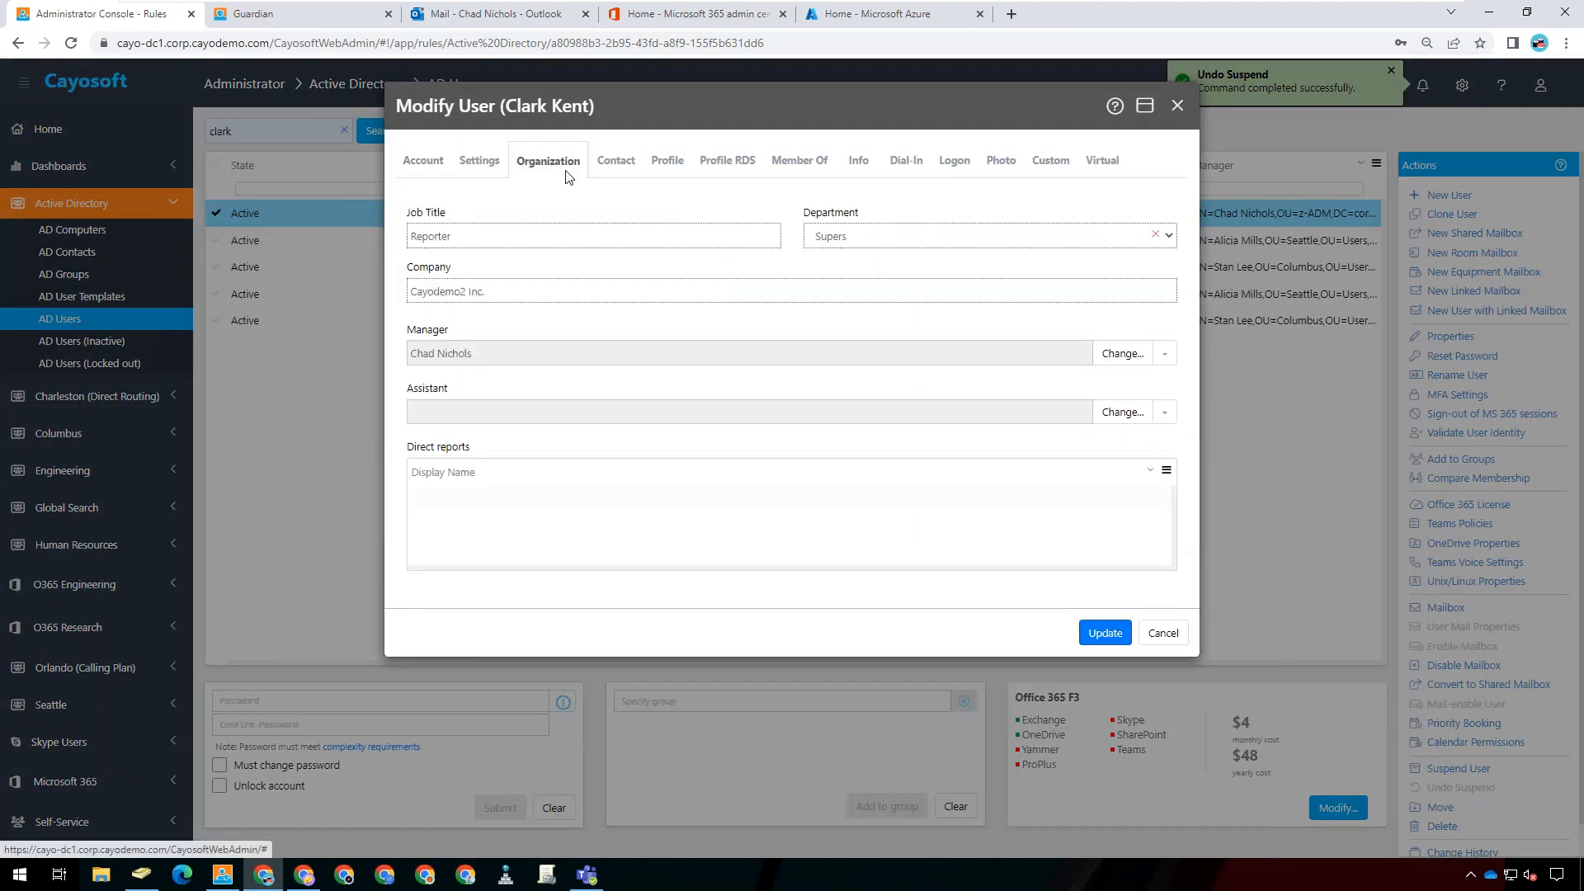
pyautogui.click(609, 174)
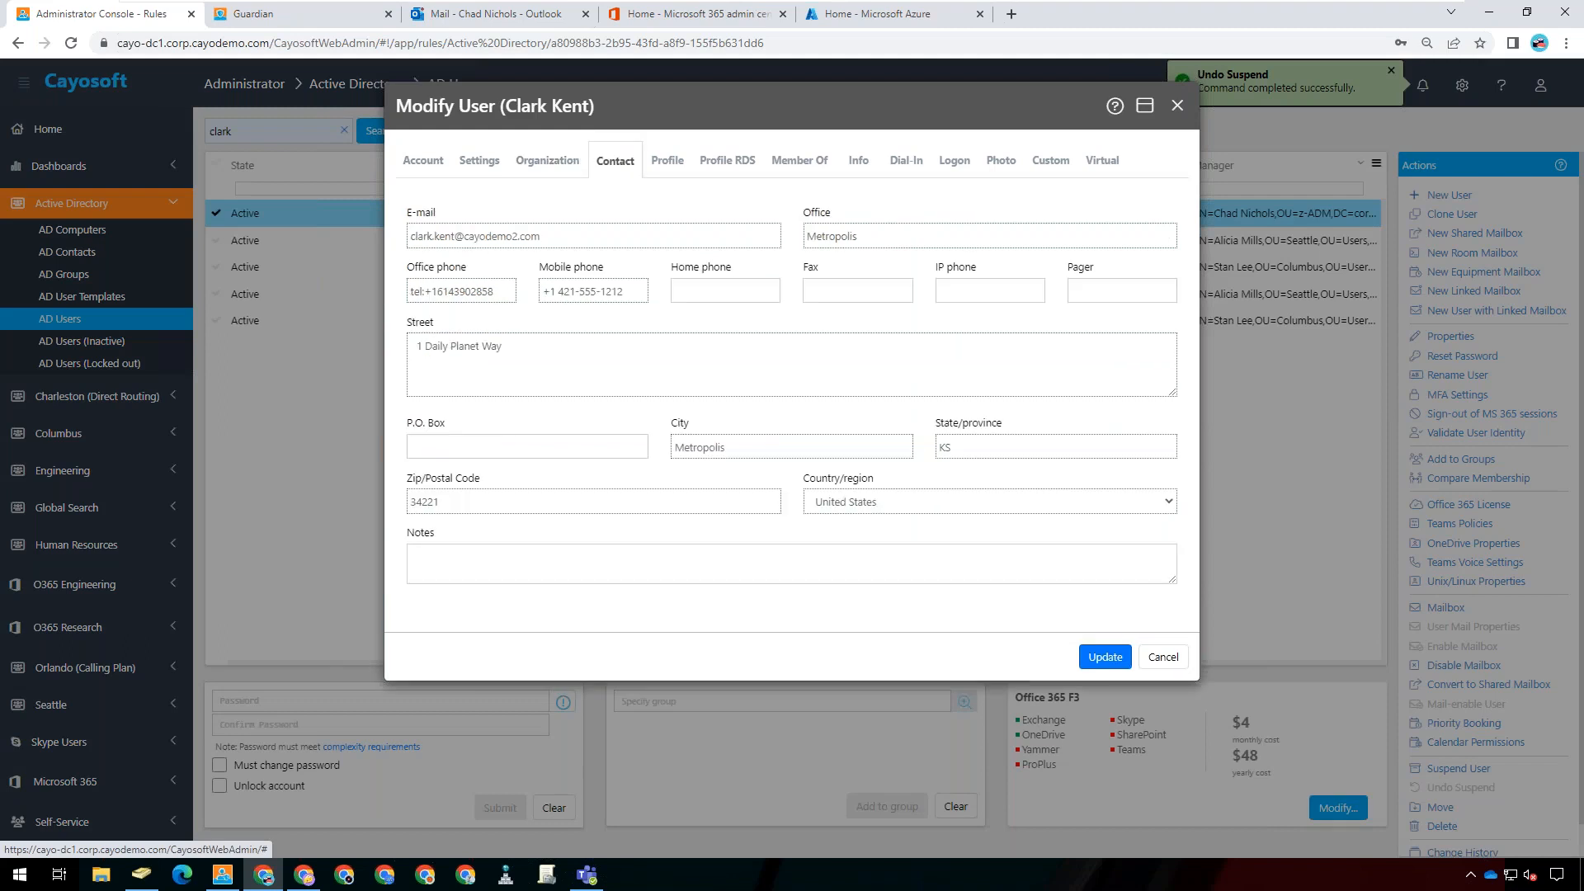
pyautogui.click(788, 165)
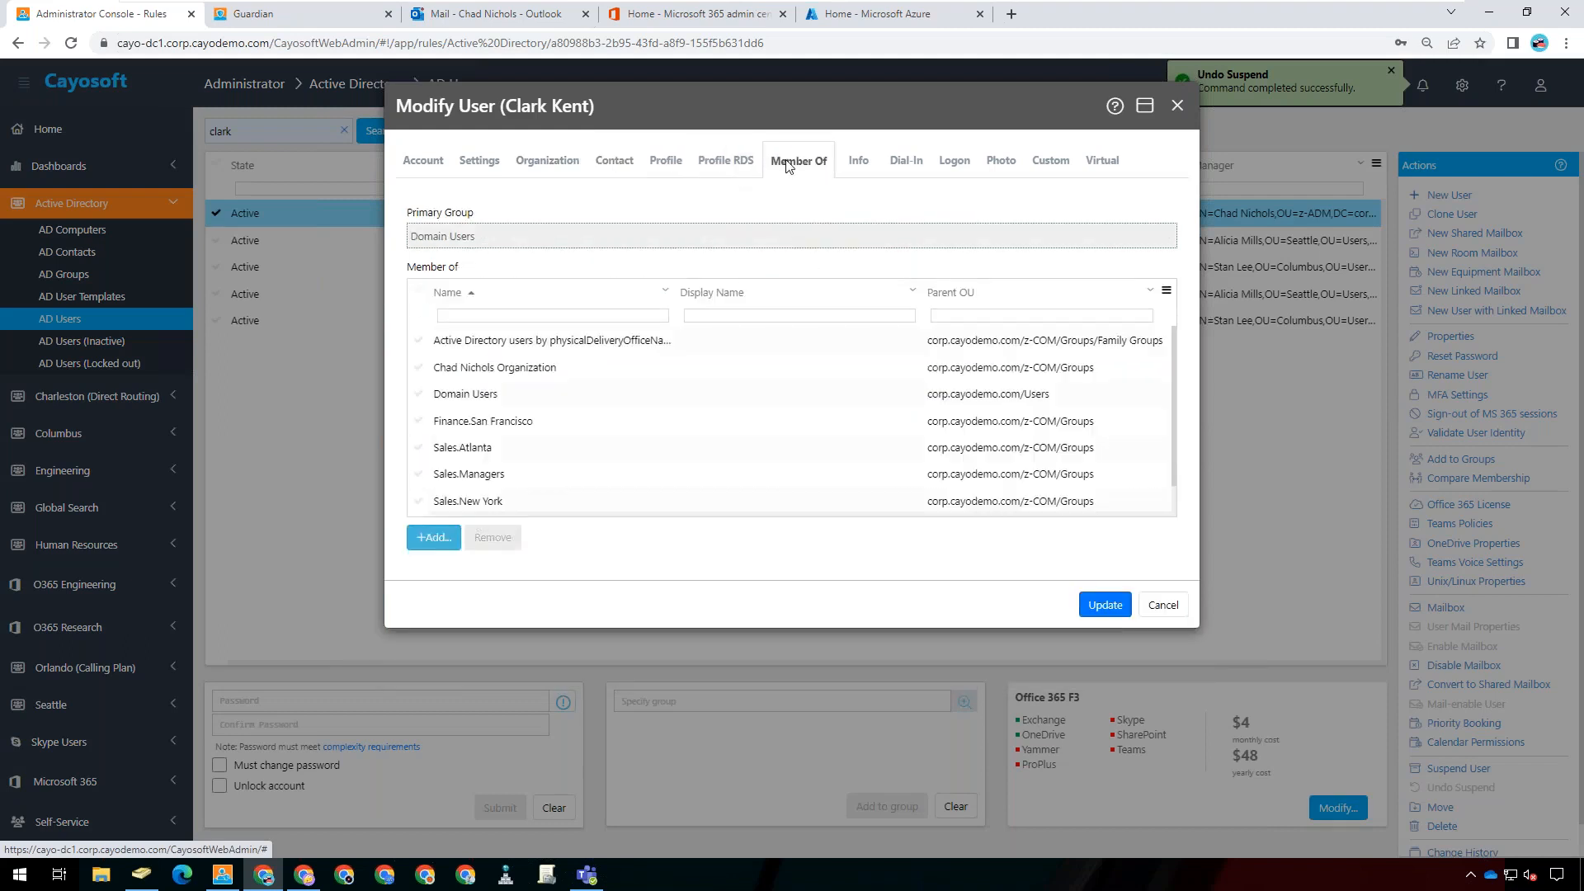
pyautogui.click(1177, 108)
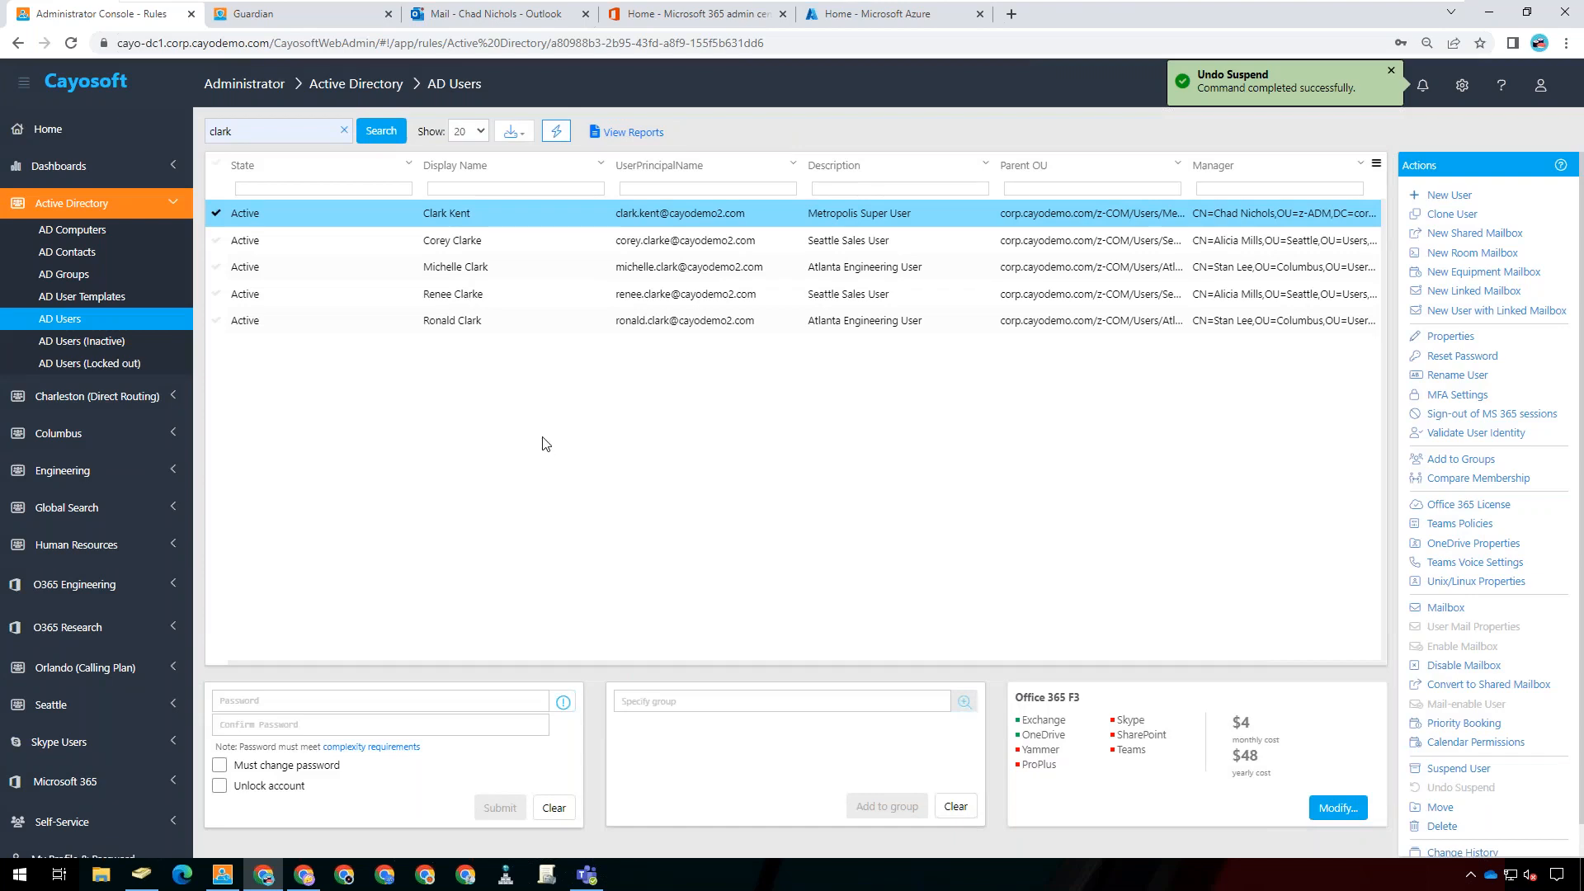
pyautogui.click(297, 701)
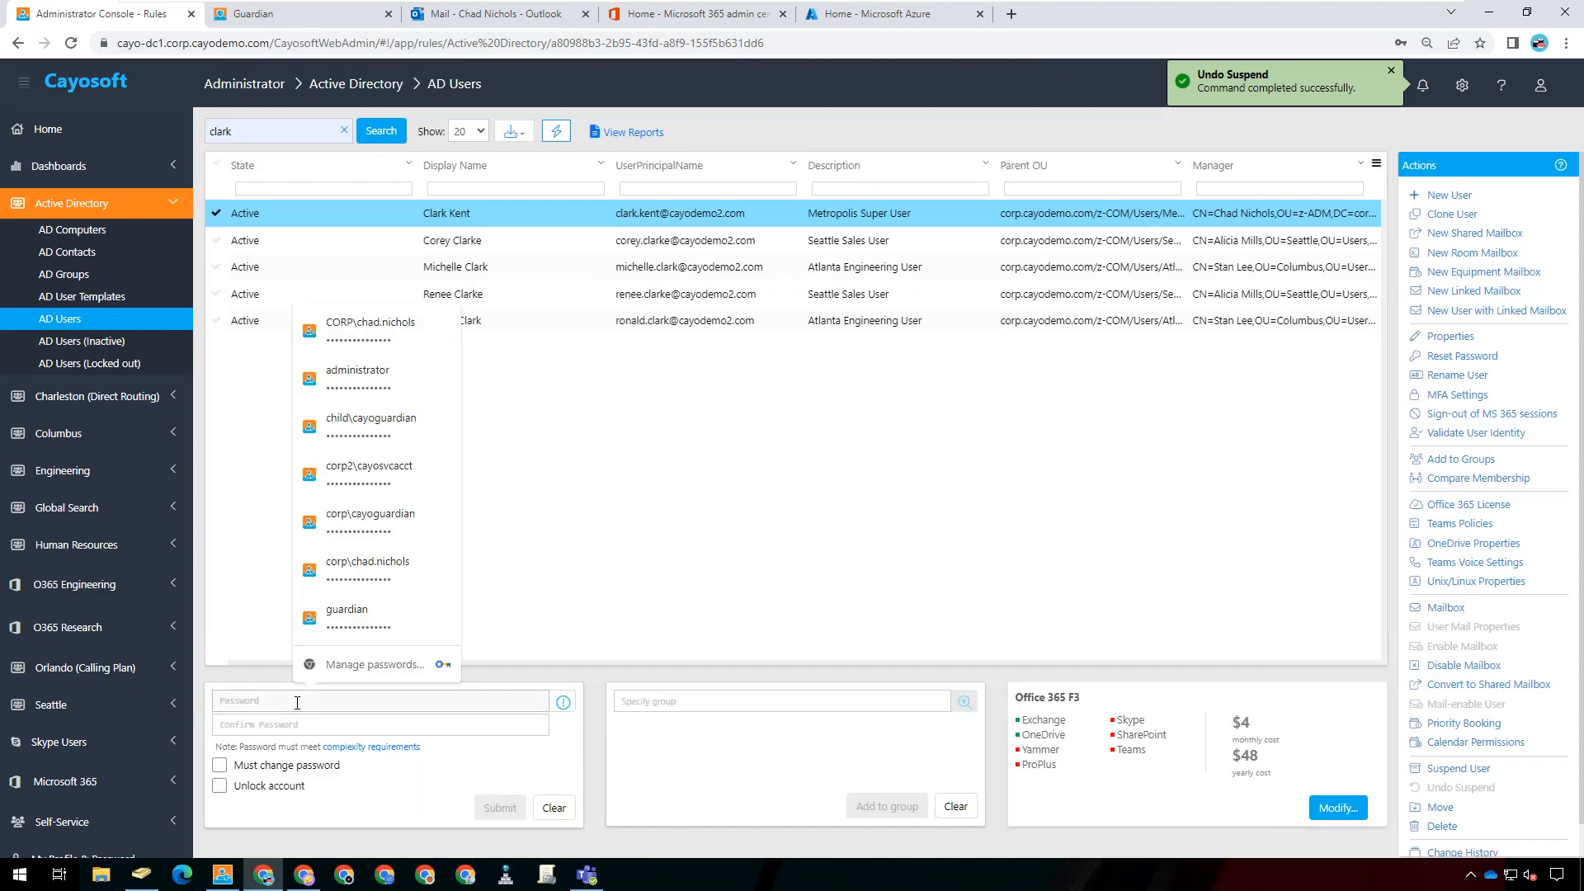
pyautogui.click(572, 551)
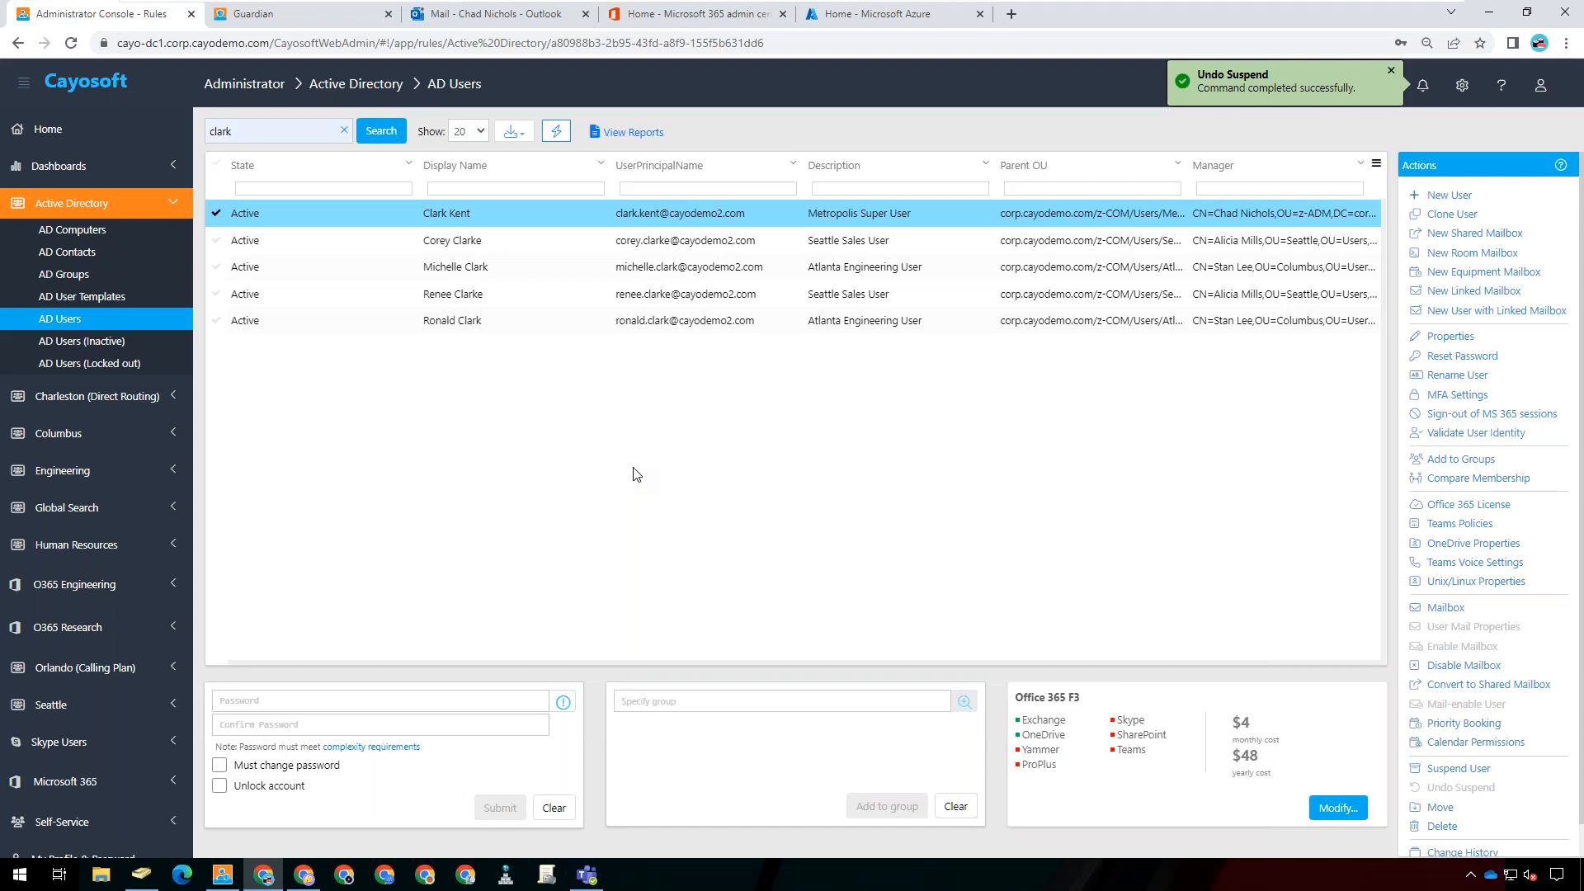
# - Switch to the Cayosoft Automation & Configuration Console and view the Provision Hybrid Users and Suspend Hybrid Users runbook templates without creating a runbook
pyautogui.click(222, 874)
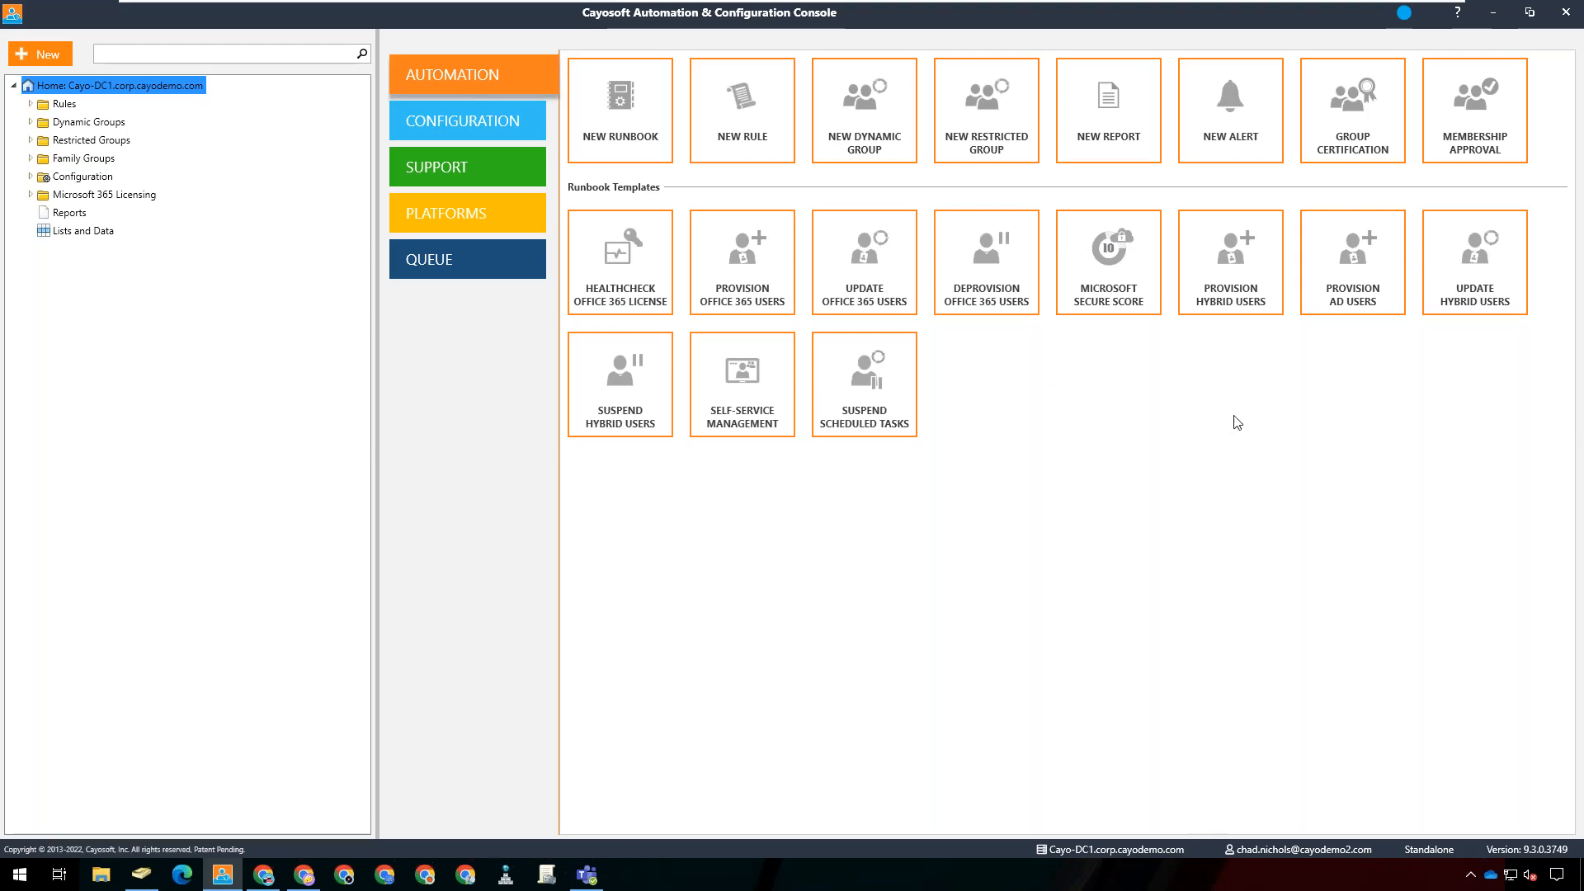
pyautogui.click(1229, 281)
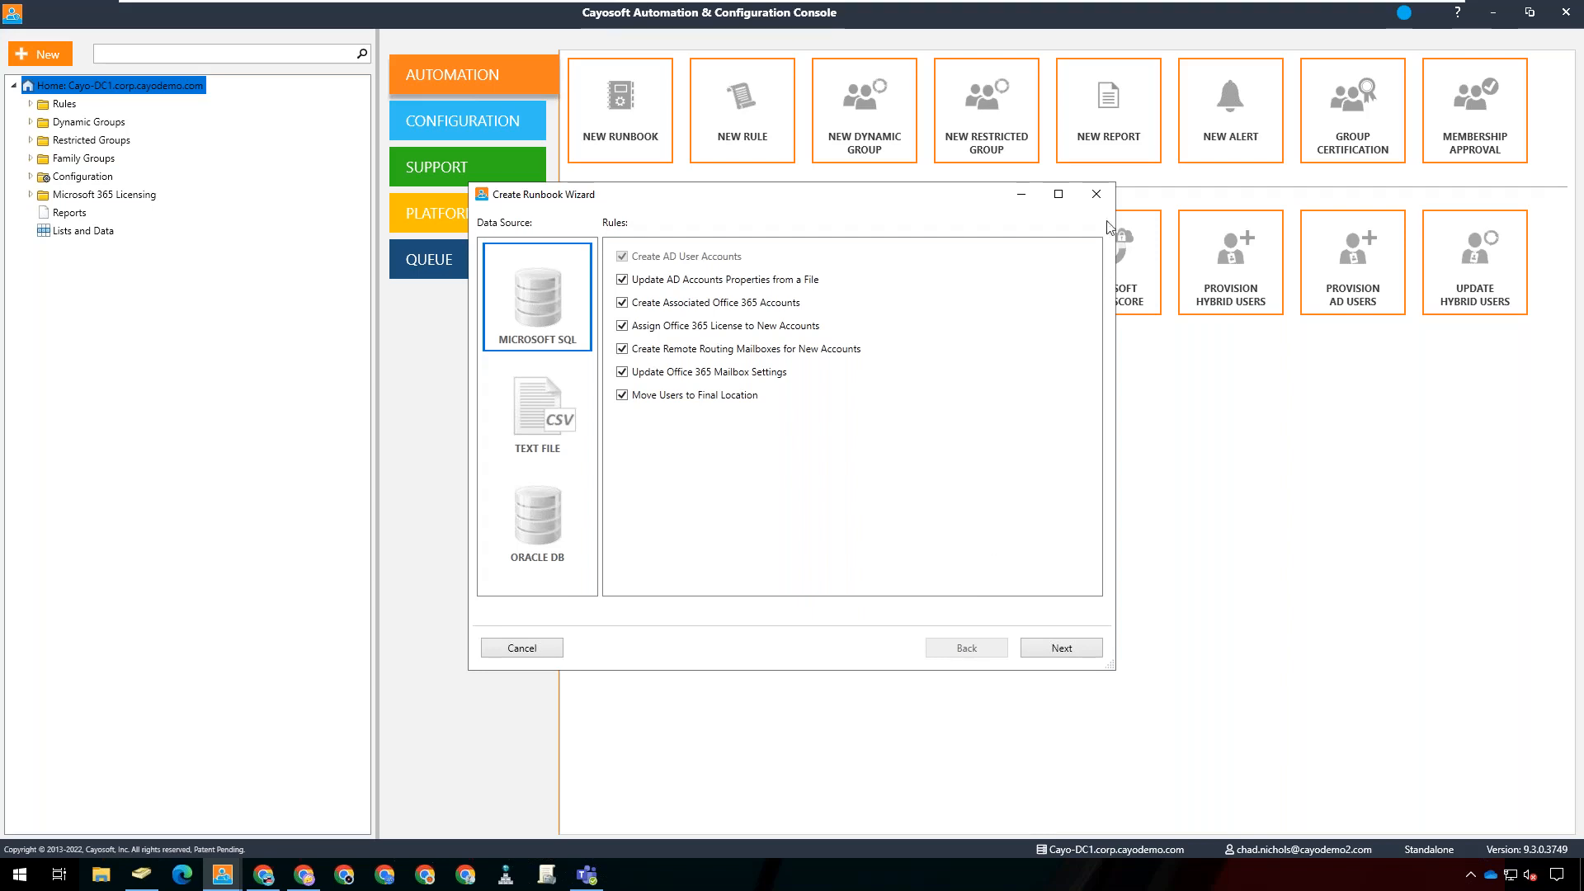
pyautogui.click(1096, 195)
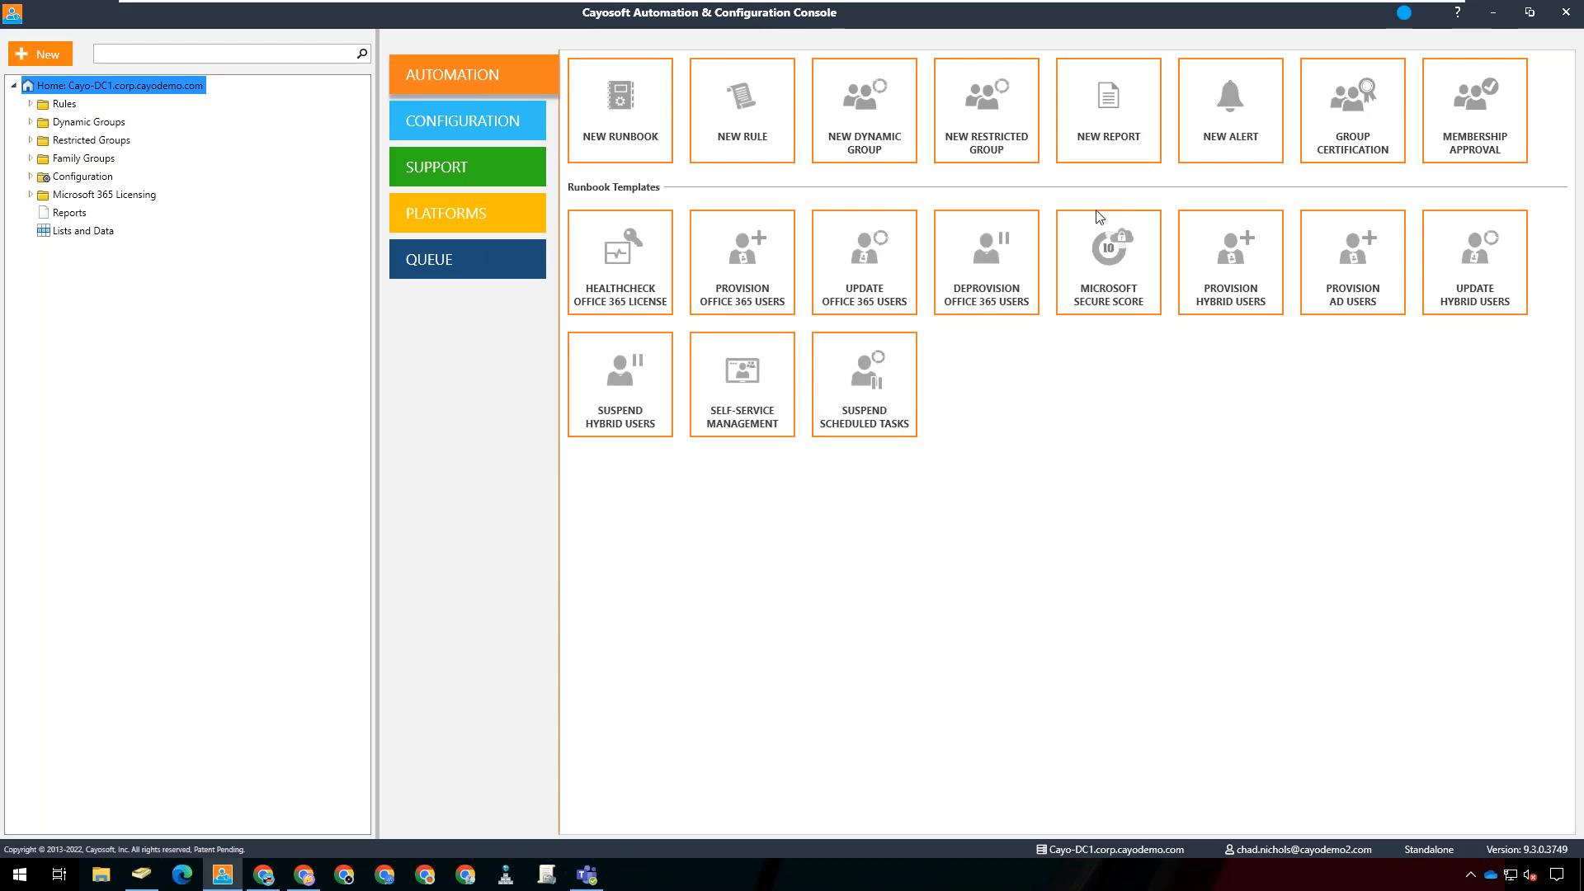
pyautogui.click(634, 382)
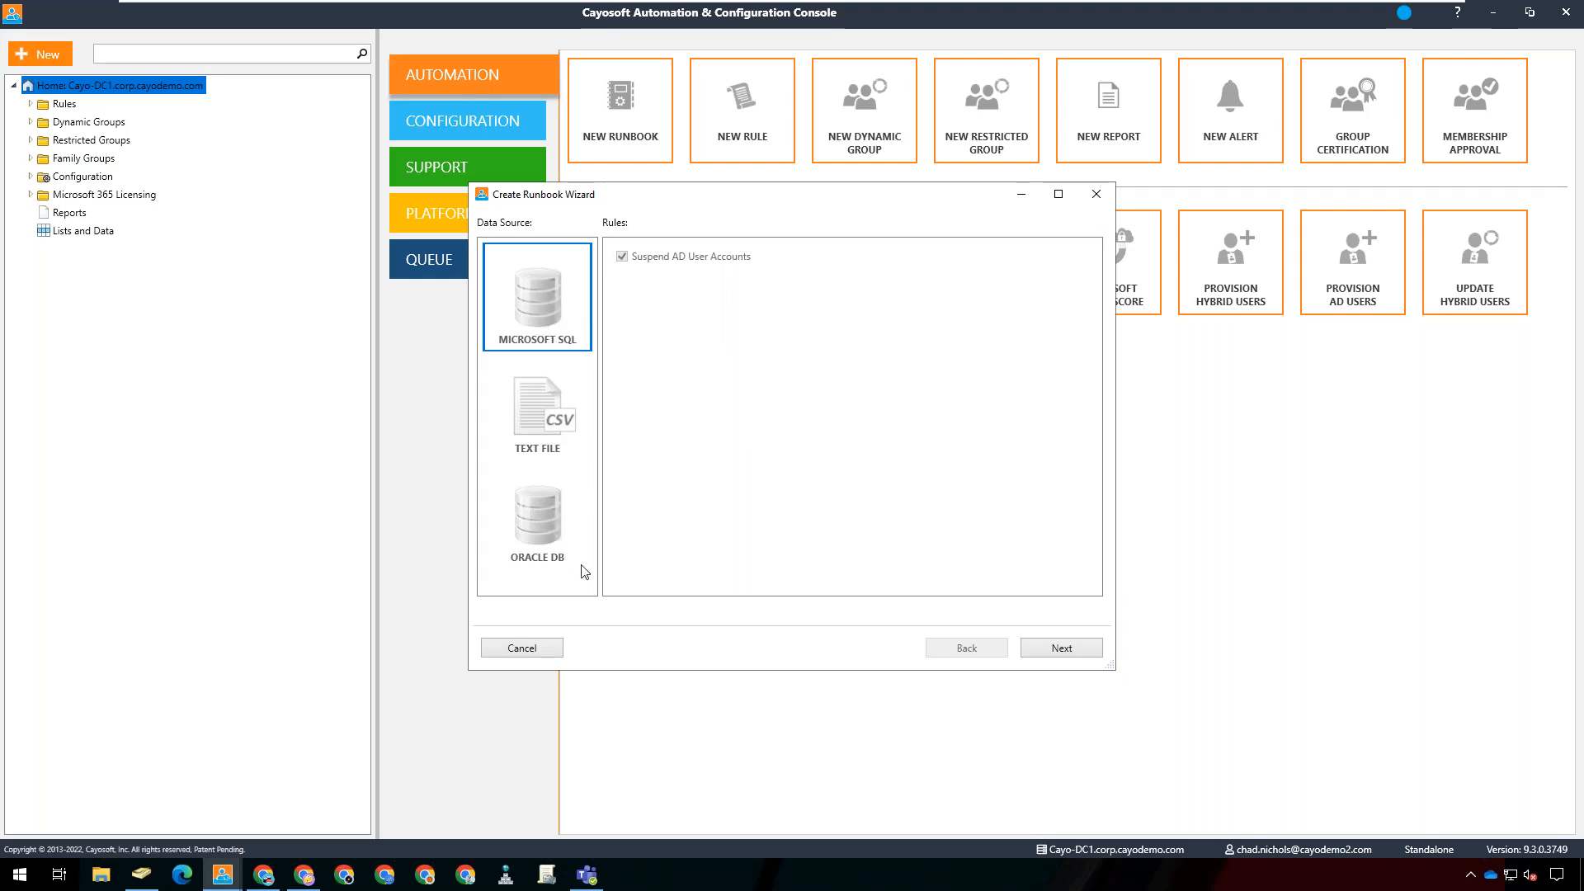
pyautogui.click(540, 655)
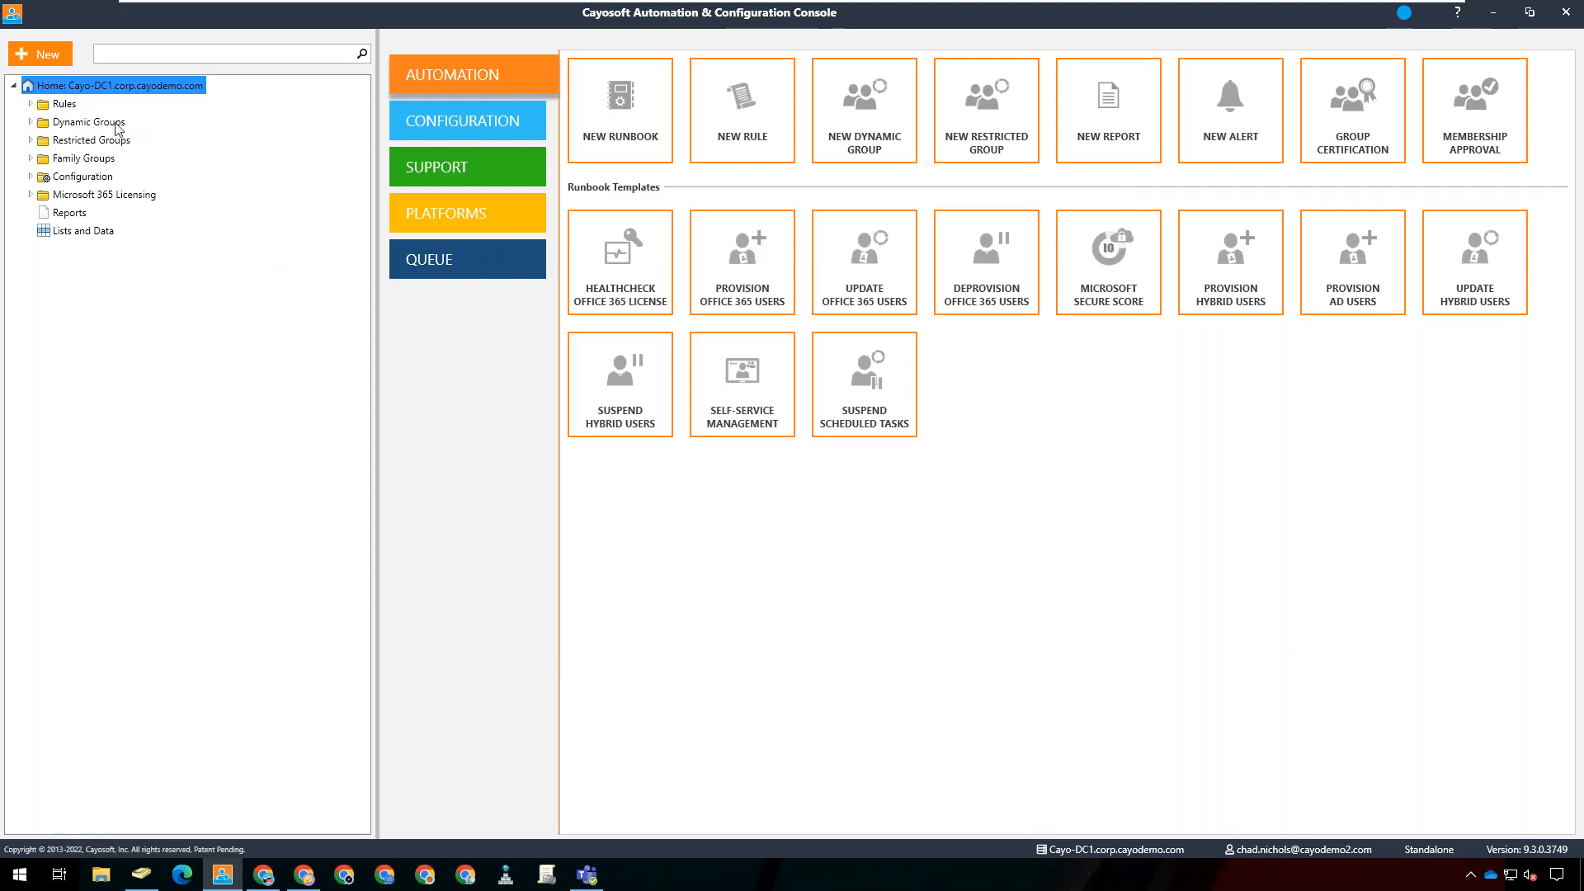
# - Open the Text file | Create AD Users rule from the Provision Hybrid Users runbook and inspect its CSV data source without changes
pyautogui.click(31, 104)
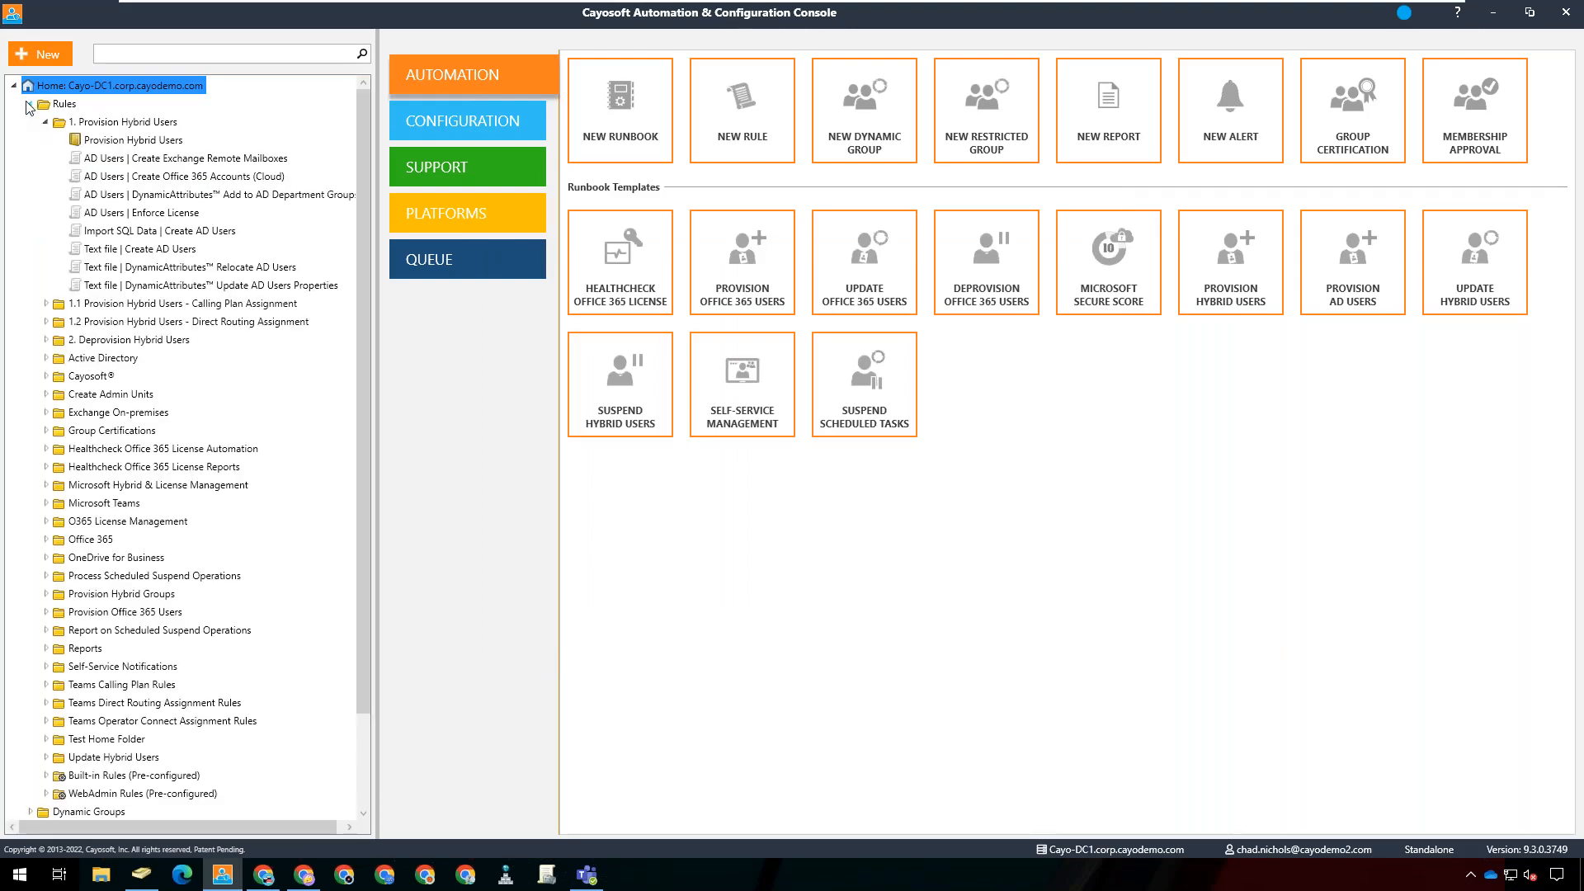
pyautogui.click(157, 142)
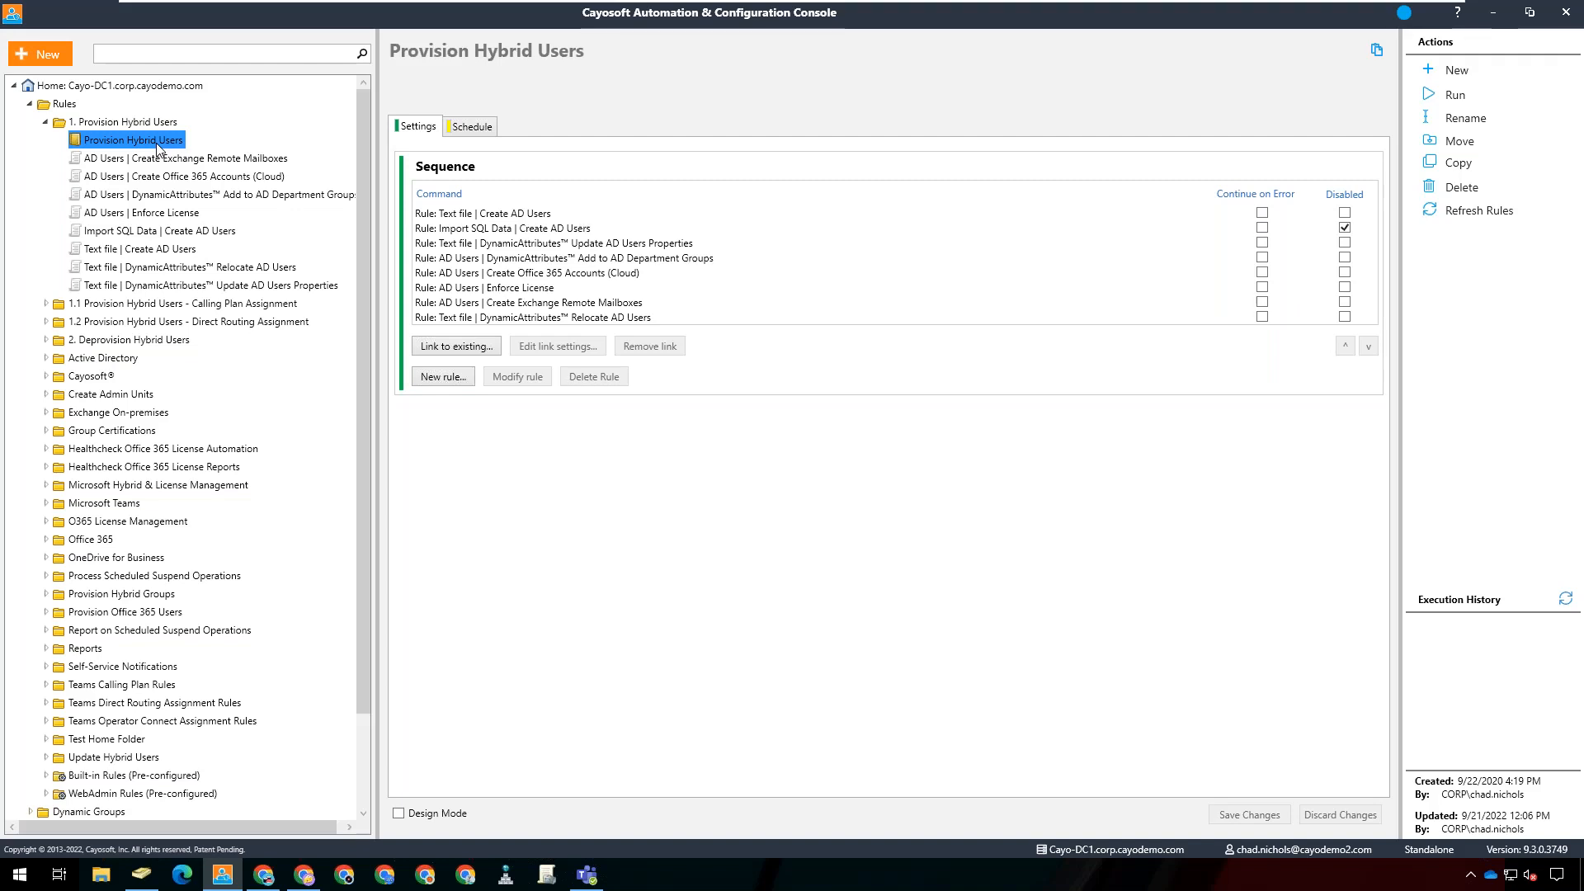
pyautogui.click(533, 214)
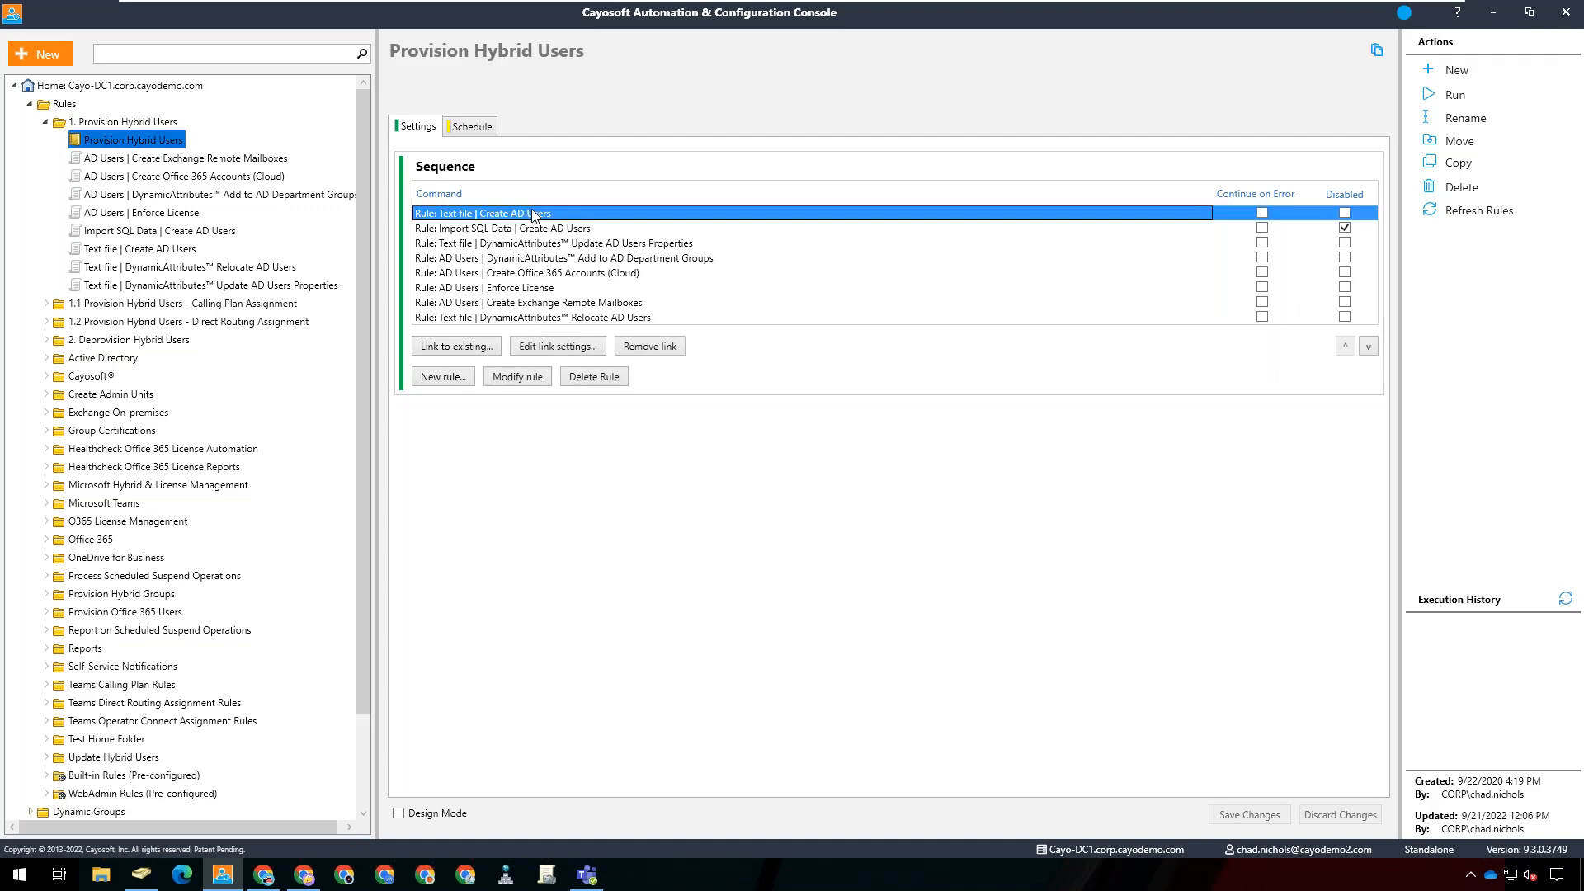
pyautogui.doubleClick(580, 214)
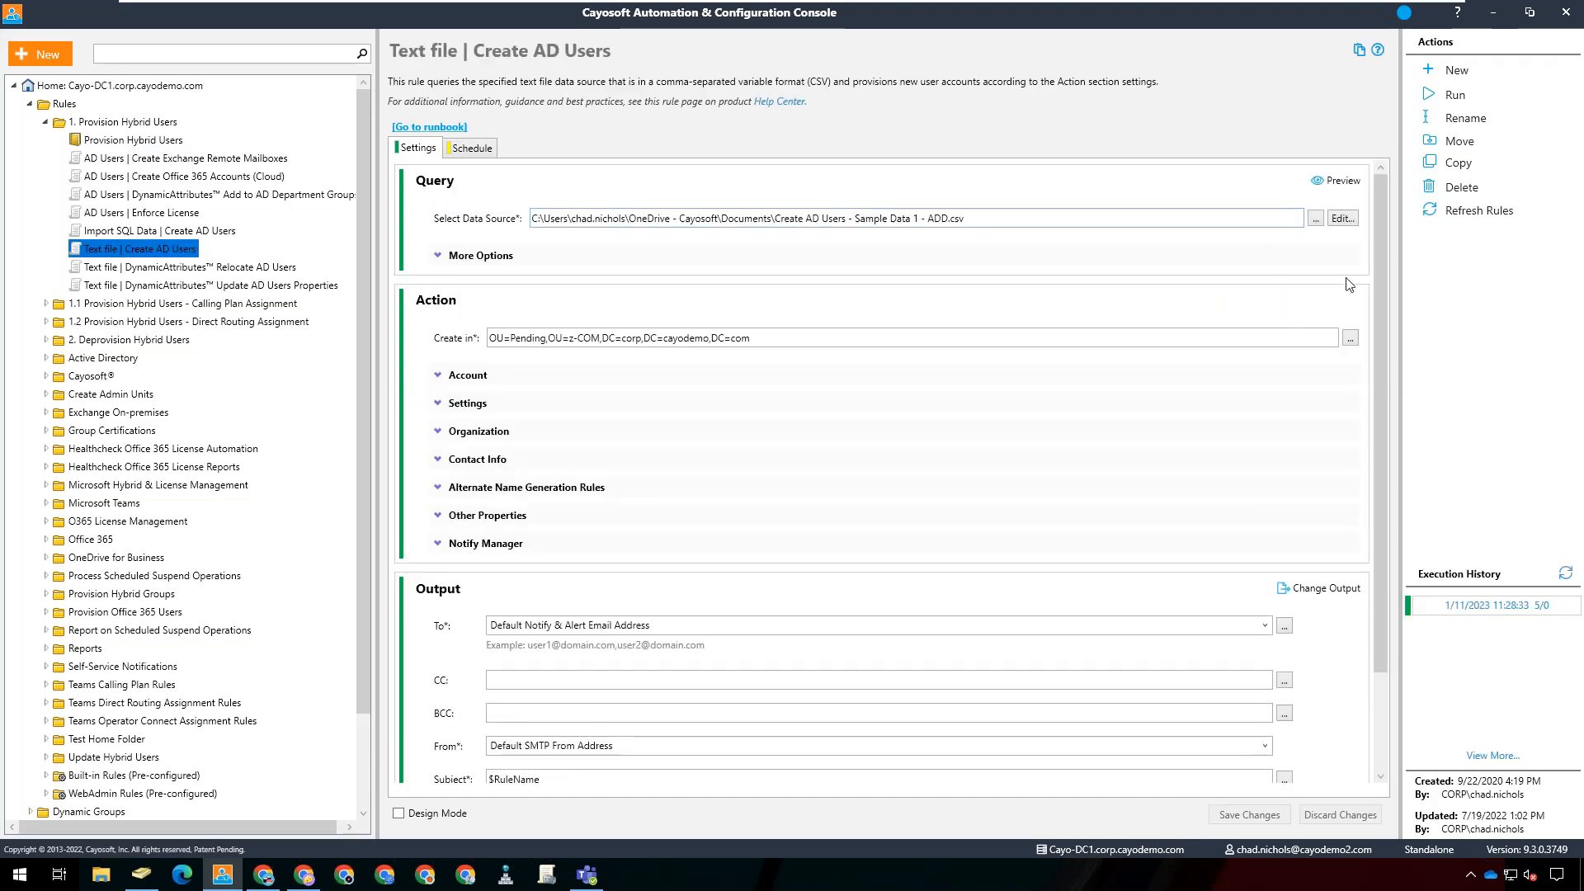
pyautogui.click(1340, 219)
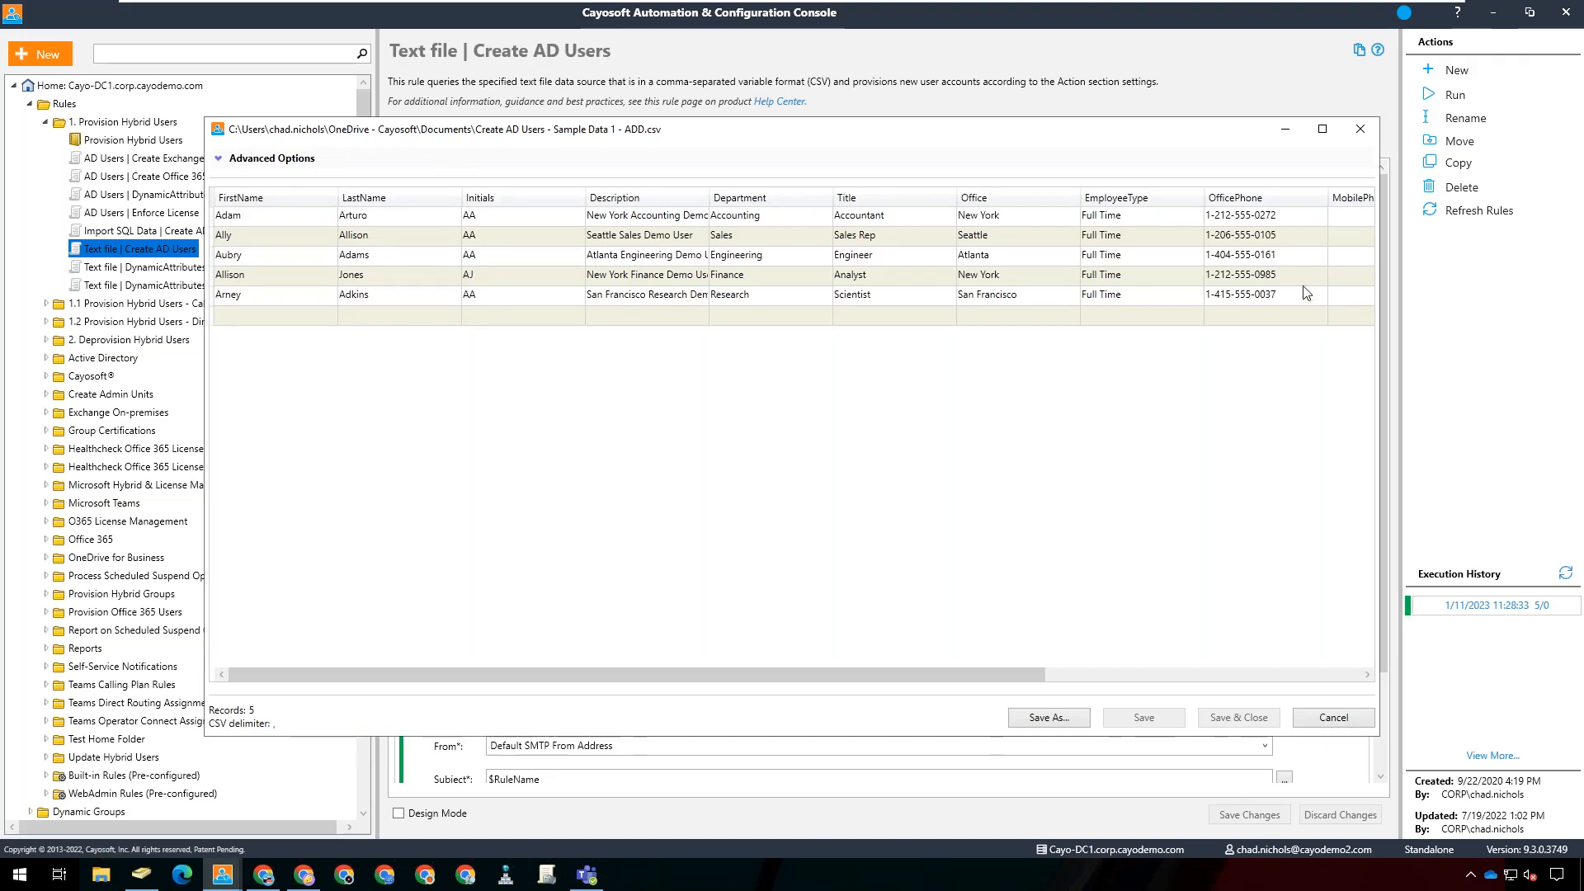
pyautogui.moveTo(1006, 672)
pyautogui.mouseDown()
pyautogui.moveTo(1172, 674)
pyautogui.moveTo(1185, 693)
pyautogui.moveTo(1330, 686)
pyautogui.moveTo(994, 671)
pyautogui.mouseUp()
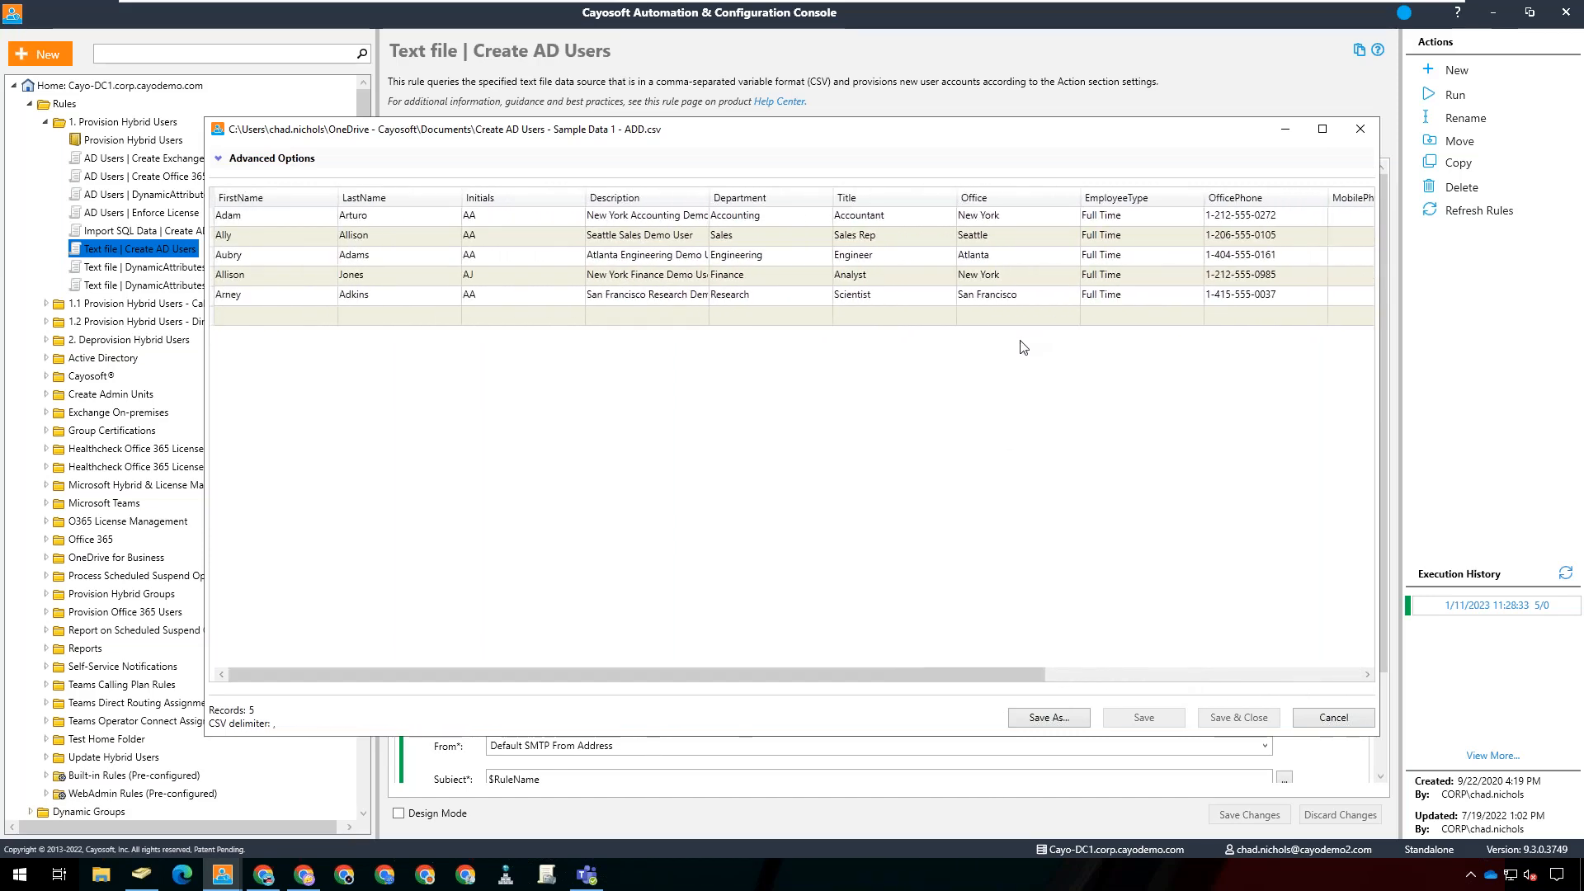
pyautogui.click(1363, 133)
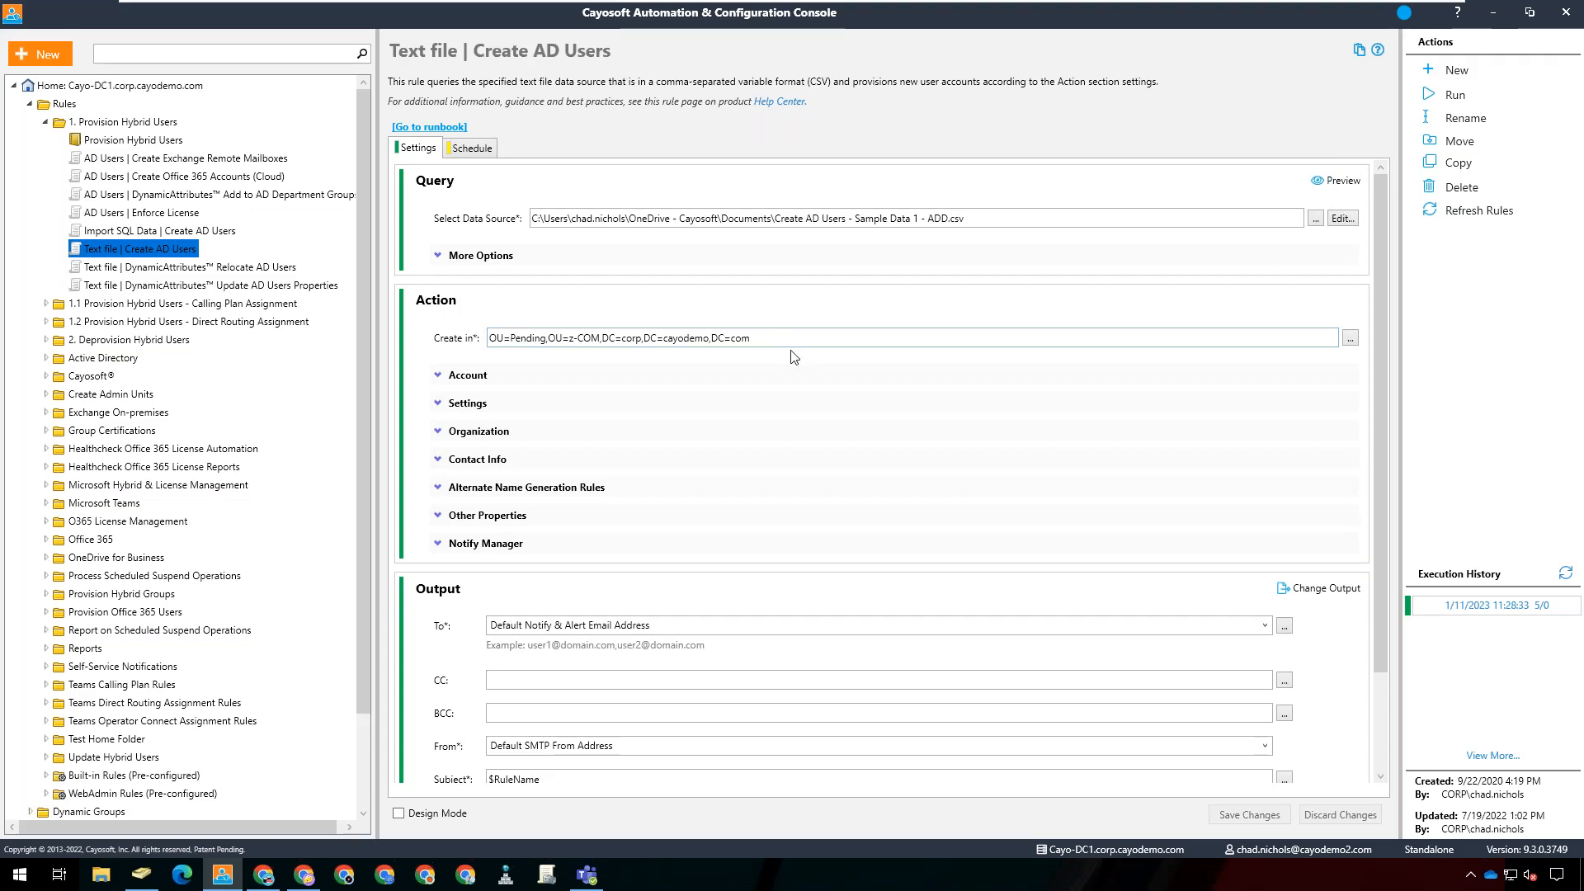
# - Examine how the Create AD Users rule defines the new users' Account, Settings and Organization properties
pyautogui.click(468, 376)
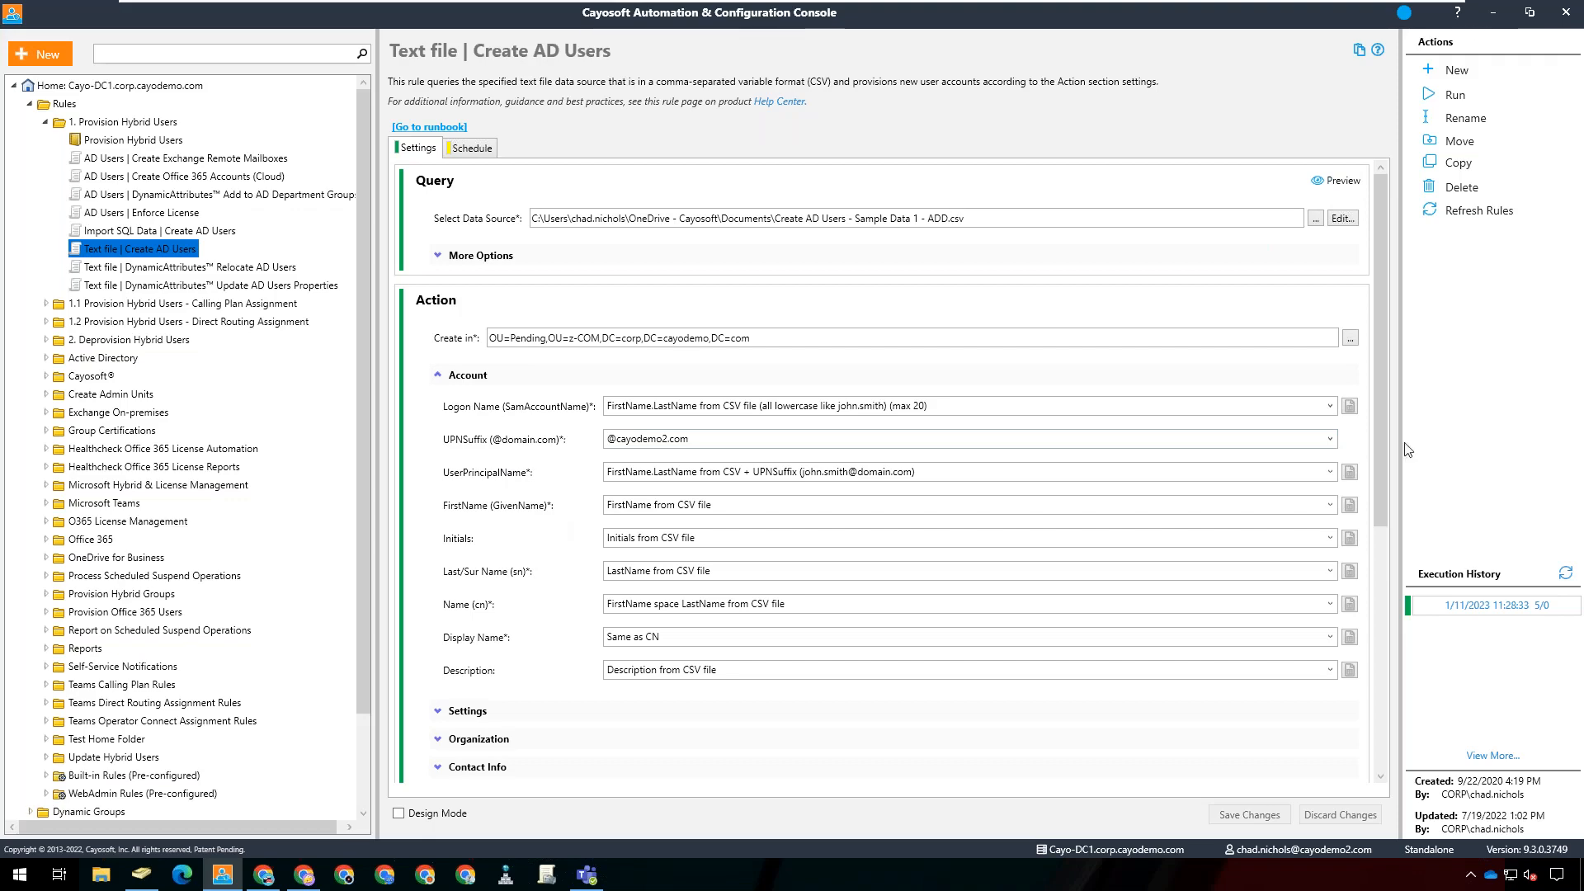
pyautogui.moveTo(1381, 271); pyautogui.dragTo(1391, 434)
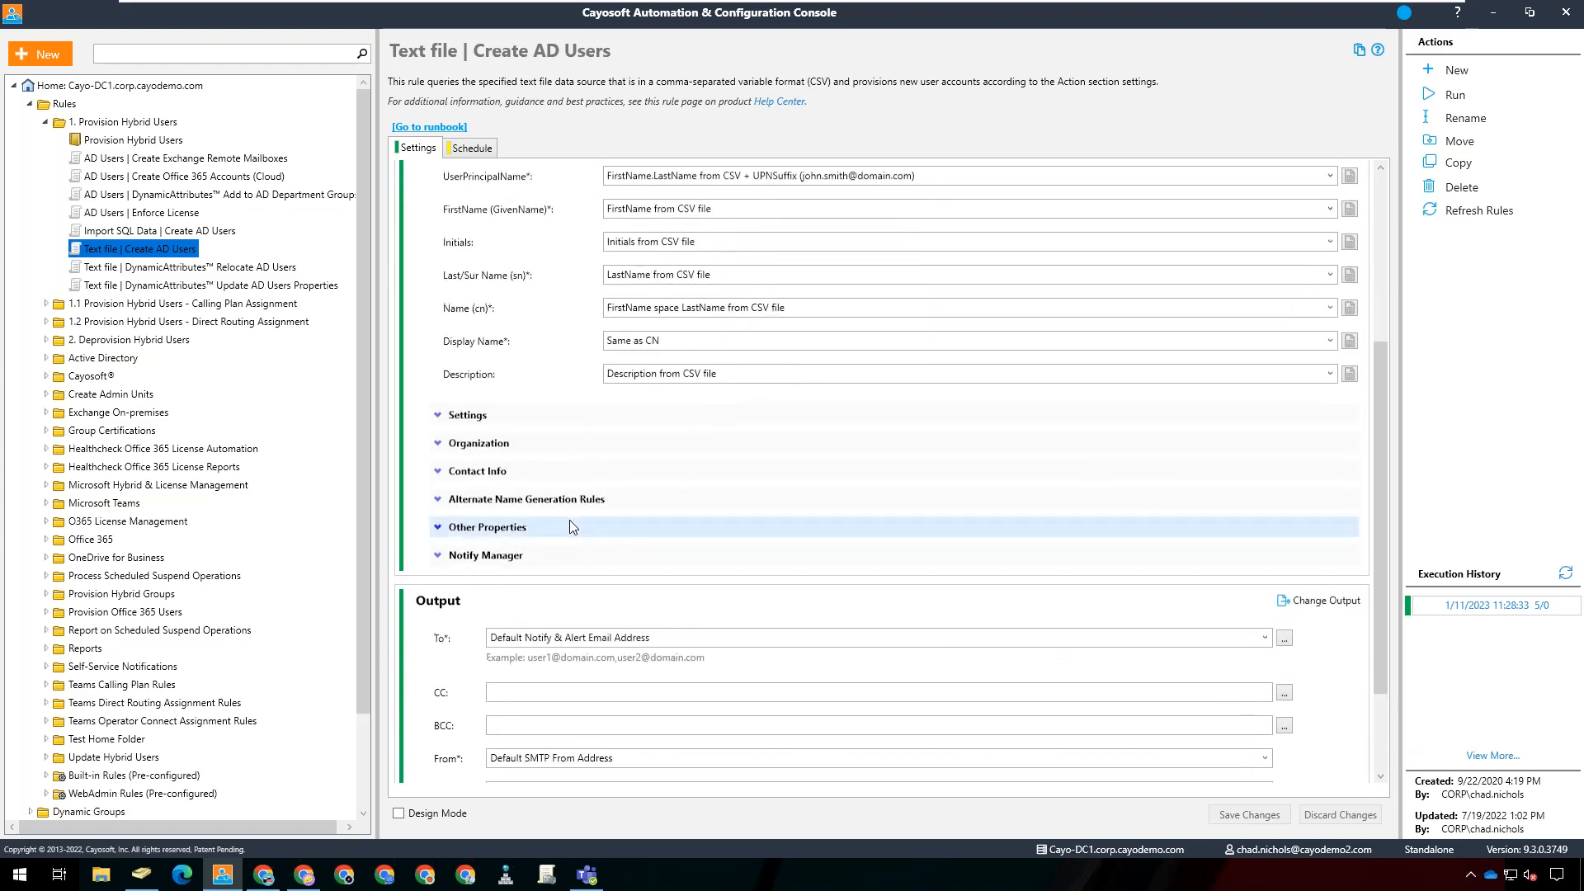
pyautogui.click(453, 415)
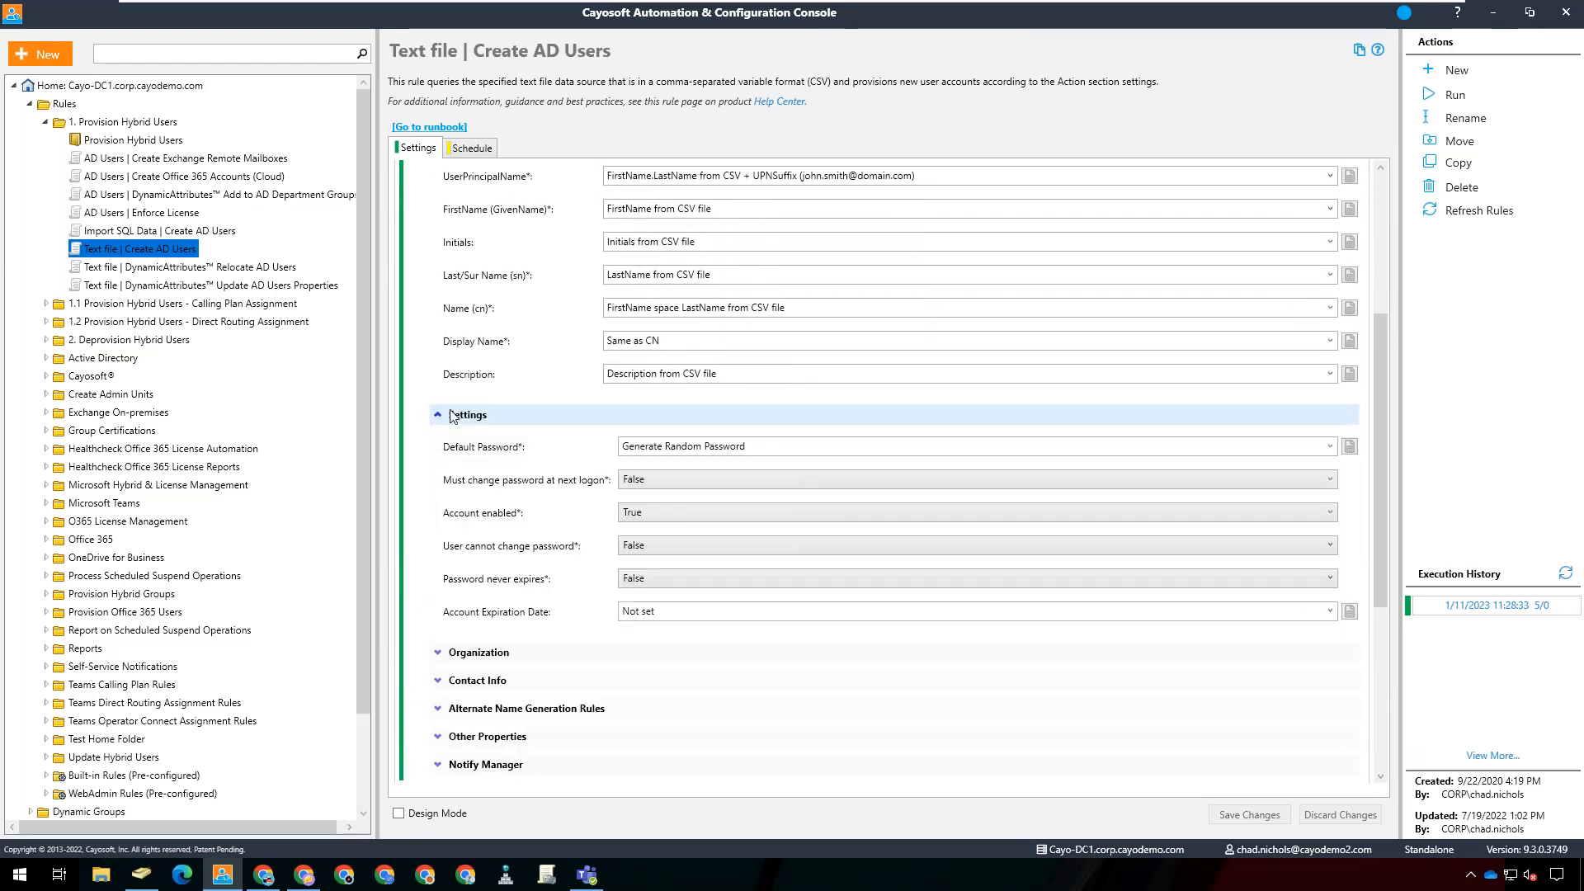
pyautogui.click(464, 654)
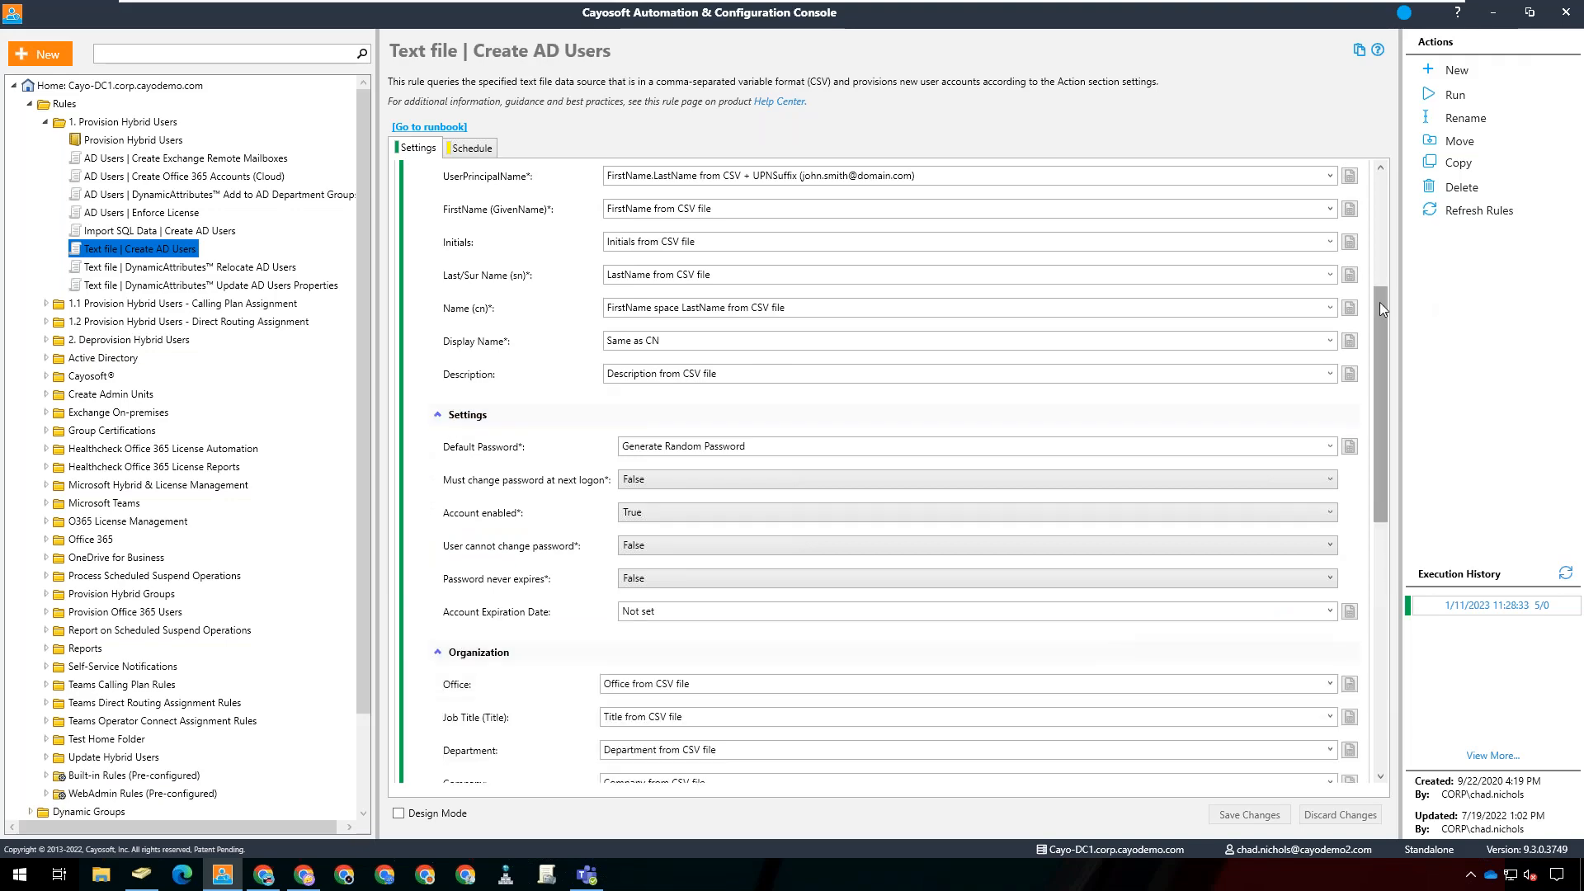
pyautogui.moveTo(1379, 303); pyautogui.dragTo(1378, 500)
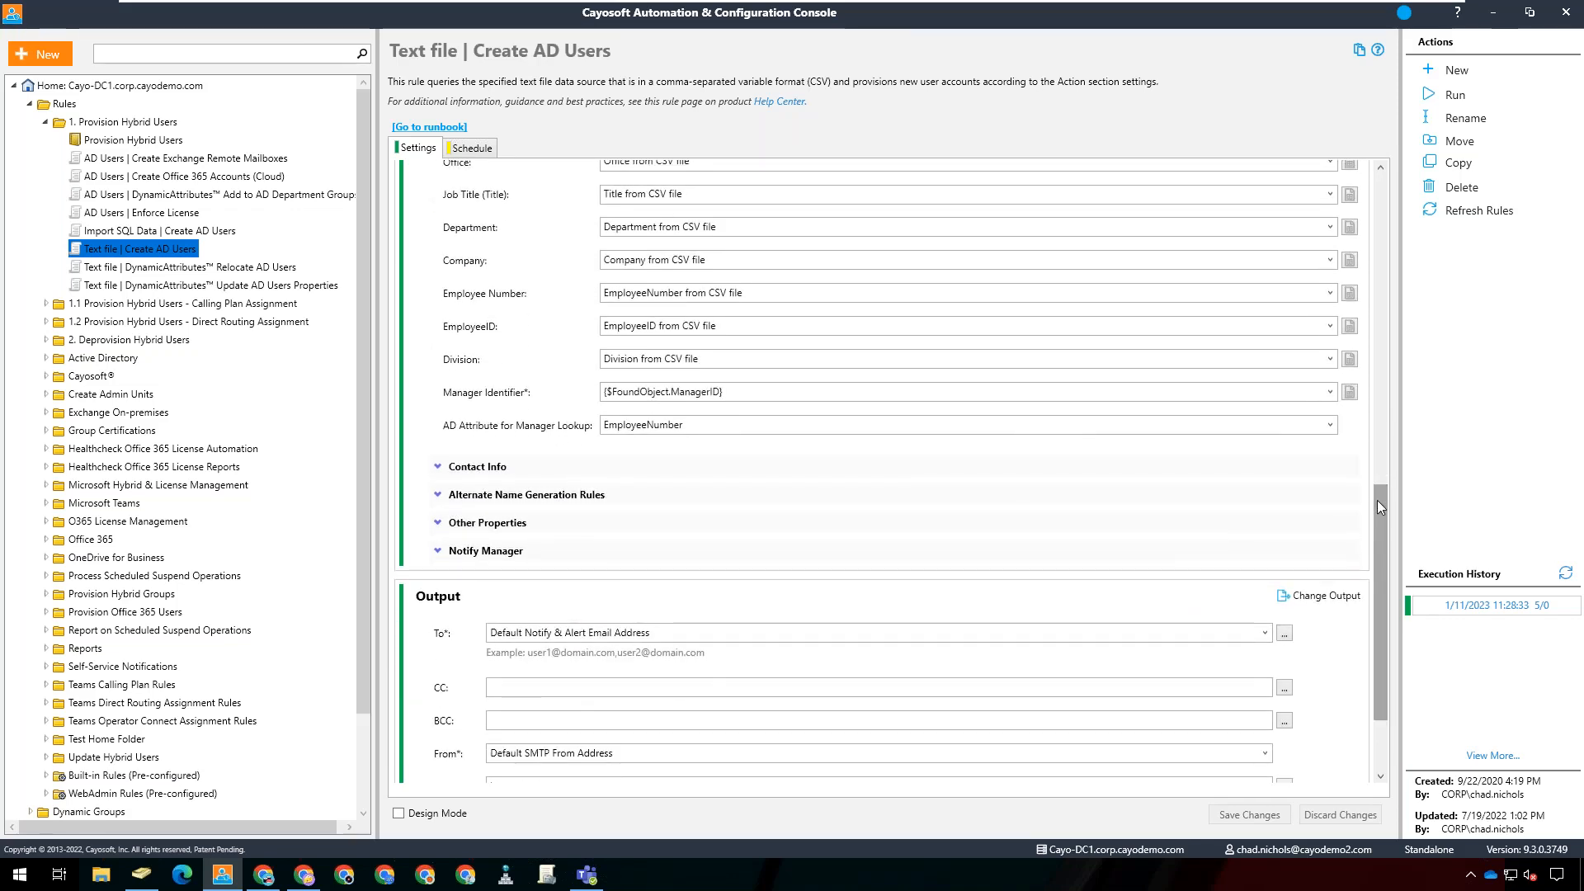
pyautogui.moveTo(1377, 500); pyautogui.dragTo(1378, 511)
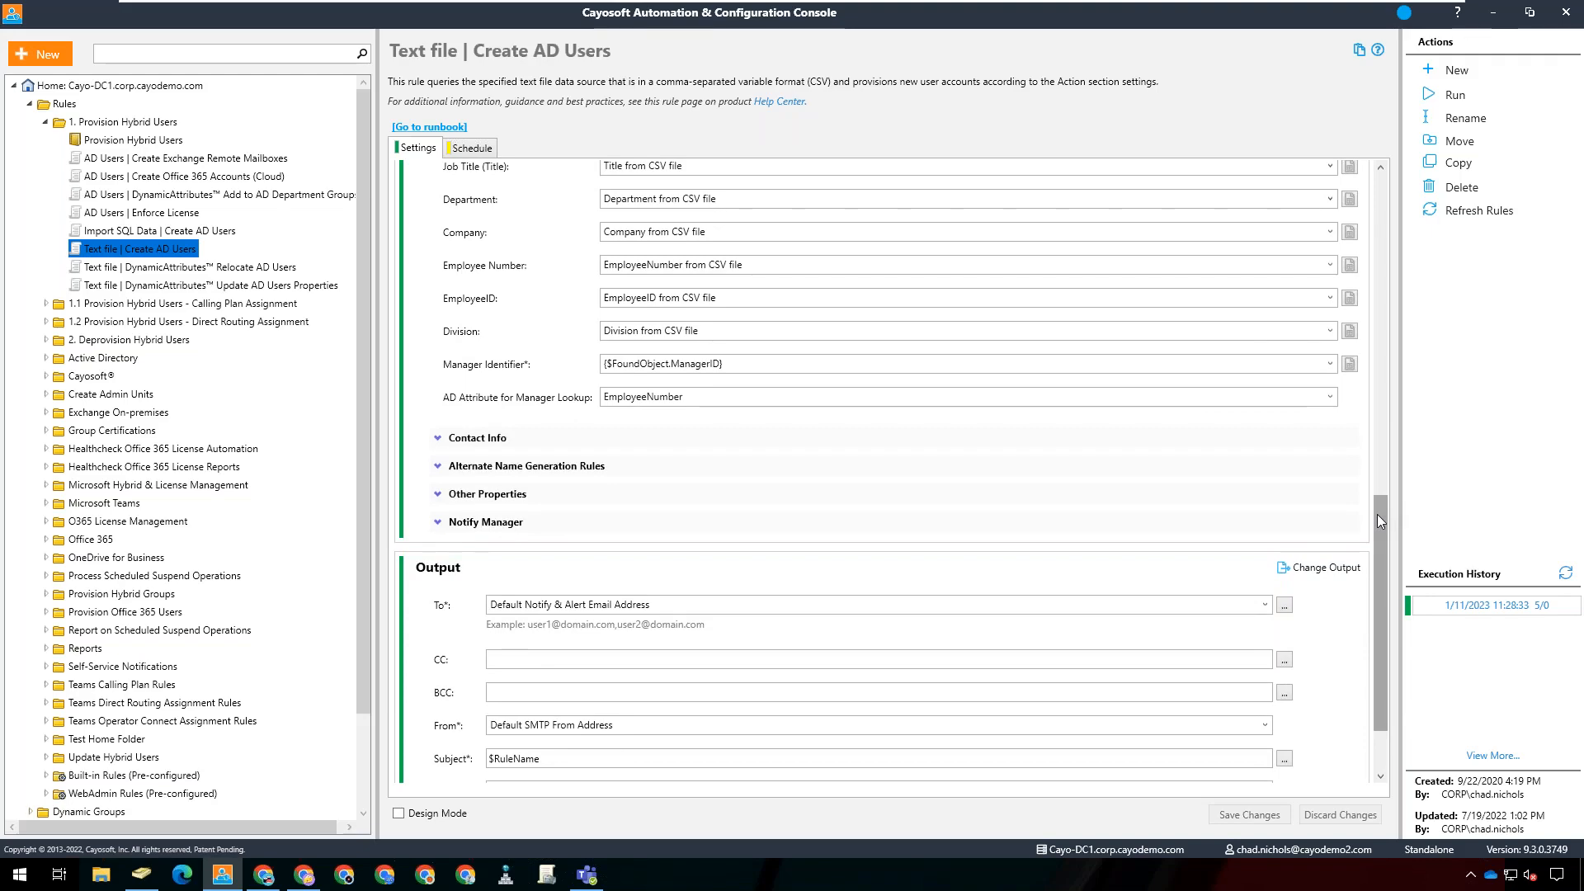
pyautogui.click(1377, 513)
pyautogui.moveTo(1378, 514); pyautogui.dragTo(1379, 195)
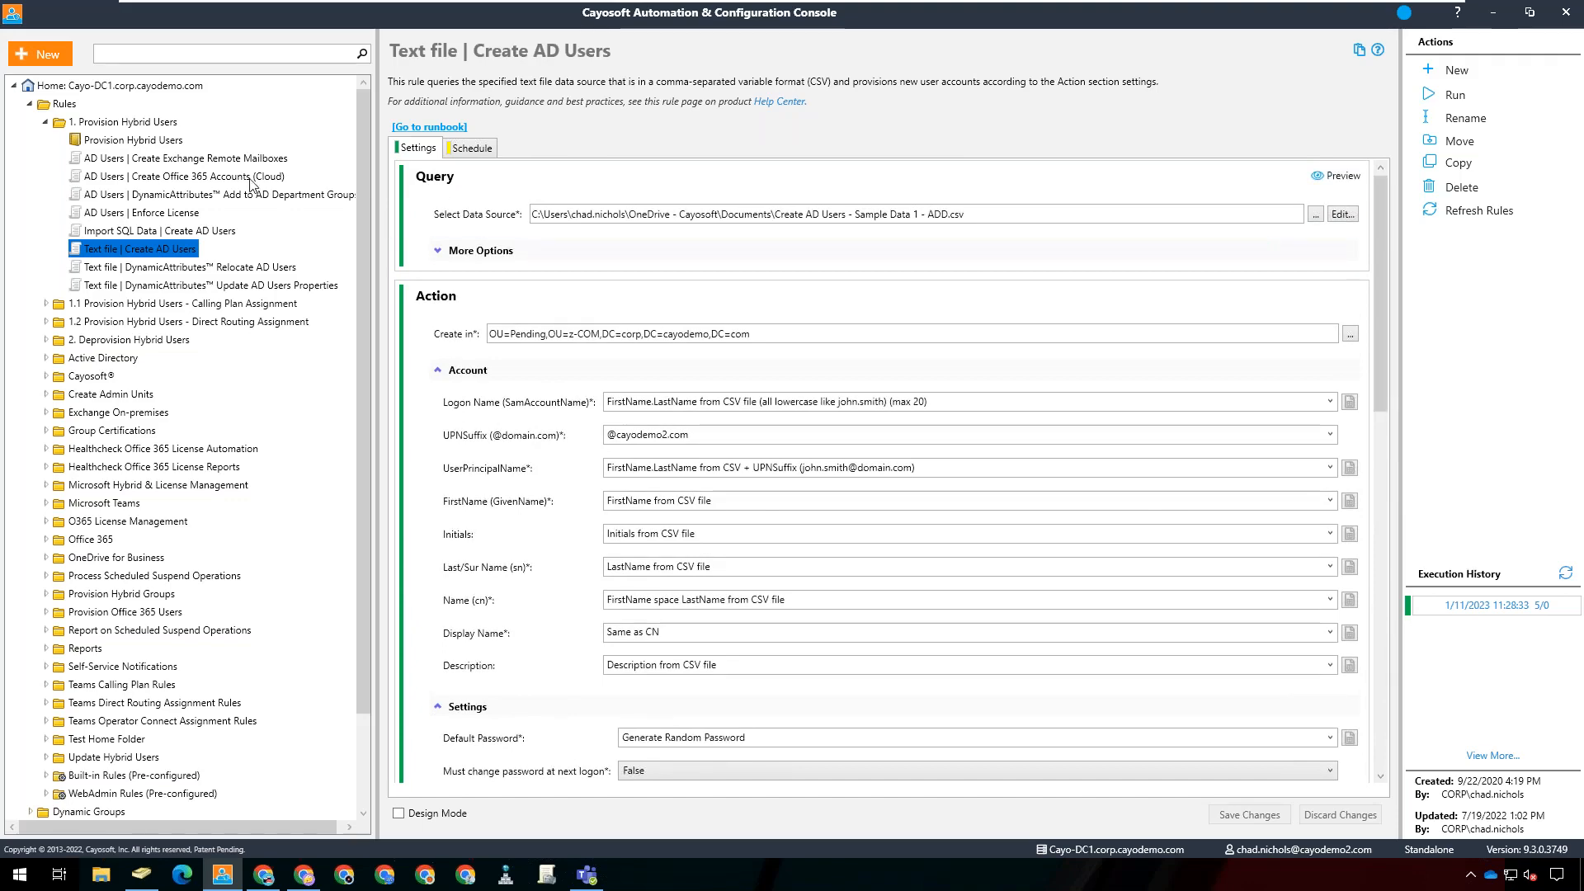
# - Return to the Provision Hybrid Users runbook and run it, acknowledging the submission notice
pyautogui.click(142, 126)
pyautogui.click(136, 140)
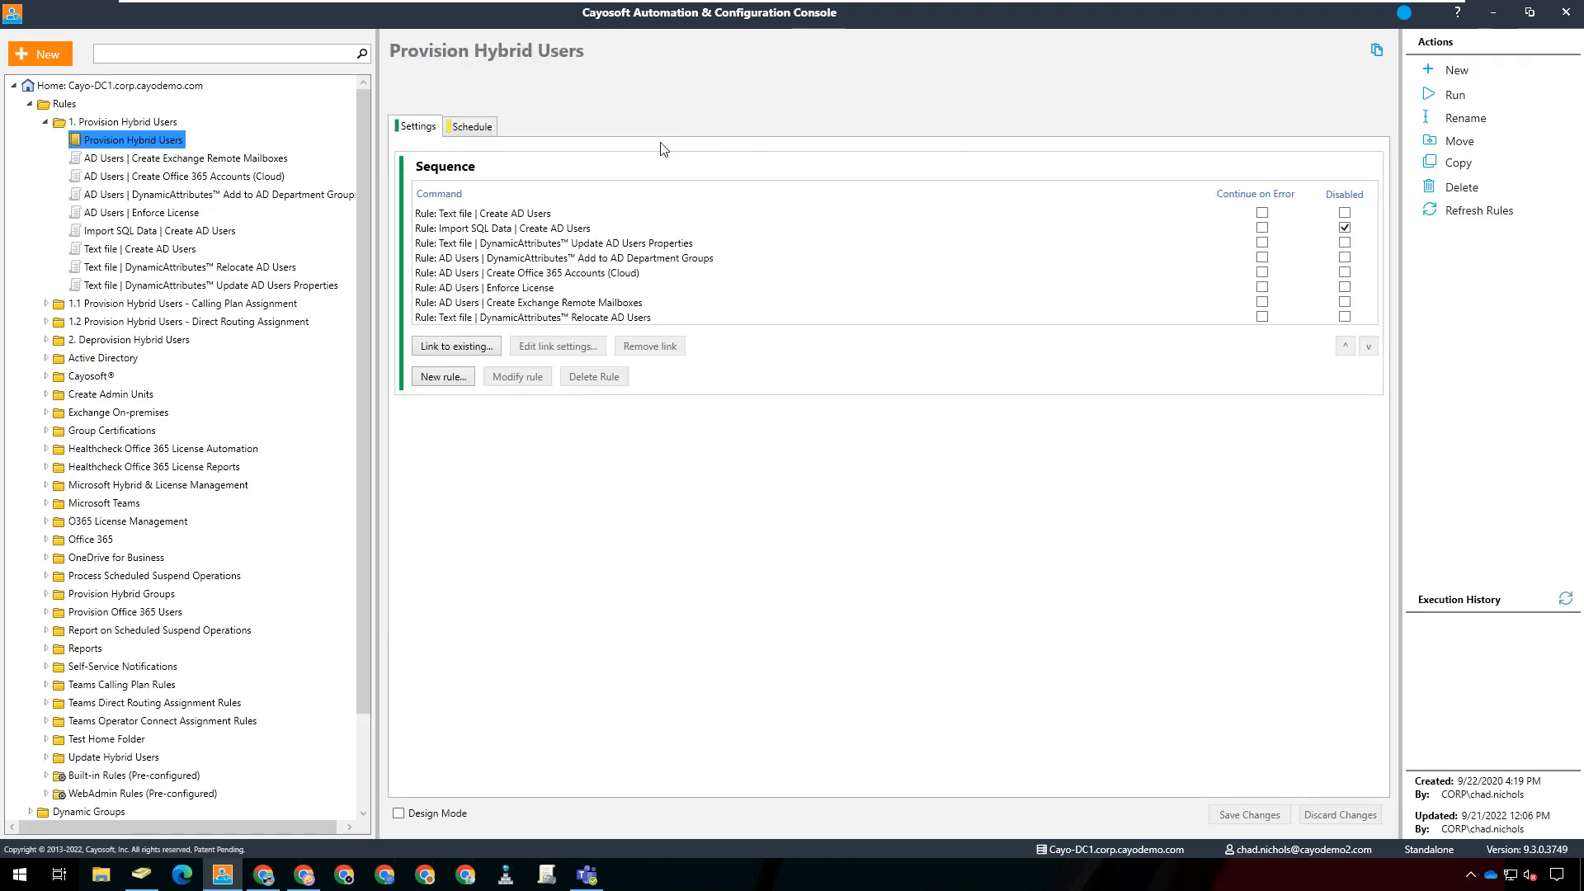
pyautogui.click(1457, 95)
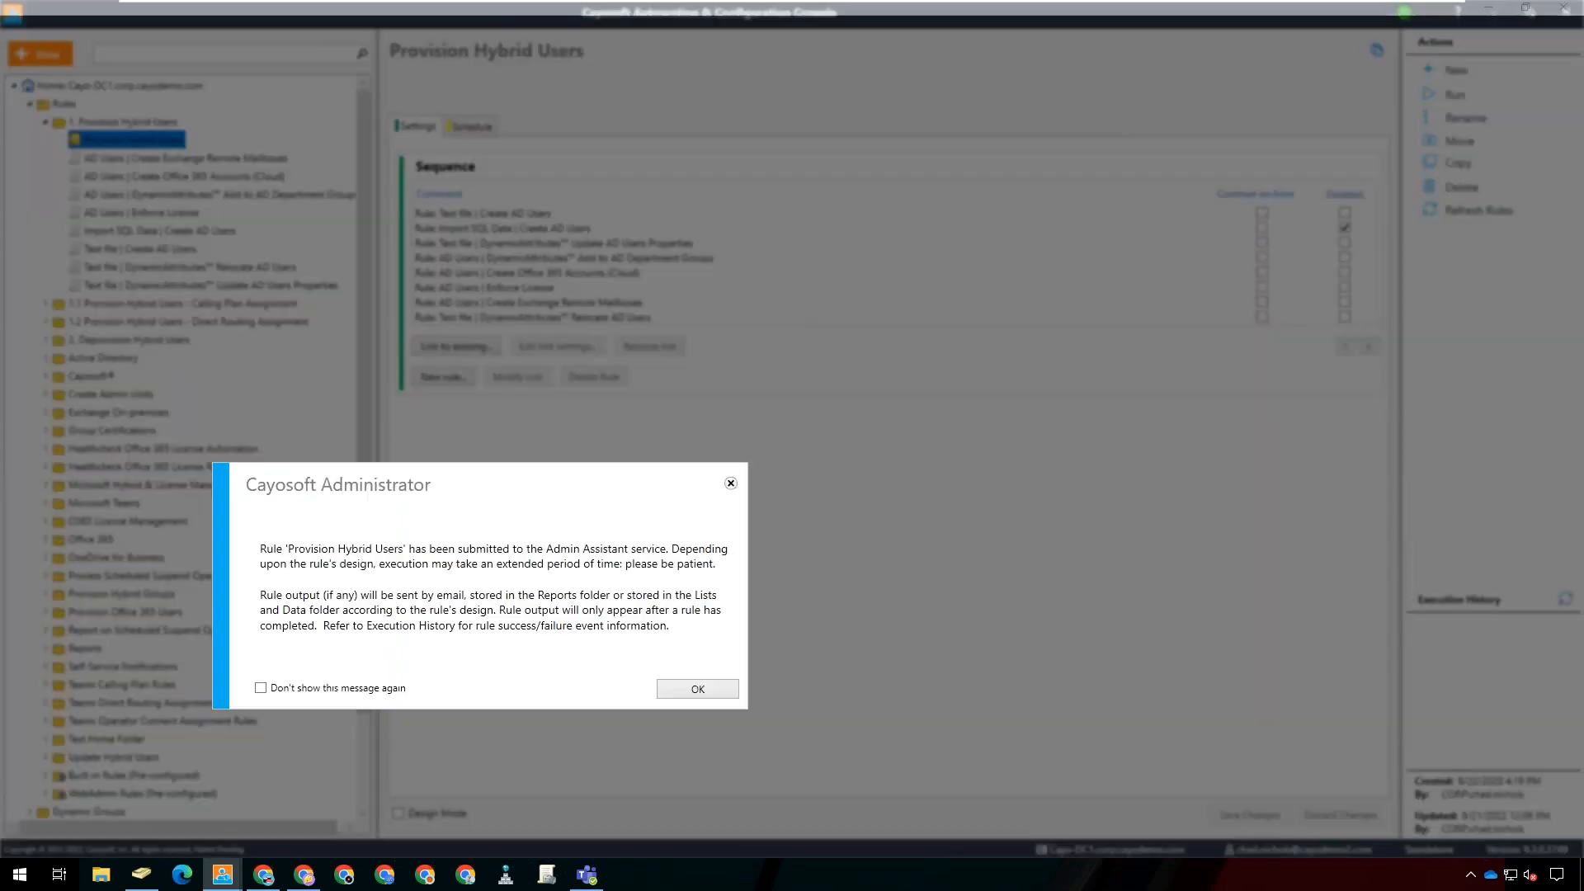
pyautogui.click(698, 689)
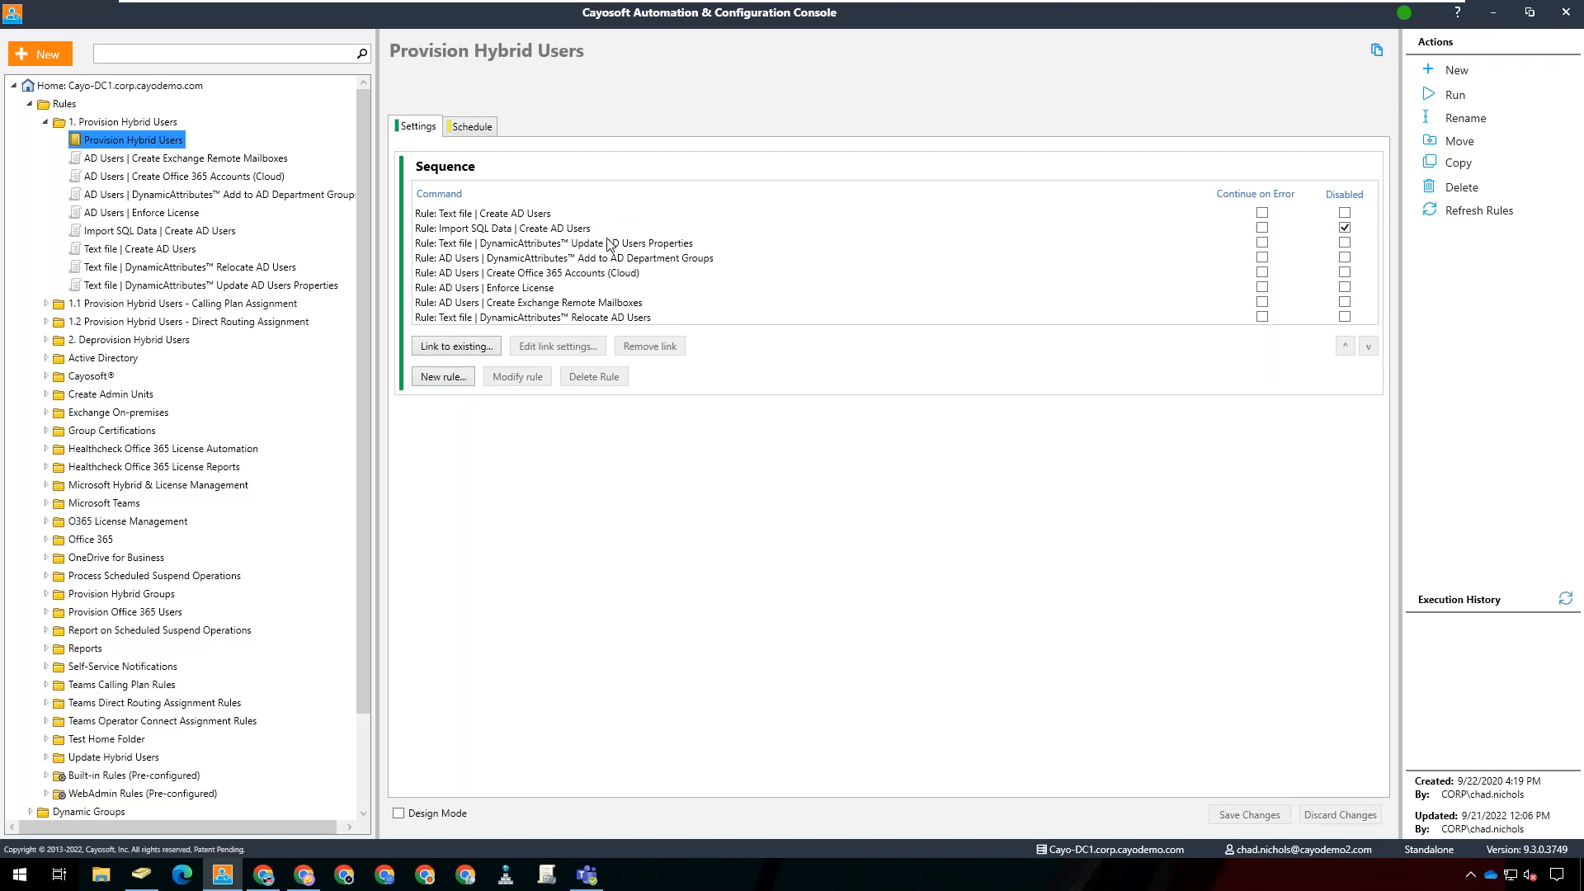
# - Open the Text file | DynamicAttributes Update AD Users Properties rule and inspect its address CSV data source without changes
pyautogui.click(685, 245)
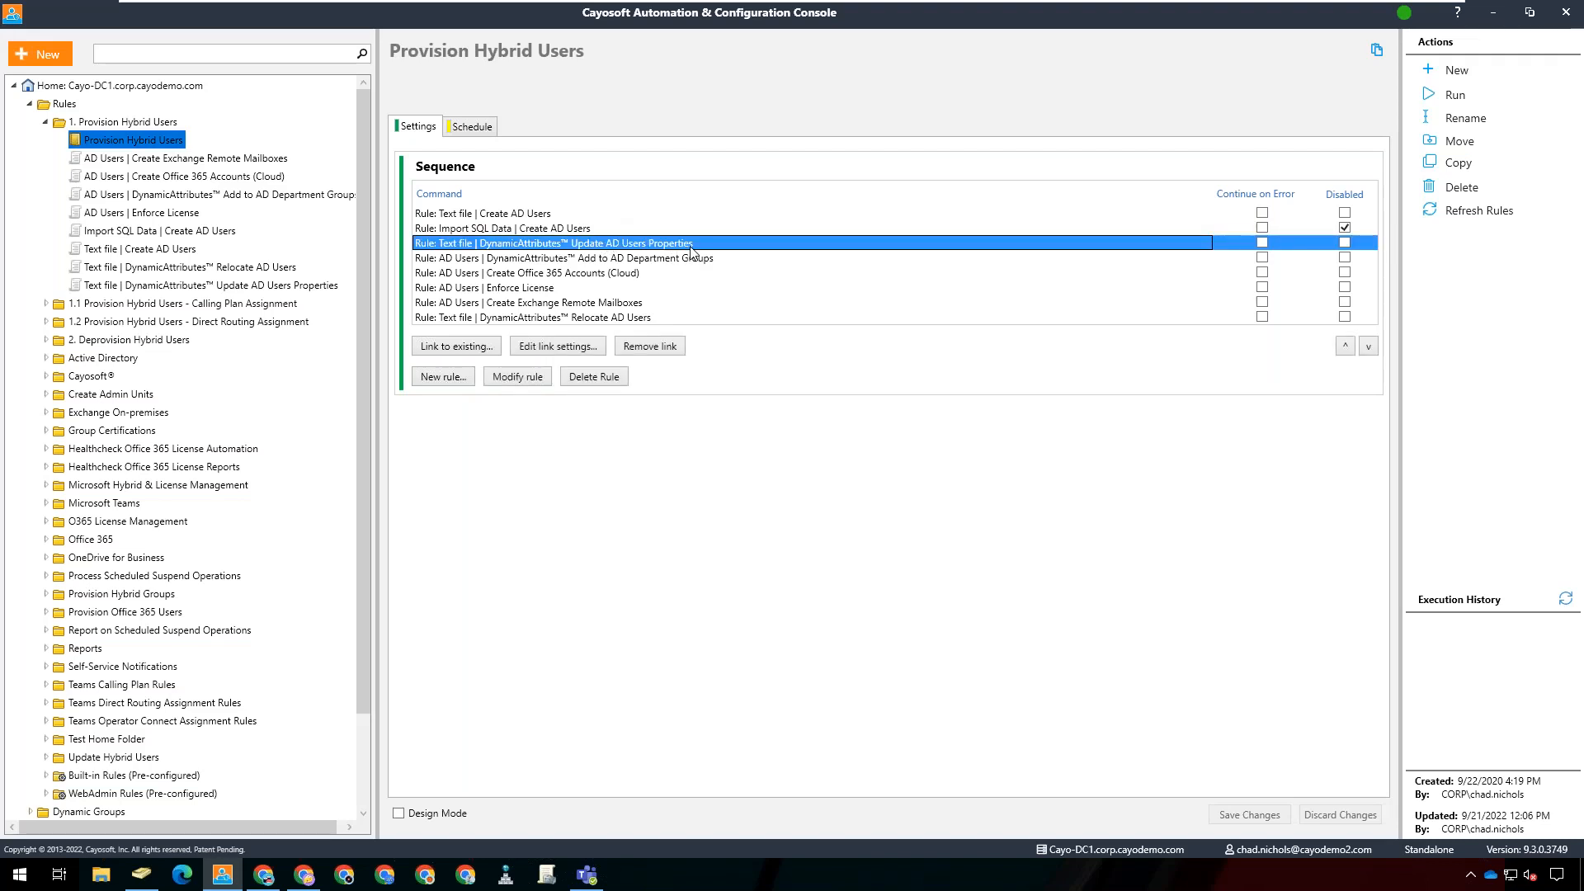
pyautogui.click(607, 215)
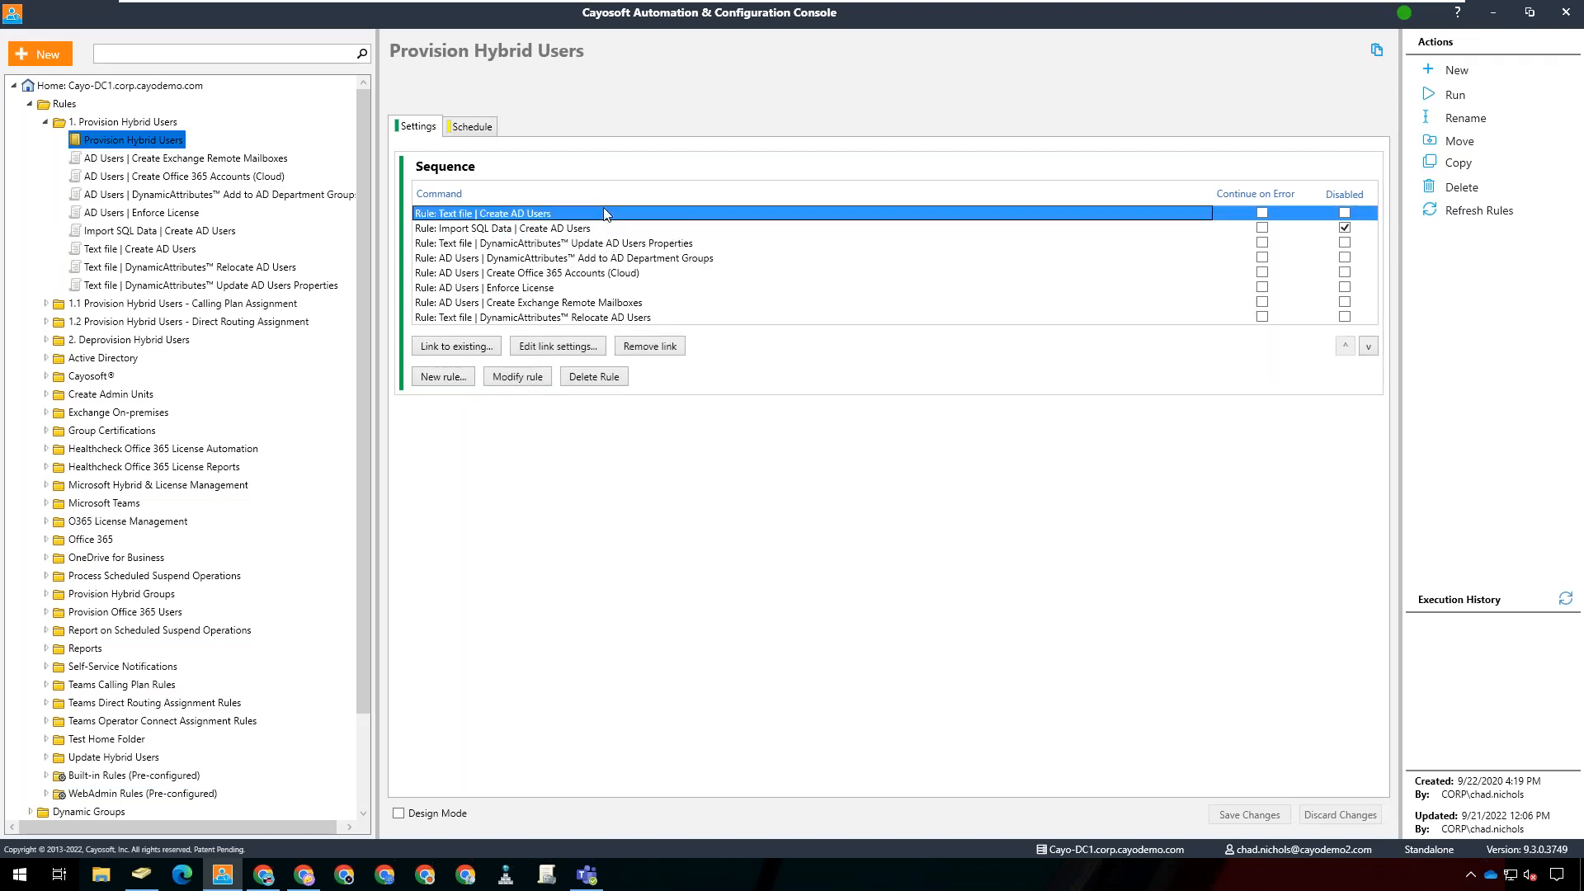
pyautogui.click(713, 249)
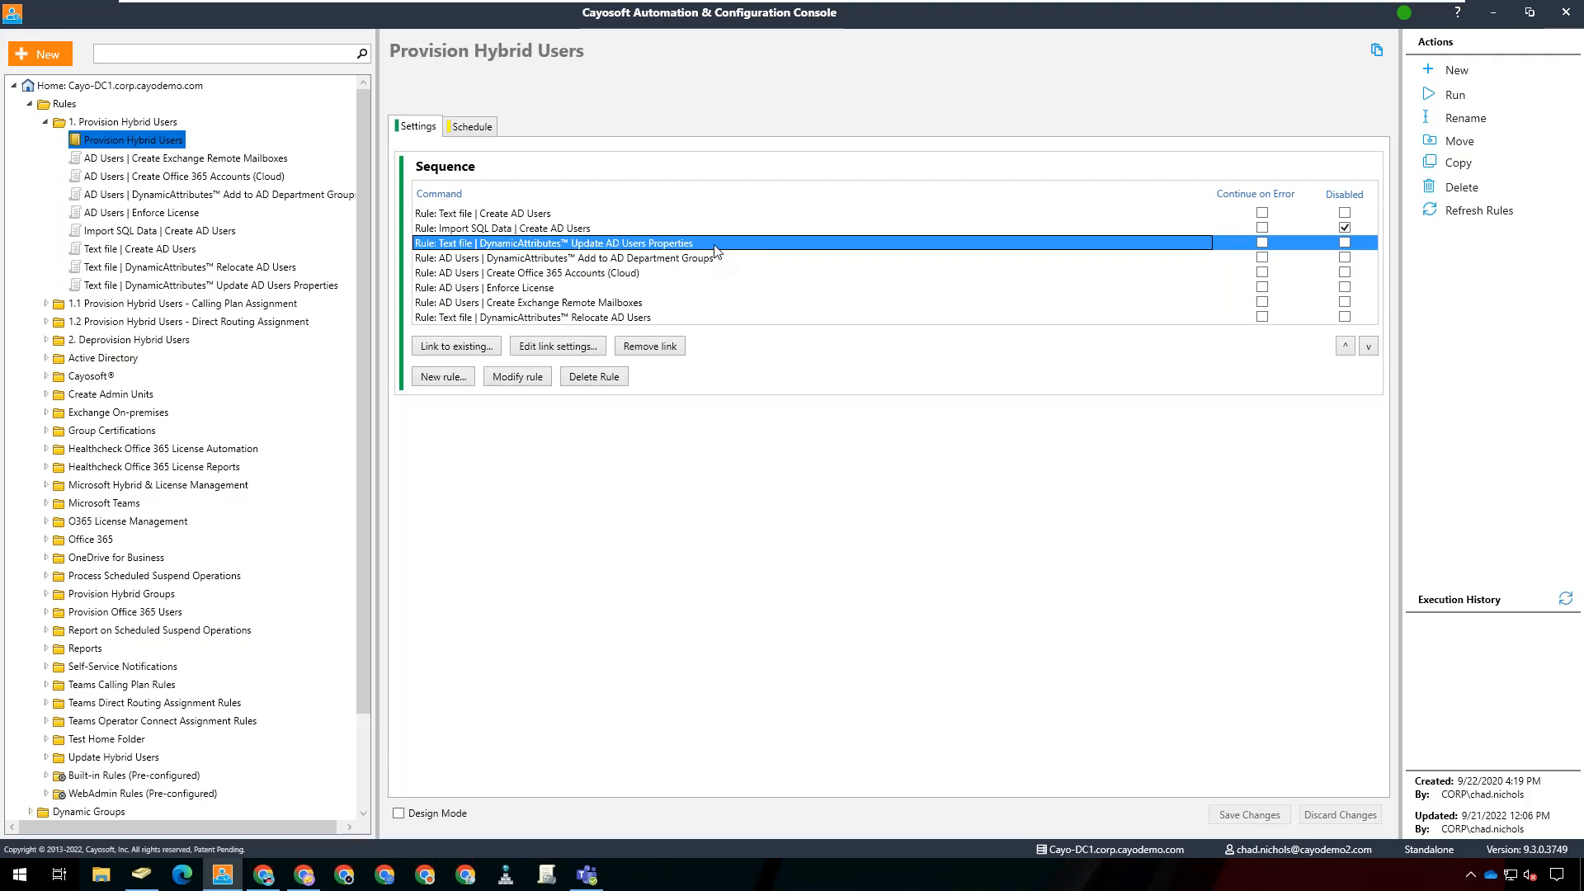
pyautogui.doubleClick(715, 244)
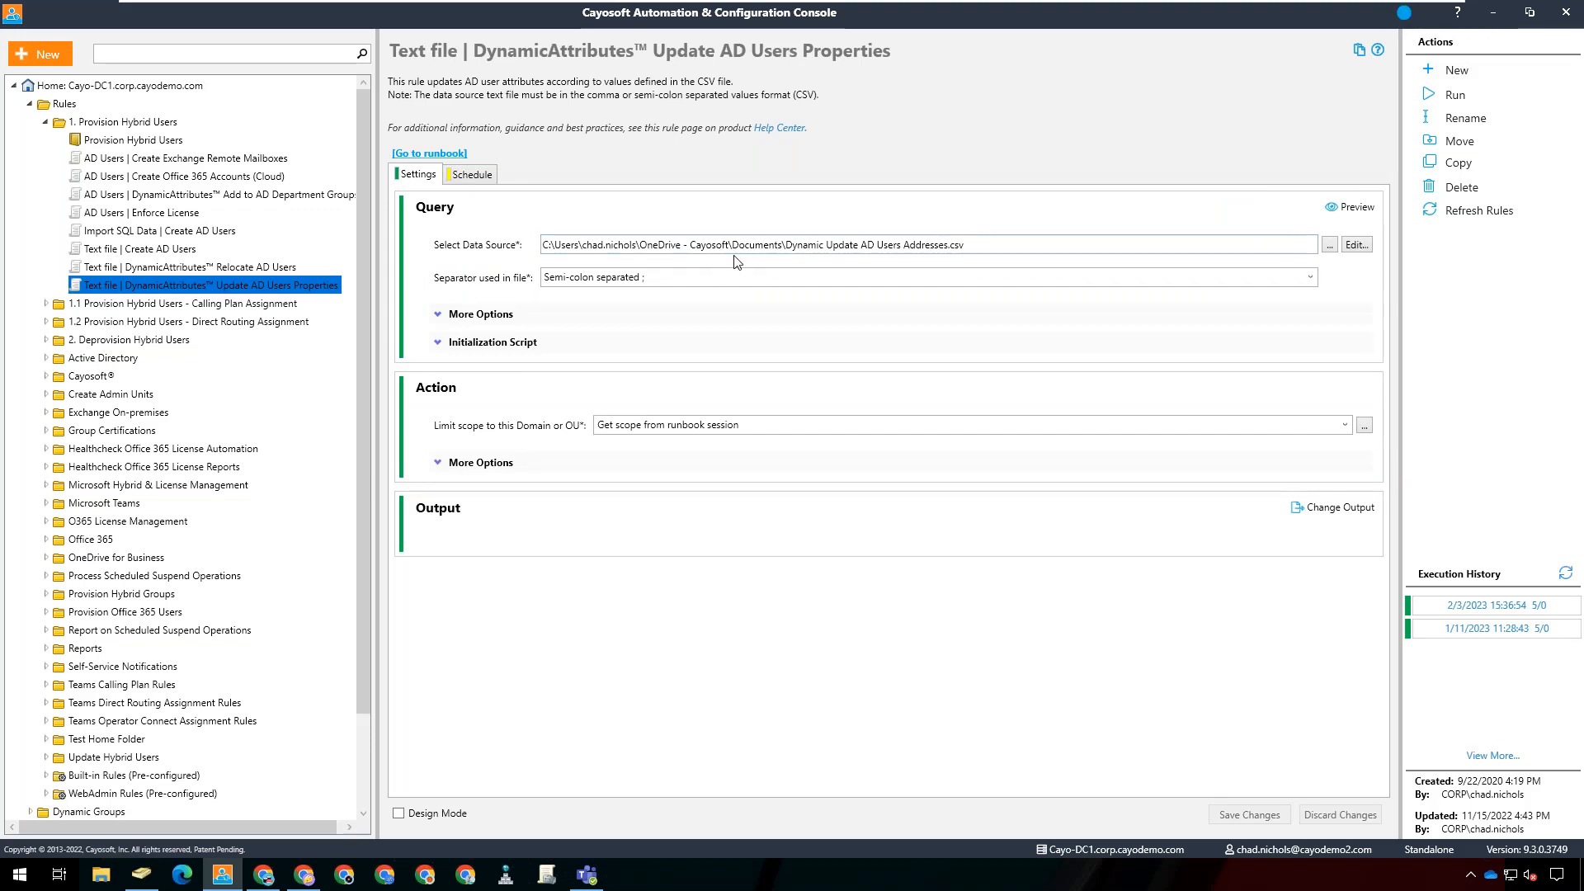
pyautogui.click(481, 314)
pyautogui.click(481, 314)
pyautogui.click(1355, 245)
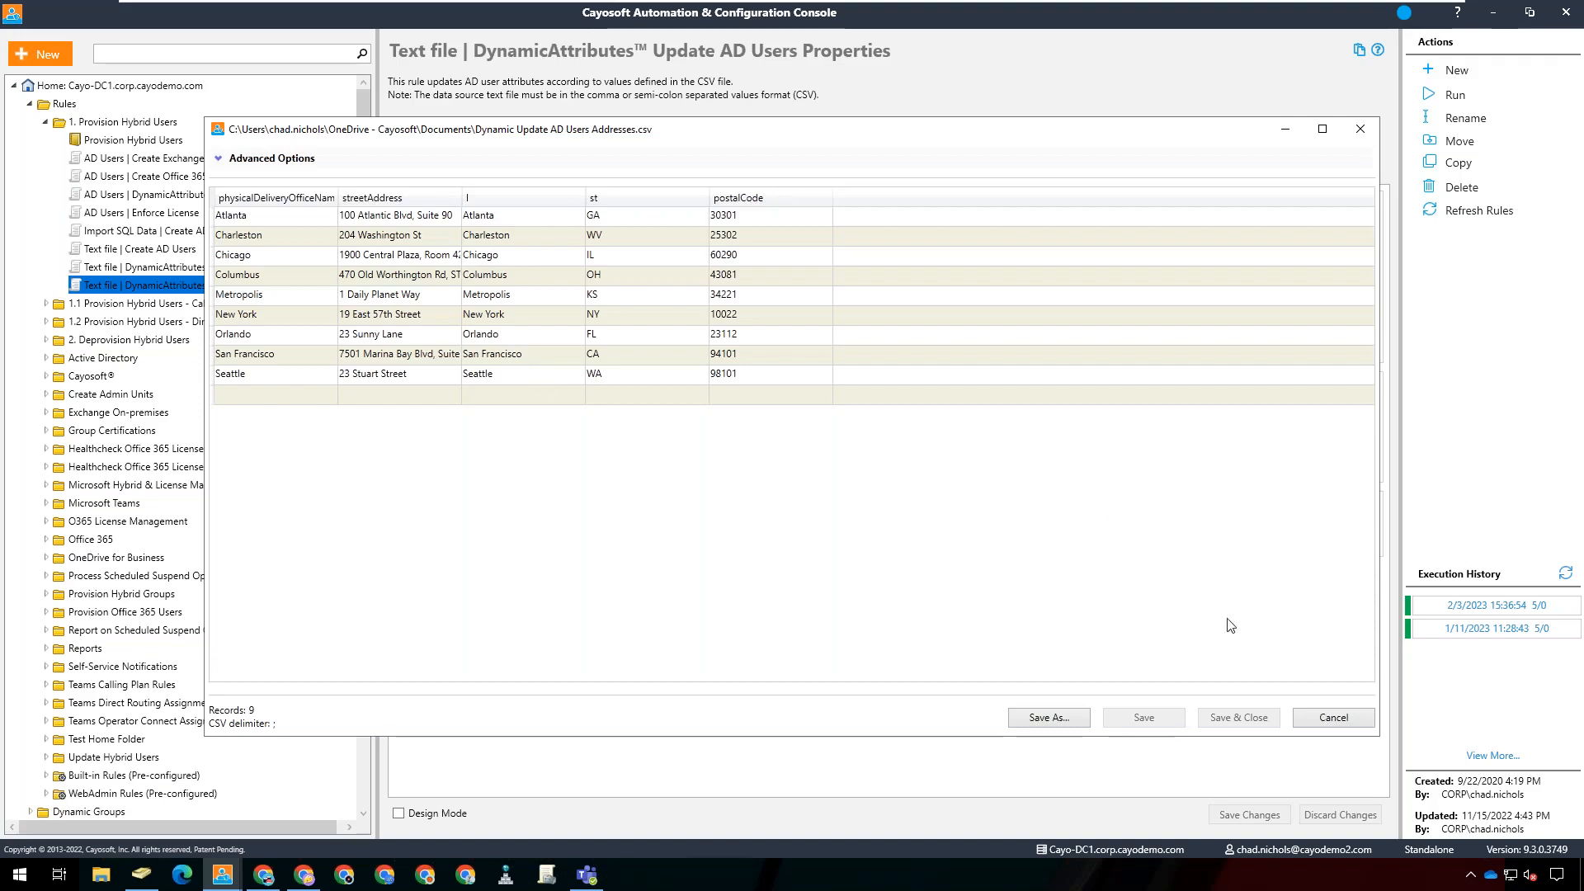
pyautogui.click(1329, 721)
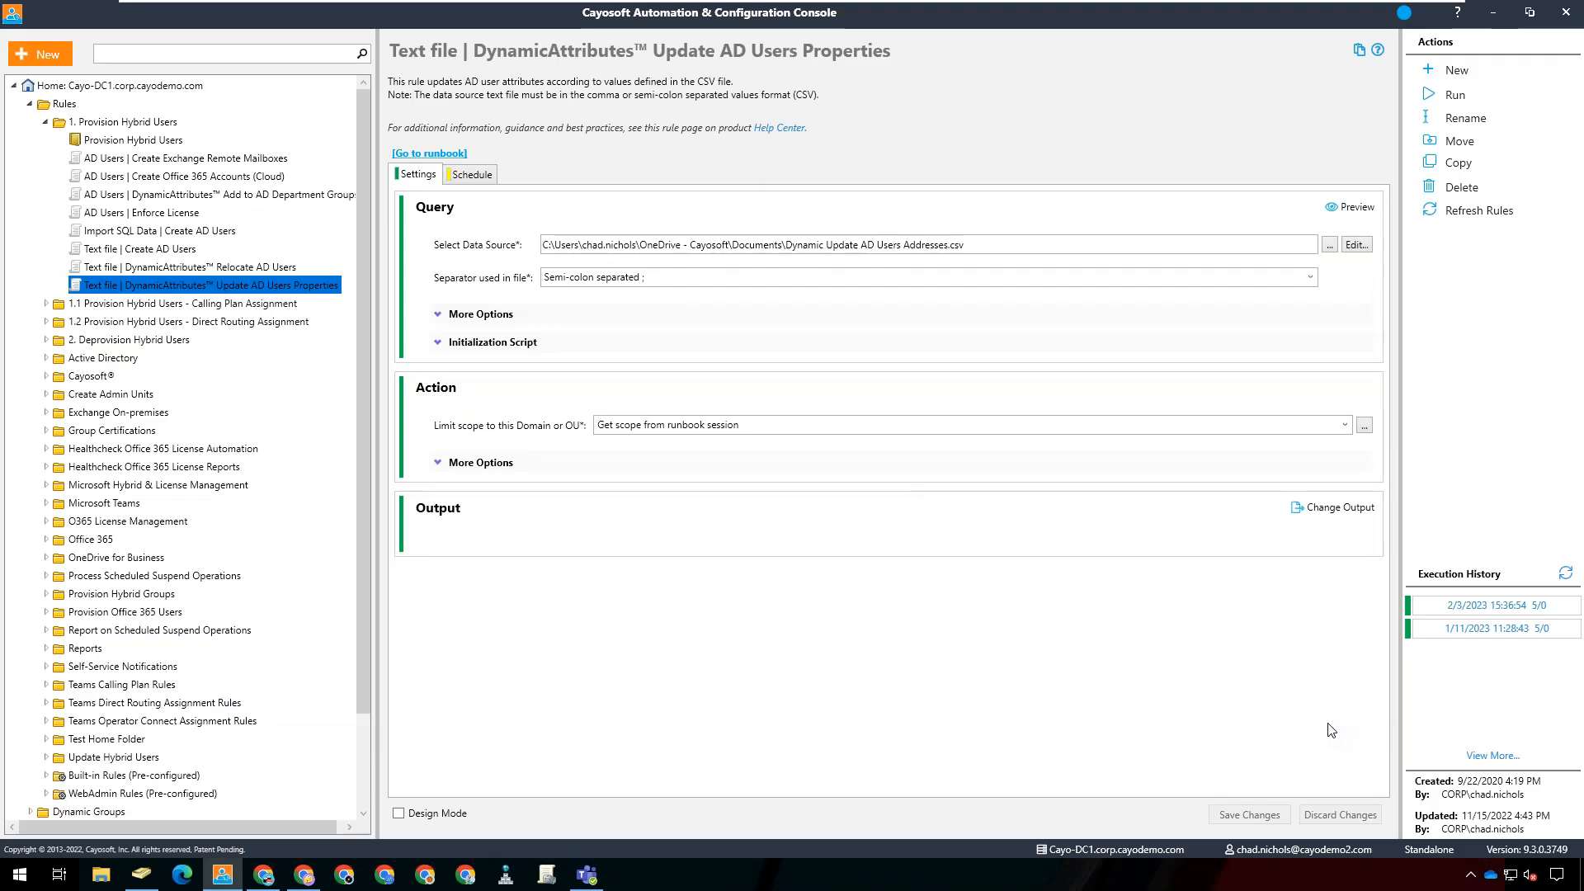
# - Return to the Provision Hybrid Users runbook, review its remaining rules from department groups to user relocation, and refresh the execution history
pyautogui.click(428, 154)
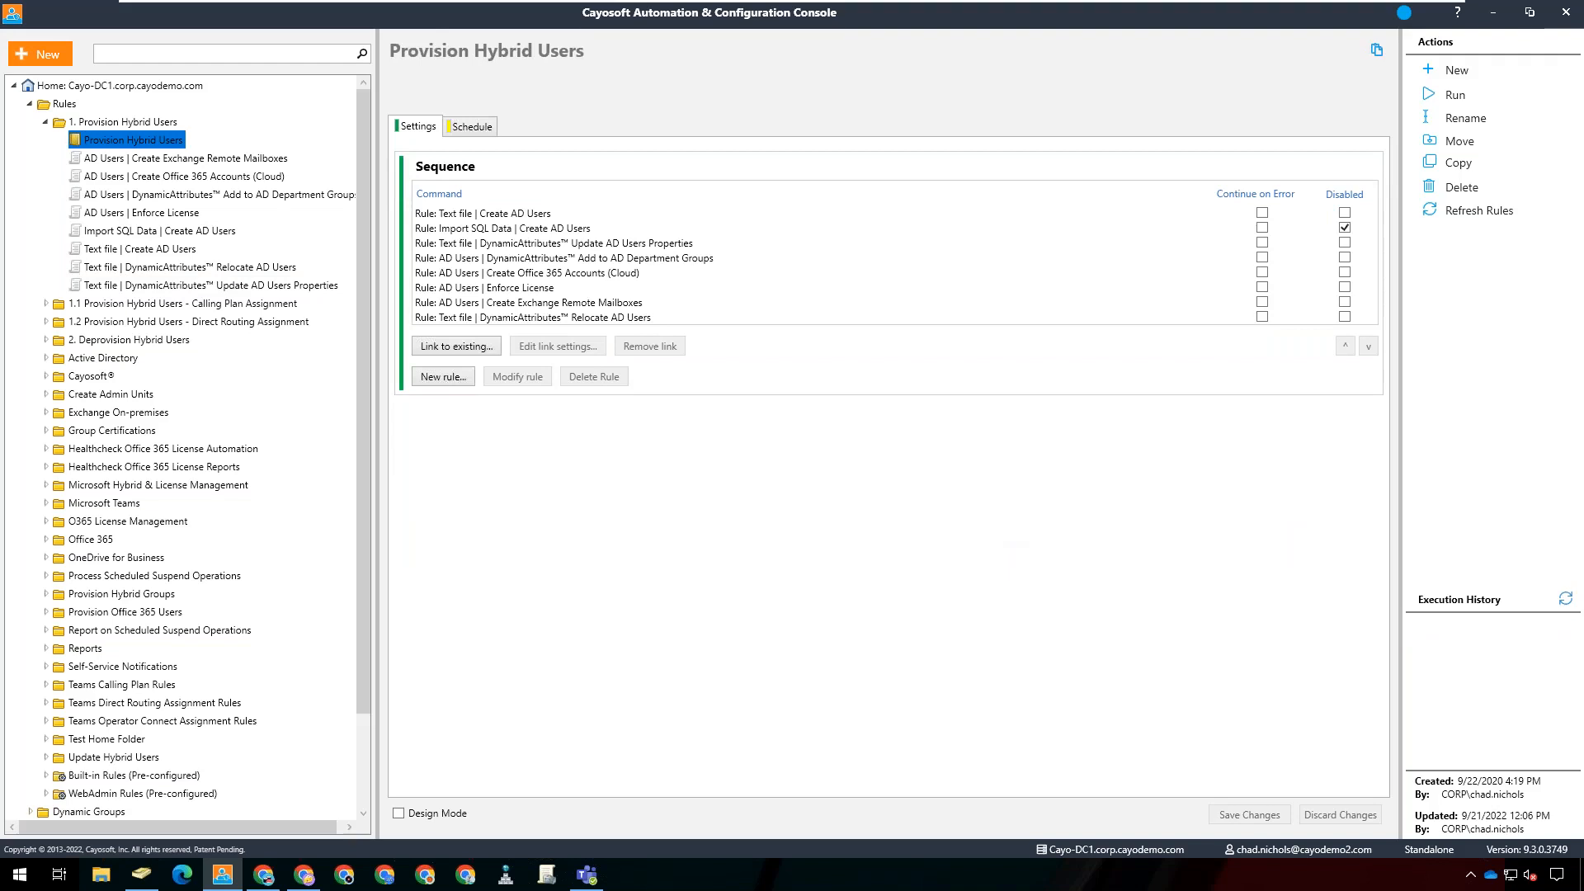
pyautogui.click(620, 259)
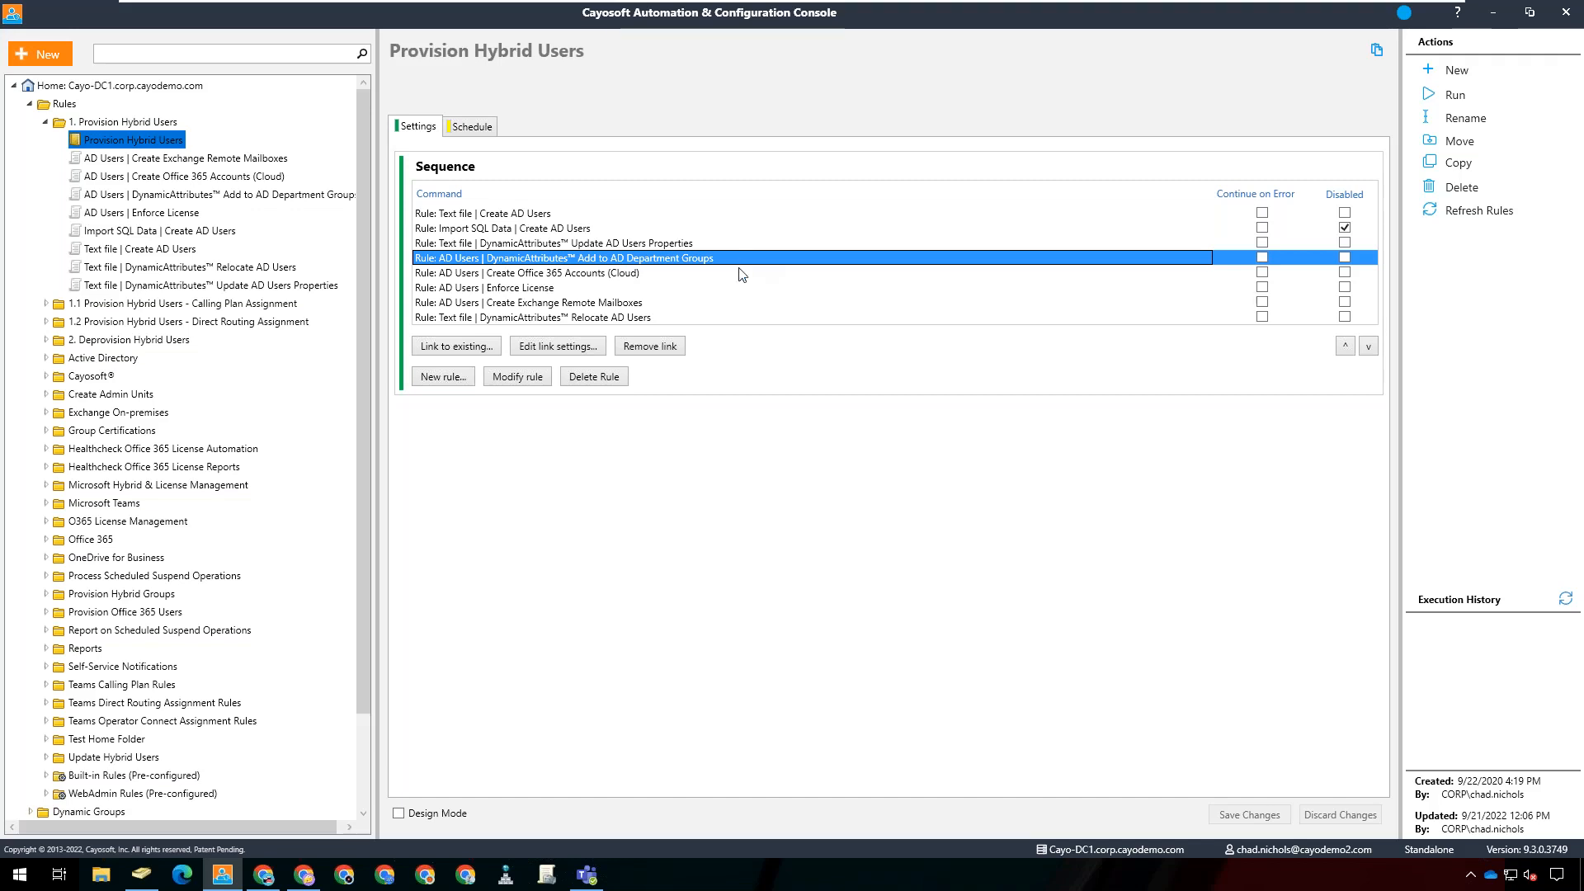
pyautogui.click(636, 273)
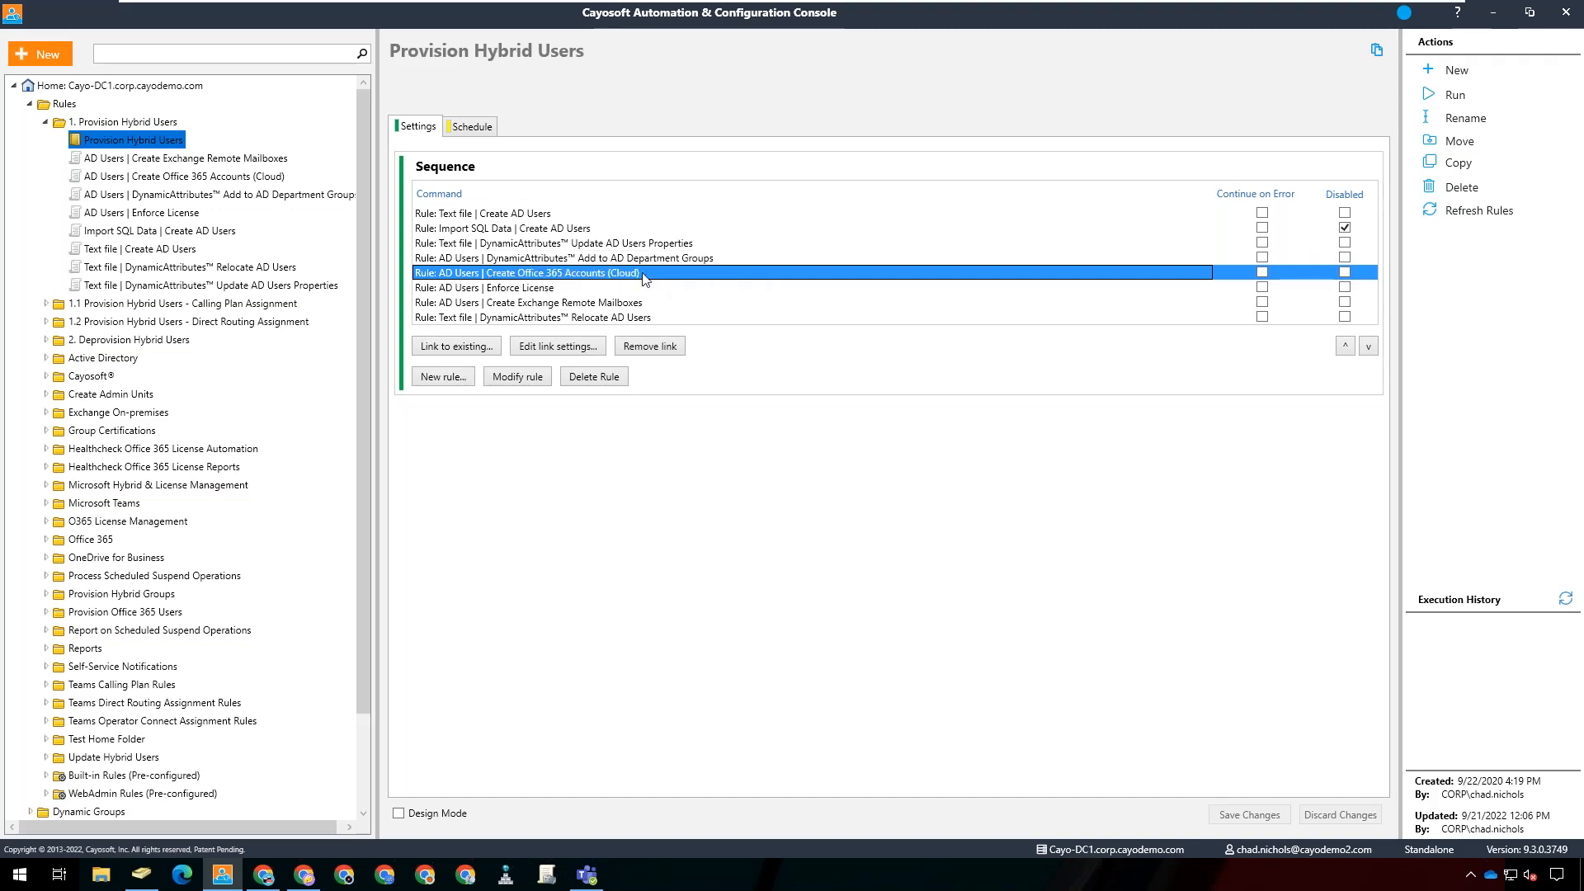
pyautogui.click(551, 287)
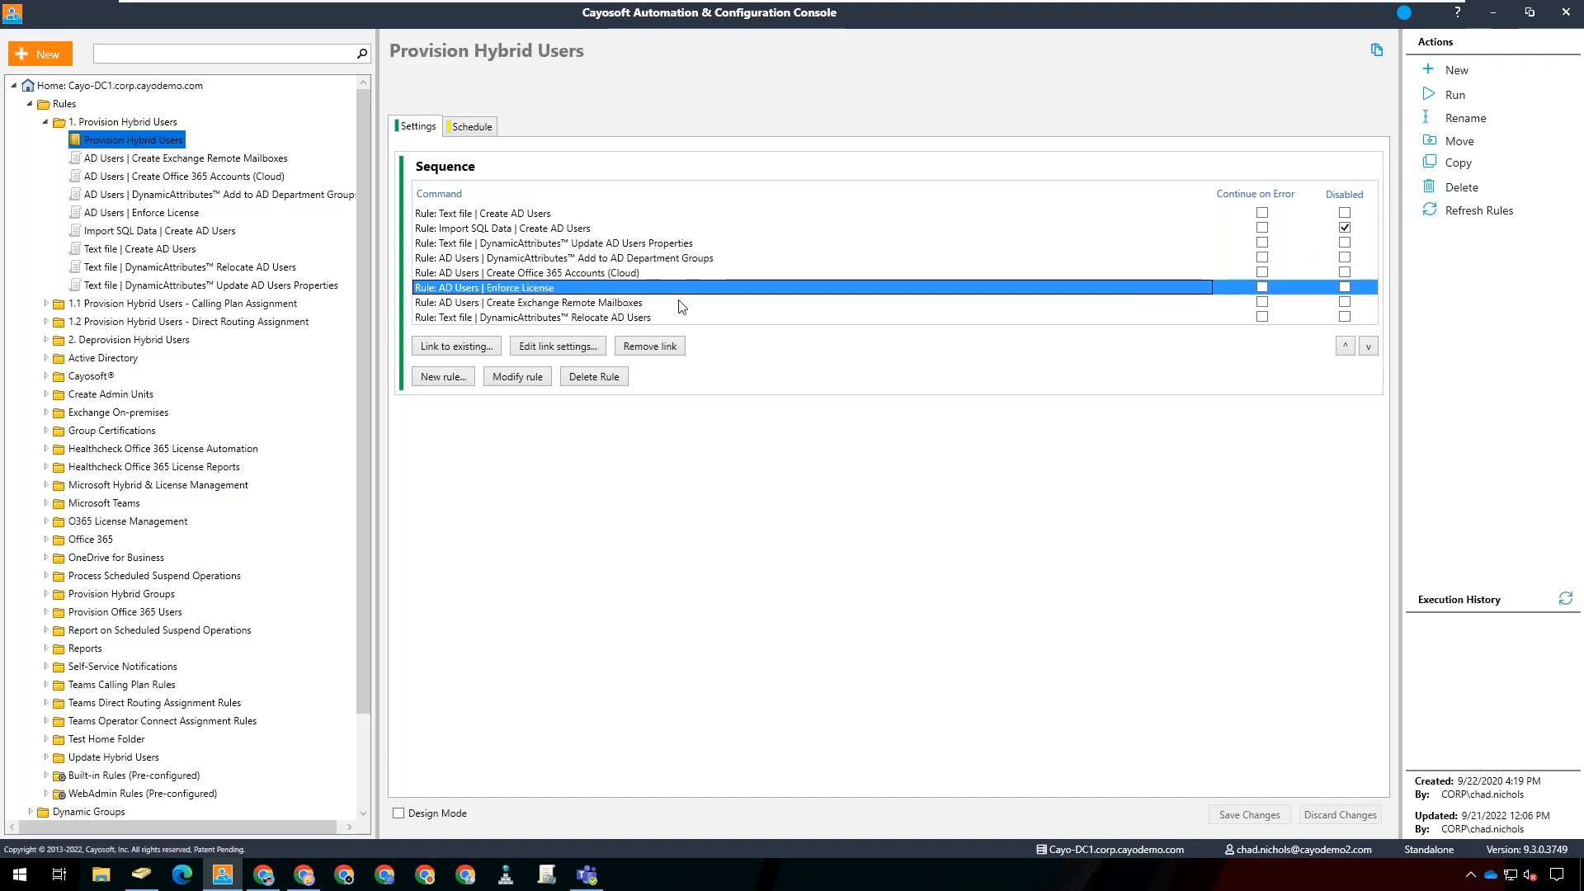
pyautogui.click(655, 303)
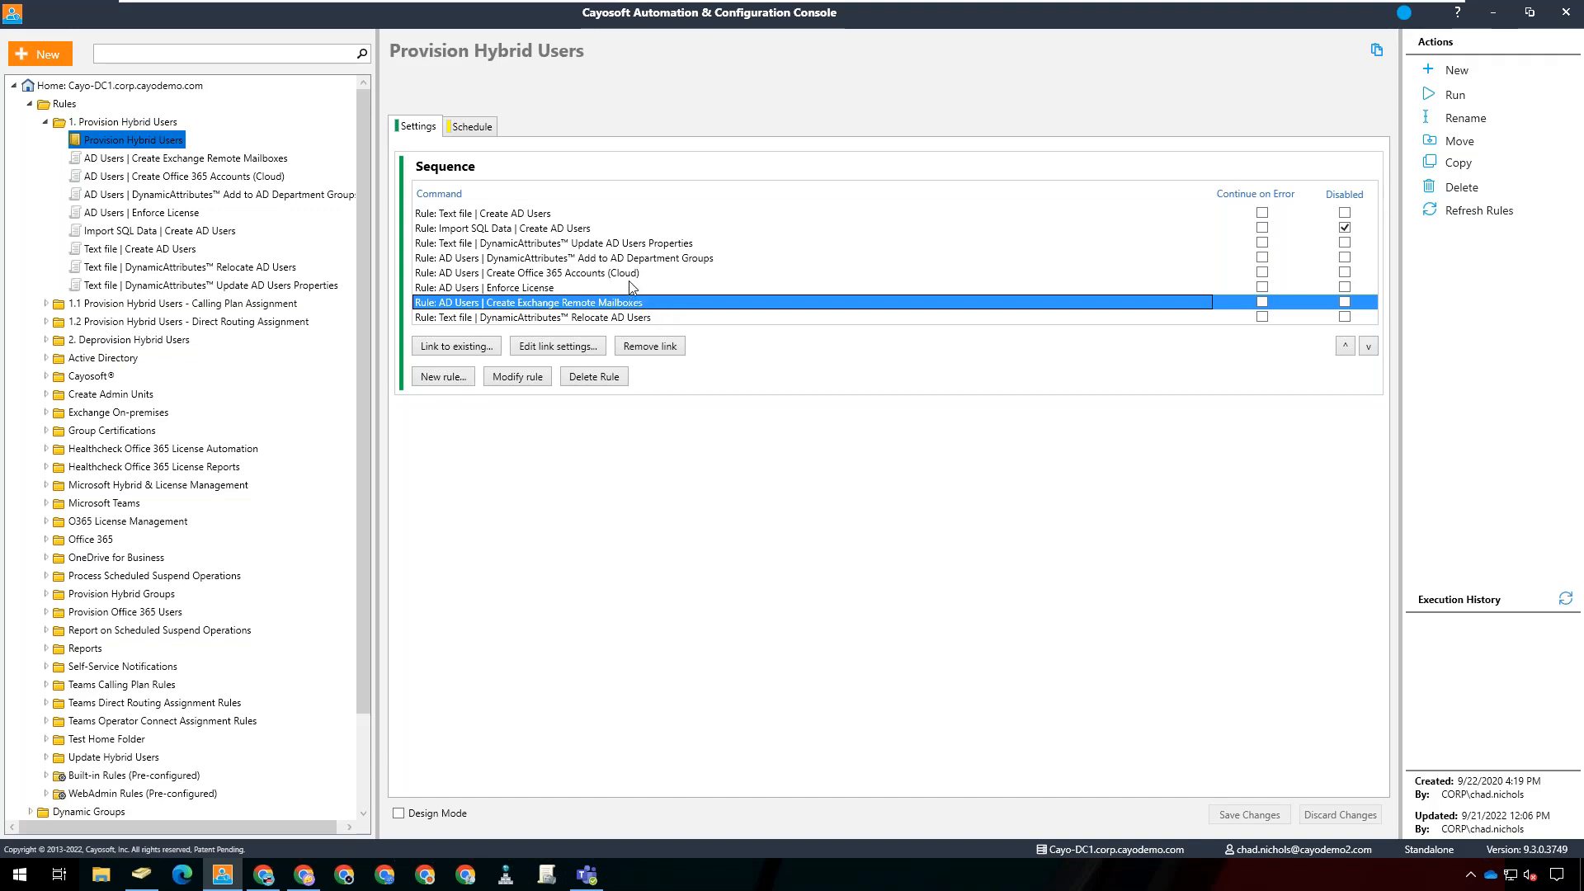
pyautogui.click(666, 320)
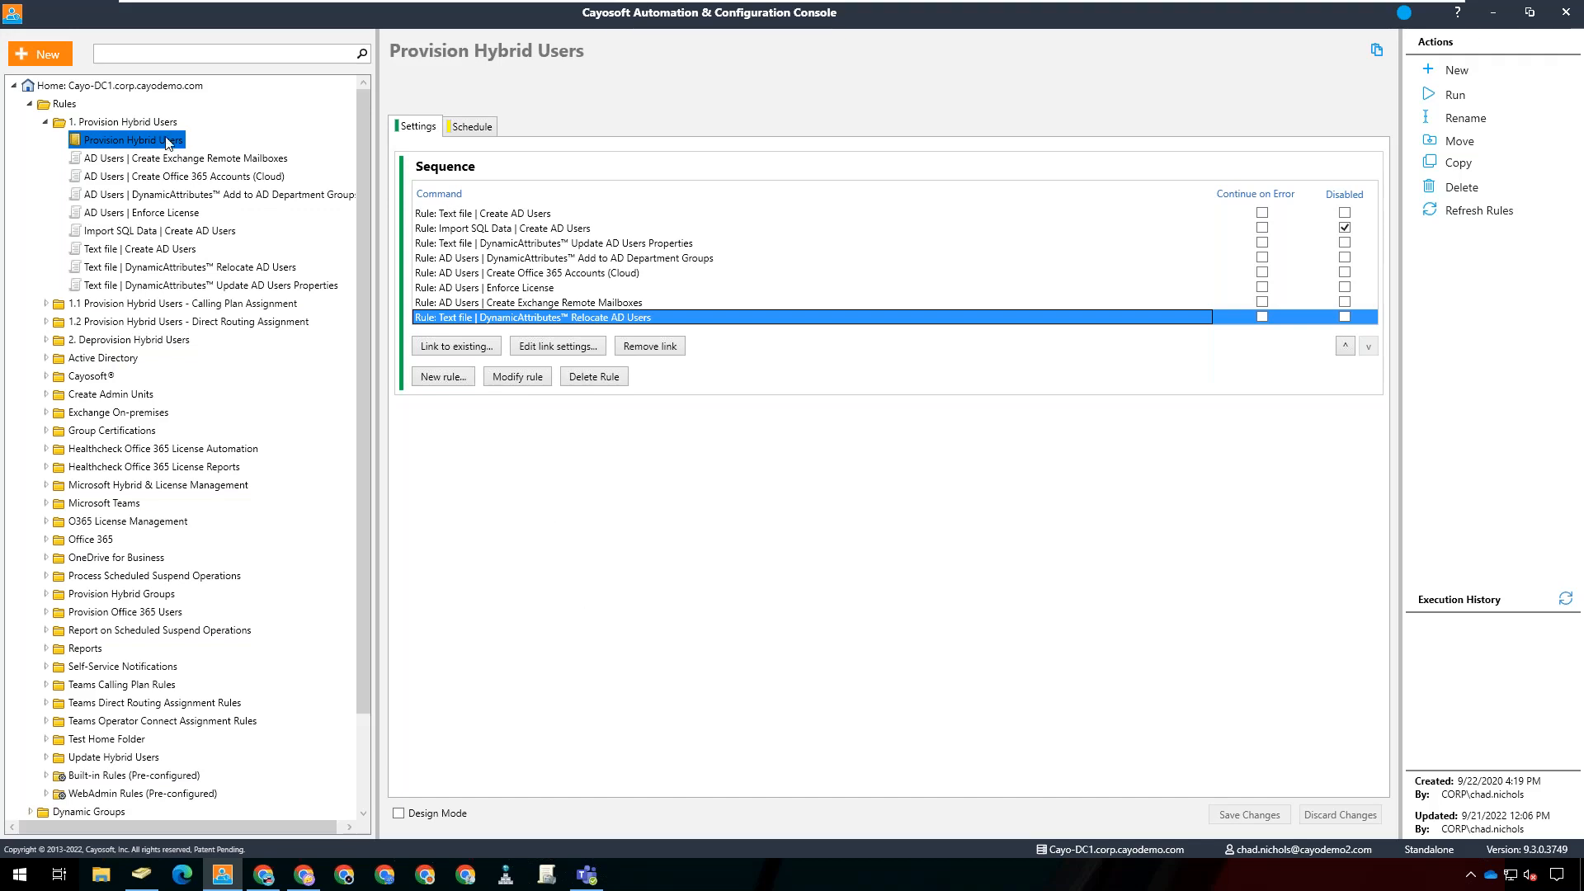
pyautogui.click(1565, 599)
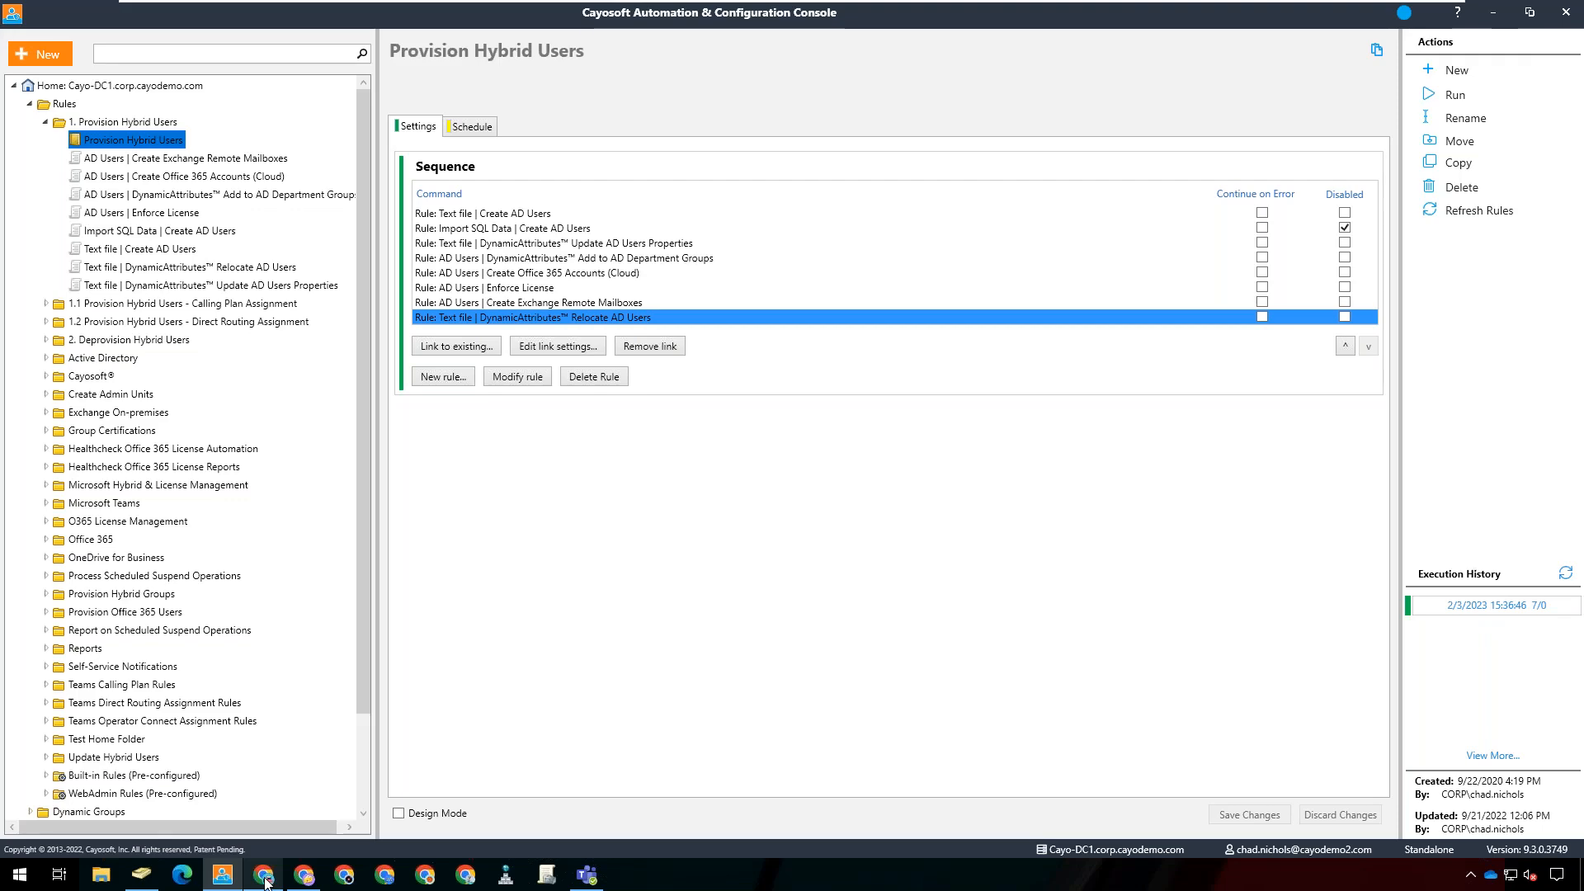
# - Open the runbook's Text file | Create AD Users rule and check the user records in its CSV data source without changes
pyautogui.doubleClick(539, 216)
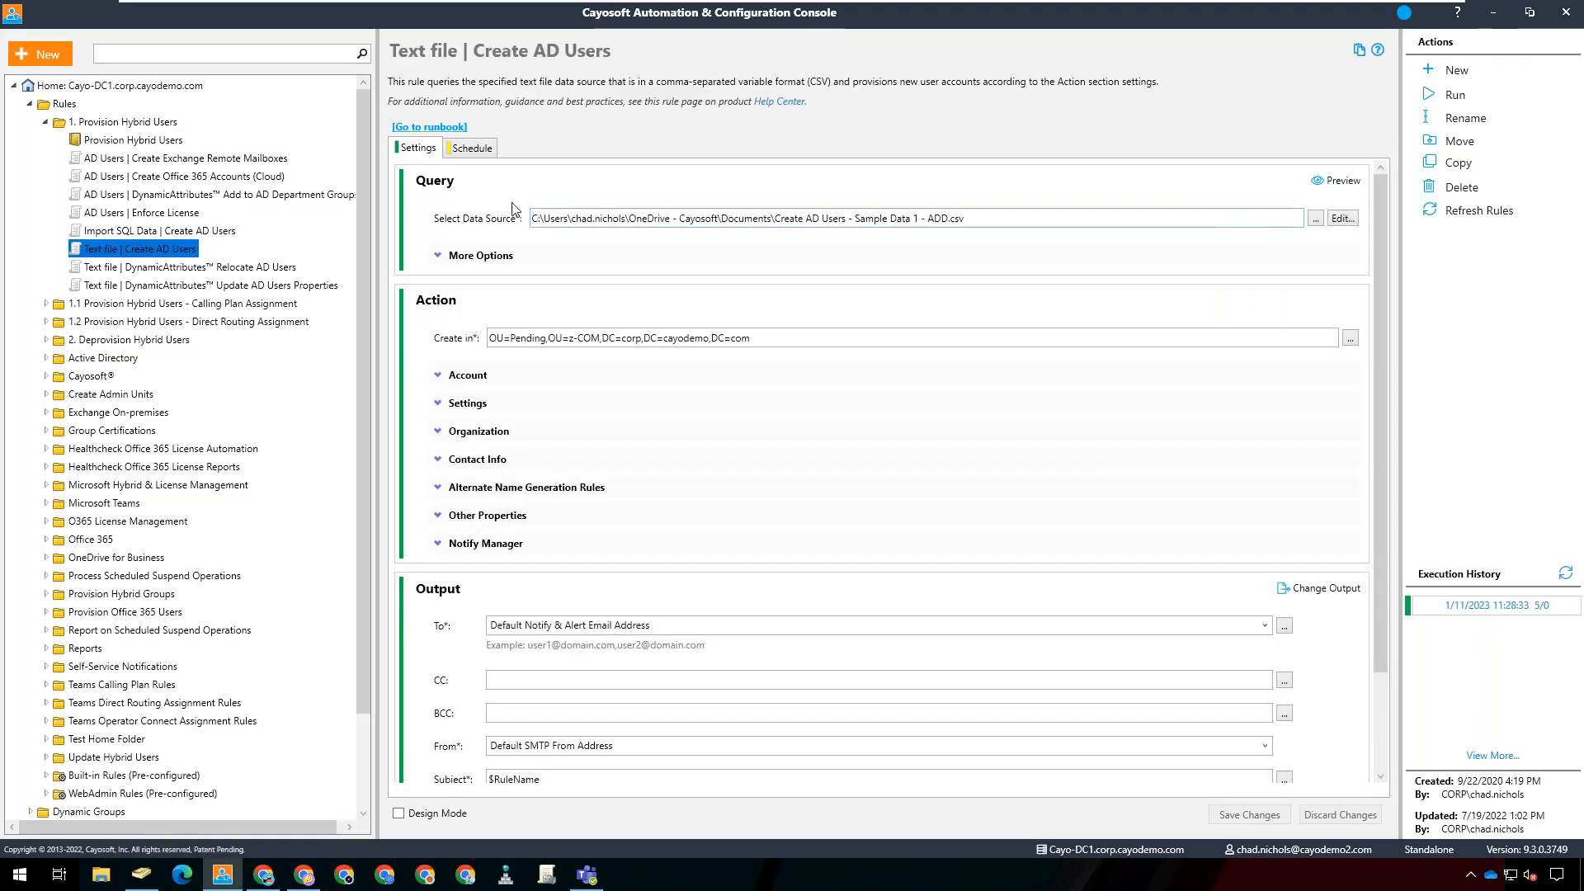
pyautogui.click(1342, 218)
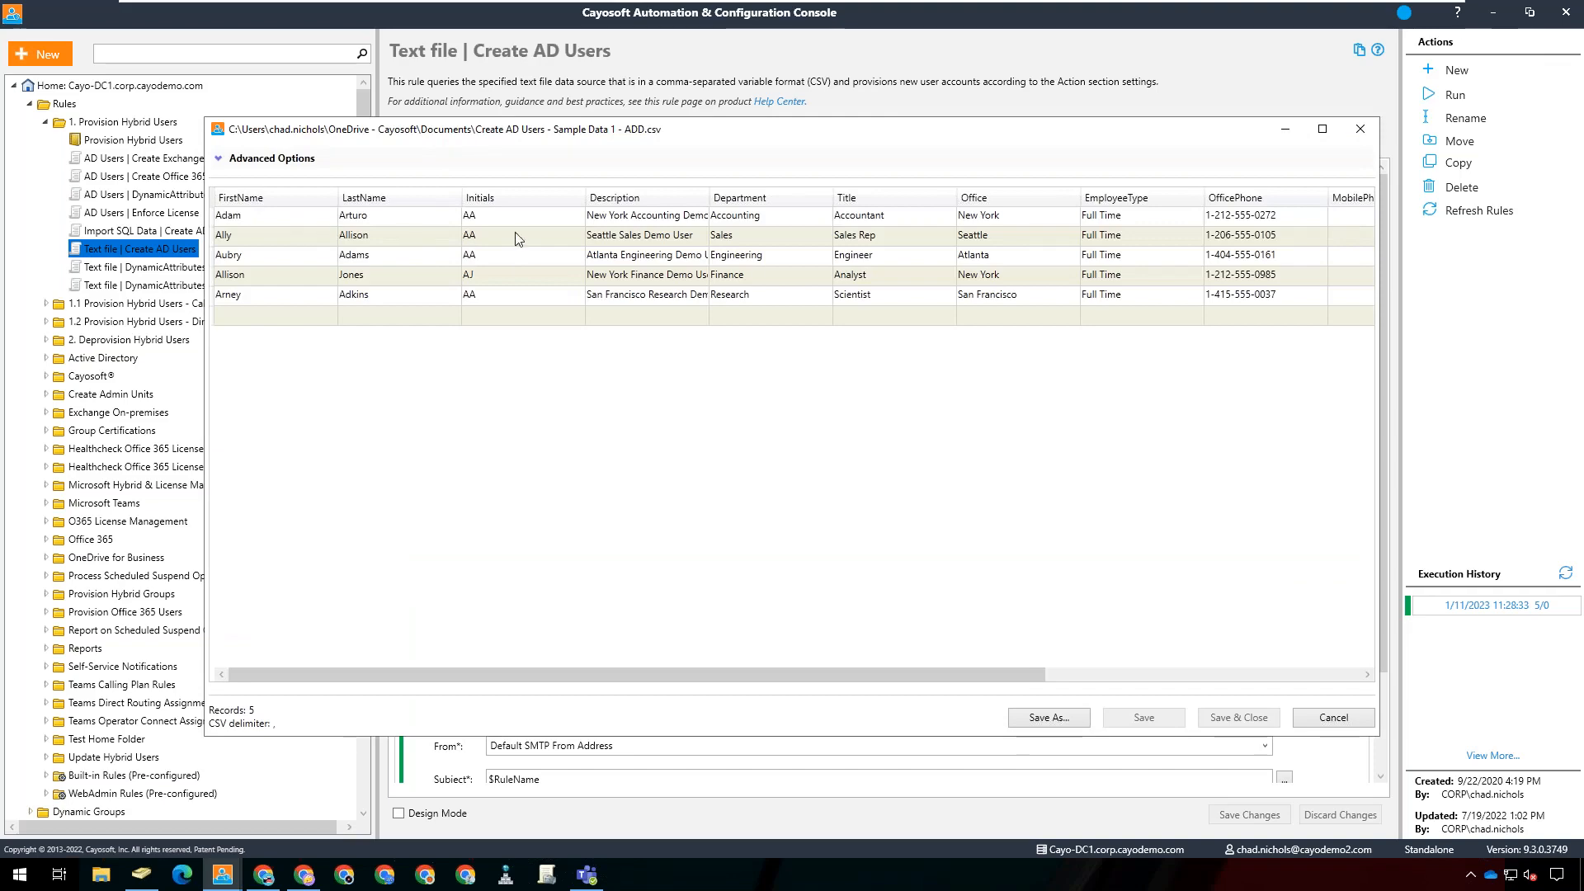
pyautogui.click(1360, 129)
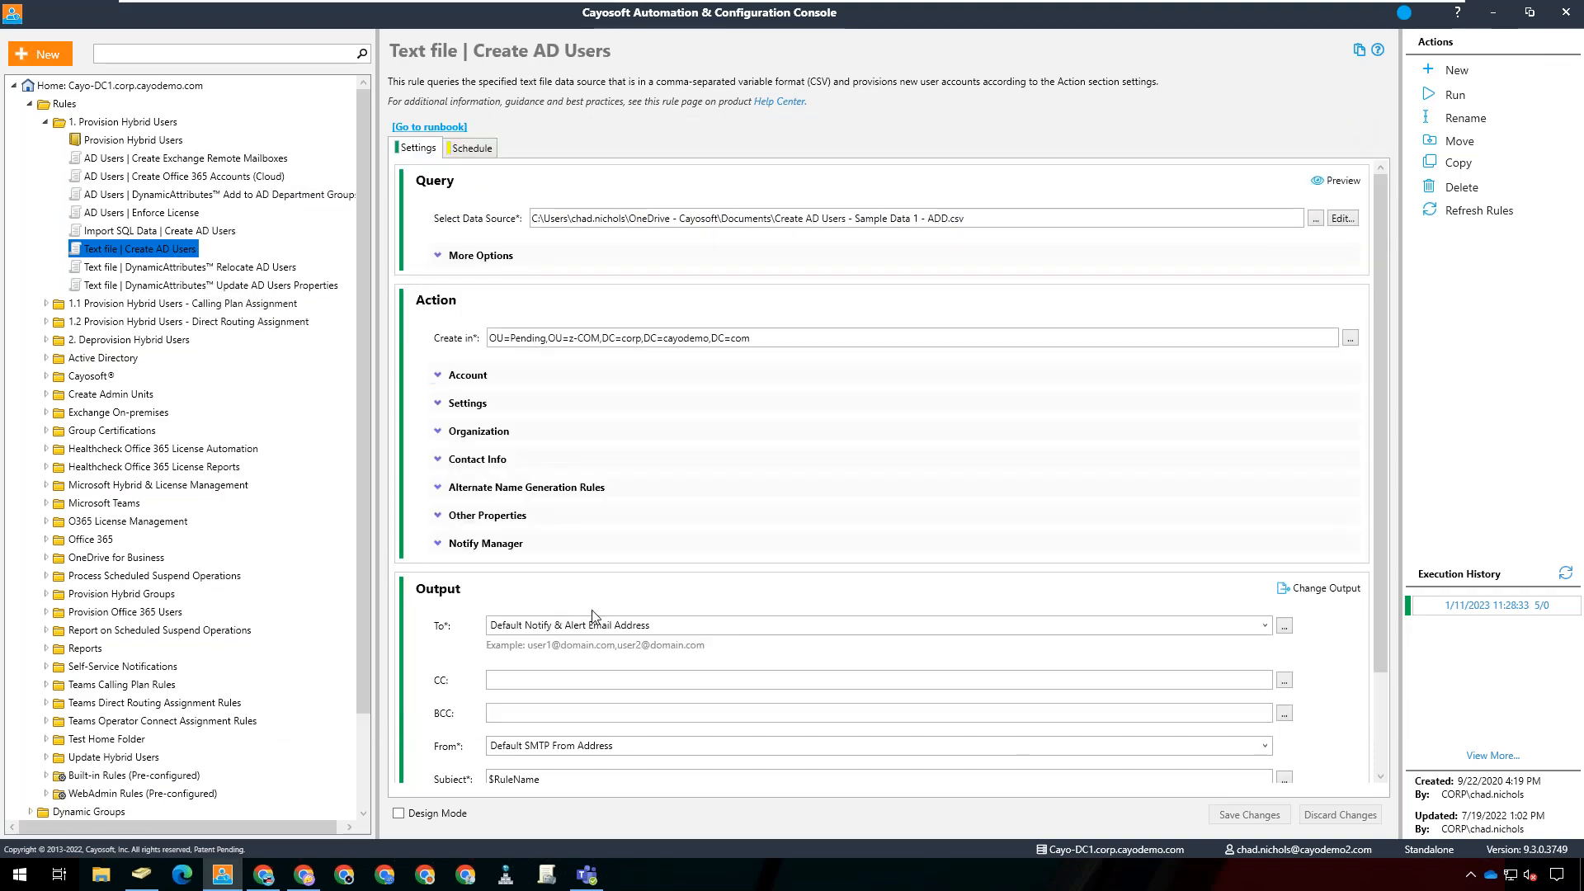
# - Switch to the Cayosoft web Administrator Console, search AD Users for the first CSV user's last name, and select that account
pyautogui.click(263, 874)
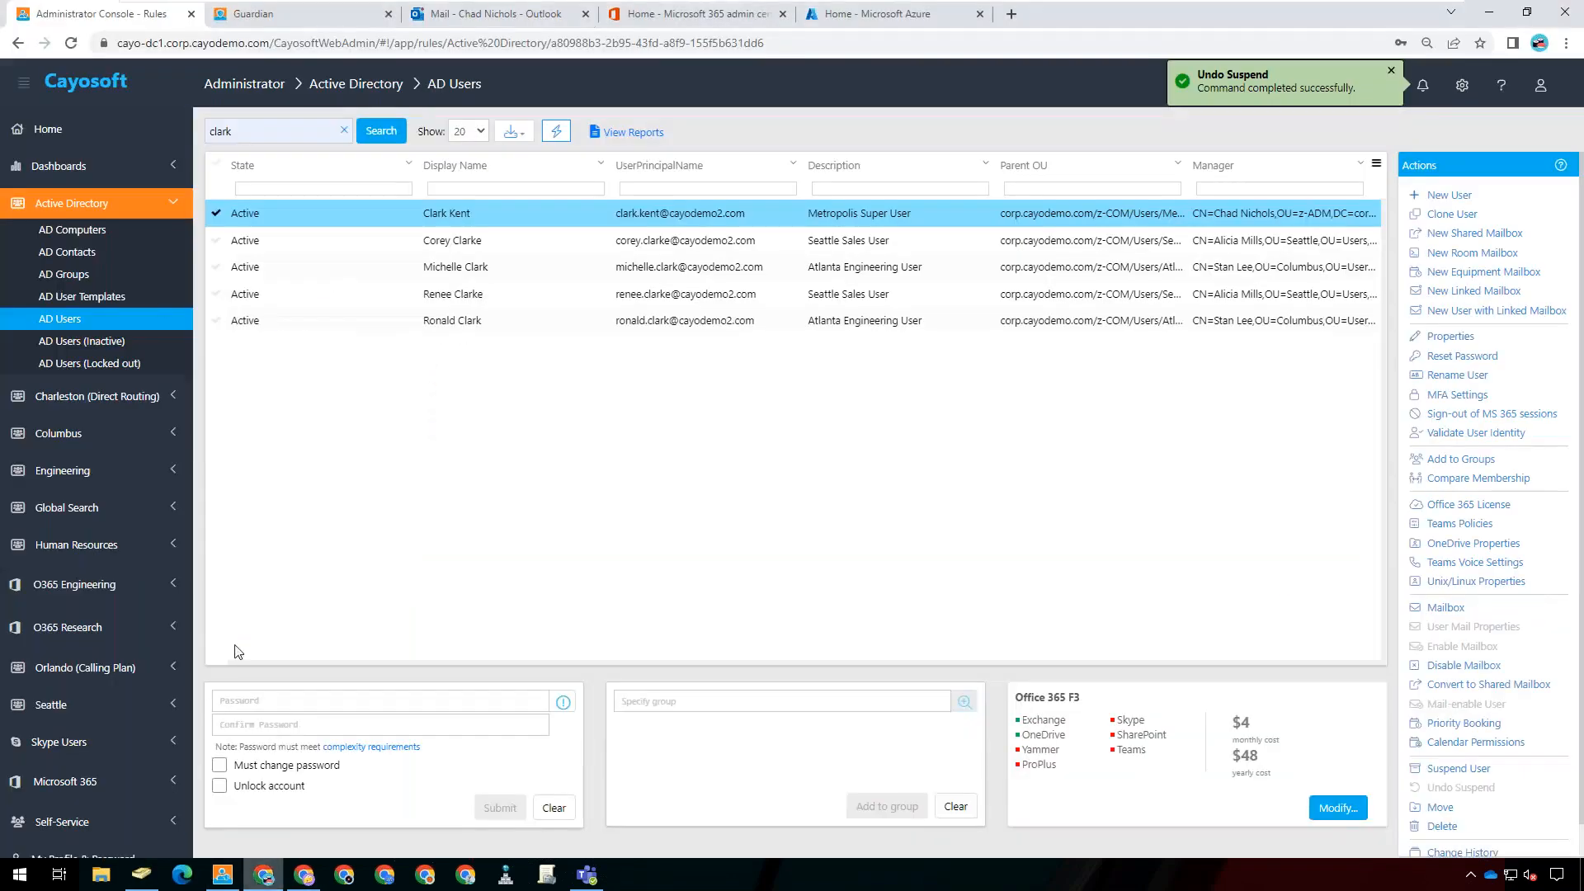
pyautogui.click(344, 130)
pyautogui.click(316, 135)
pyautogui.write('arturo')
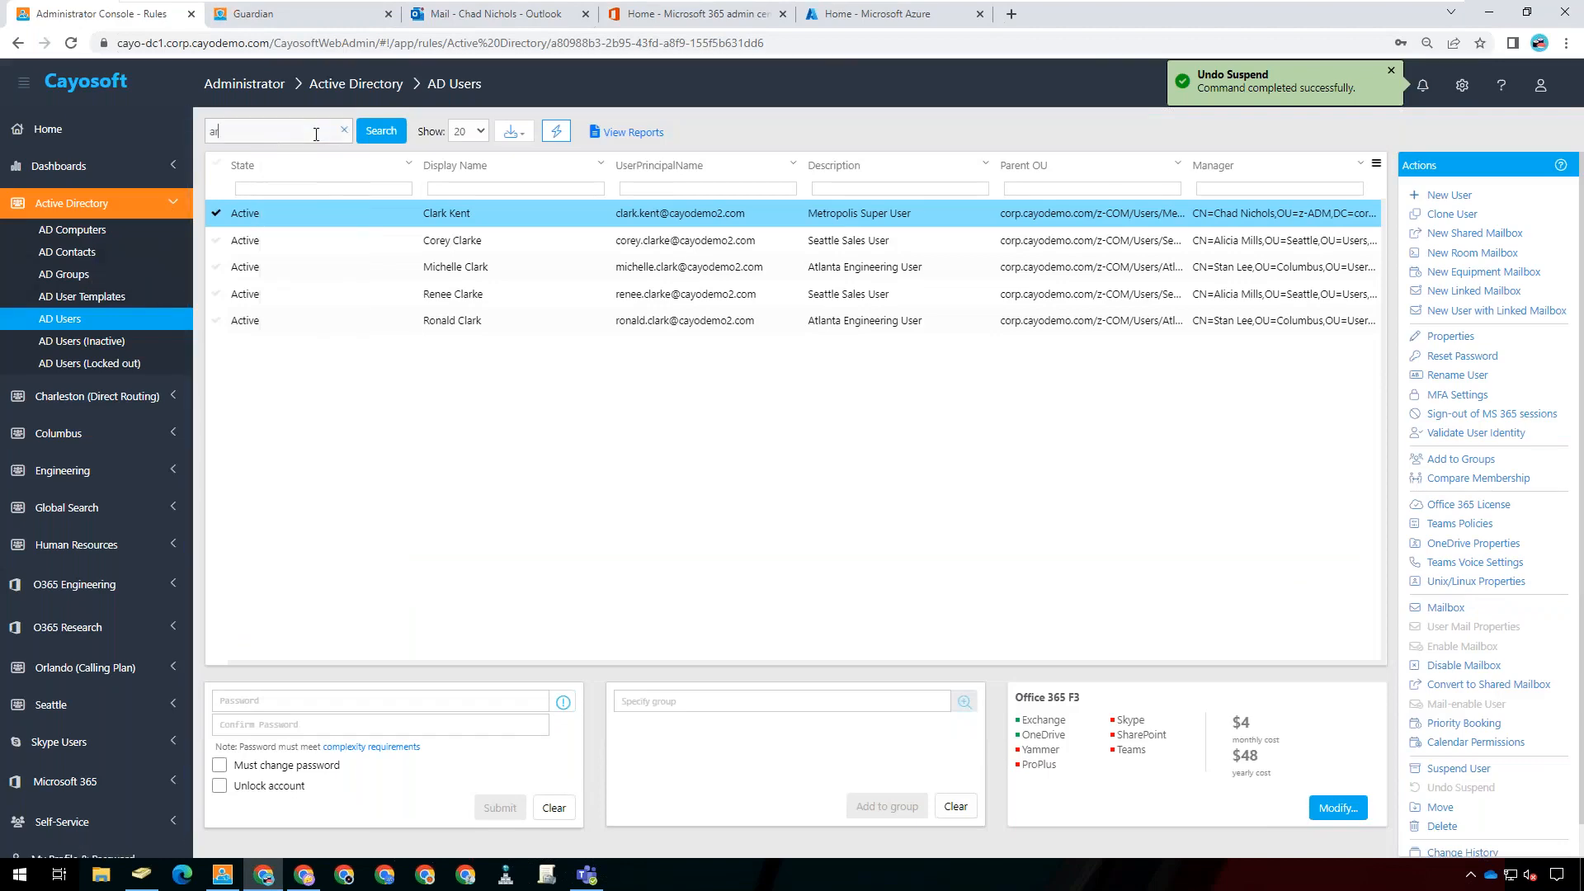
pyautogui.press('Return')
pyautogui.click(603, 212)
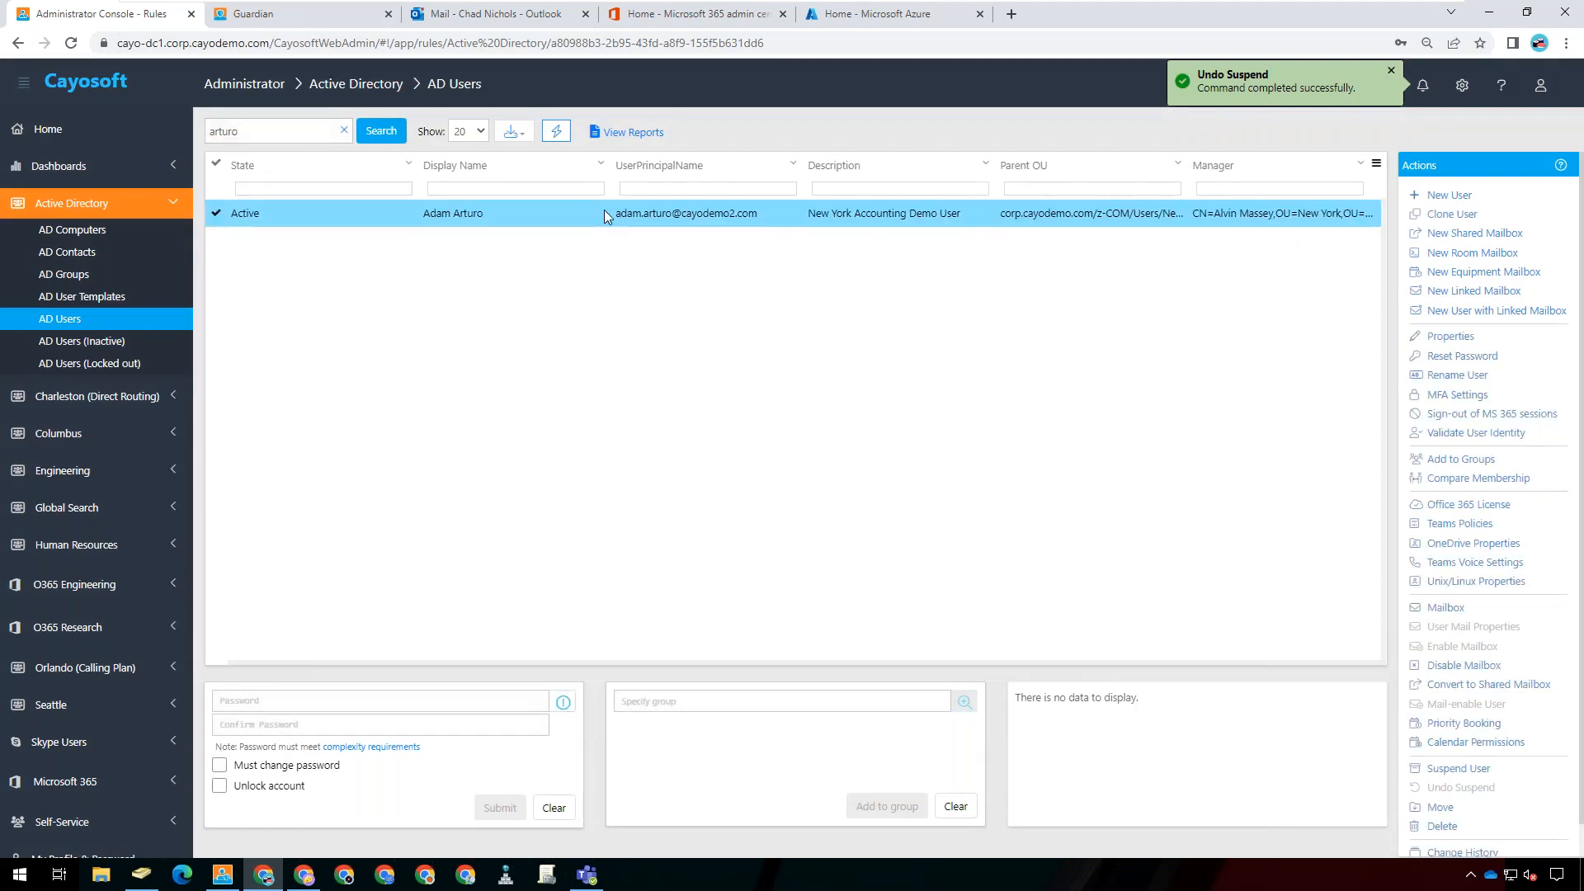
# - Review the provisioned user's Account, Organization, Contact and Member Of properties and the Office 365 license assignment without changes
pyautogui.click(1434, 338)
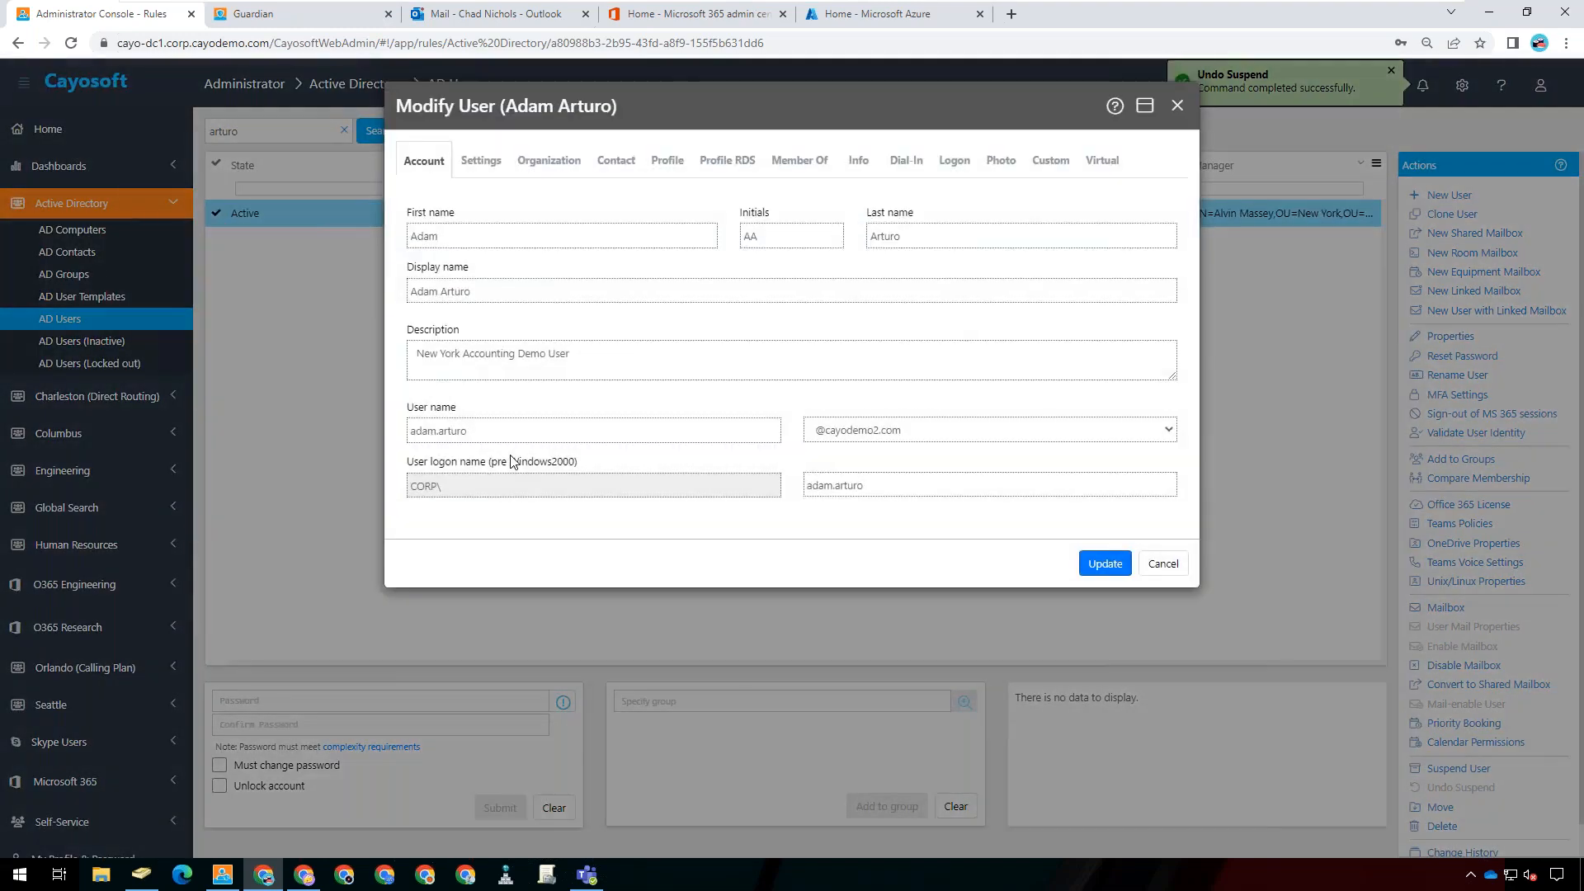
pyautogui.click(564, 159)
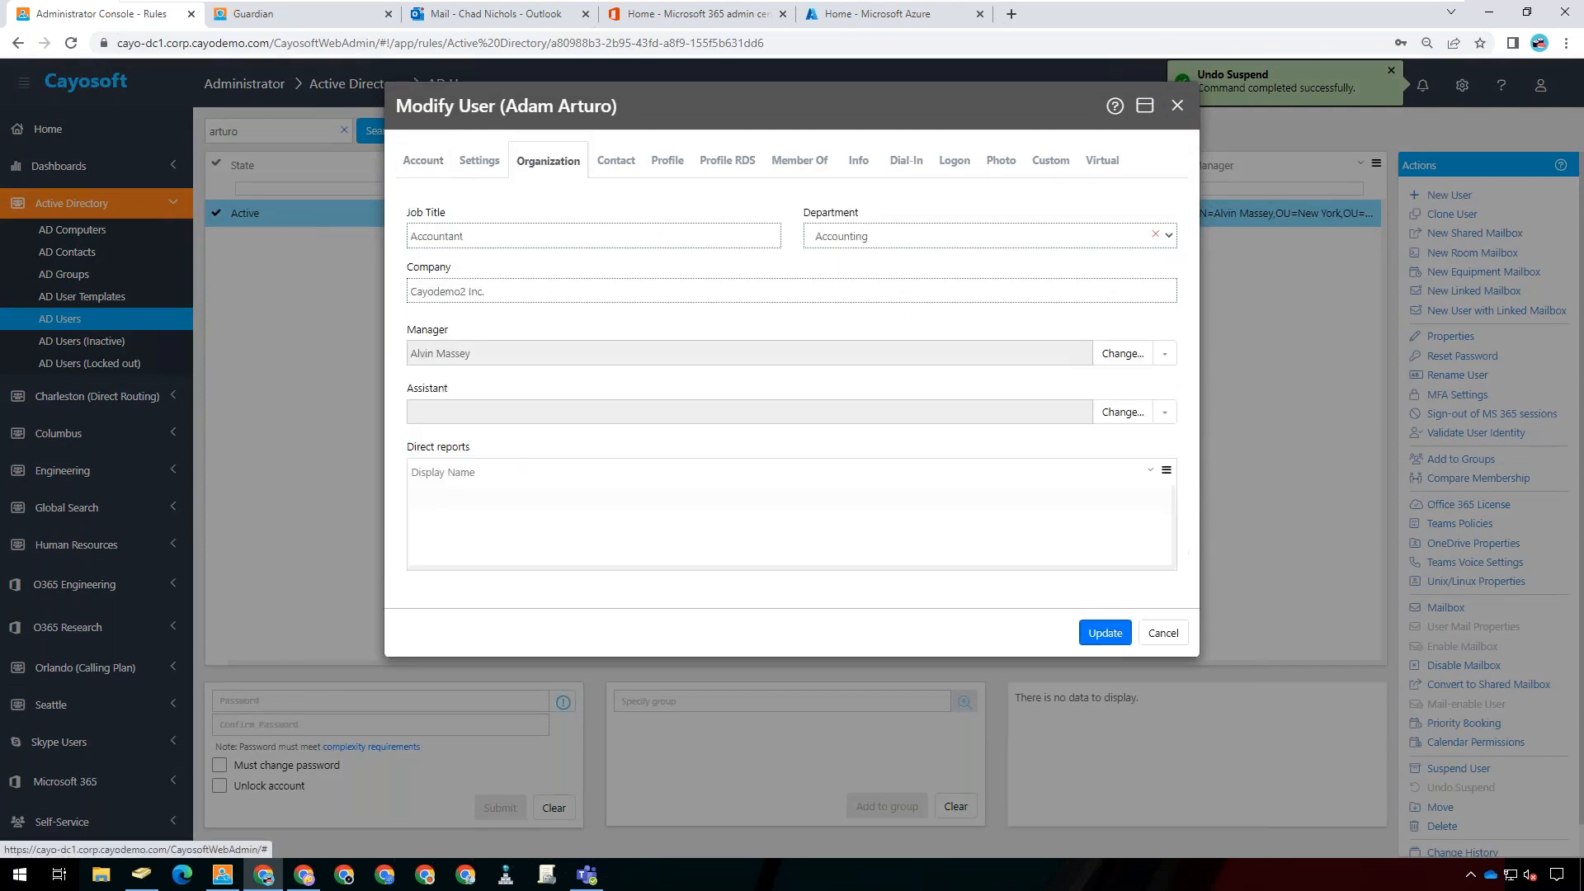
pyautogui.click(616, 161)
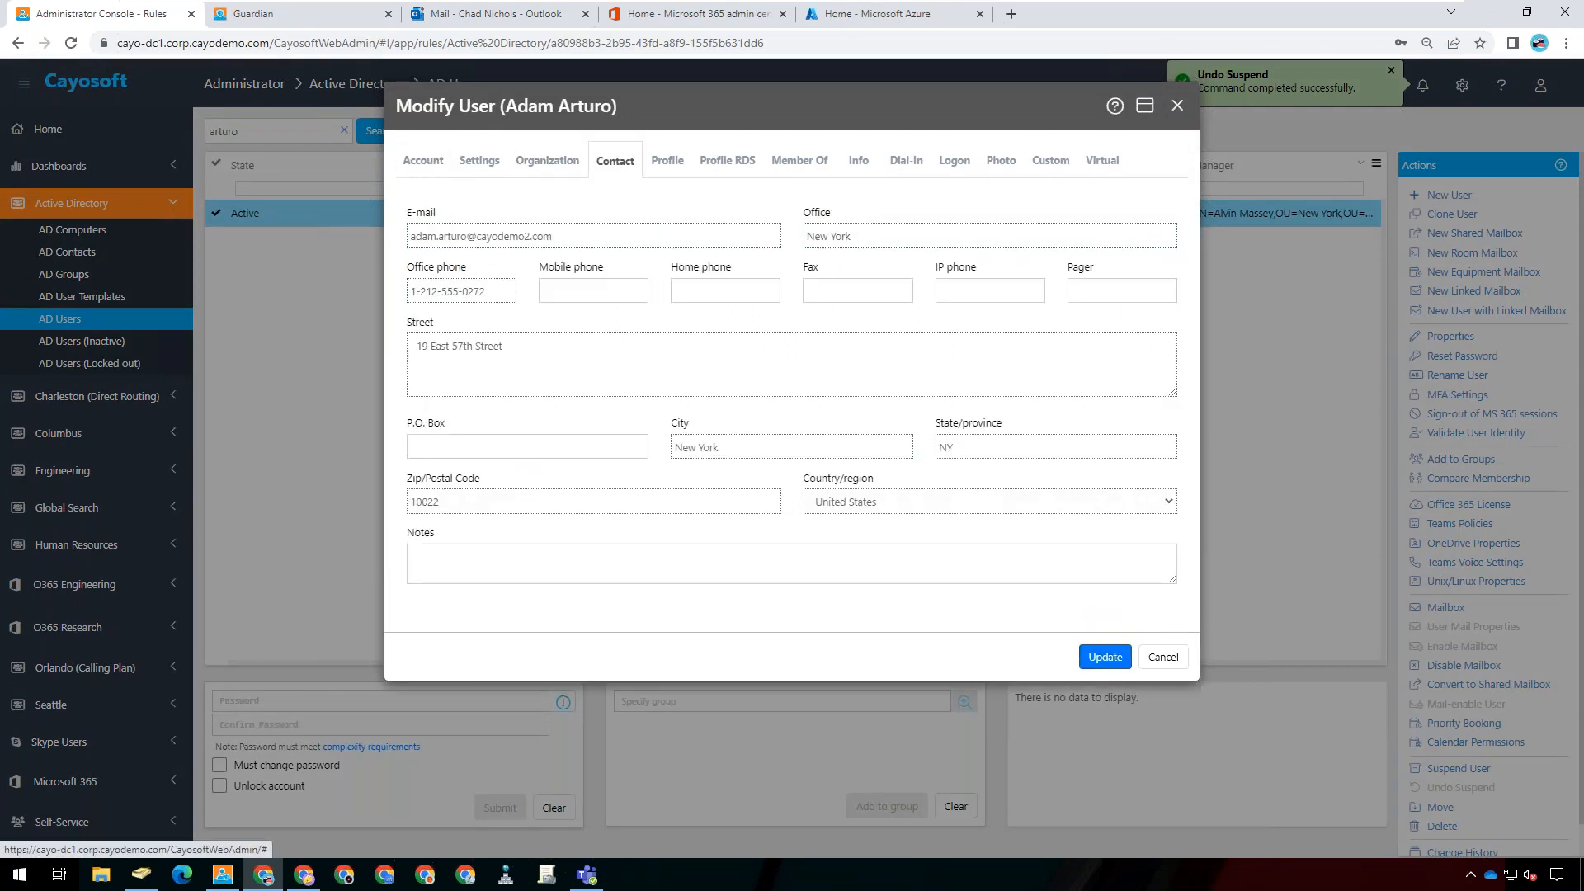
pyautogui.click(791, 165)
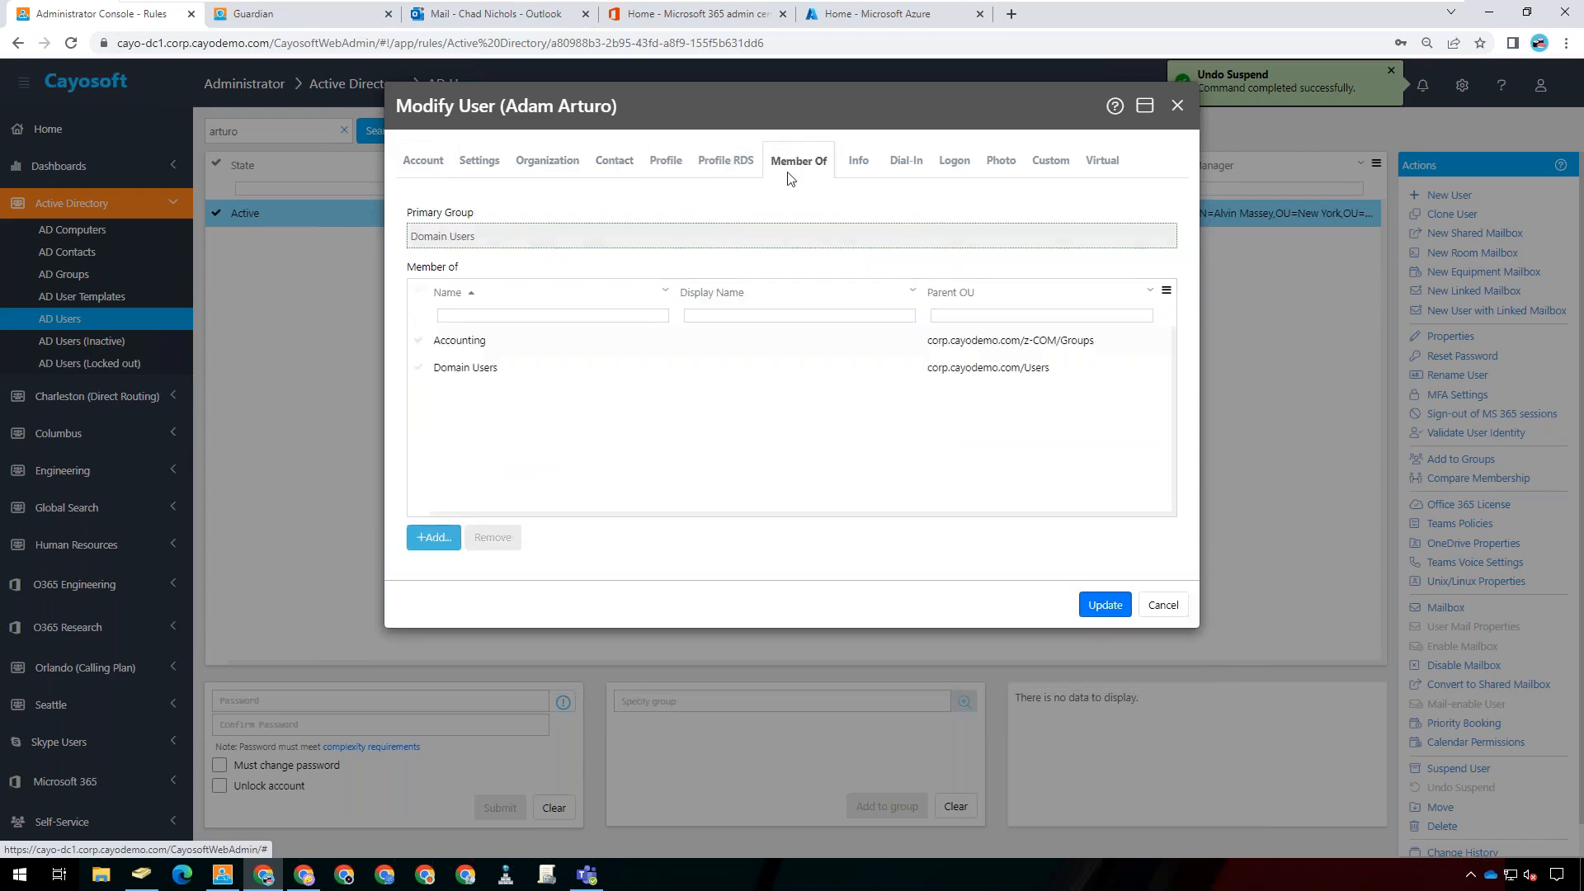
pyautogui.click(566, 346)
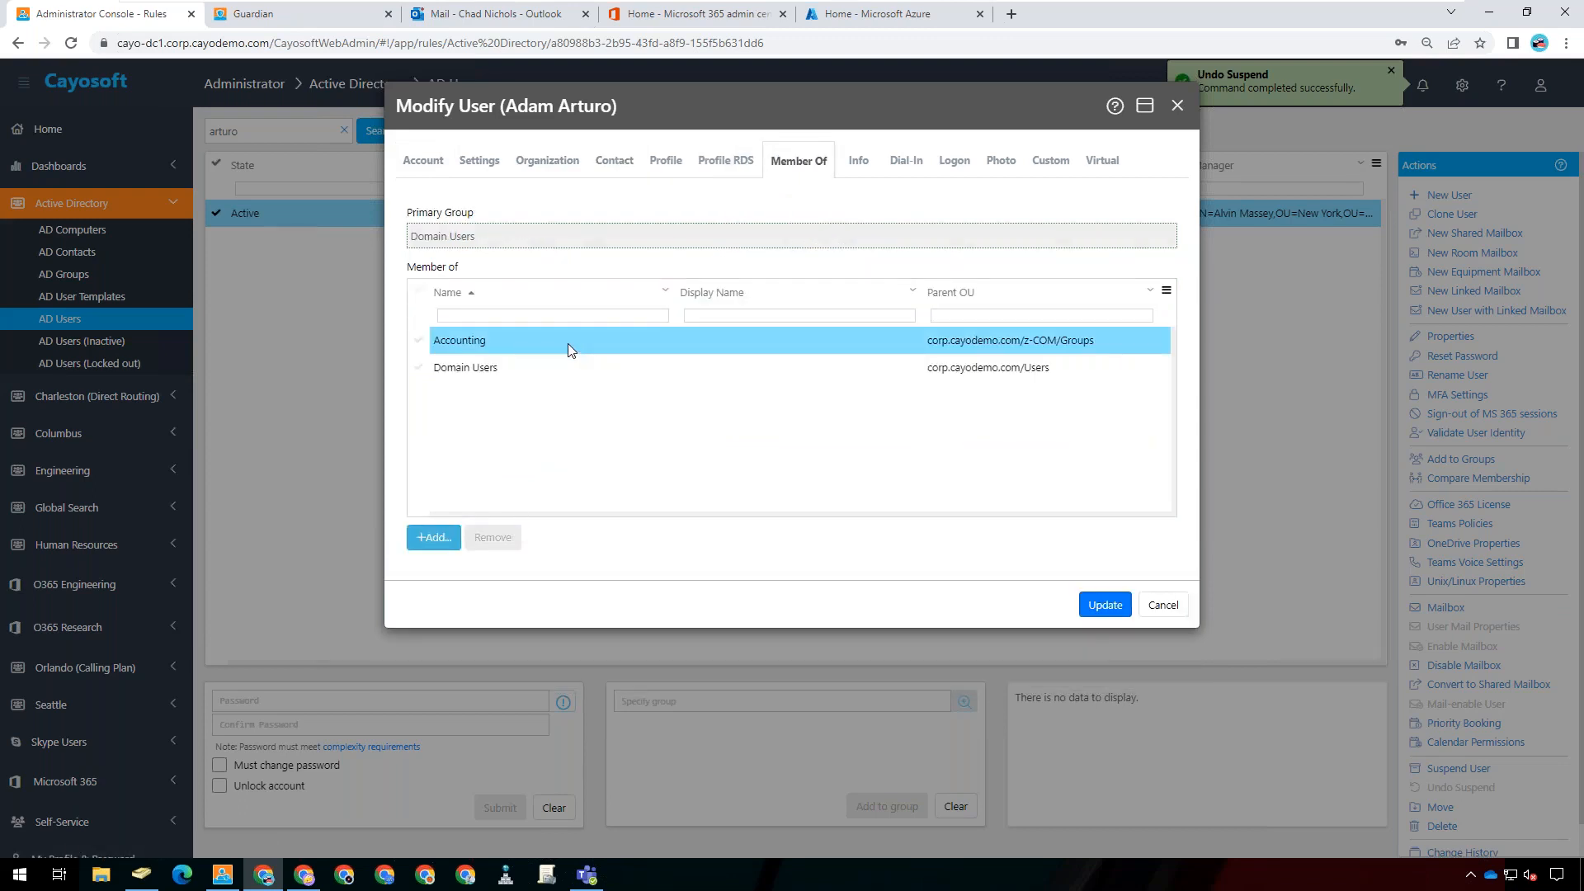
pyautogui.click(1172, 110)
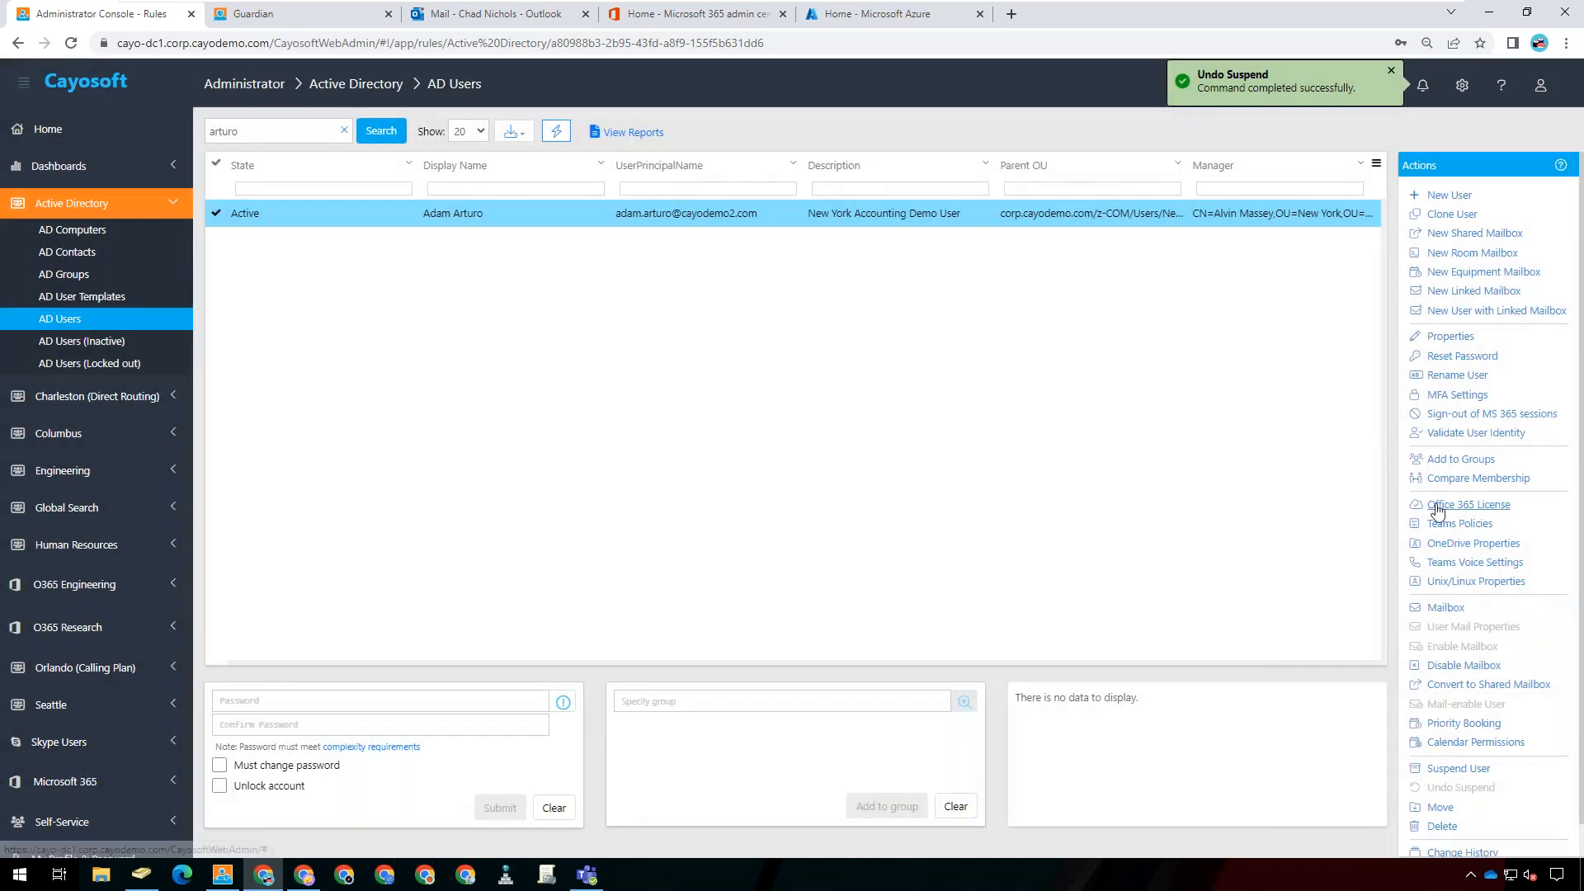
pyautogui.click(1437, 505)
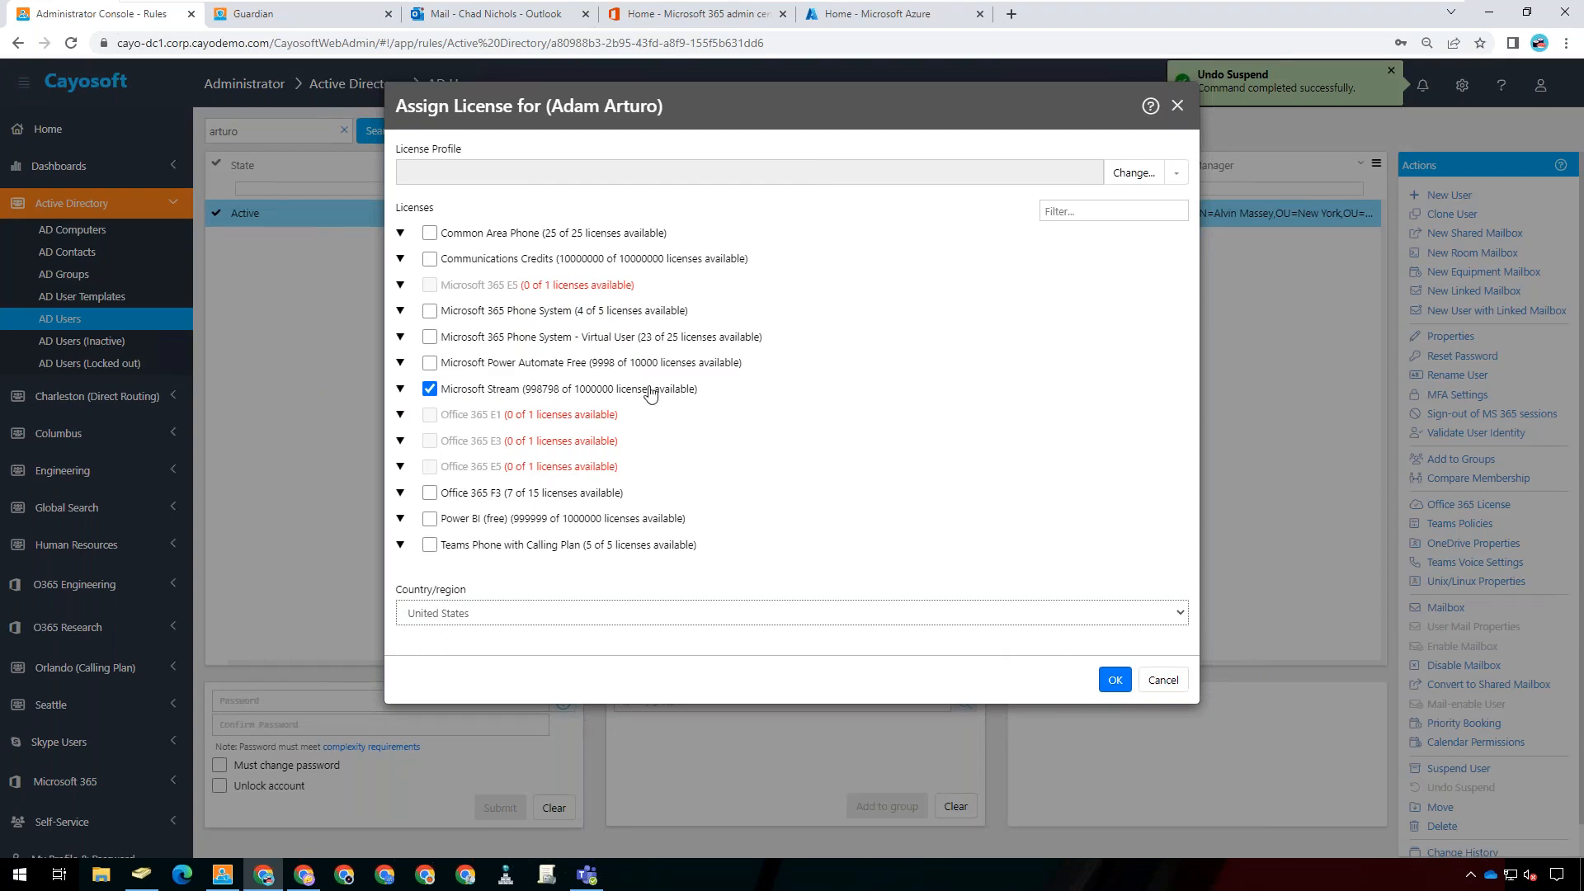
pyautogui.click(1162, 681)
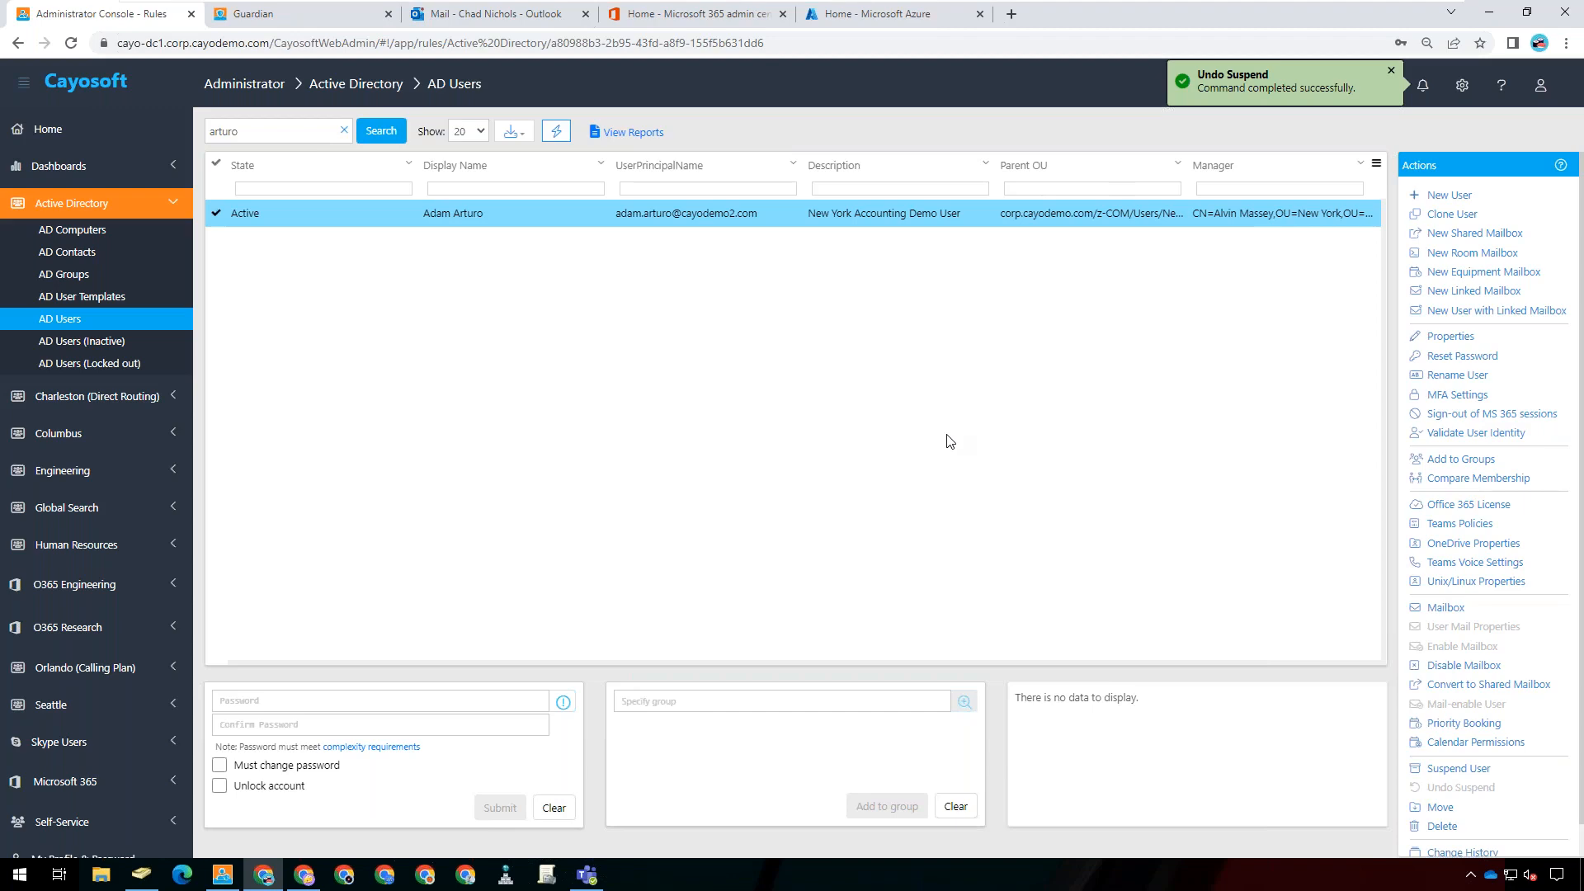
# - Switch back to the Automation & Configuration Console and view the Provision Hybrid Users runbook's scheduling options, leaving the schedule disabled
pyautogui.click(223, 874)
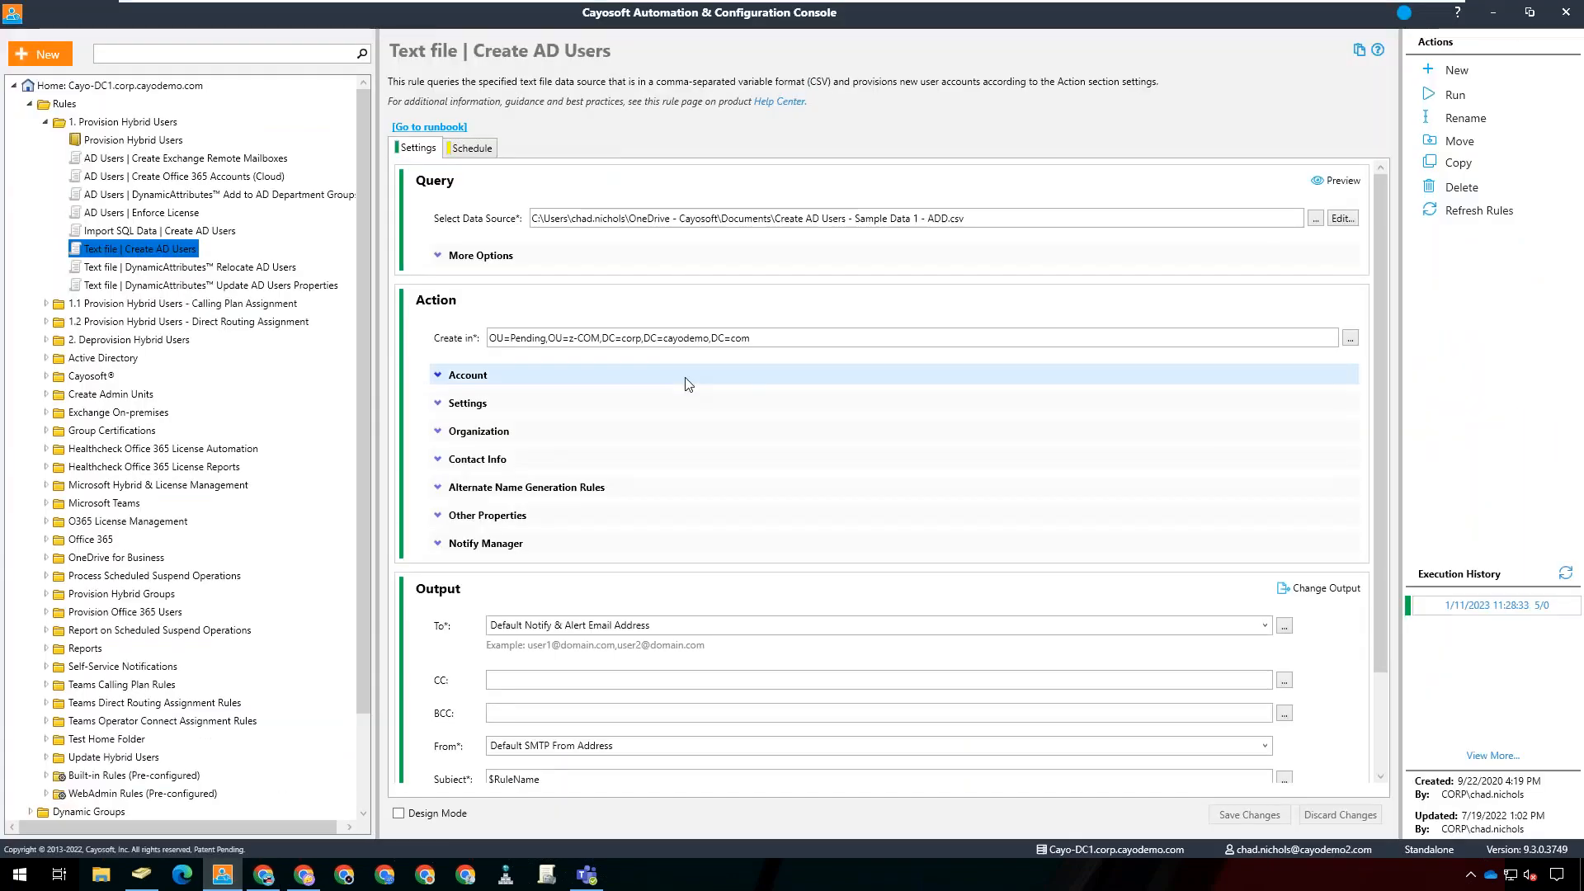
pyautogui.click(432, 129)
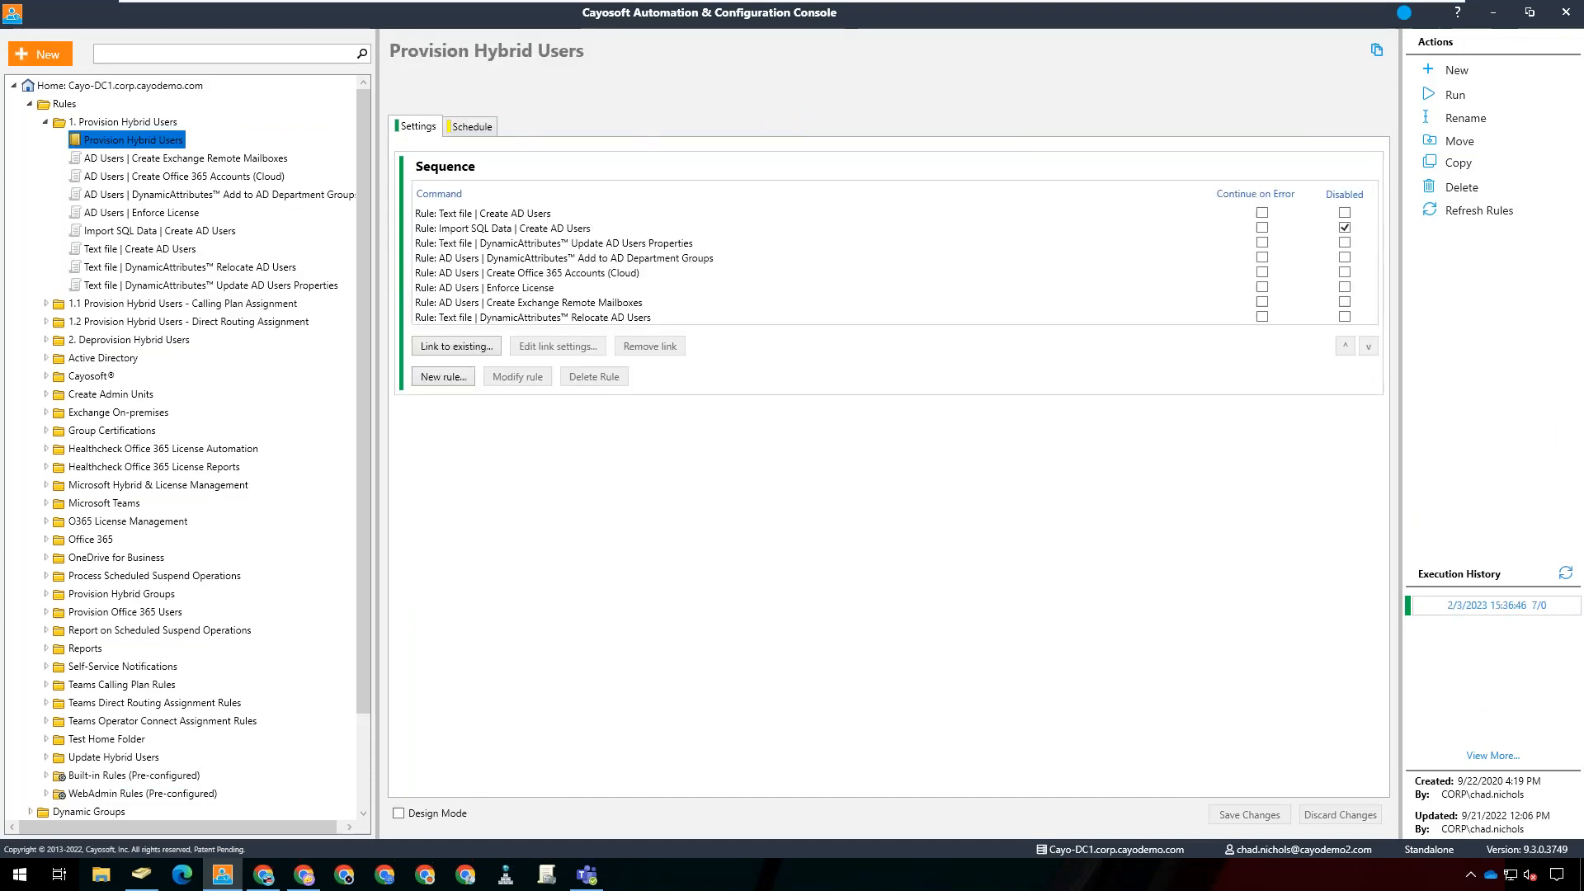
pyautogui.click(465, 130)
pyautogui.click(422, 196)
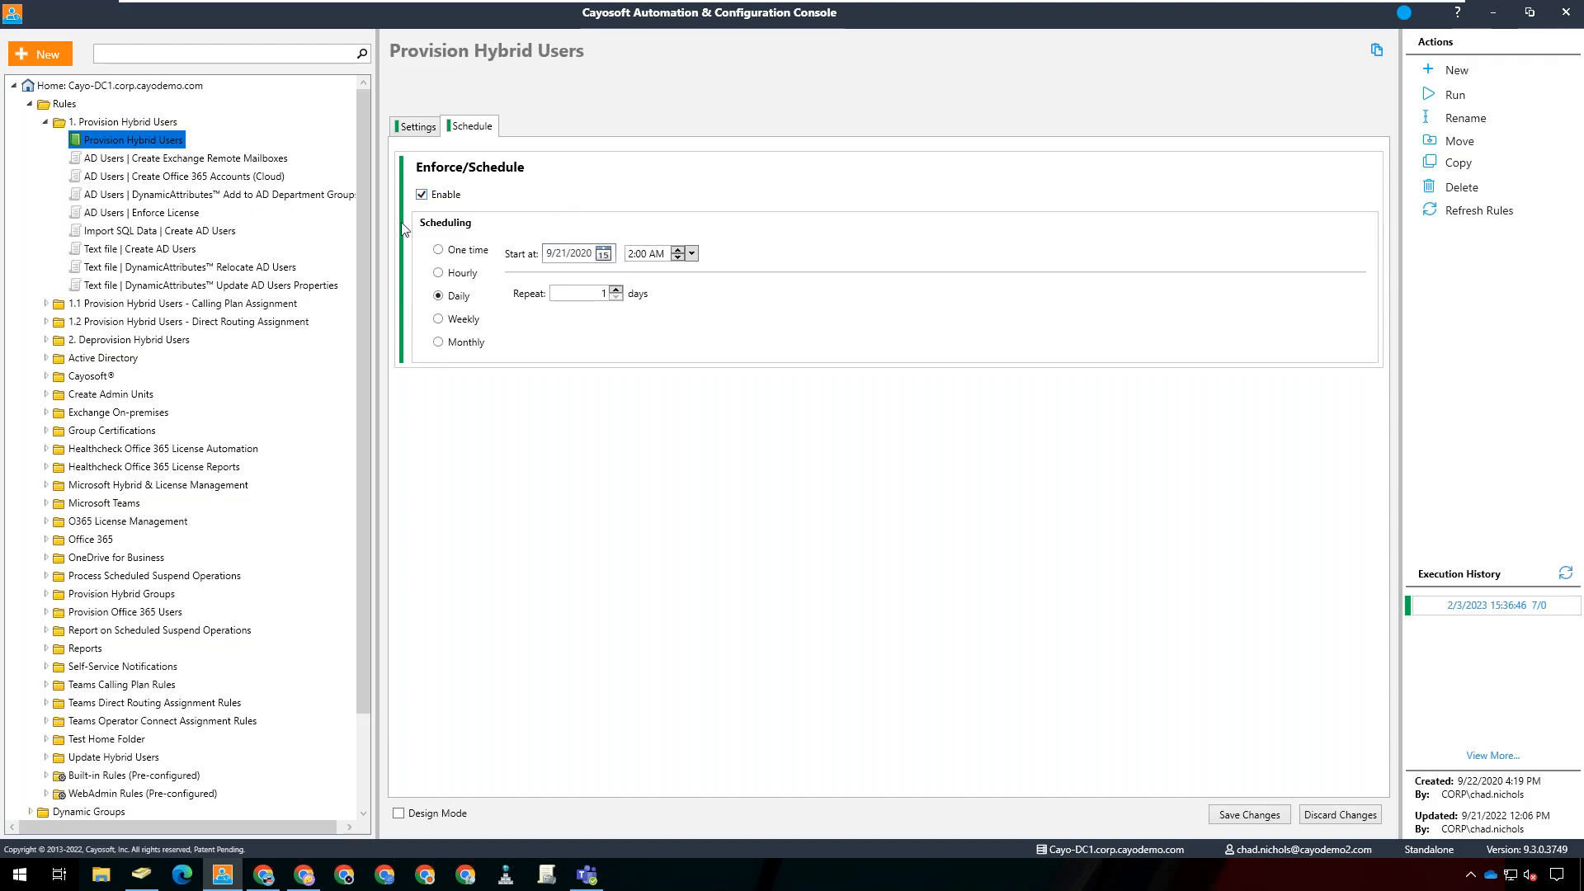
pyautogui.click(421, 195)
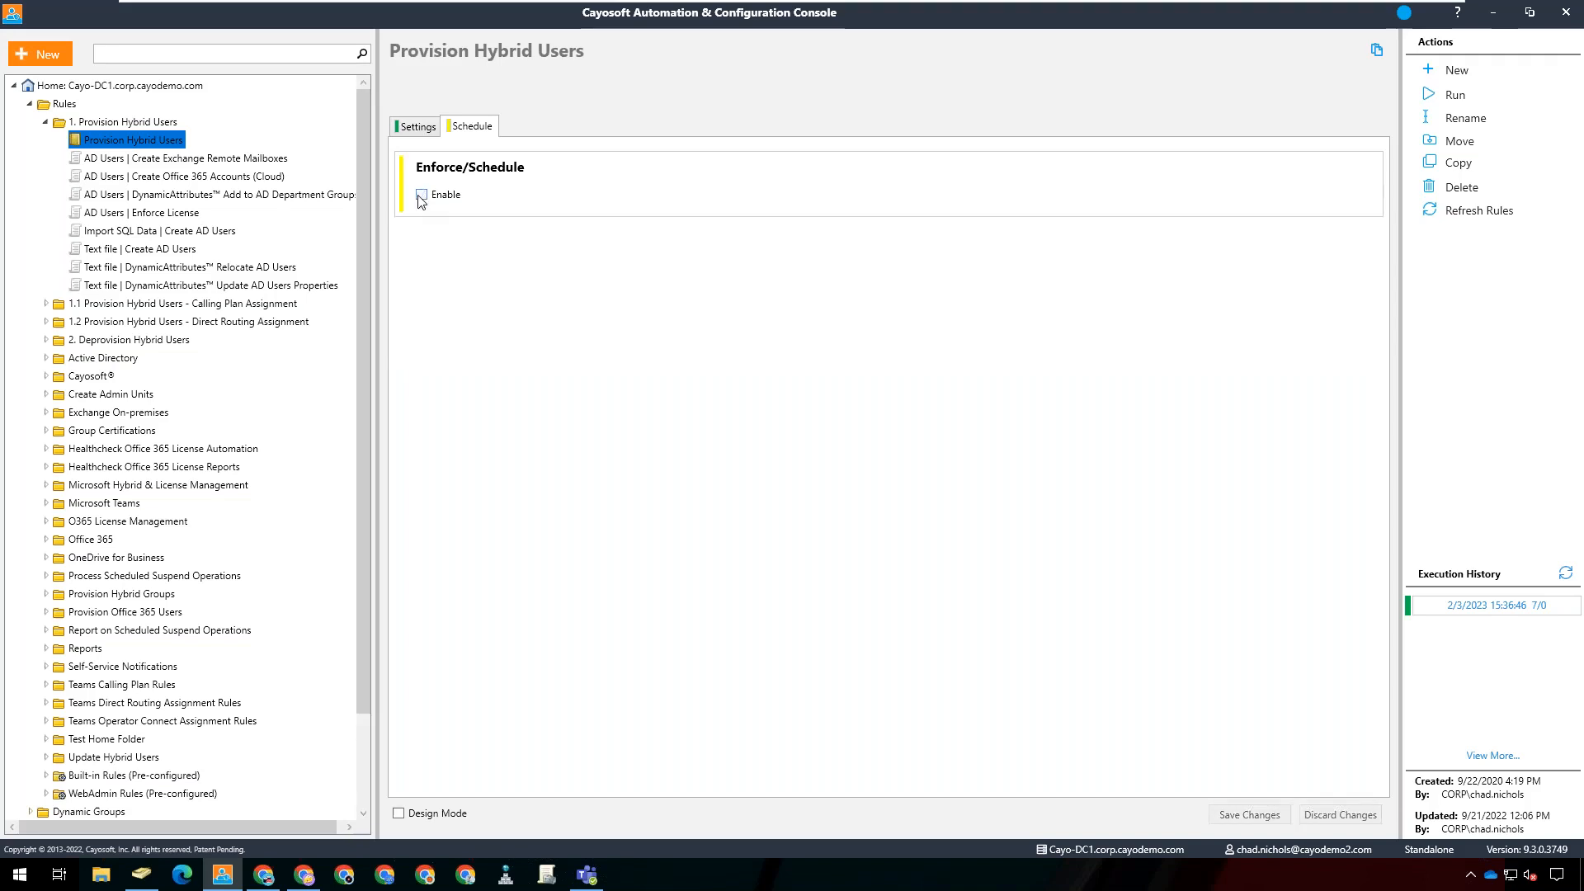
pyautogui.click(418, 127)
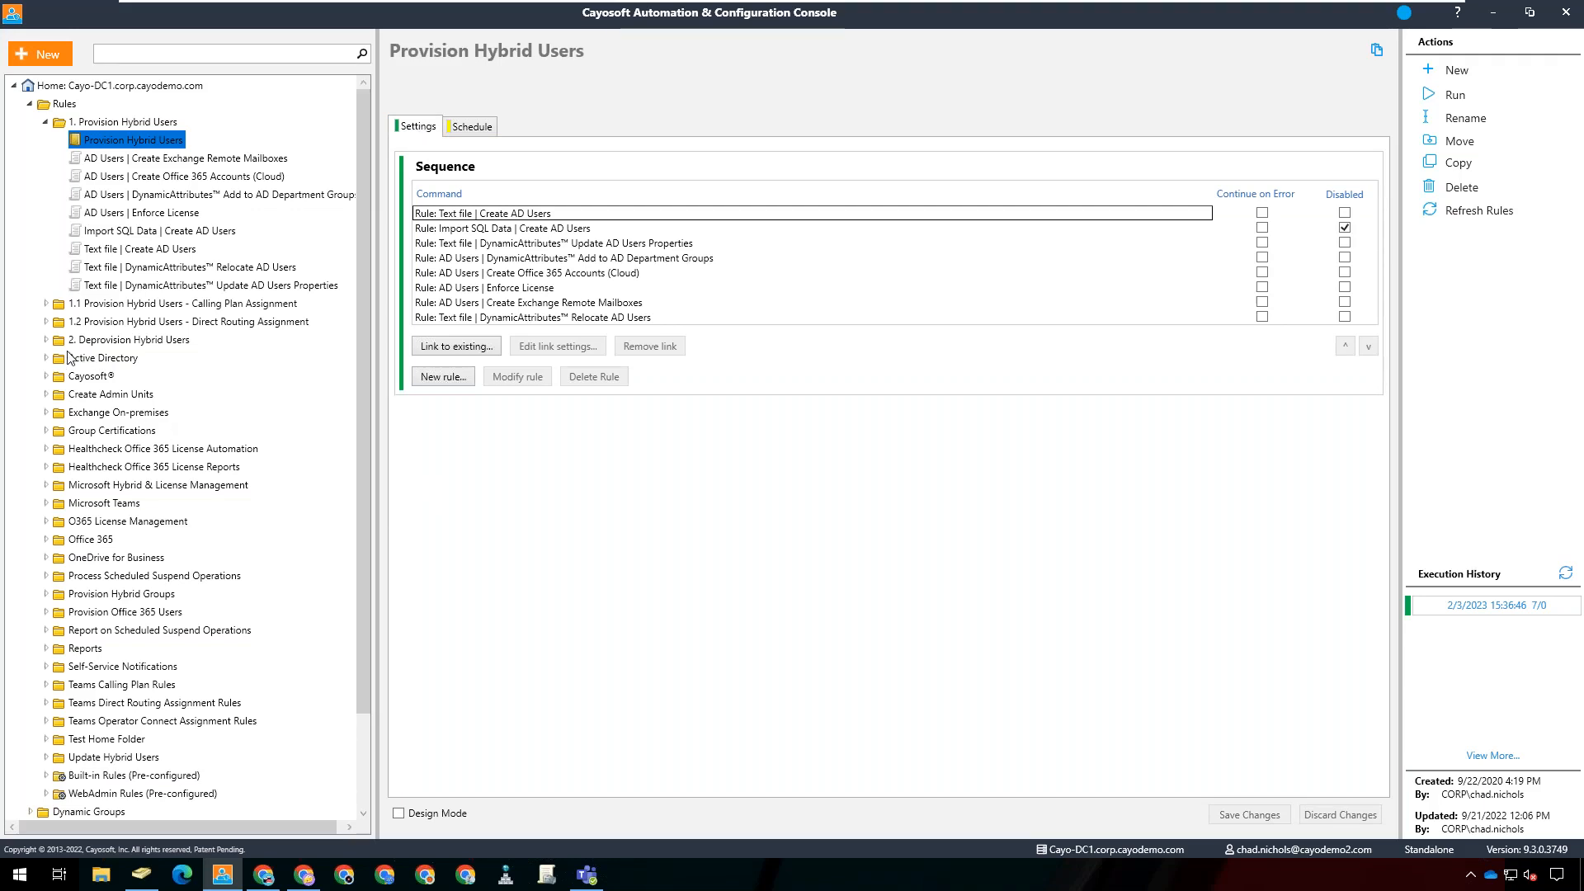
# - In the 2. Deprovision Hybrid Users folder, check the CSV data source of the Text file | Suspend AD Users rule and run the rule
pyautogui.click(45, 340)
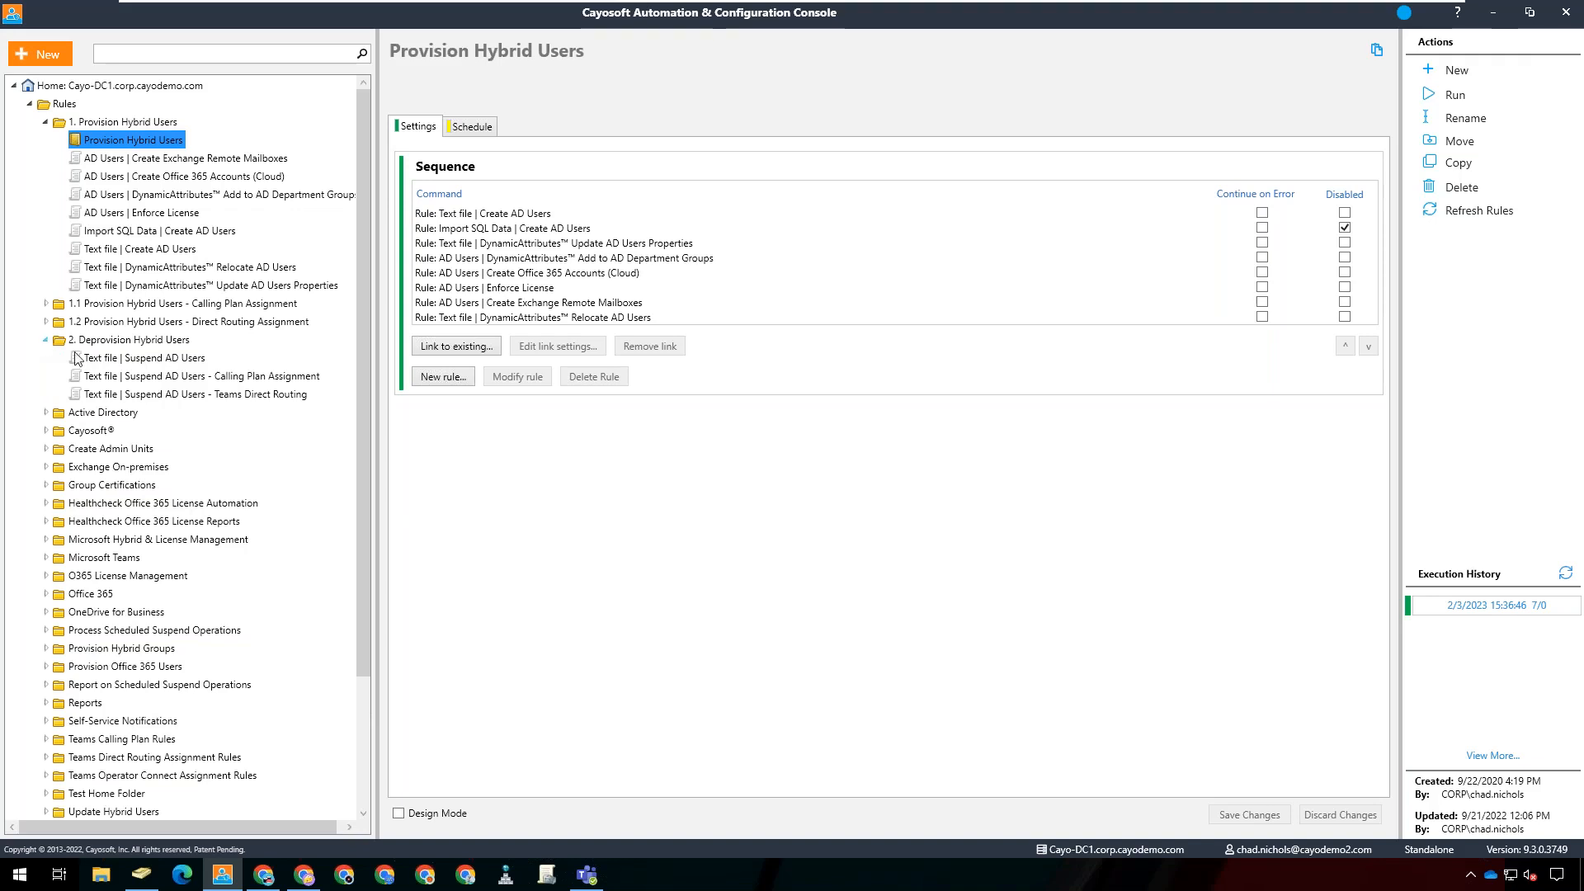
pyautogui.click(169, 365)
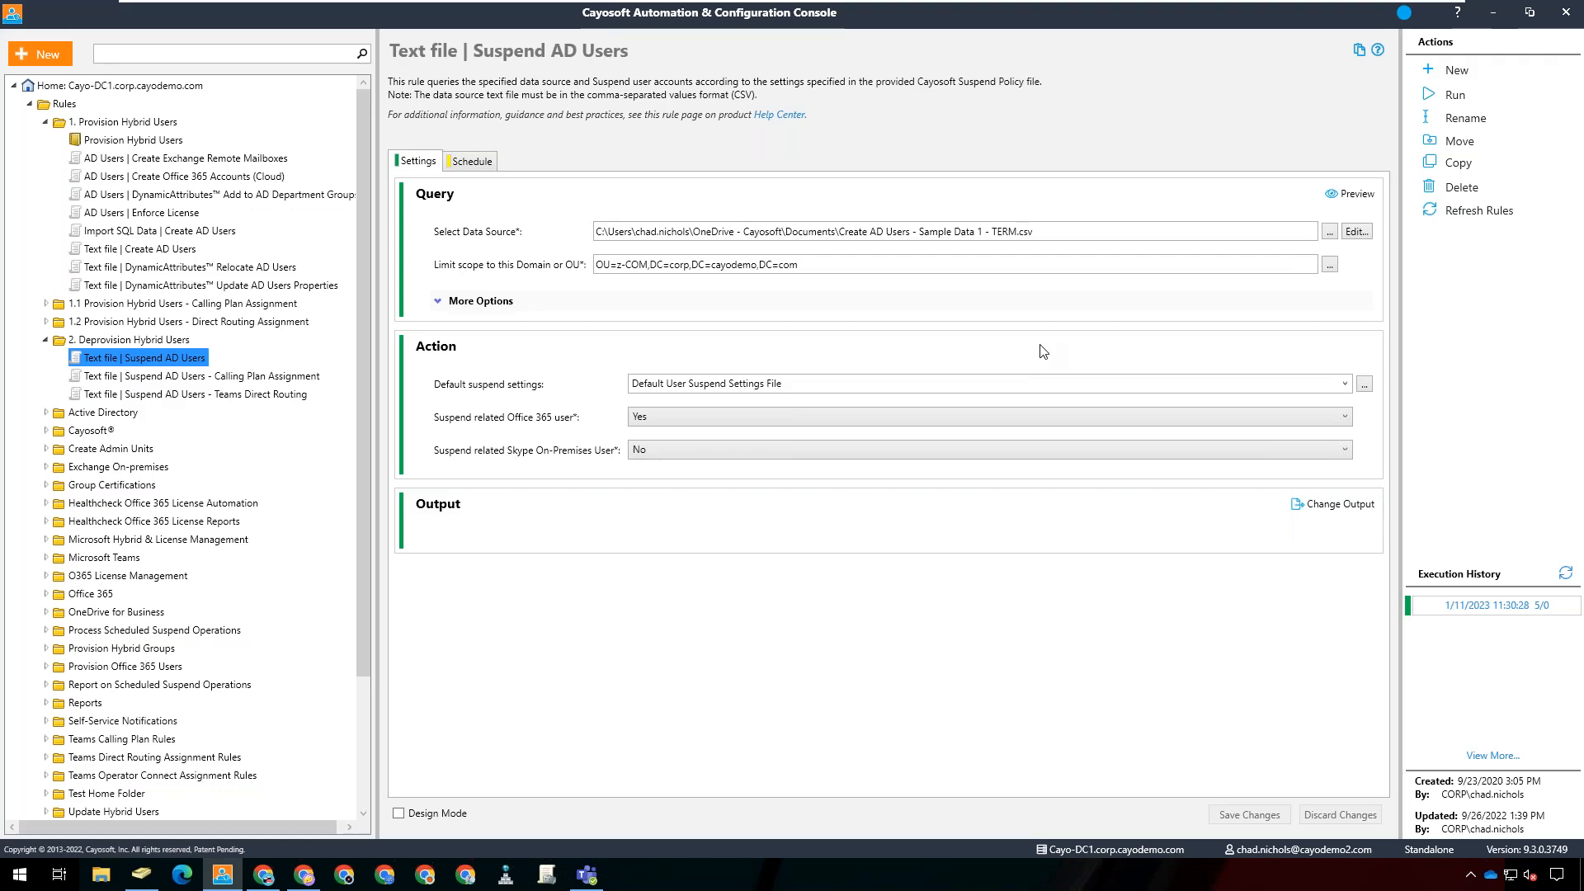
pyautogui.click(1357, 231)
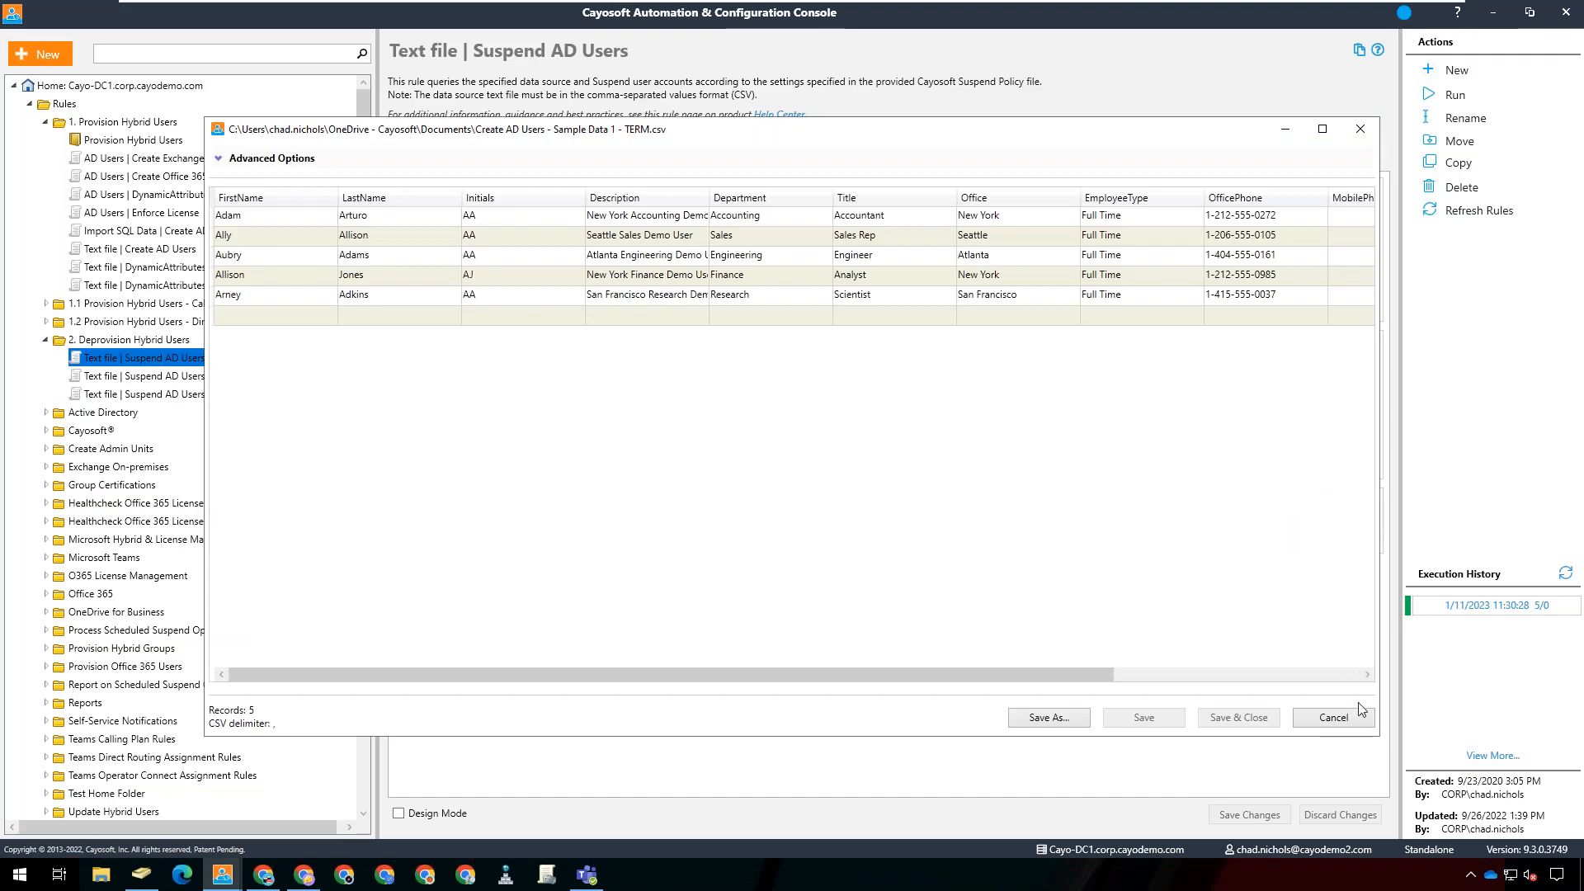
pyautogui.click(1333, 717)
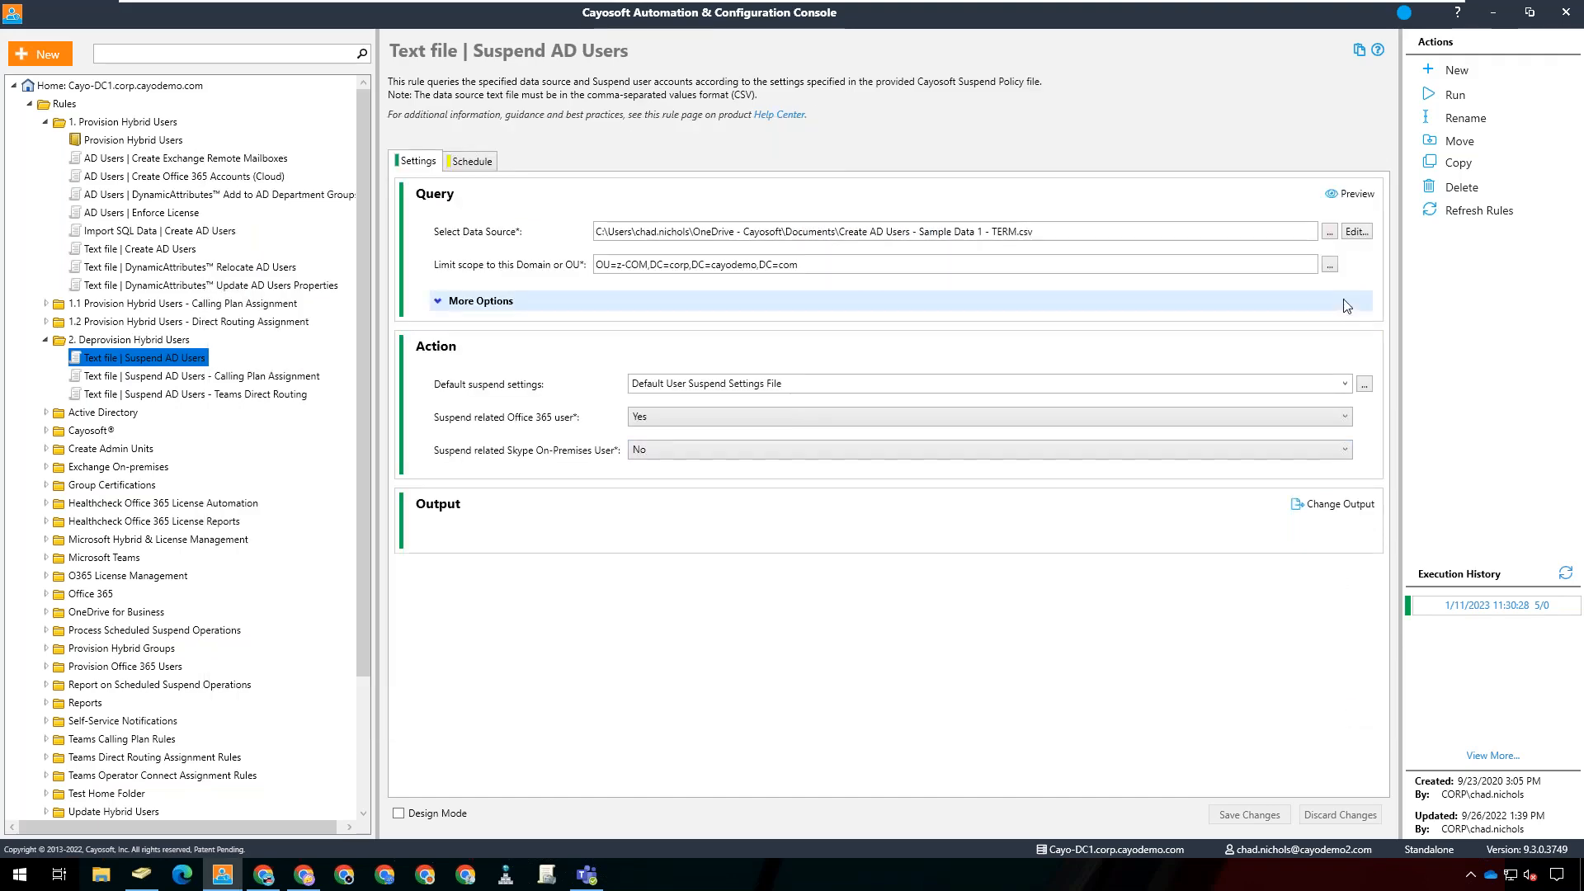
pyautogui.click(1436, 97)
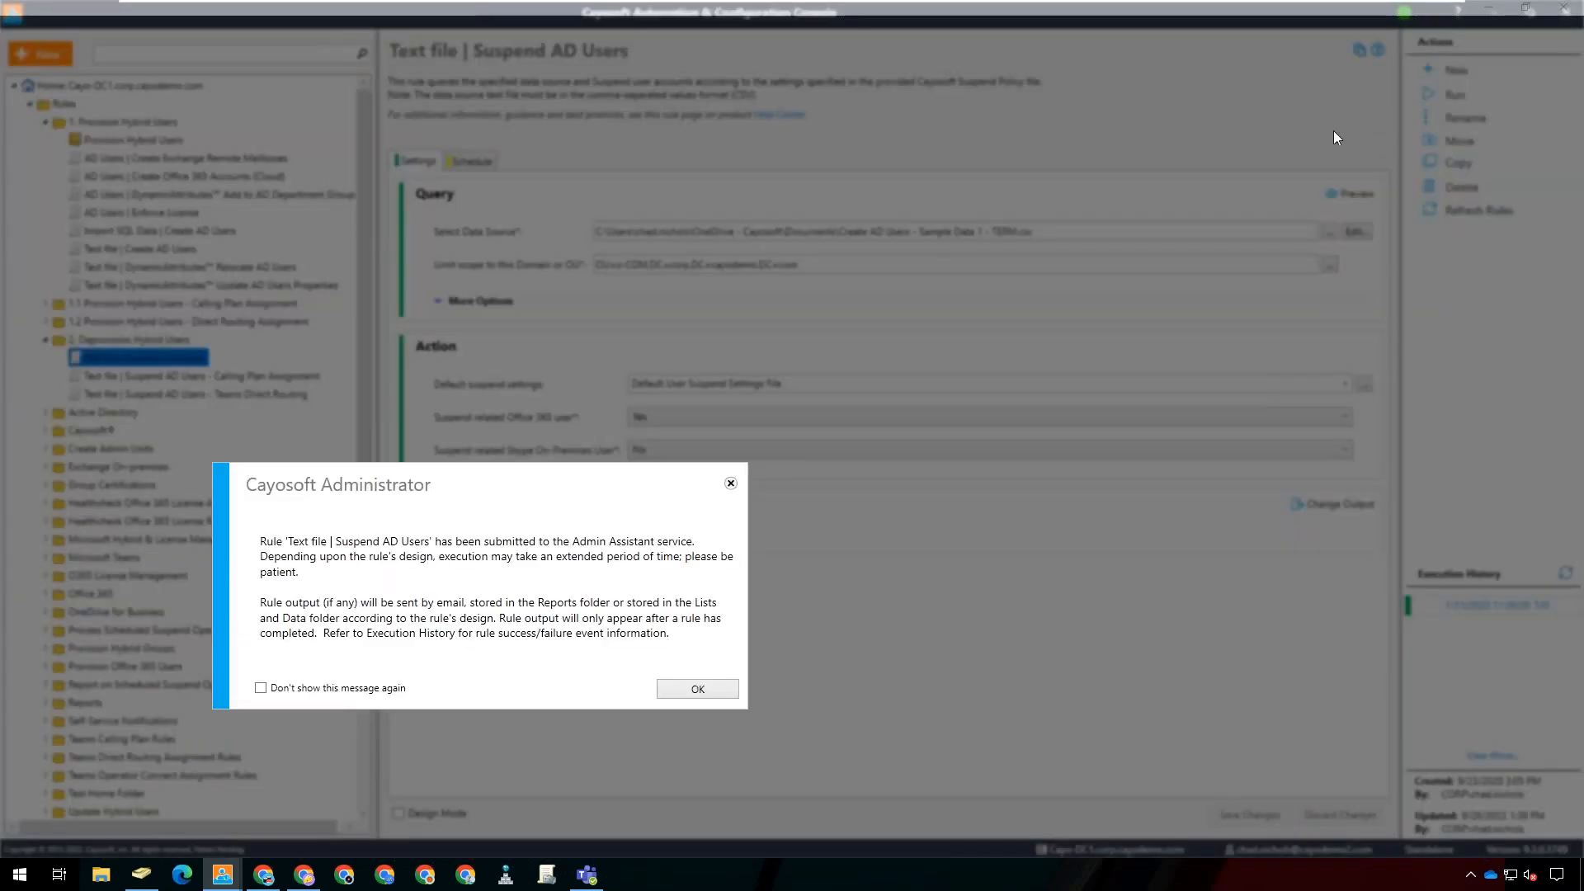
pyautogui.click(698, 689)
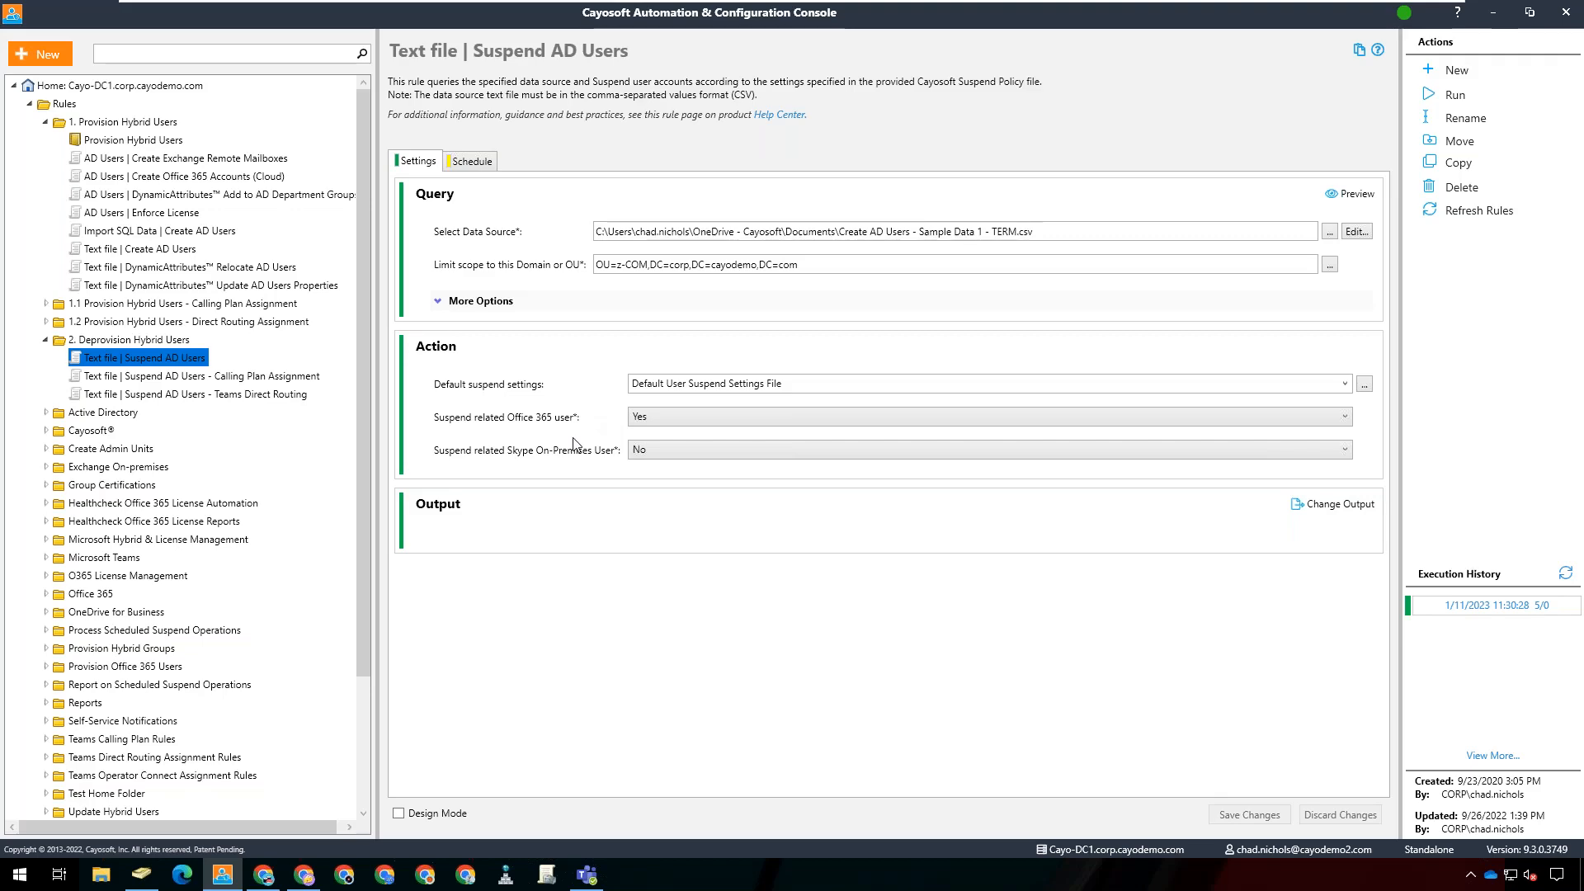
# - Switch to the web Administrator Console, repeat the AD Users search, and review the suspended user's Account, Organization, Contact and Member Of properties without changes
pyautogui.click(279, 881)
pyautogui.click(381, 130)
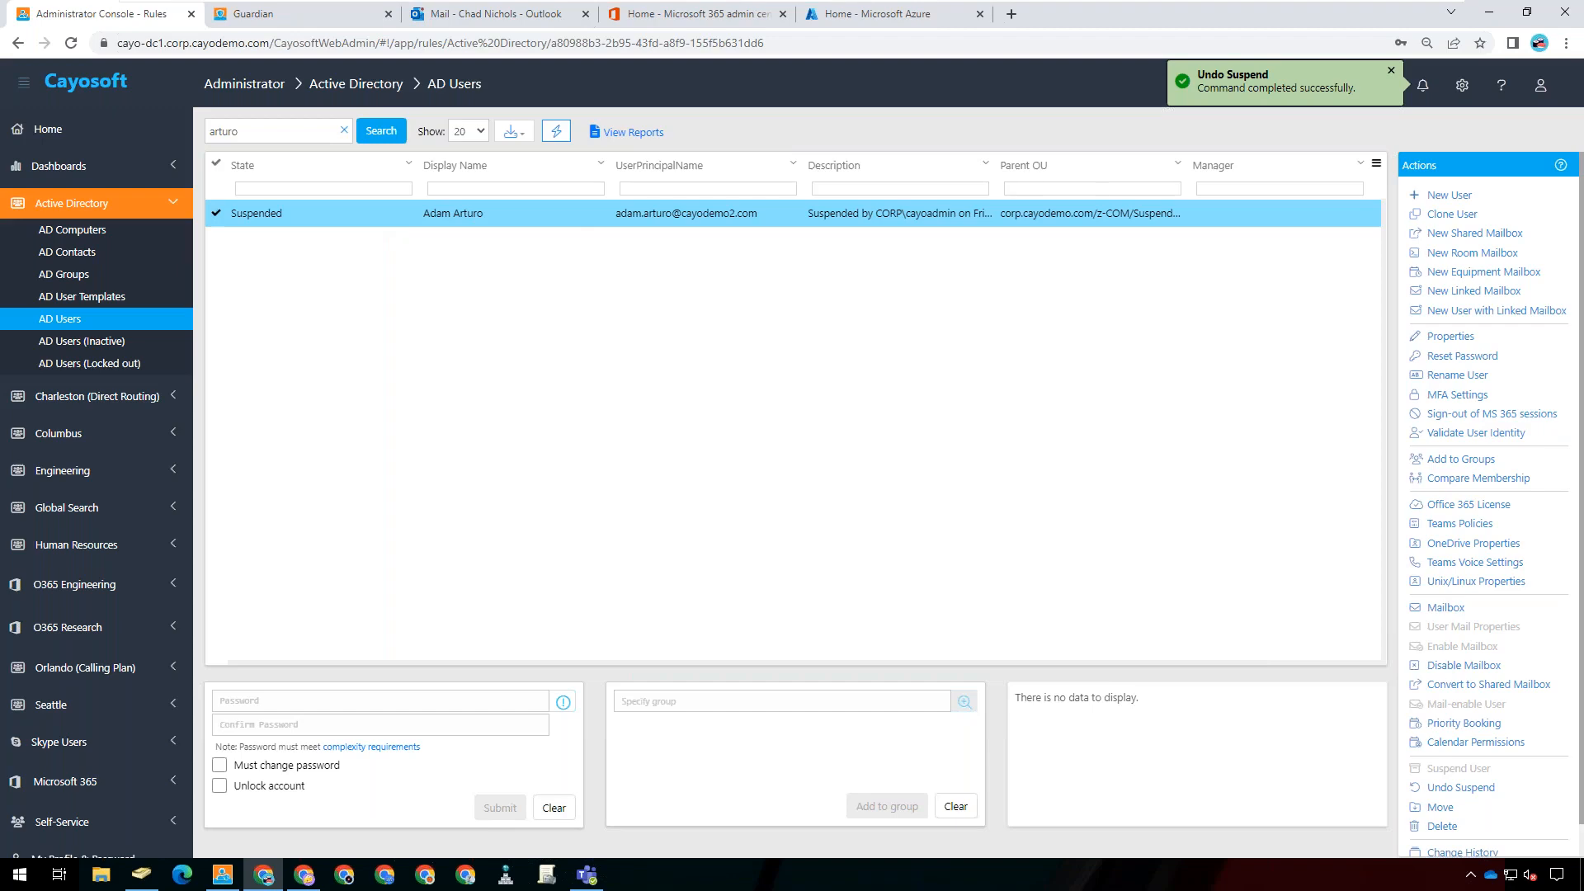
pyautogui.click(1451, 338)
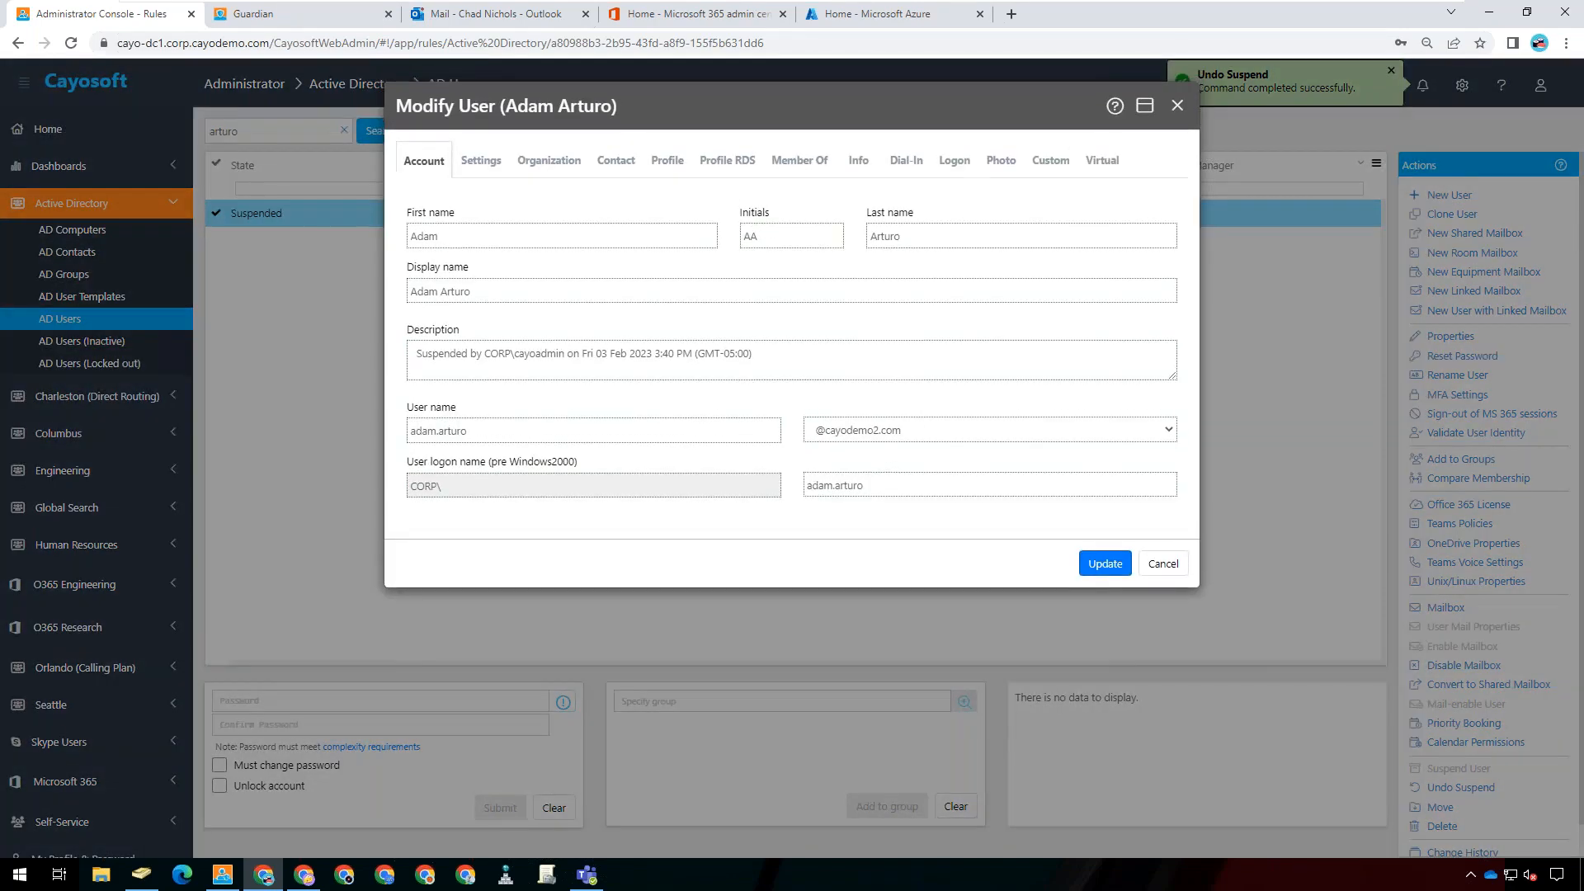
pyautogui.click(548, 161)
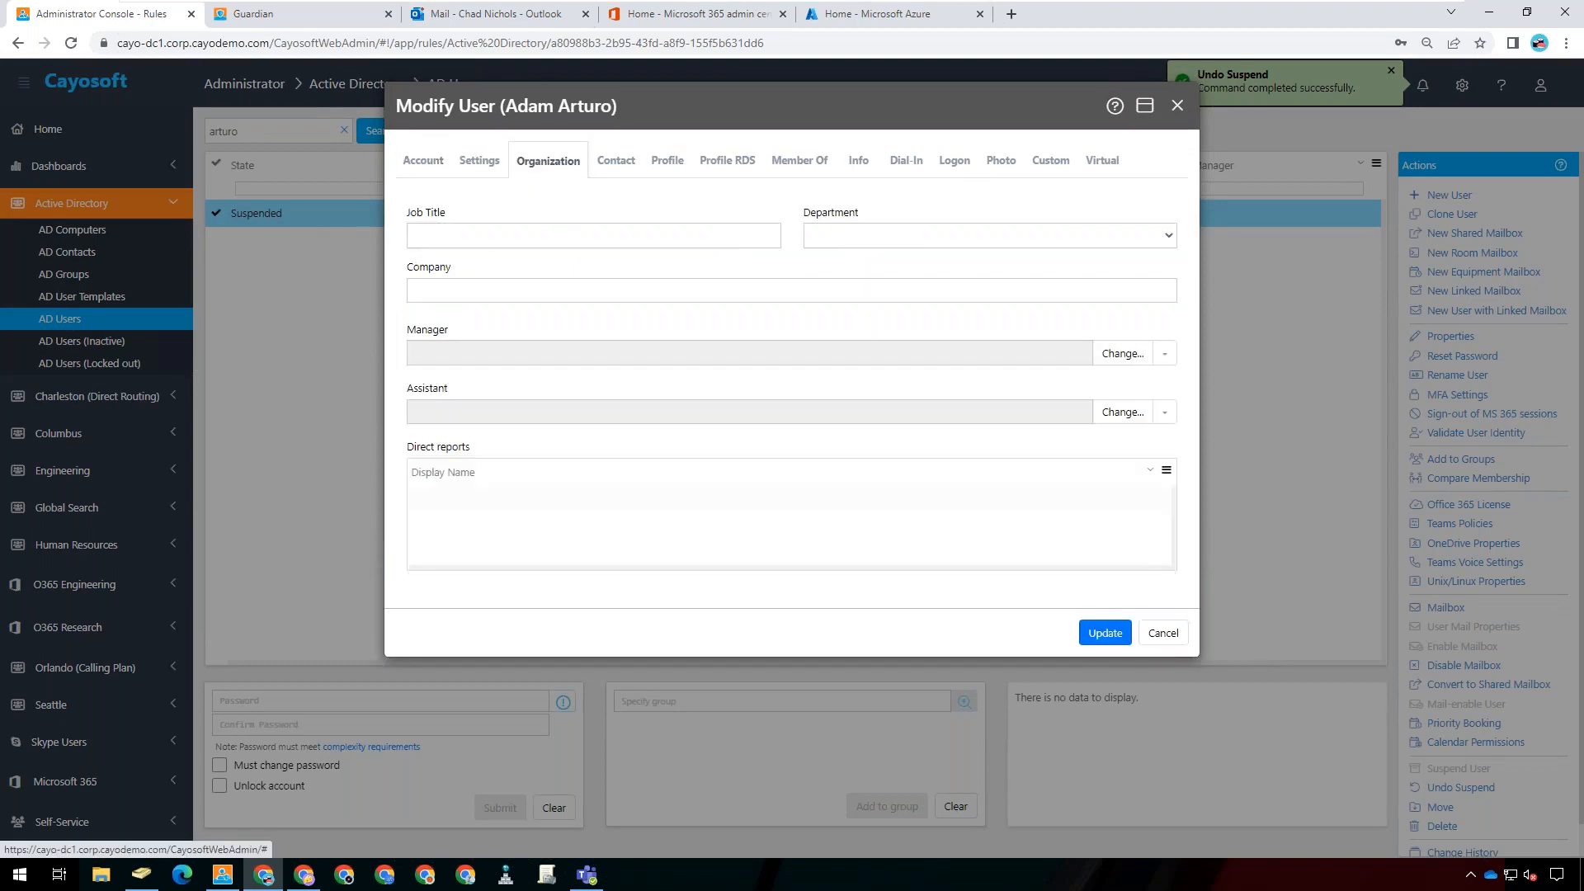
pyautogui.click(619, 162)
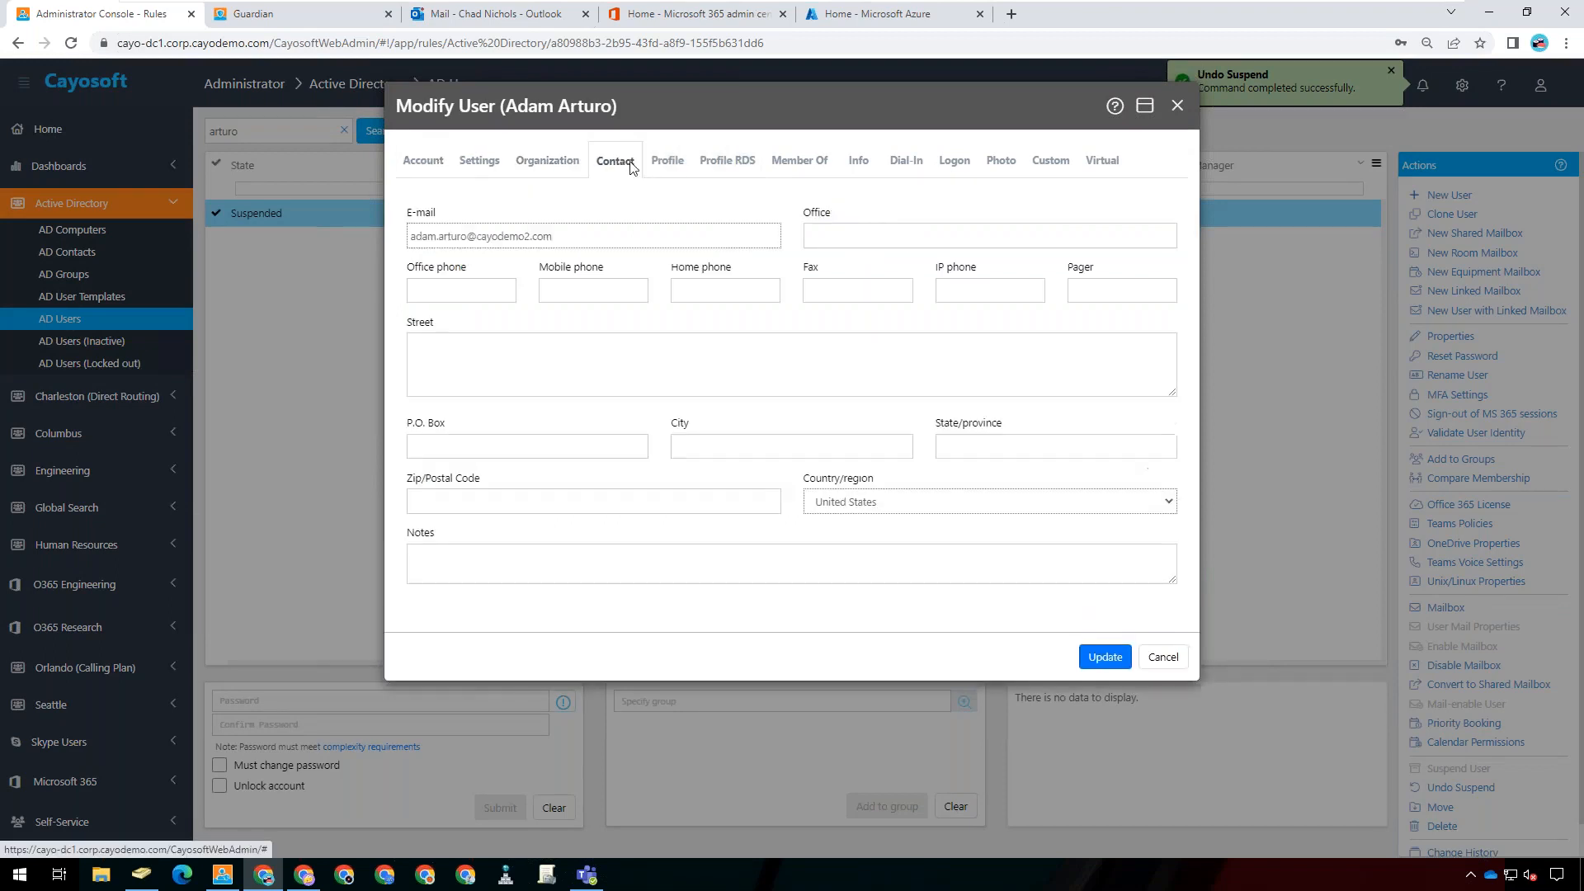
pyautogui.click(802, 162)
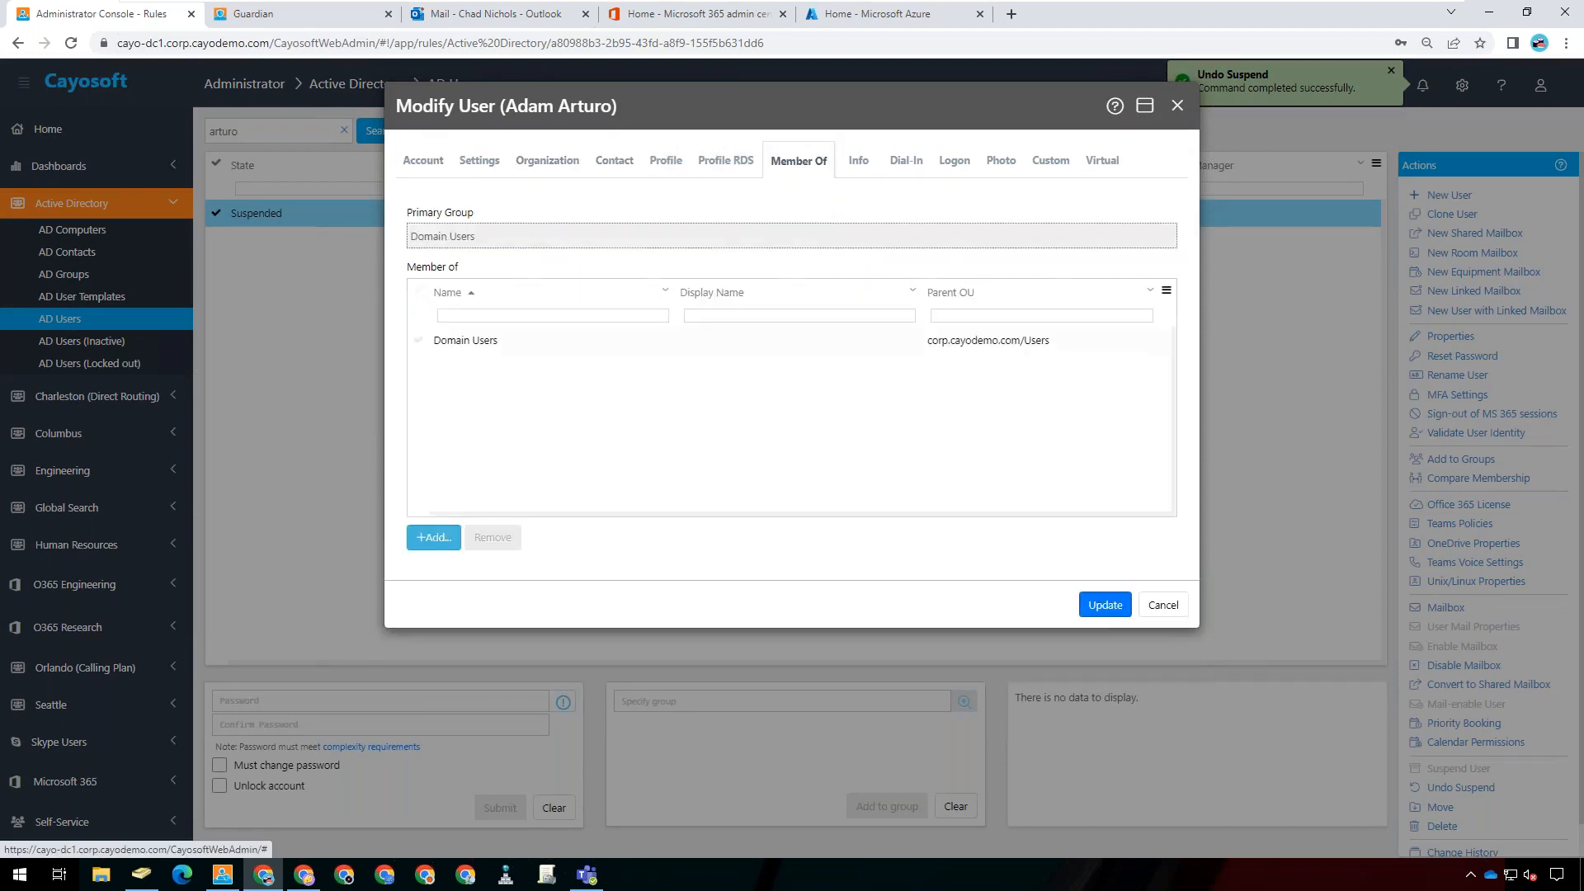
pyautogui.click(1162, 605)
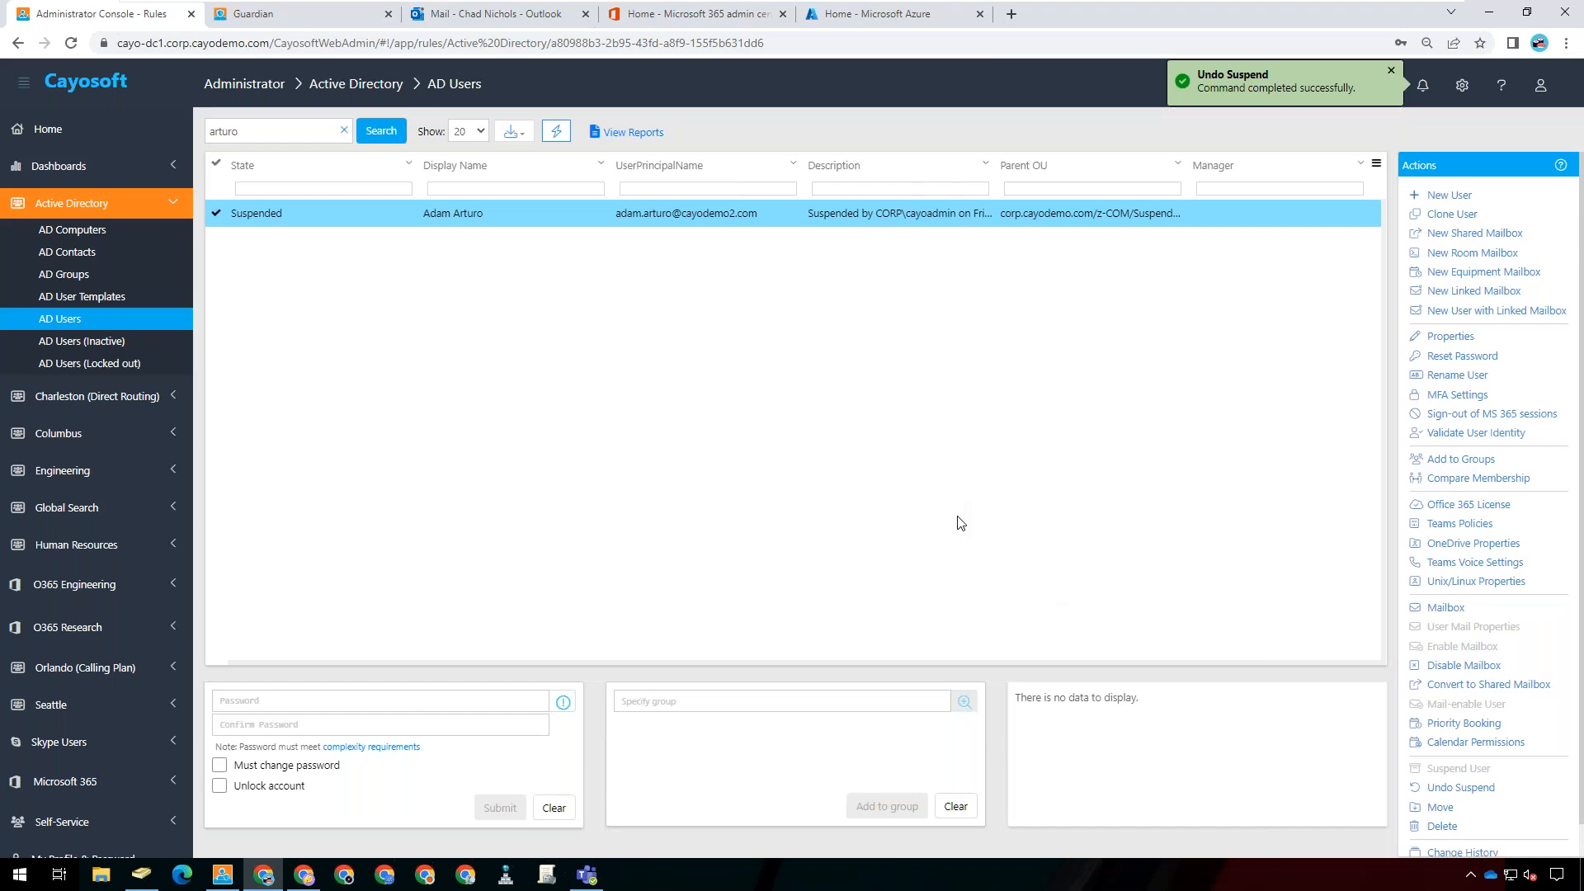
# - Switch back to the Automation & Configuration Console and view the 2. Deprovision Hybrid Users folder and its Text file | Suspend AD Users rule
pyautogui.click(223, 875)
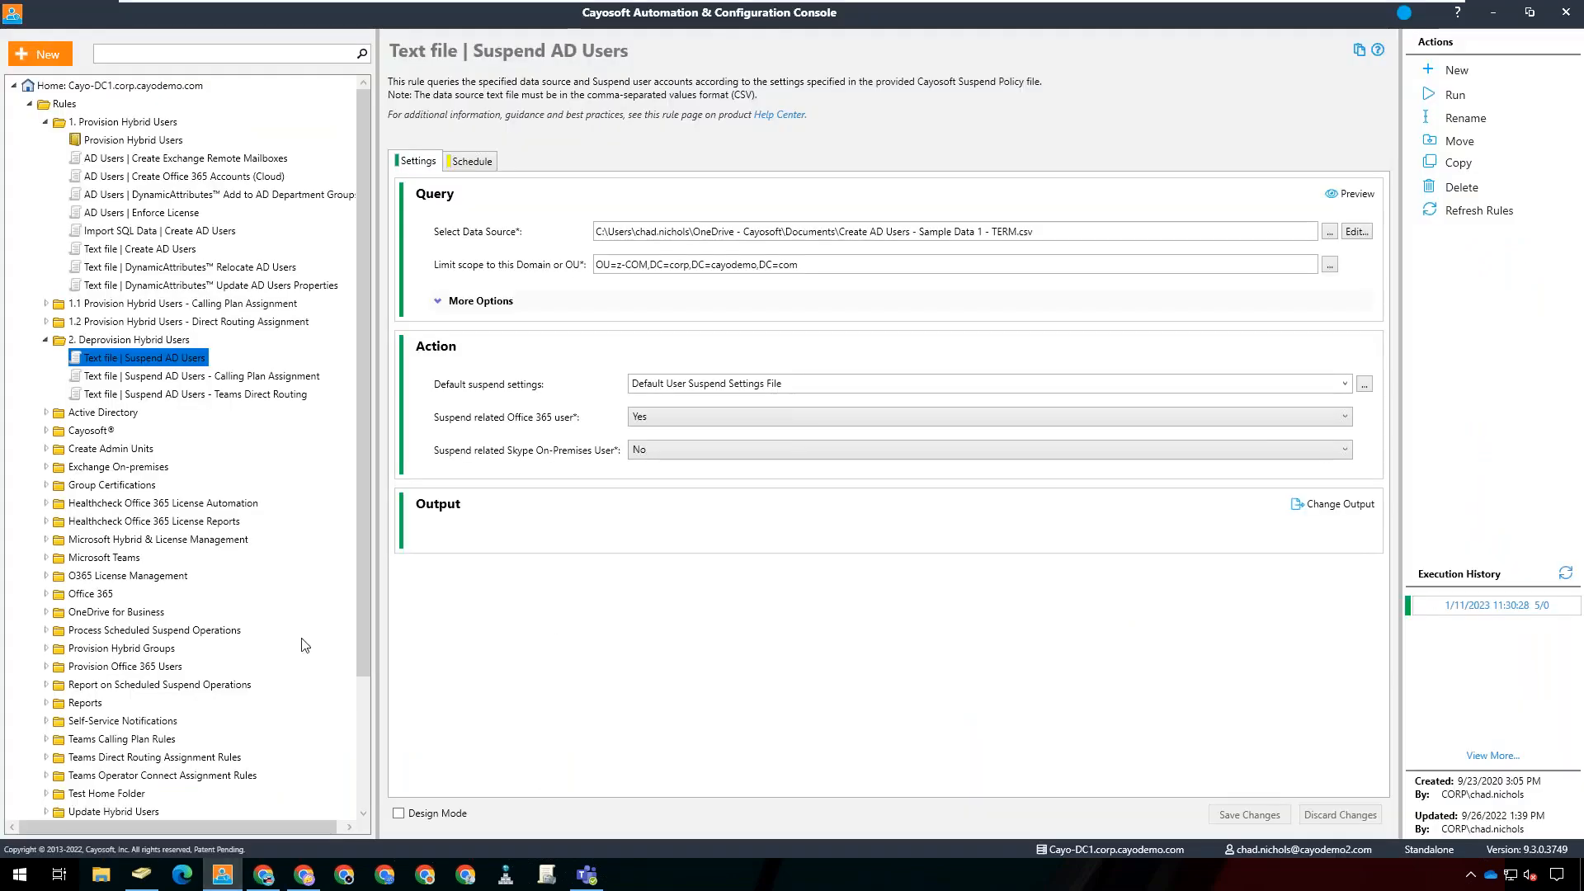
pyautogui.click(175, 344)
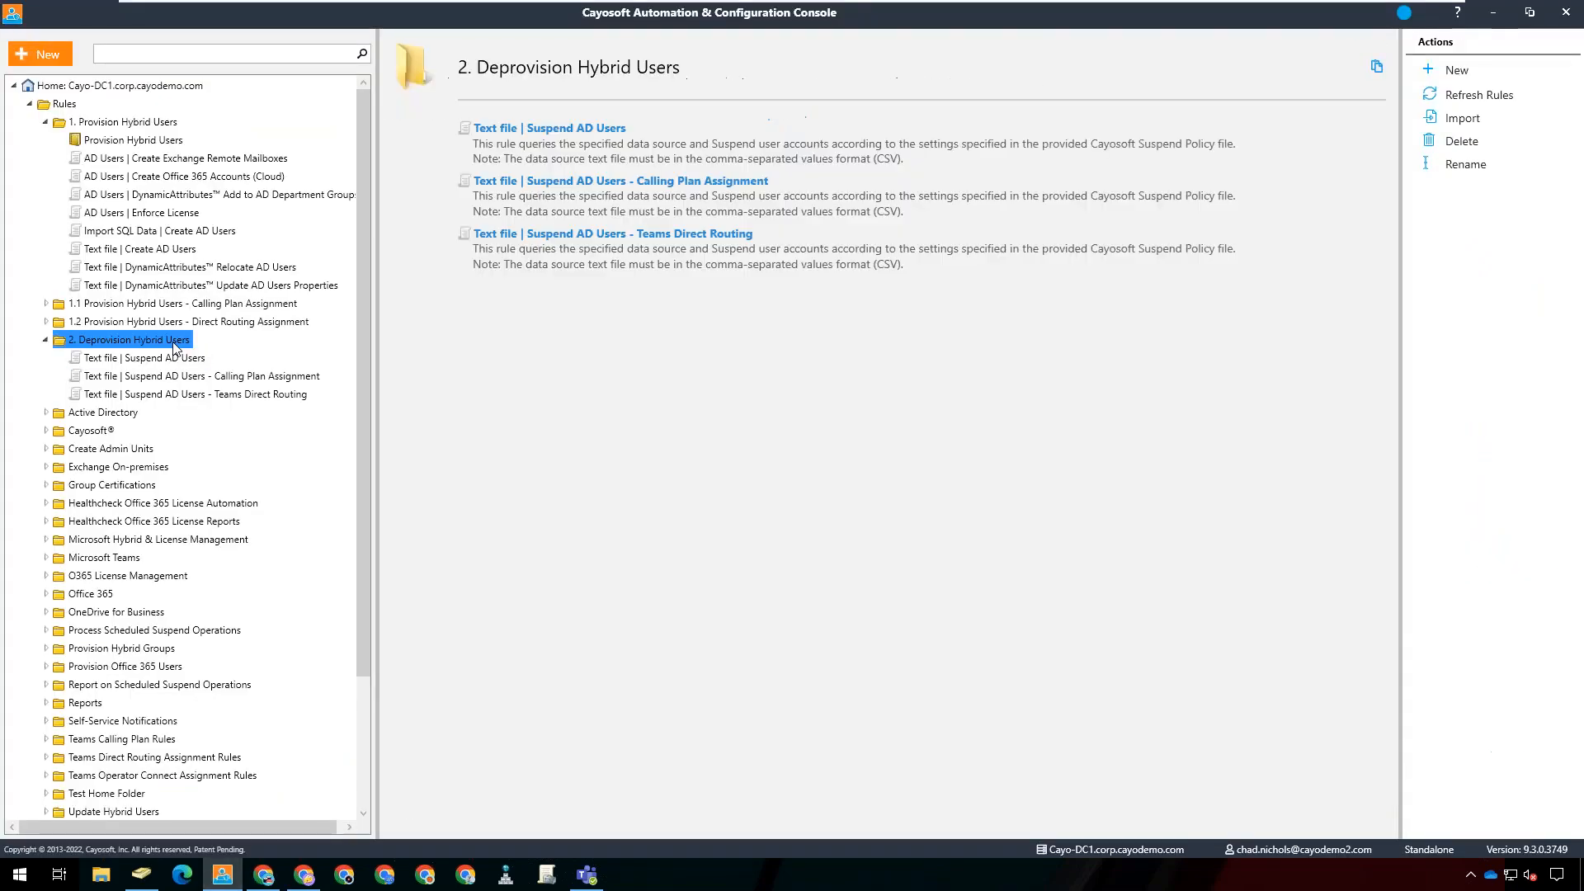
pyautogui.click(169, 358)
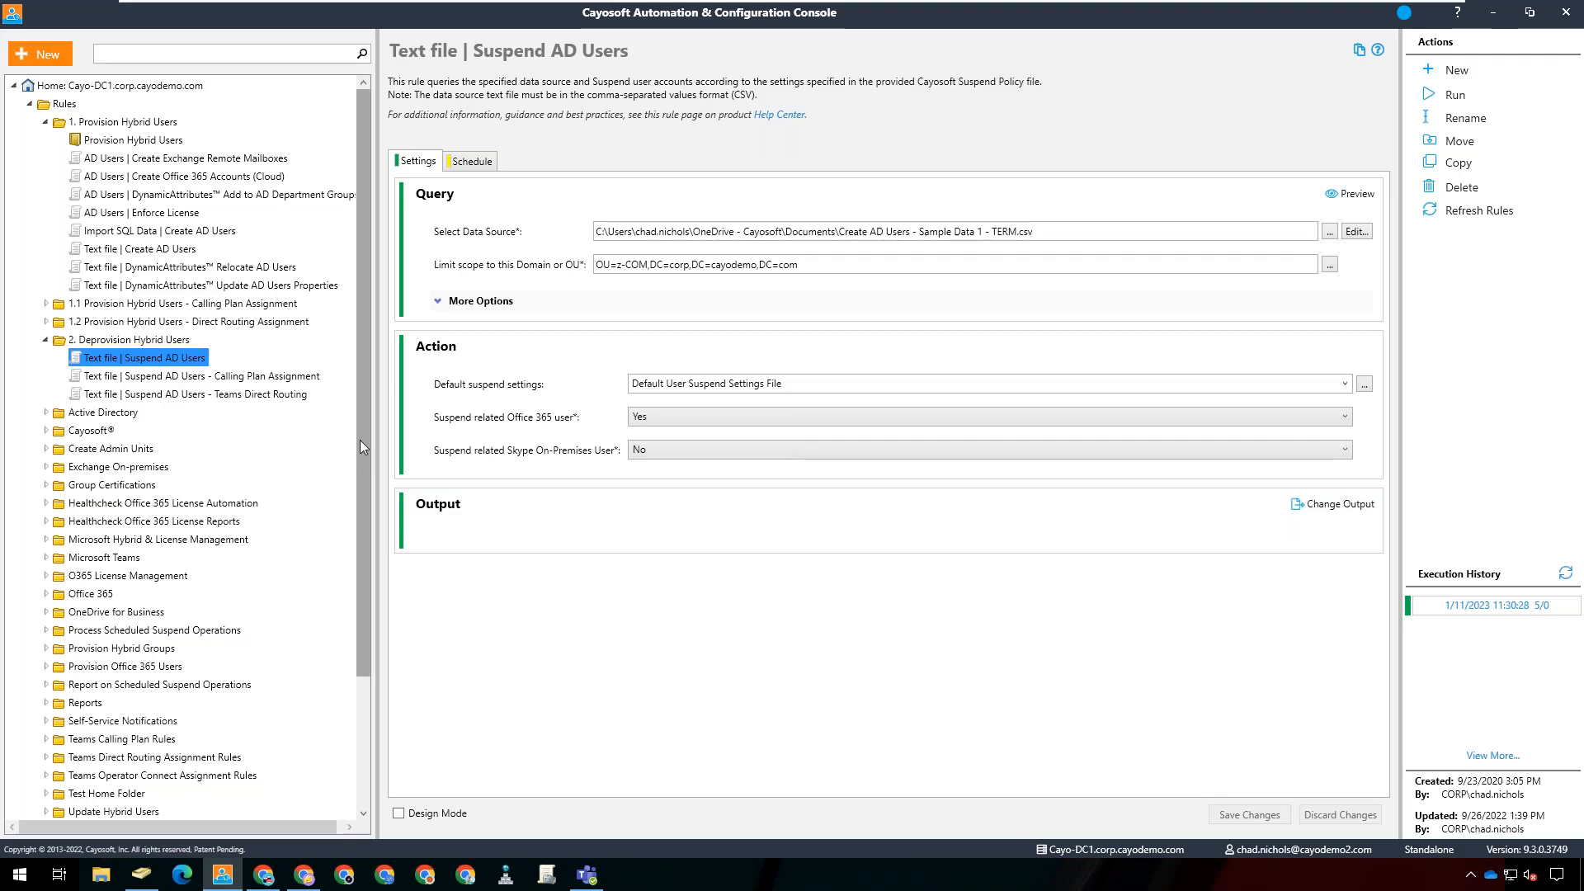
# - Open the AD Users | Enforce Object Retention (Delete) rule under Process Scheduled Suspend Operations and run it
pyautogui.moveTo(360, 439); pyautogui.dragTo(373, 424)
pyautogui.moveTo(366, 424); pyautogui.dragTo(363, 635)
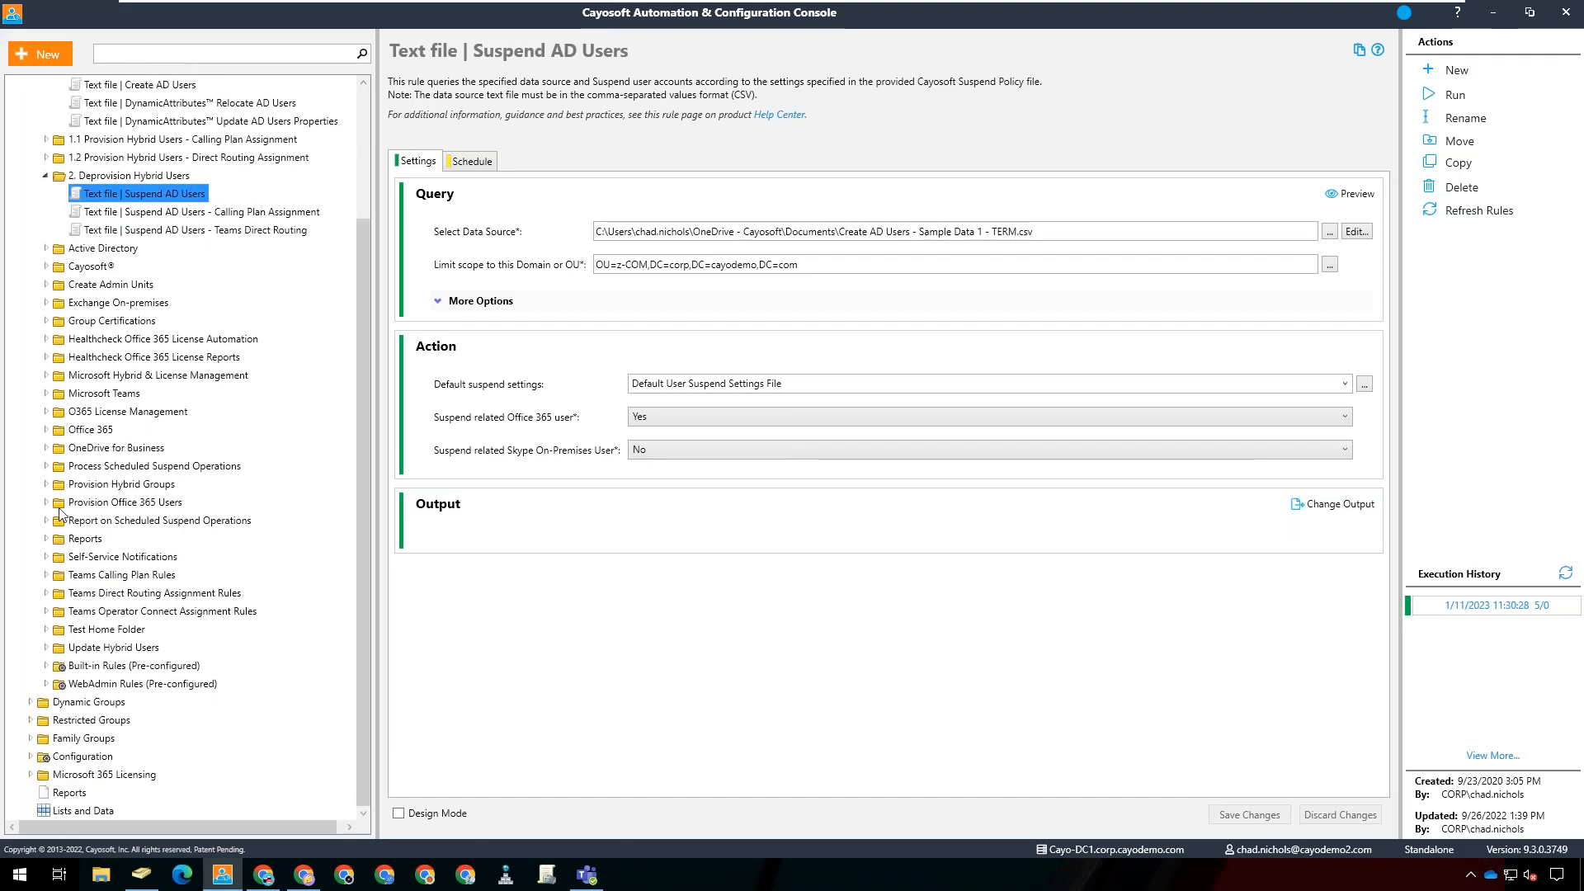
pyautogui.click(45, 466)
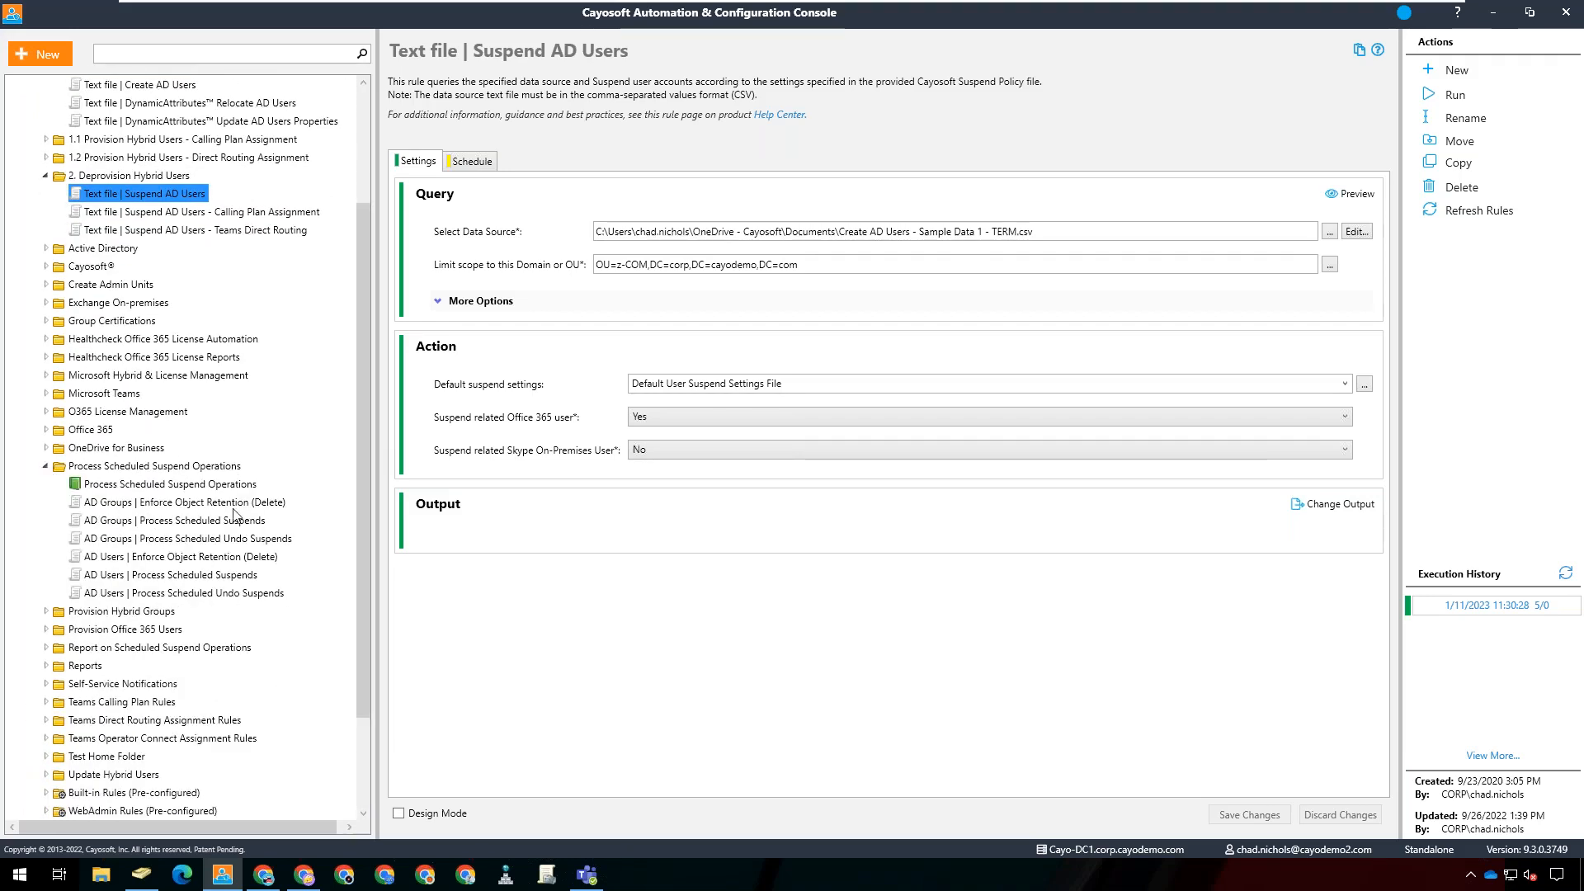
pyautogui.click(213, 561)
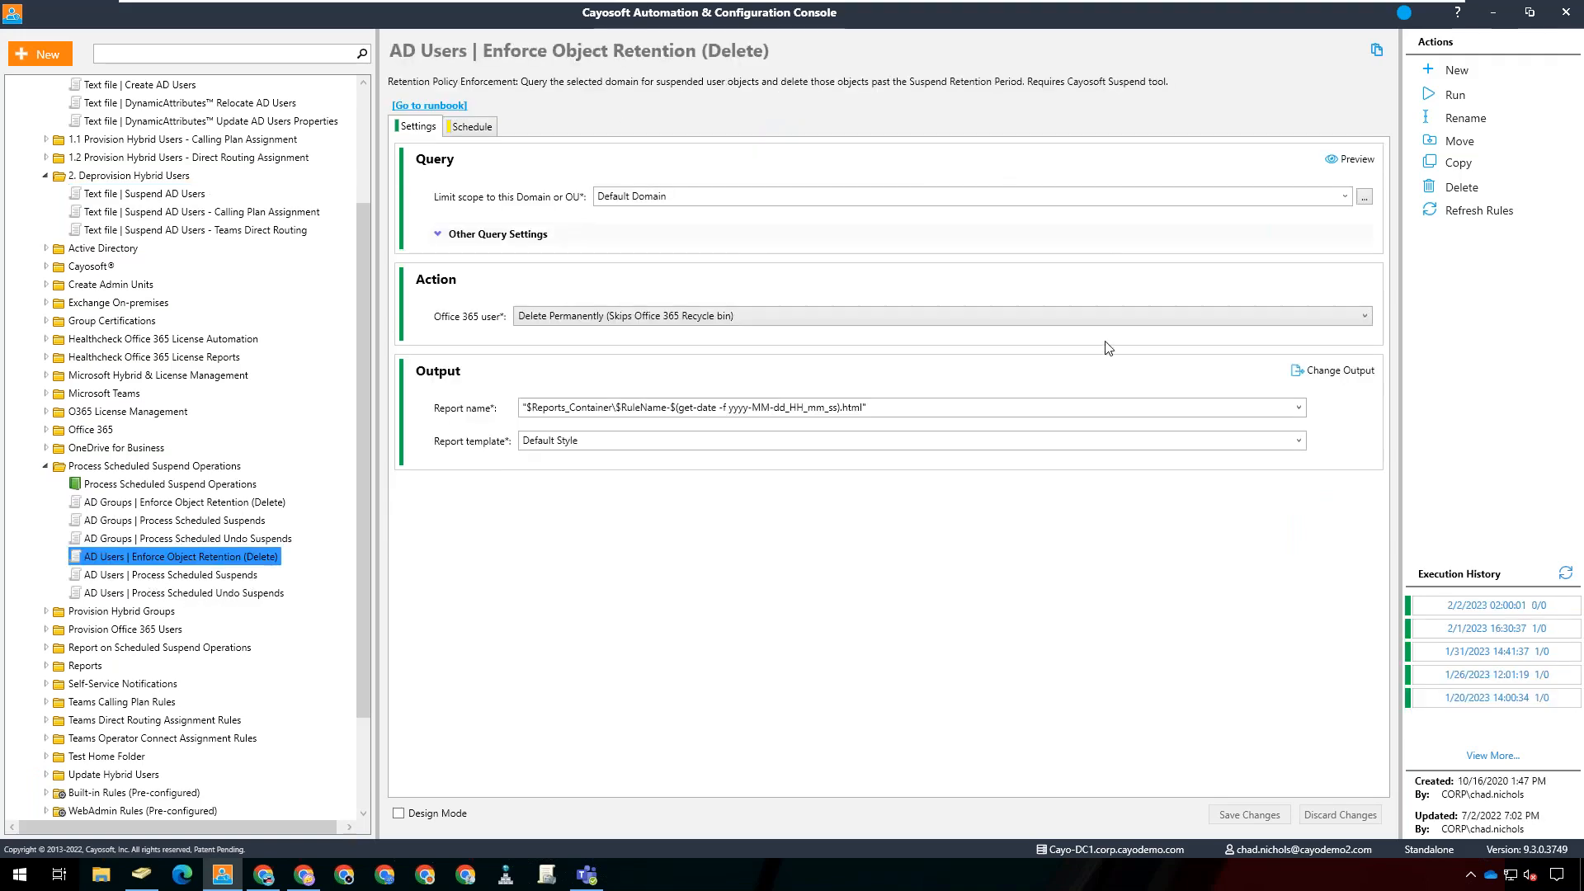
pyautogui.click(1452, 97)
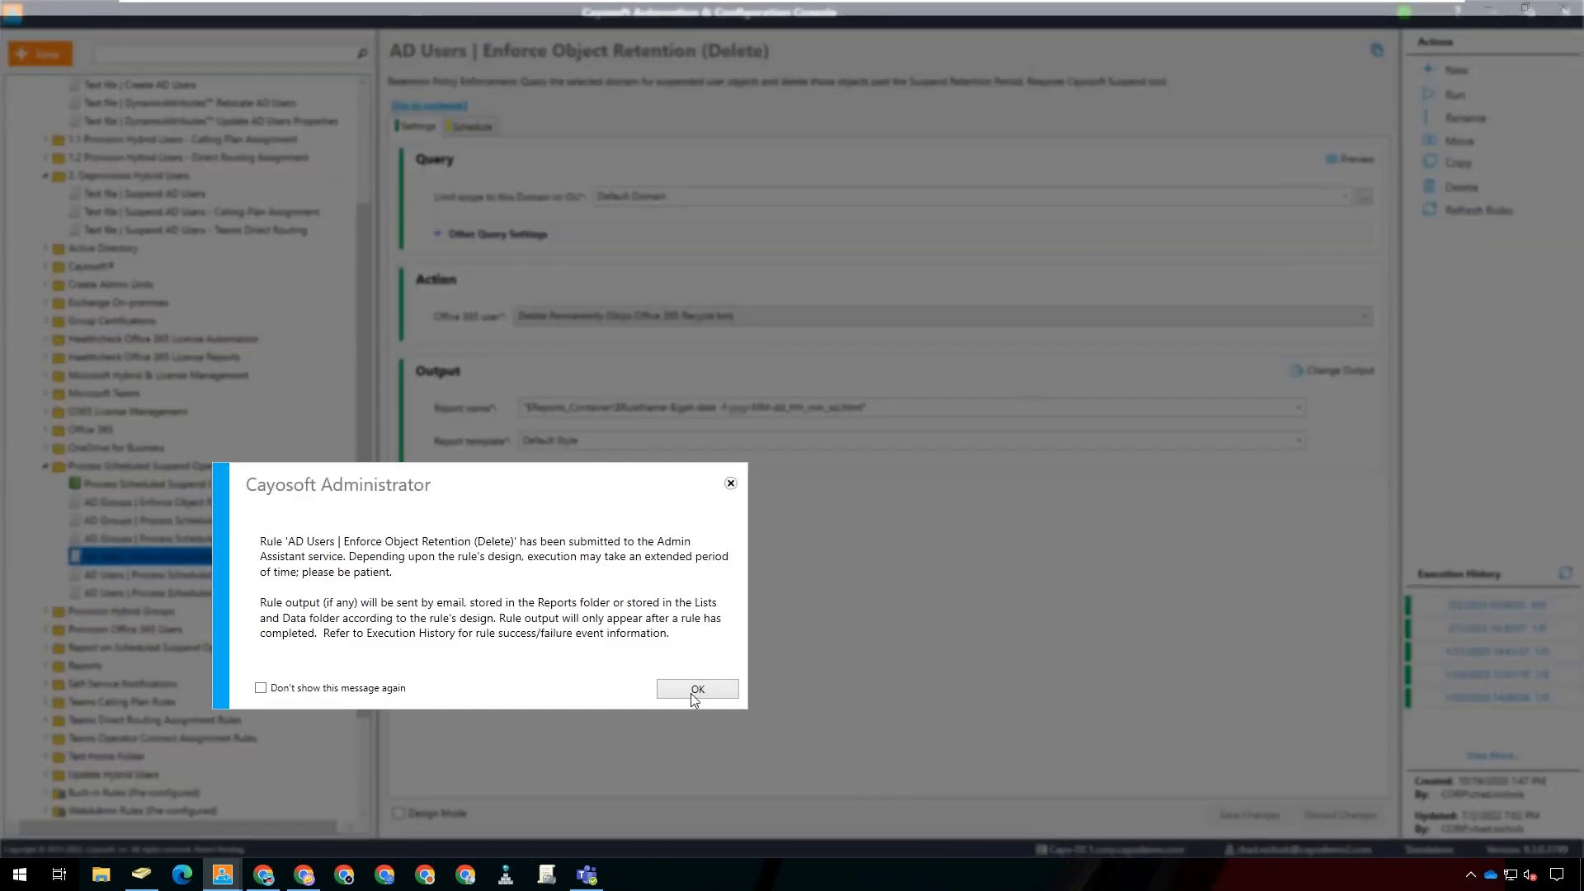
pyautogui.click(694, 691)
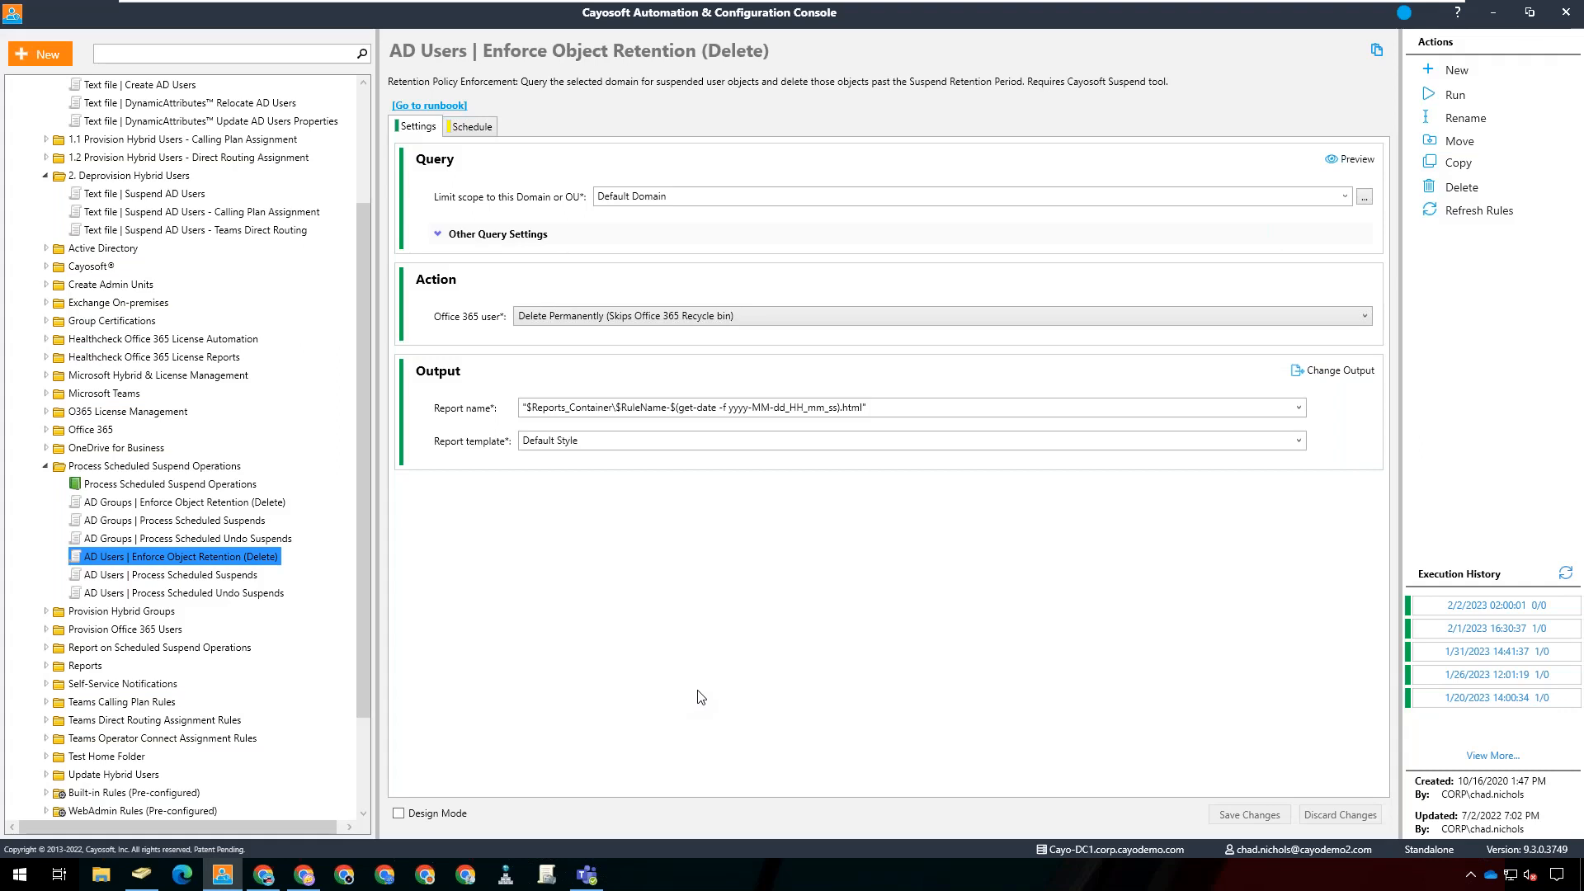
# - Refresh the retention rule's execution history, review its latest Business Rule Execution Report, close the report and return to the Automation & Configuration Console
pyautogui.click(1565, 573)
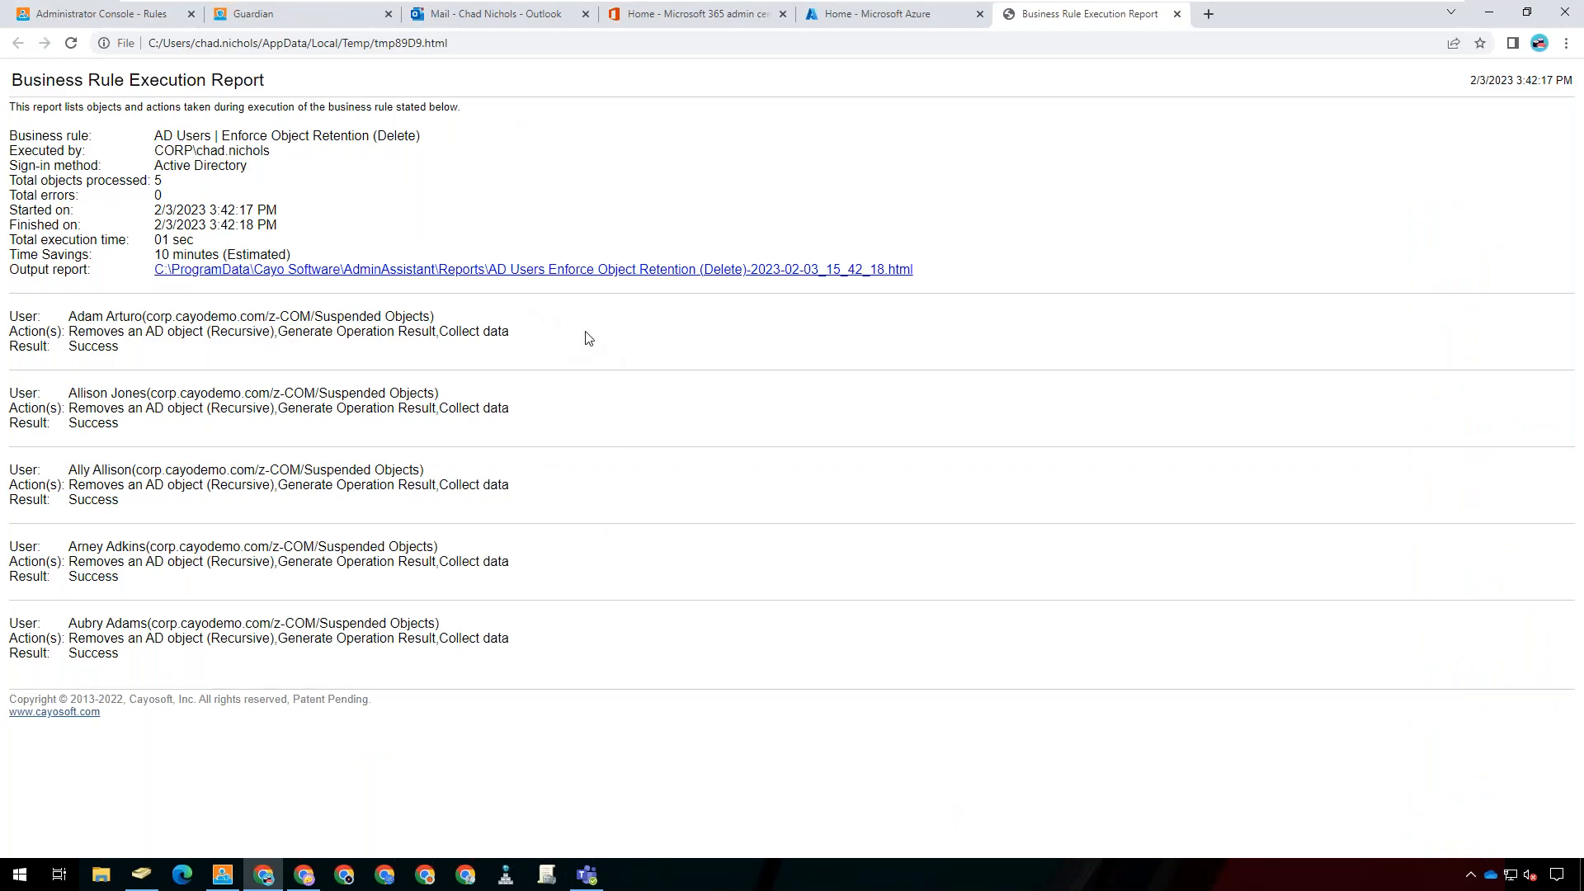
pyautogui.click(1177, 15)
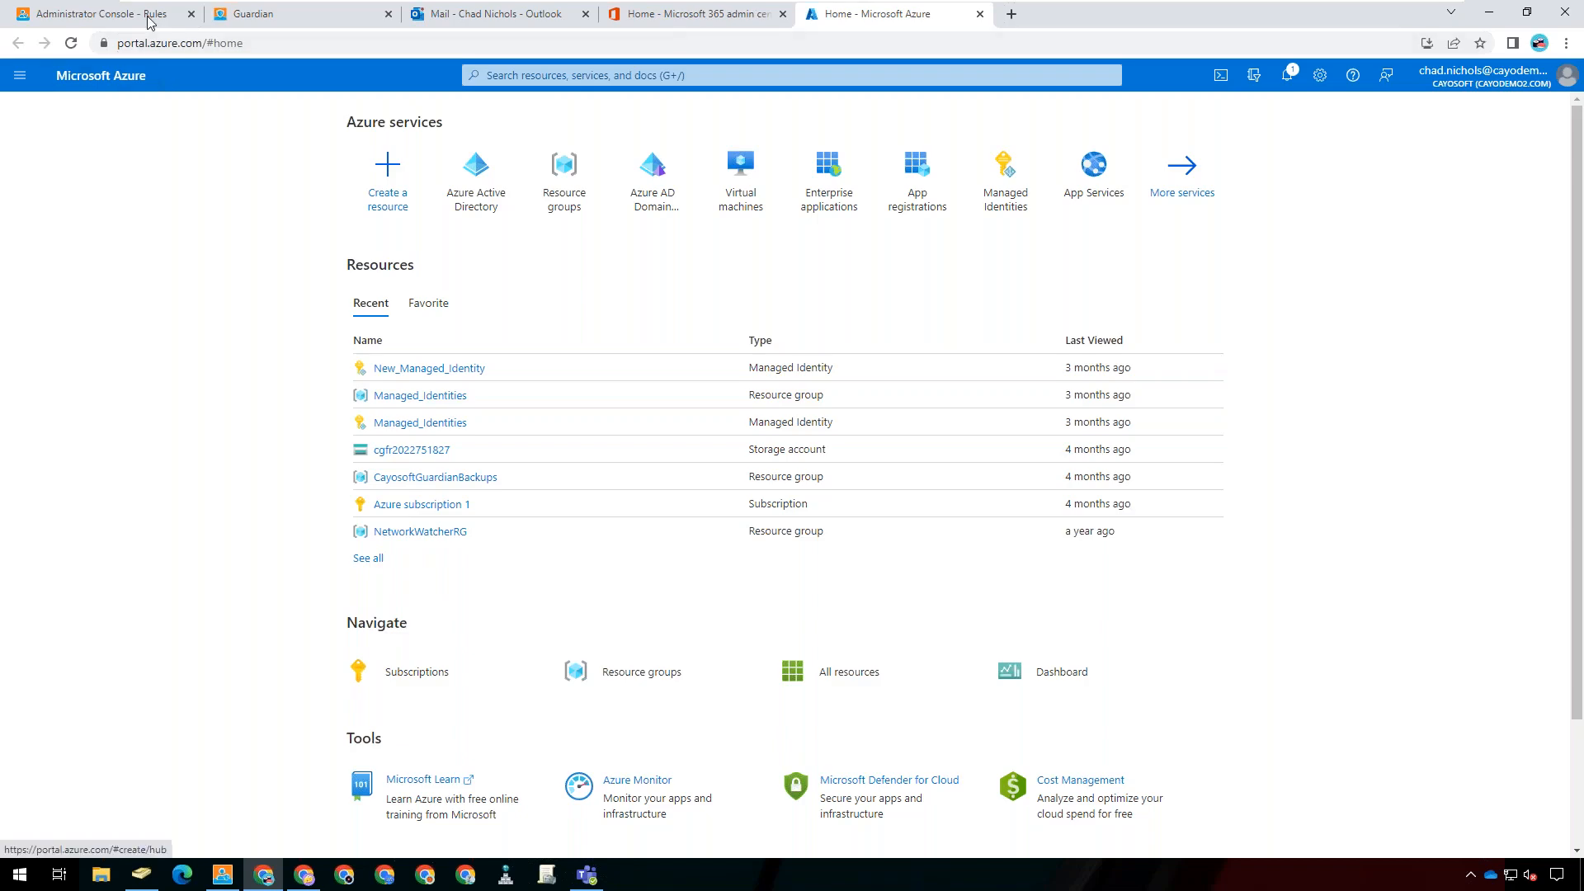
pyautogui.click(222, 874)
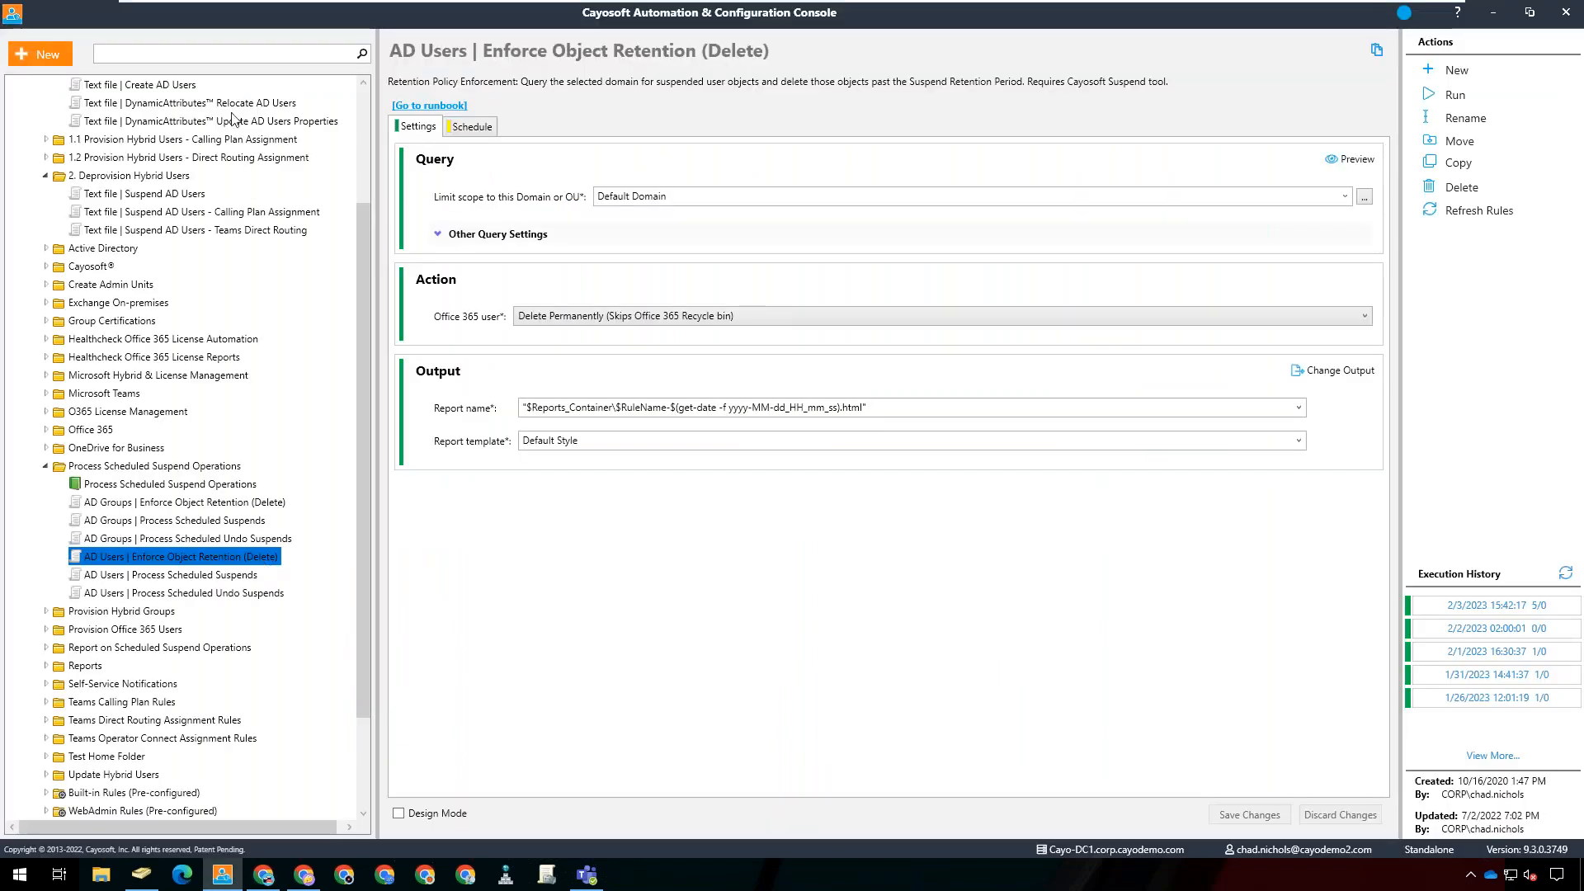
# - Collapse the Process Scheduled Suspend Operations and 2. Deprovision Hybrid Users folders and reopen the Provision Hybrid Users runbook
pyautogui.click(46, 467)
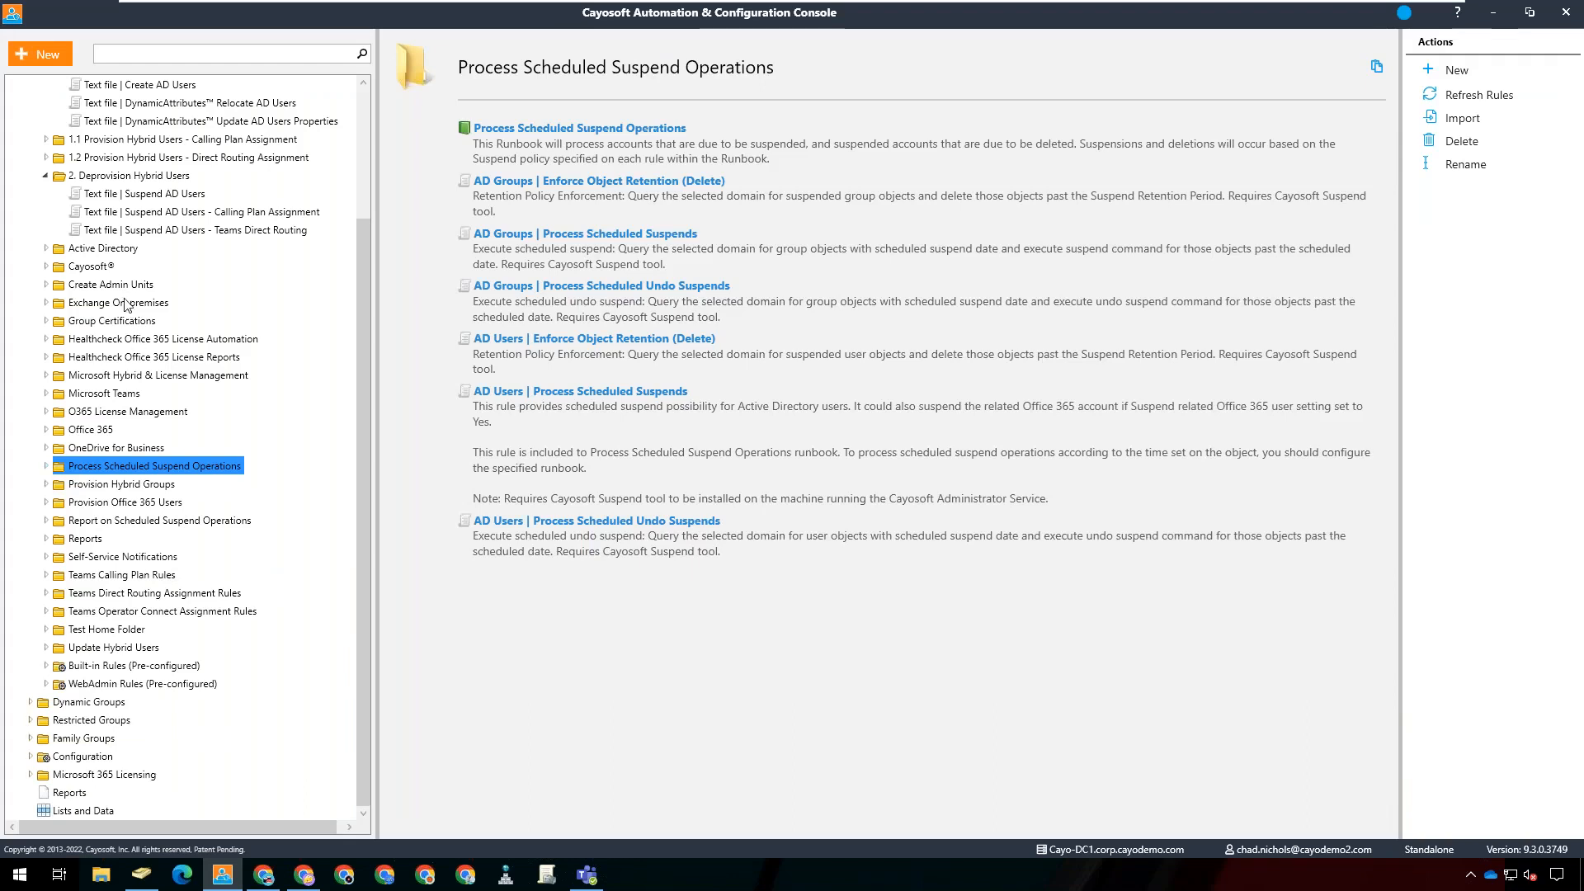
pyautogui.click(47, 176)
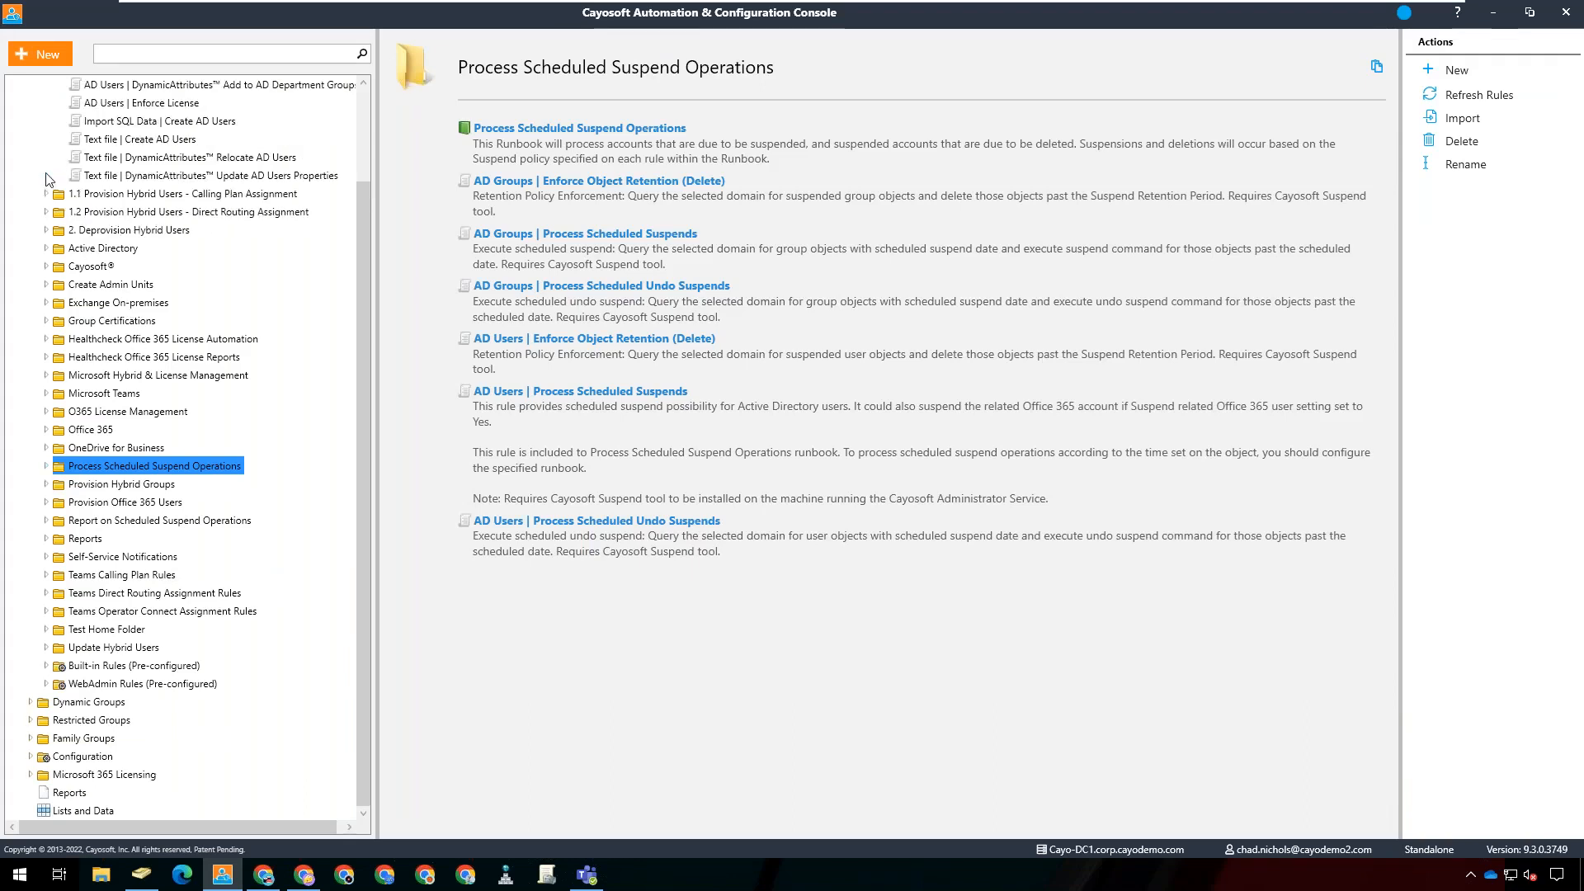
pyautogui.scroll(2, 46, 176)
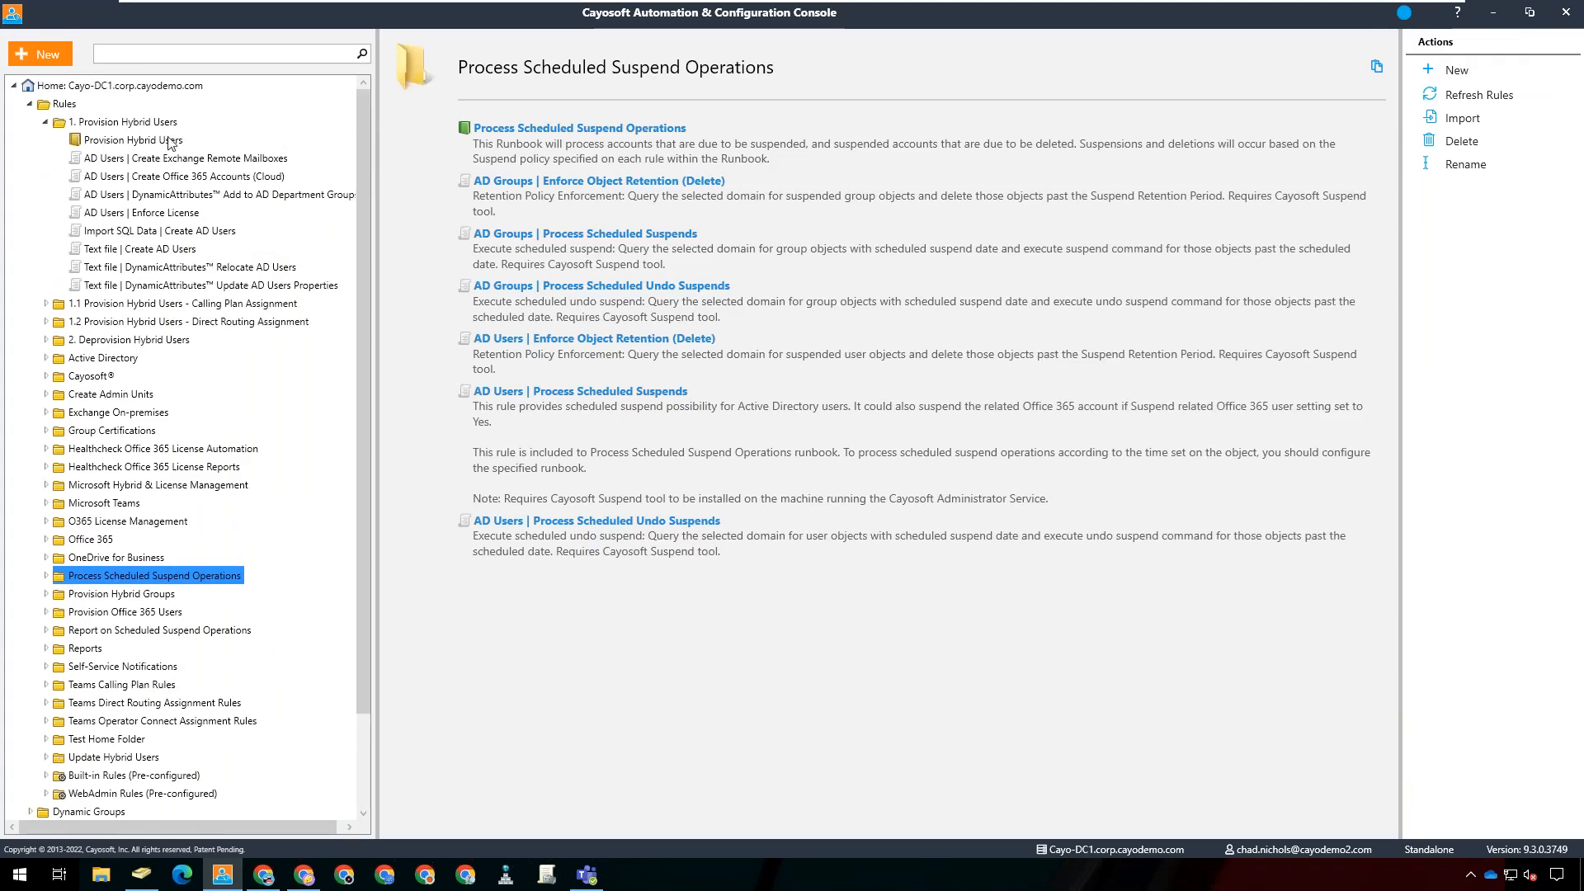
pyautogui.click(171, 141)
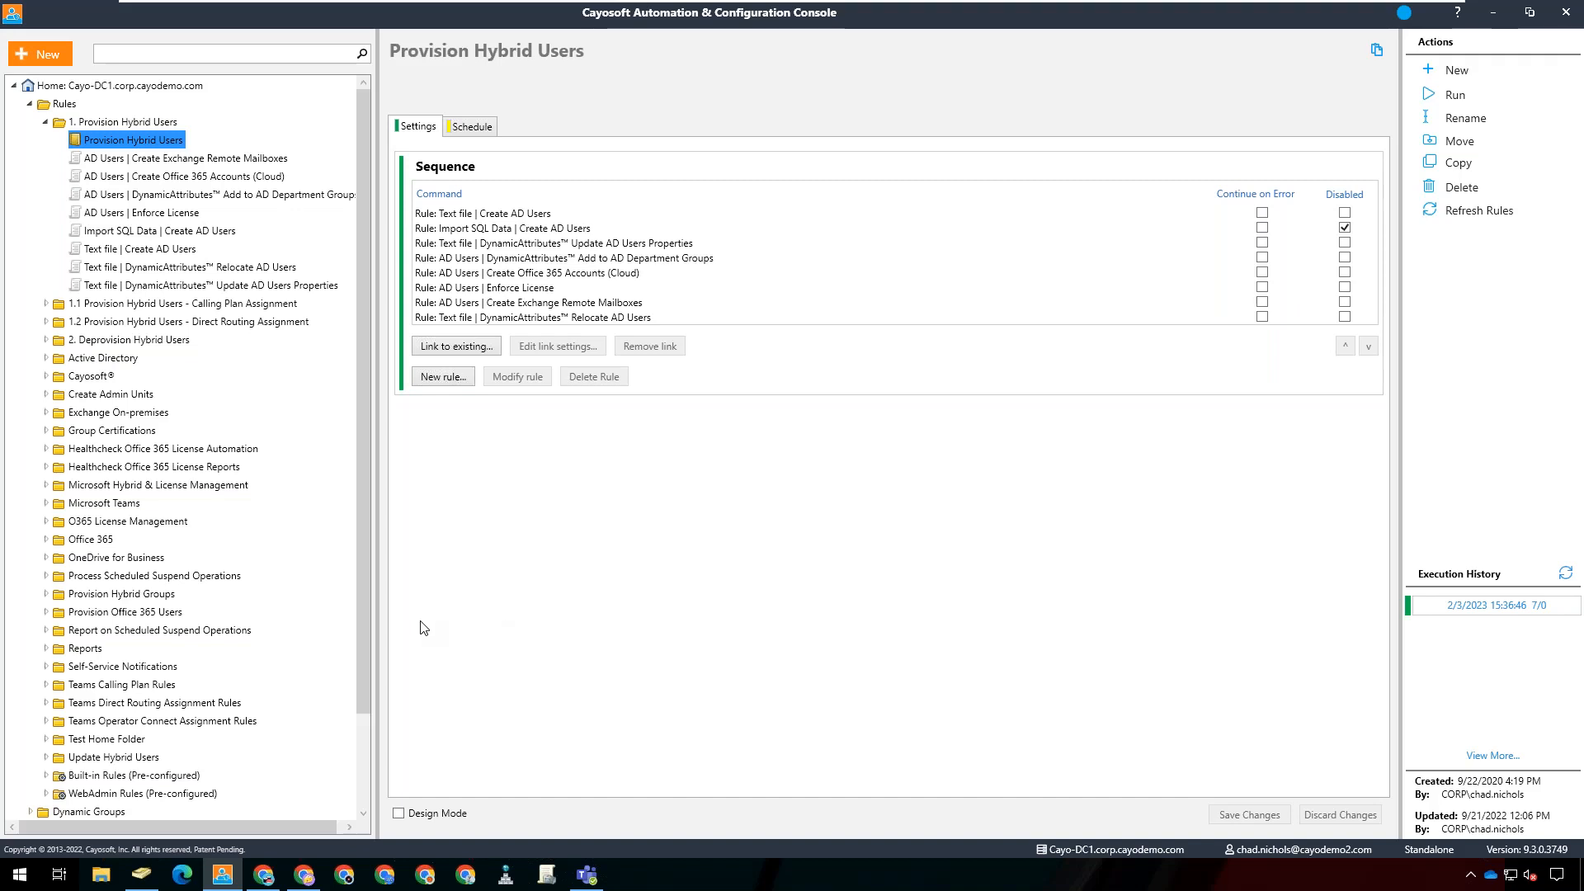
# - Switch to Cayosoft Guardian, open the Change History under Change Monitoring, refresh it, and examine the recent user, group and mailbox changes
pyautogui.click(263, 874)
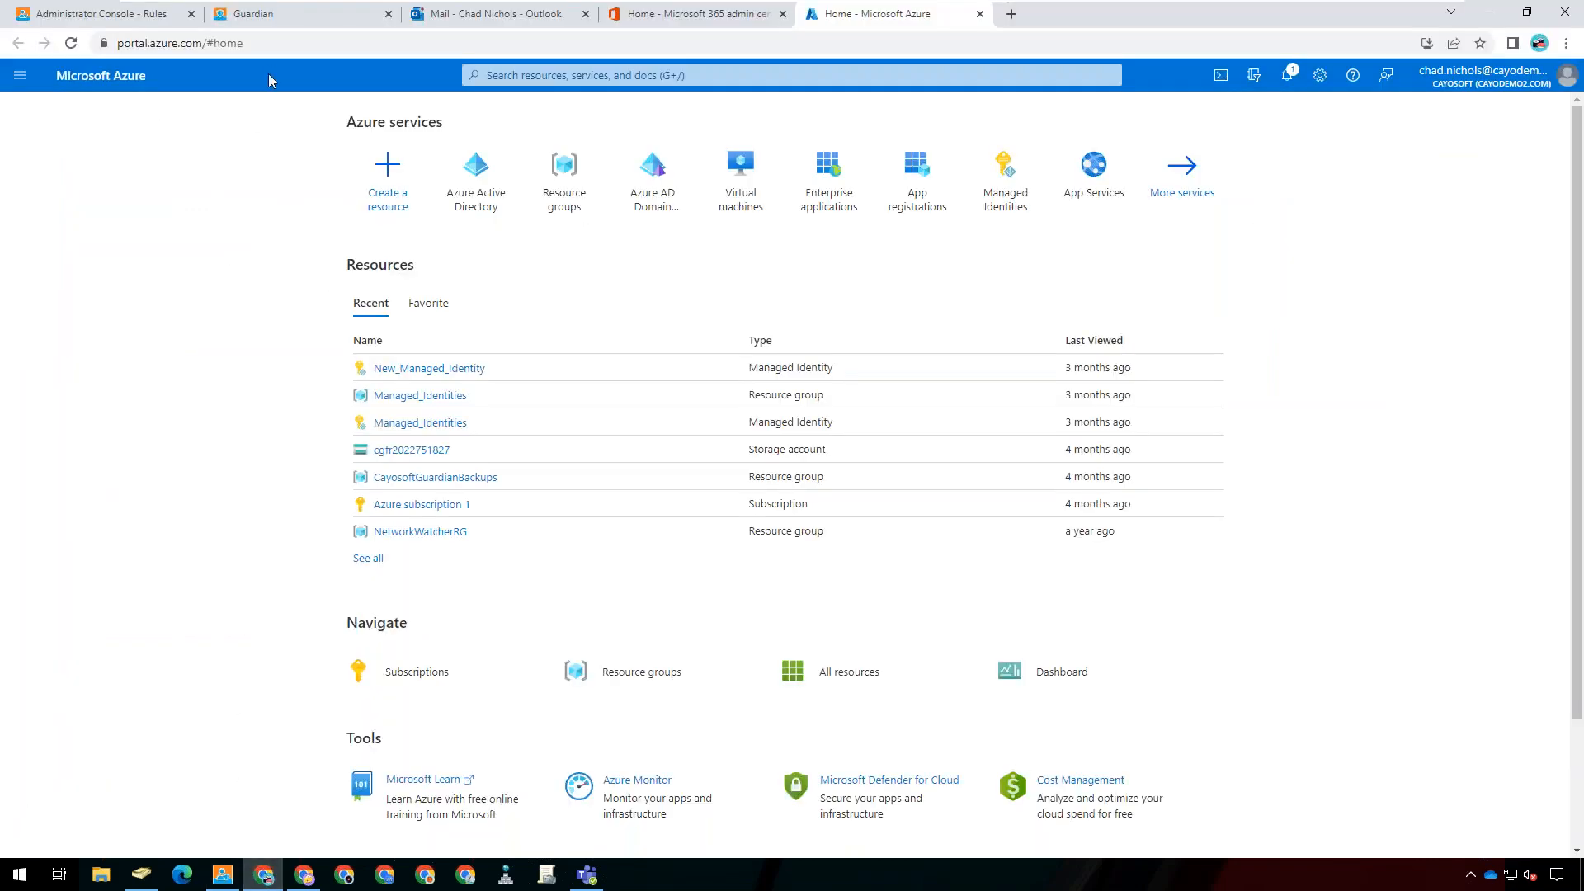
pyautogui.click(275, 16)
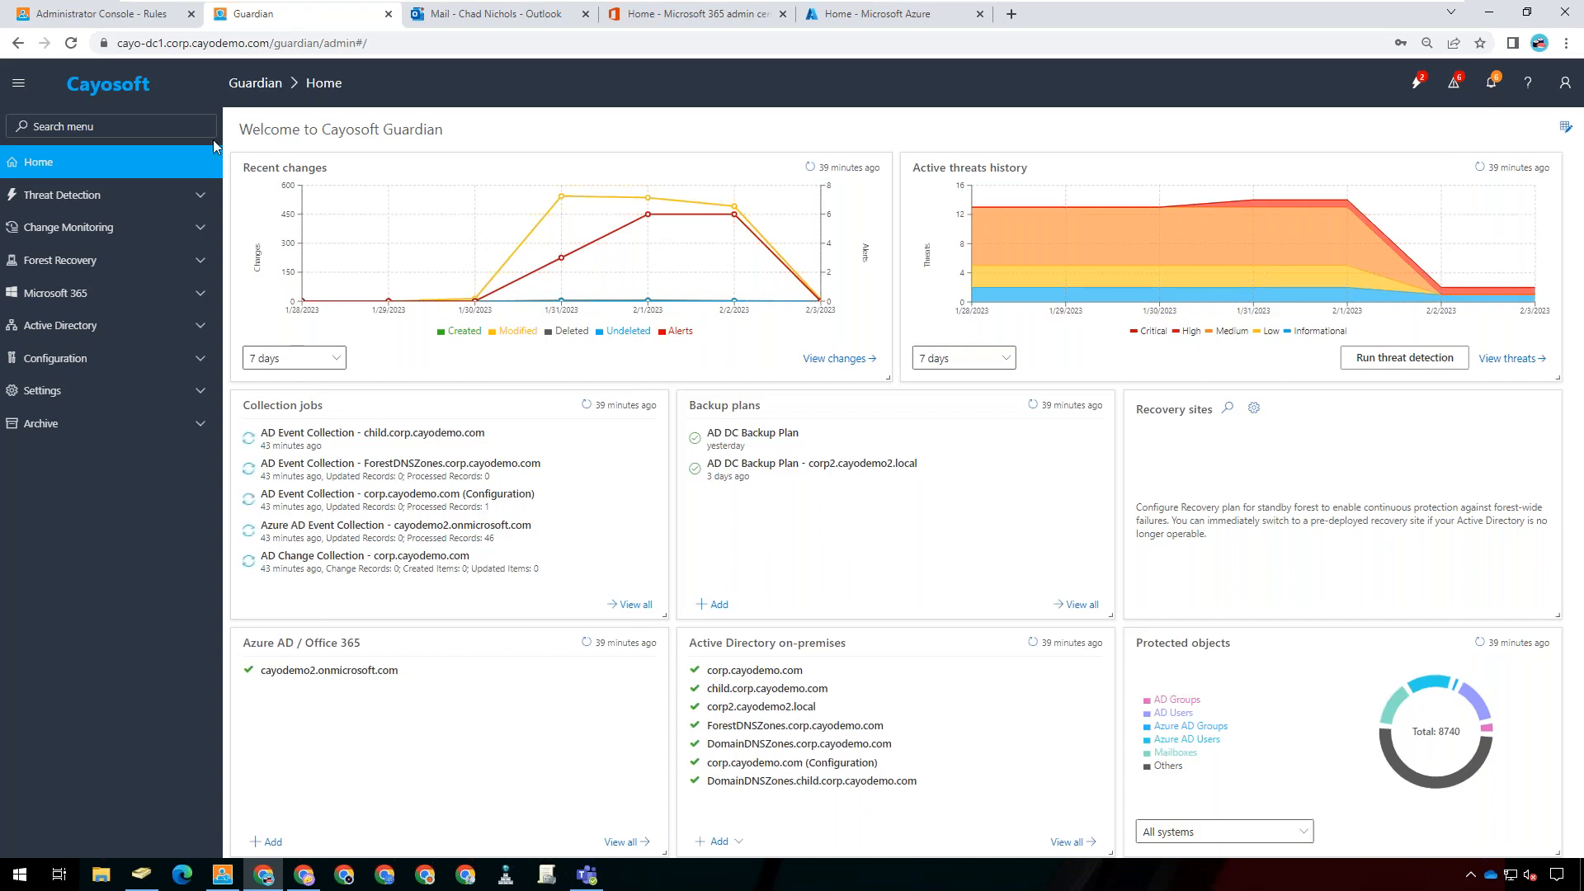
pyautogui.click(190, 227)
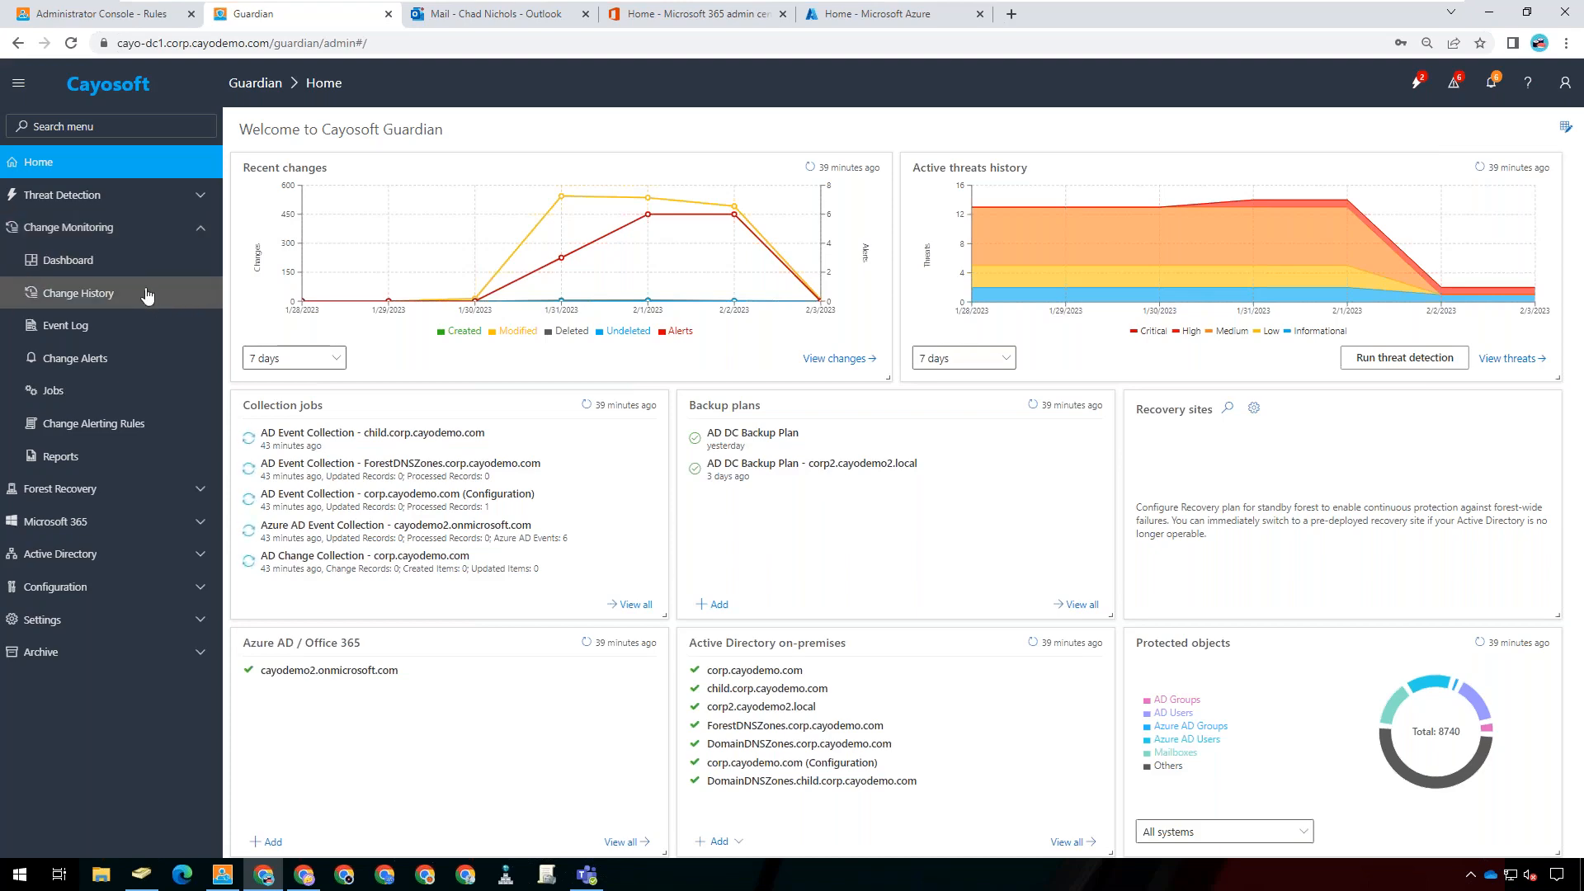
pyautogui.click(51, 294)
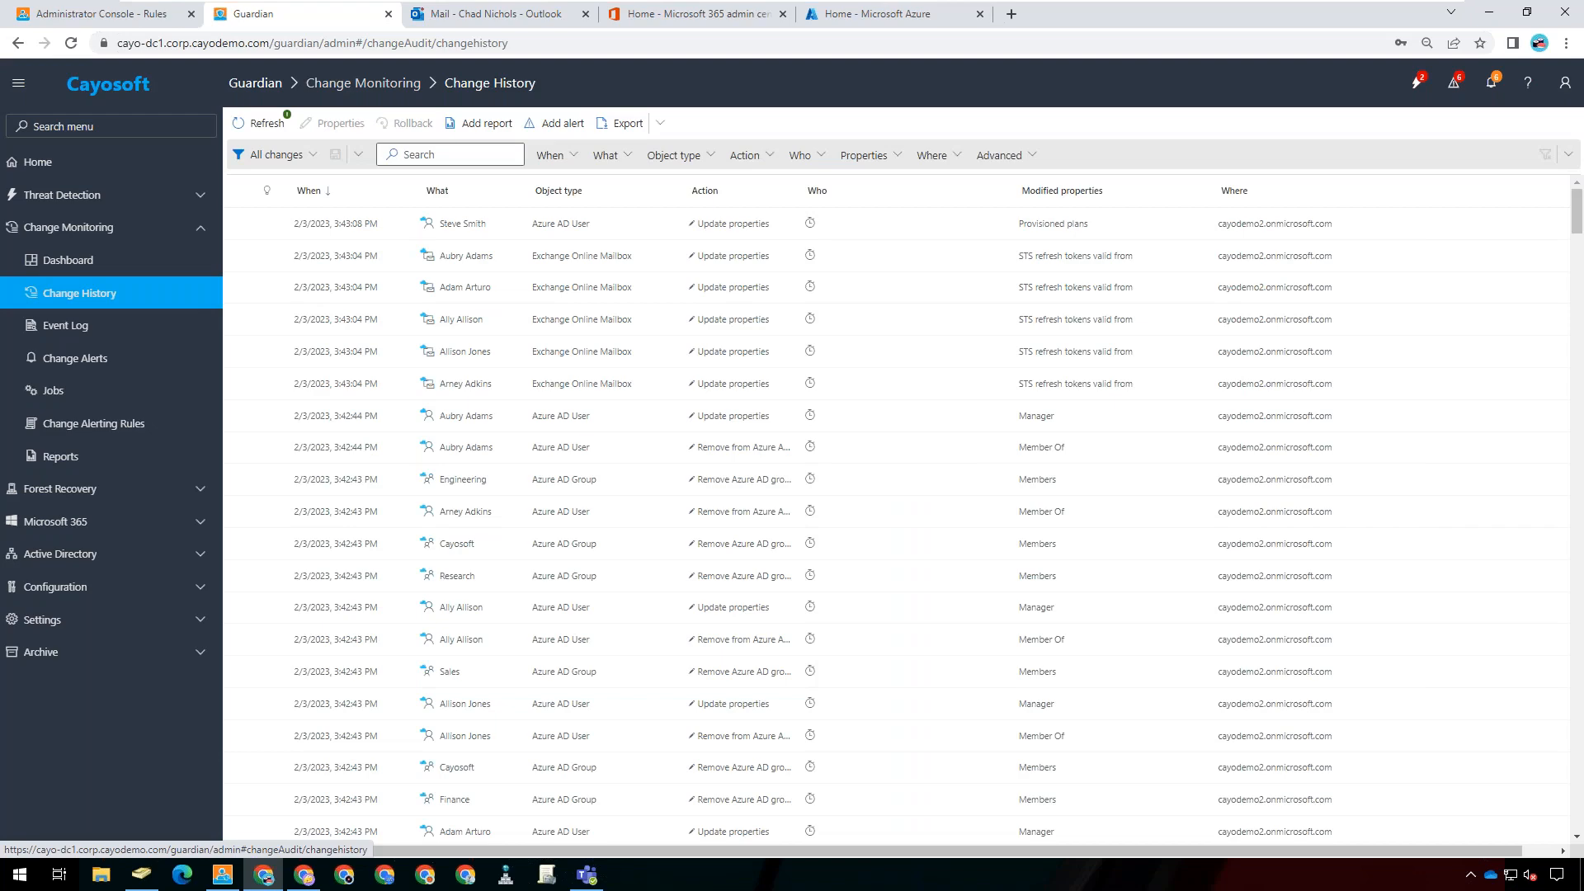
pyautogui.click(261, 123)
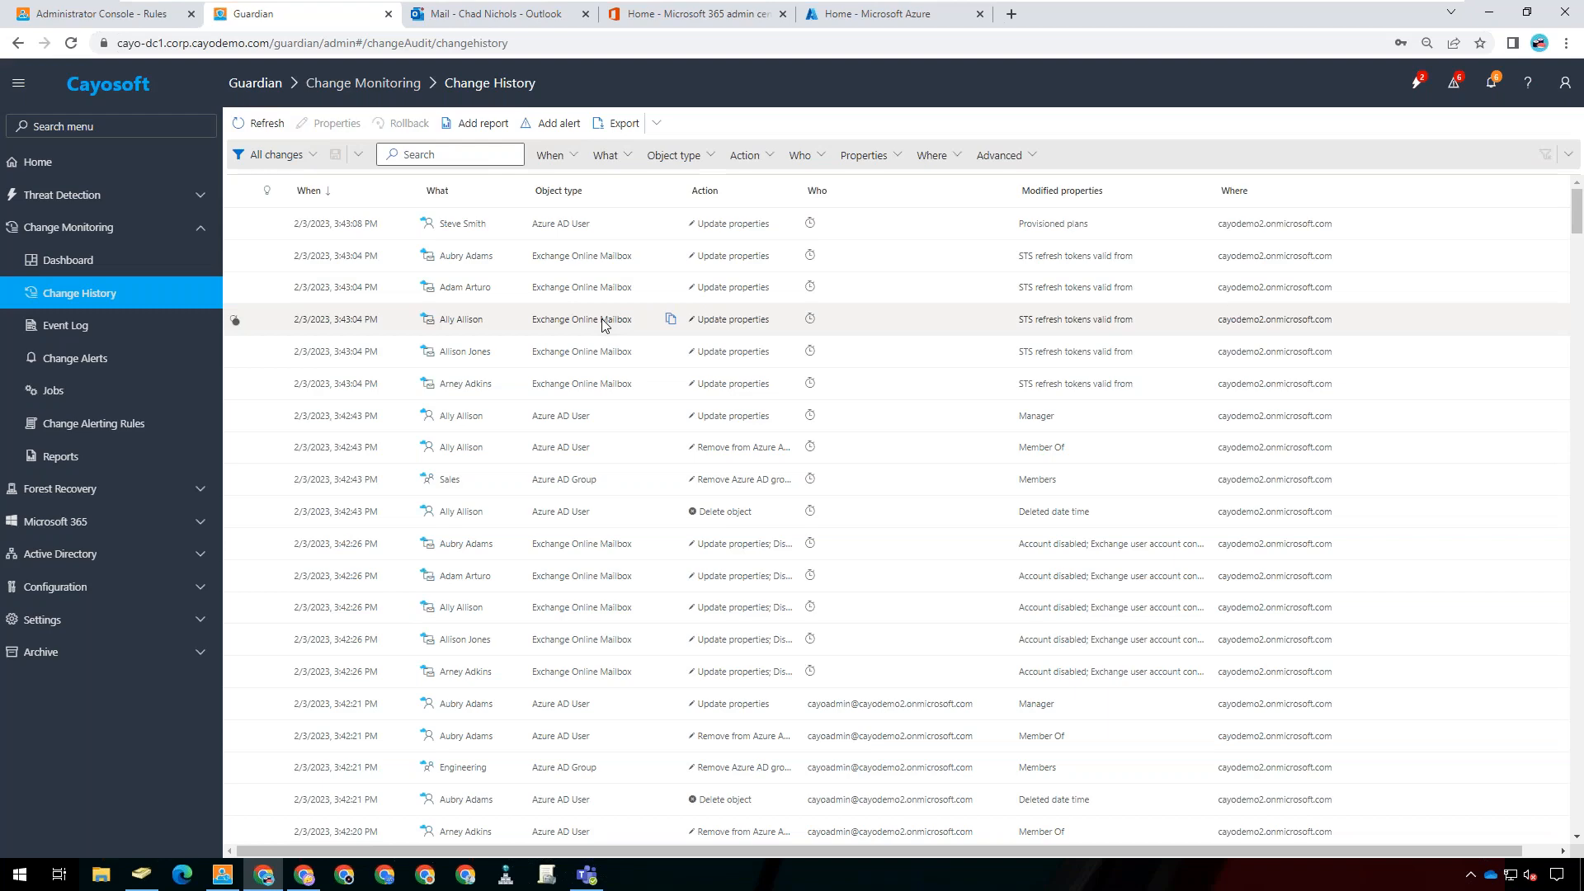
pyautogui.scroll(-3, 609, 330)
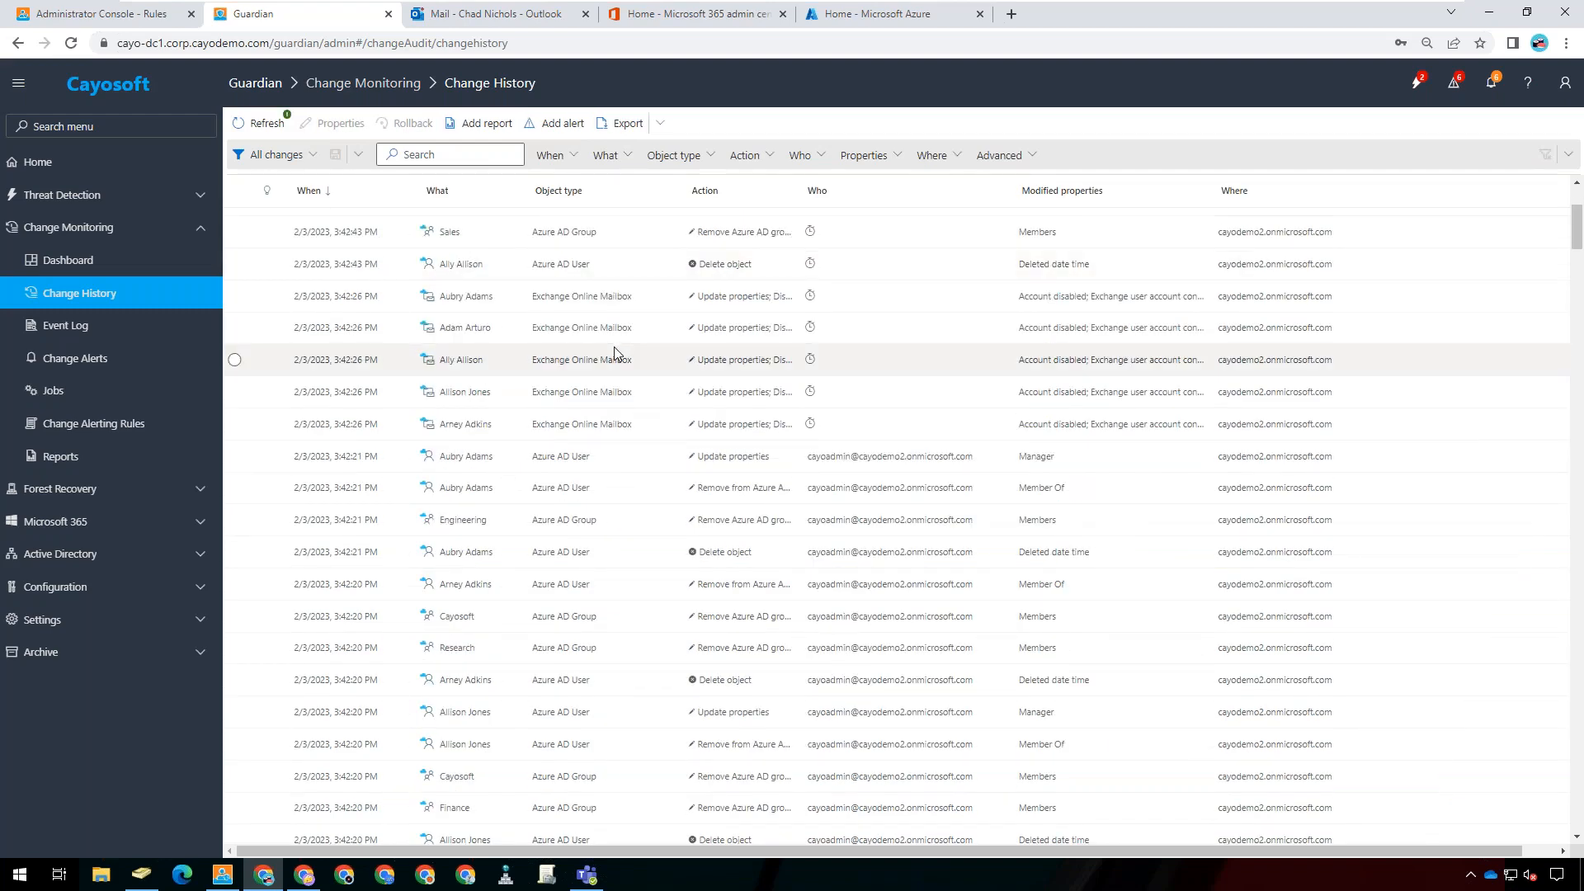
pyautogui.scroll(-2, 614, 348)
pyautogui.scroll(-3, 614, 349)
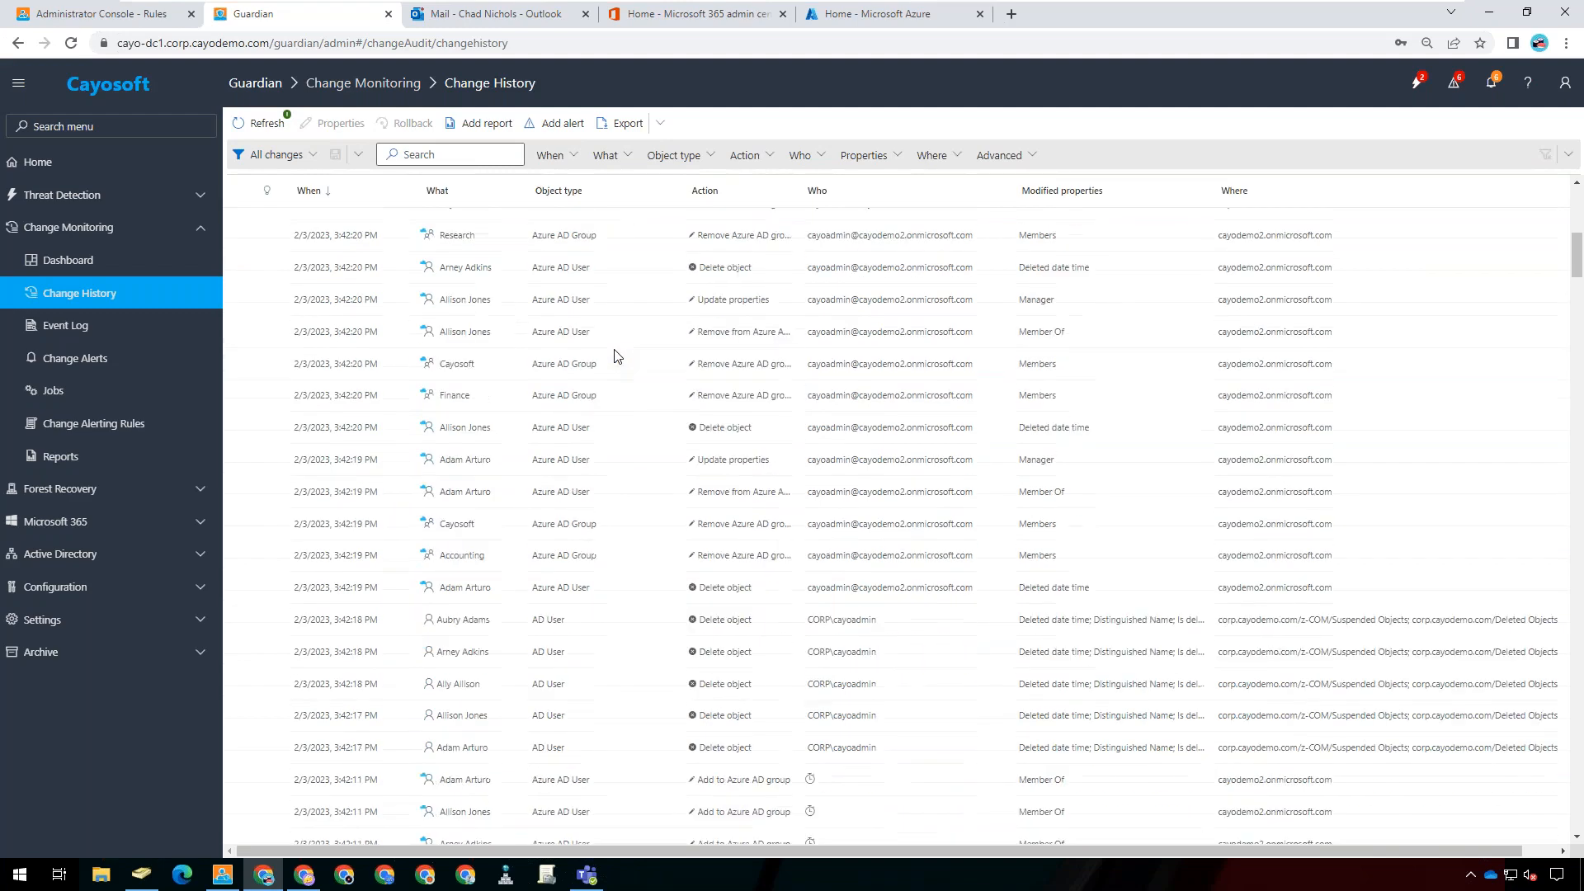
pyautogui.scroll(-3, 614, 356)
pyautogui.scroll(-1, 614, 355)
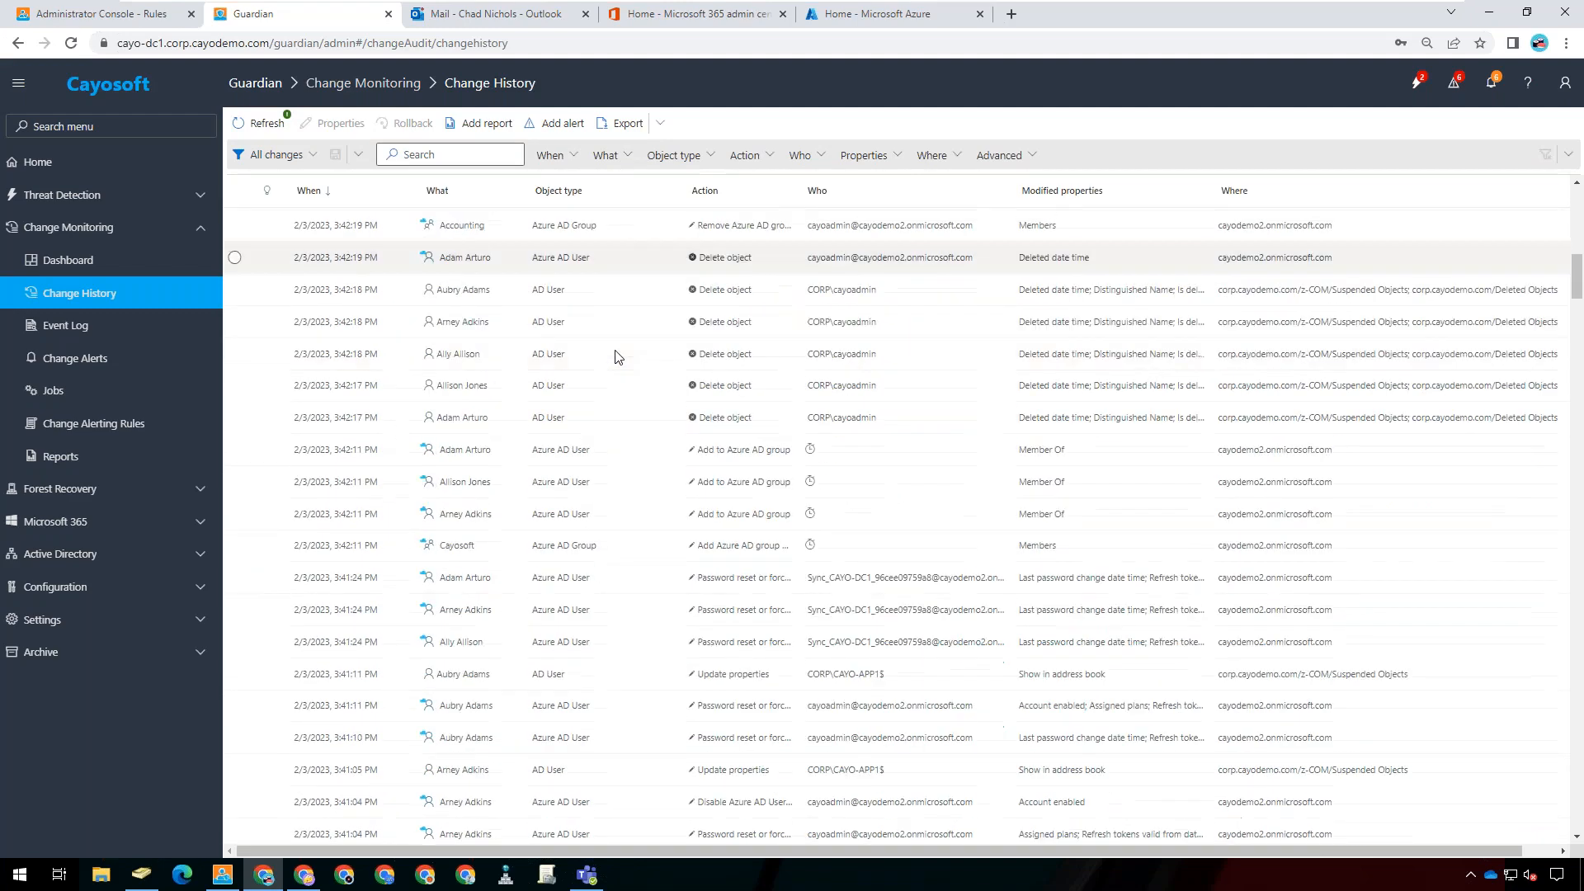
# - Examine the older Change History entries covering group additions, password resets, property updates and disabled accounts
pyautogui.scroll(-2, 615, 356)
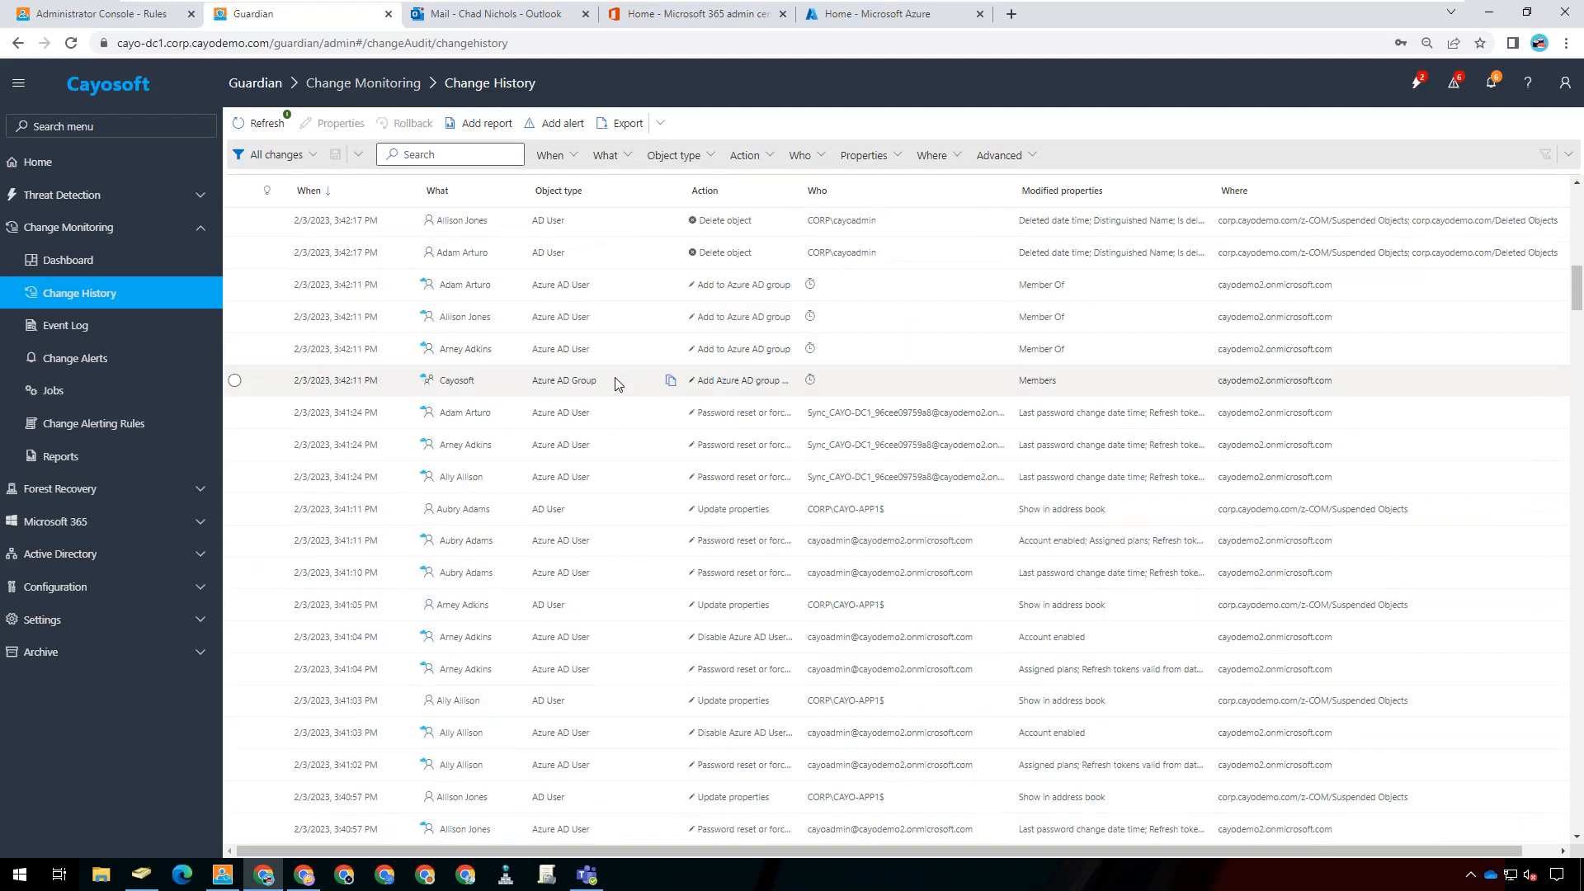
pyautogui.scroll(-1, 614, 384)
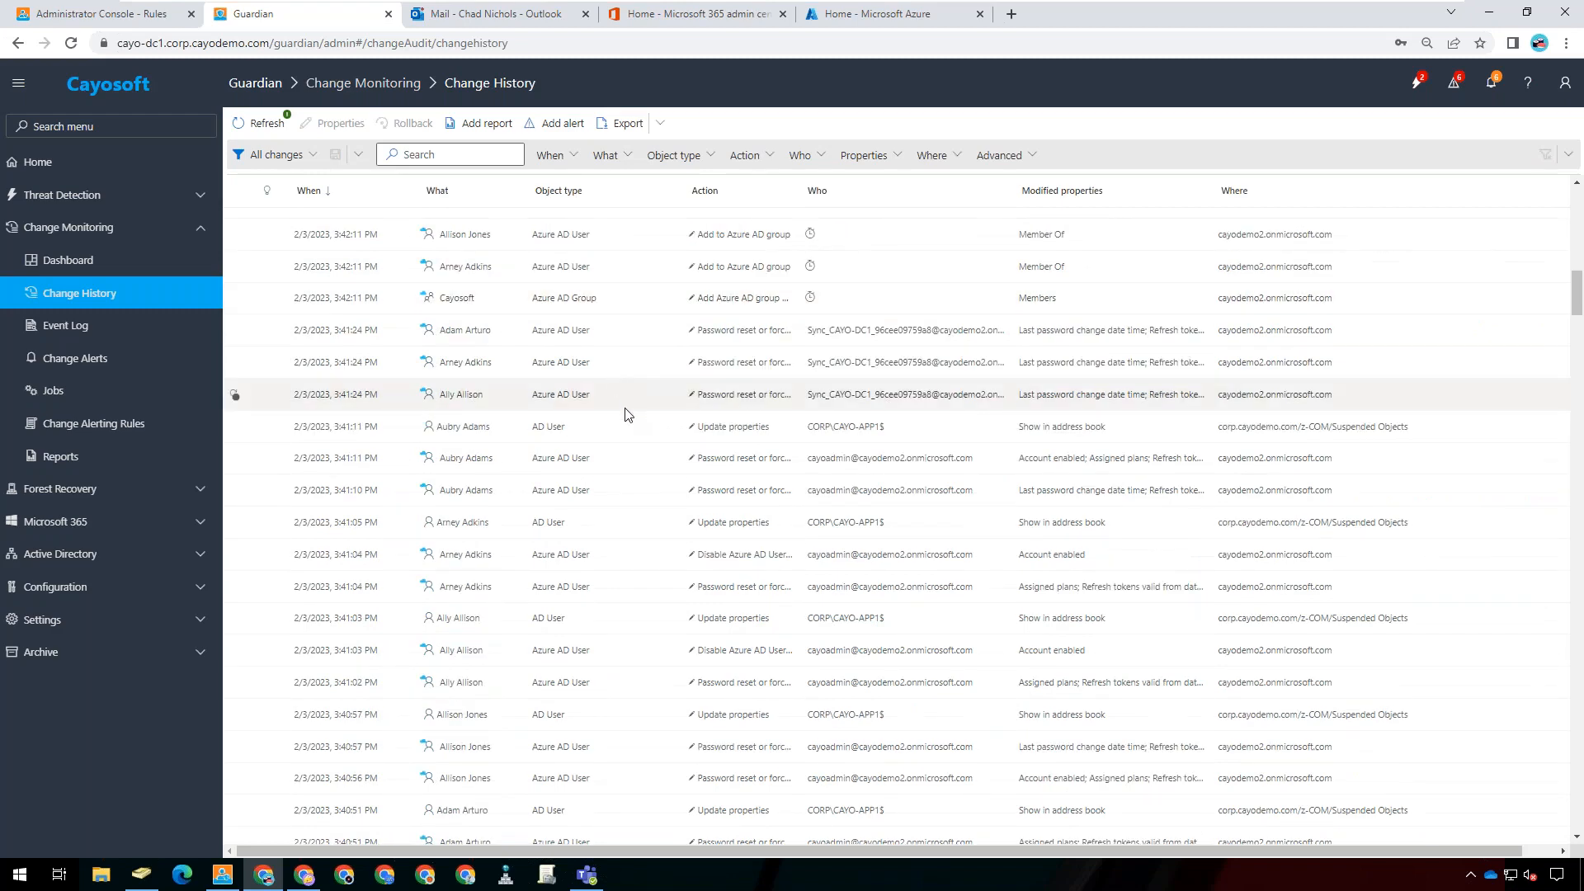
pyautogui.scroll(-1, 625, 415)
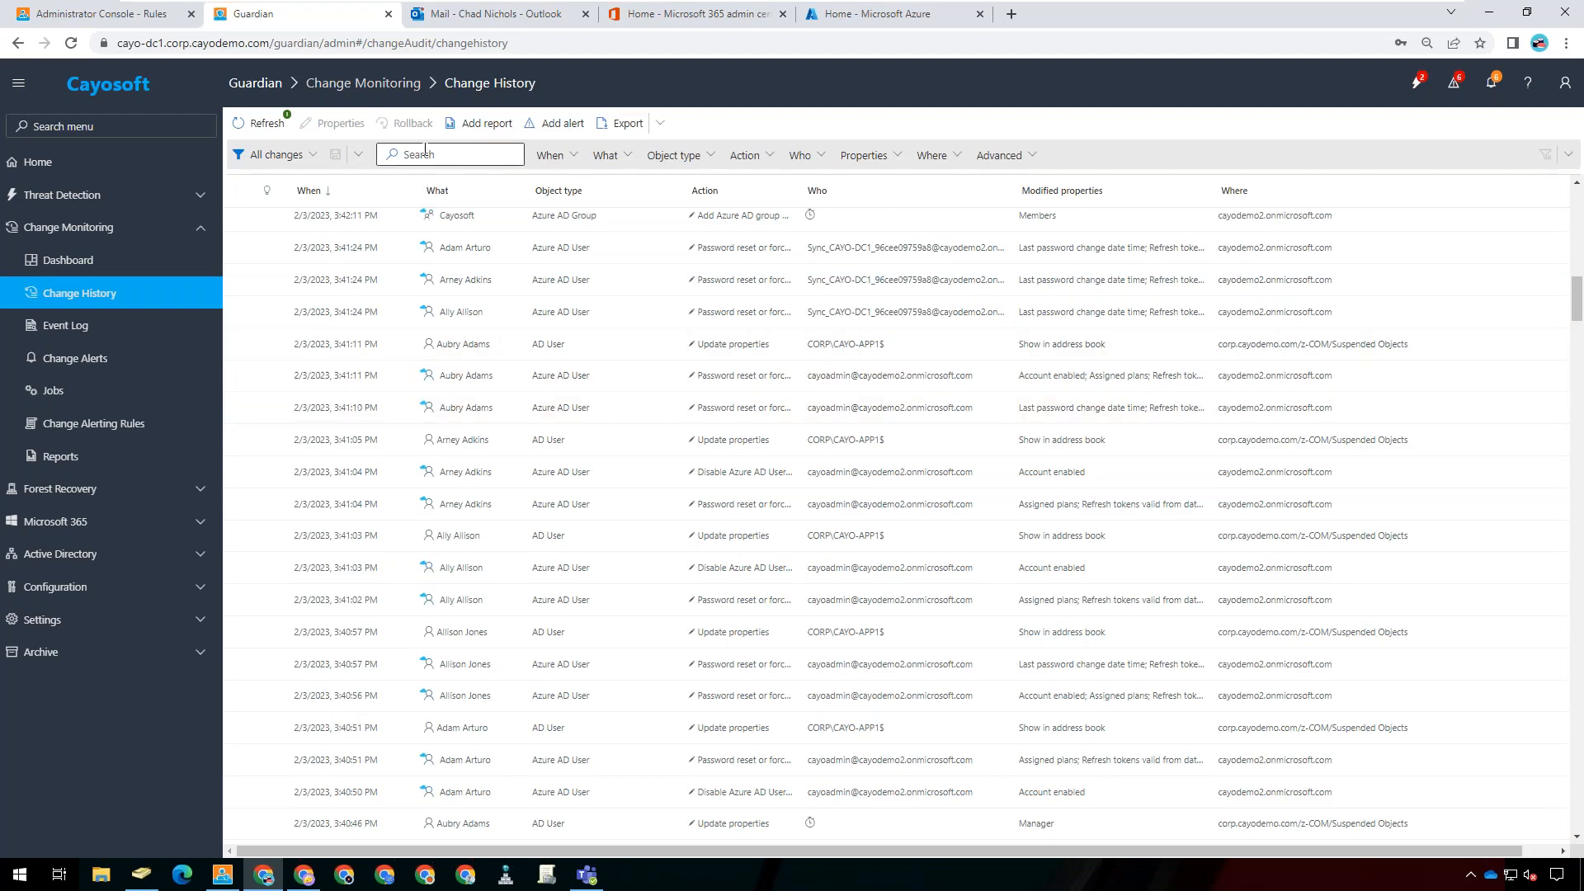
# - Check the selected Metropolis user in Active Directory Users and Computers, return to Guardian and search the Change History for that user's full name
pyautogui.click(139, 877)
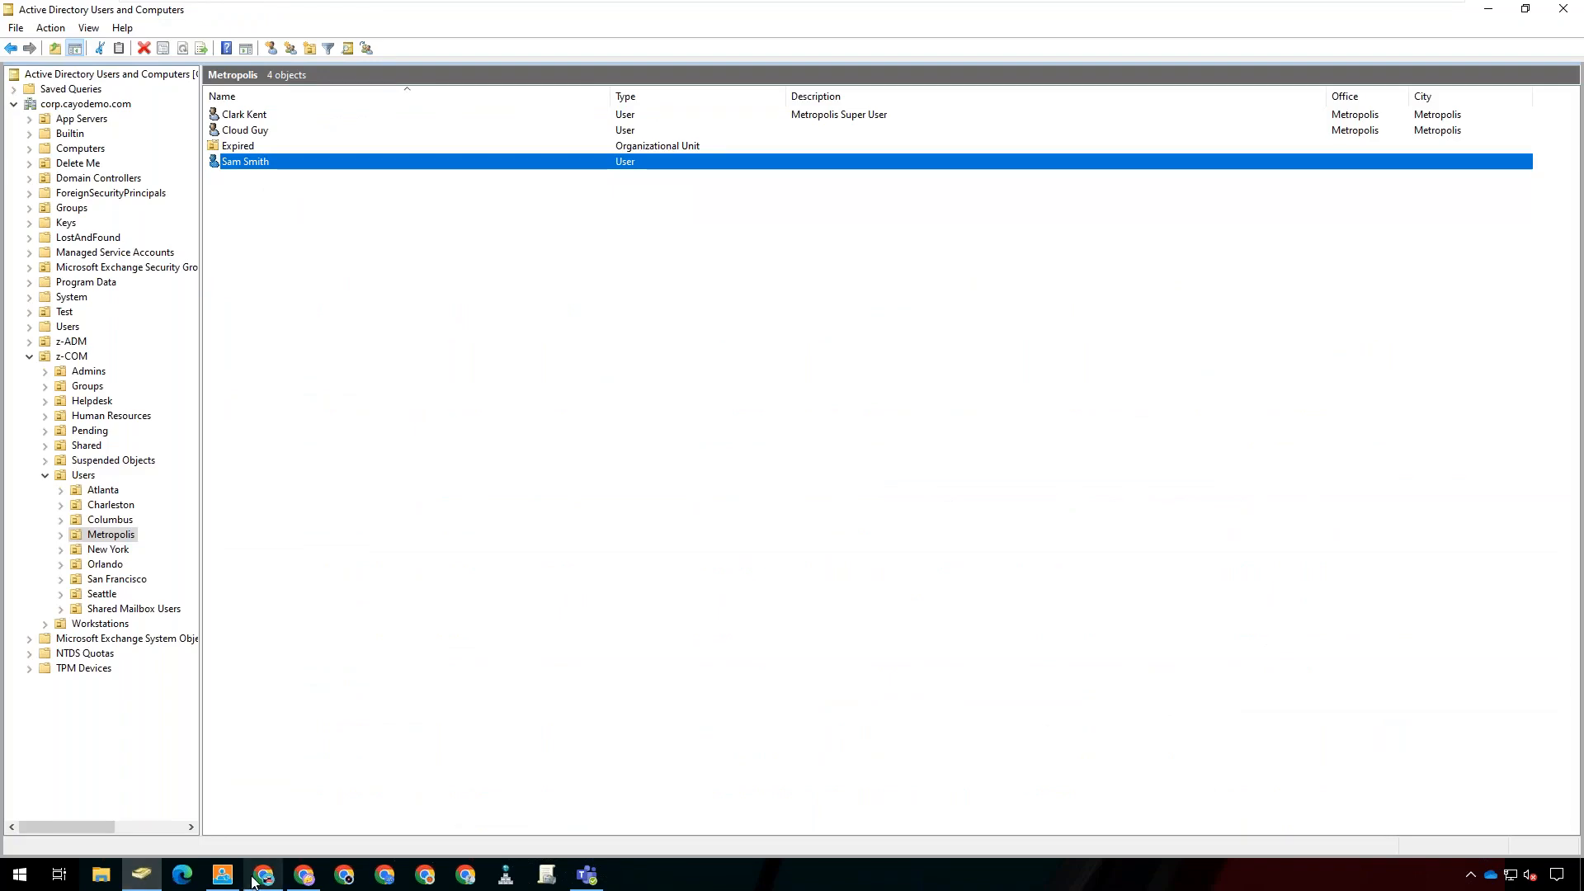
pyautogui.click(261, 878)
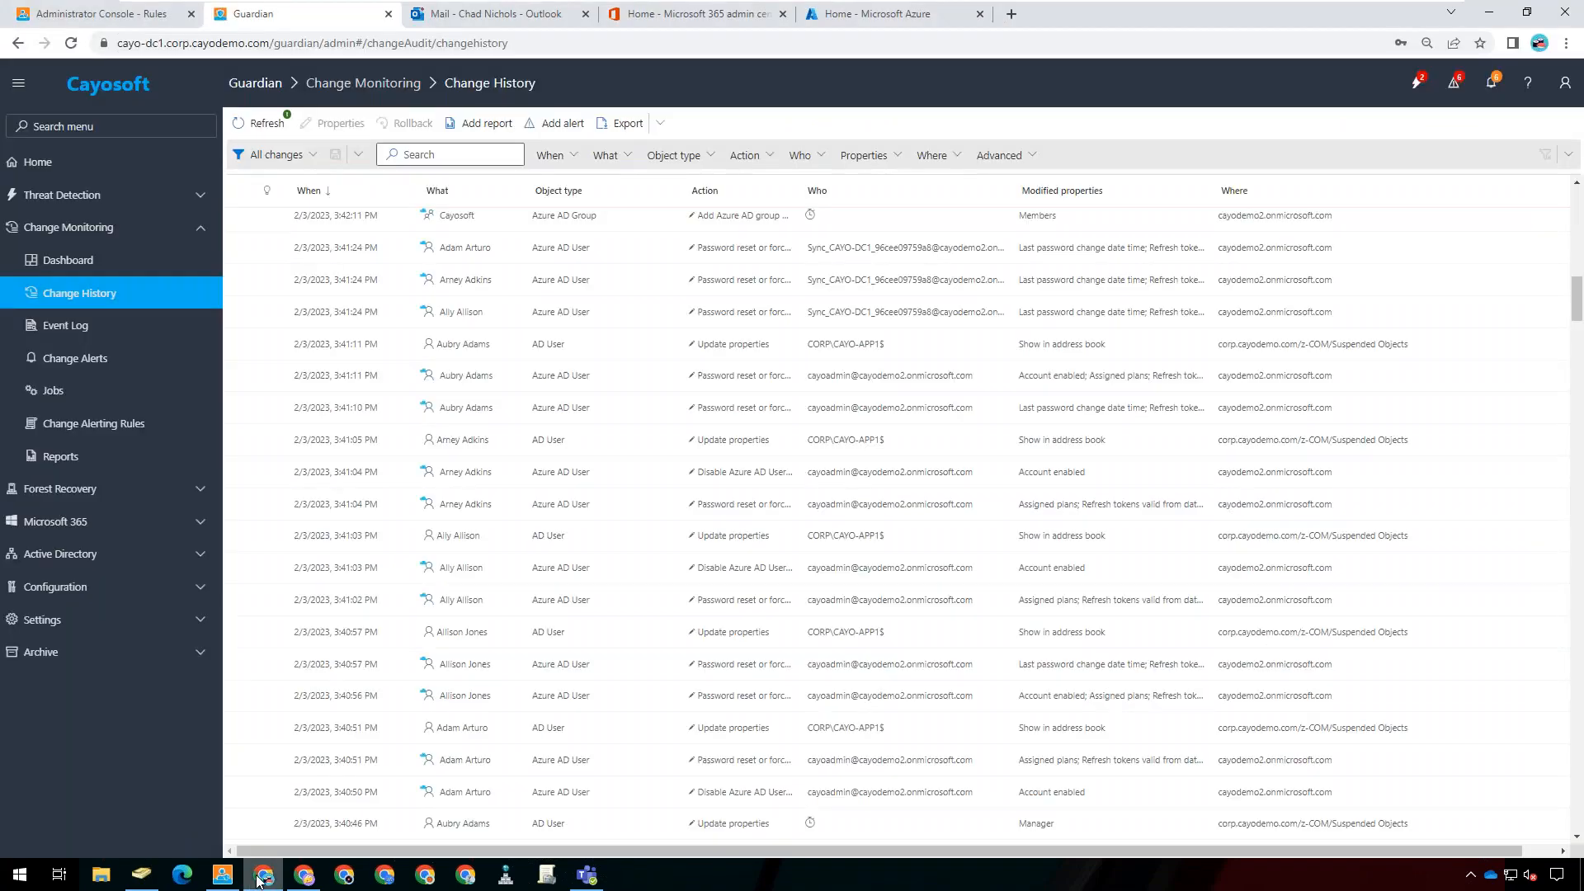
pyautogui.click(439, 153)
pyautogui.write('sam smith')
pyautogui.press('Return')
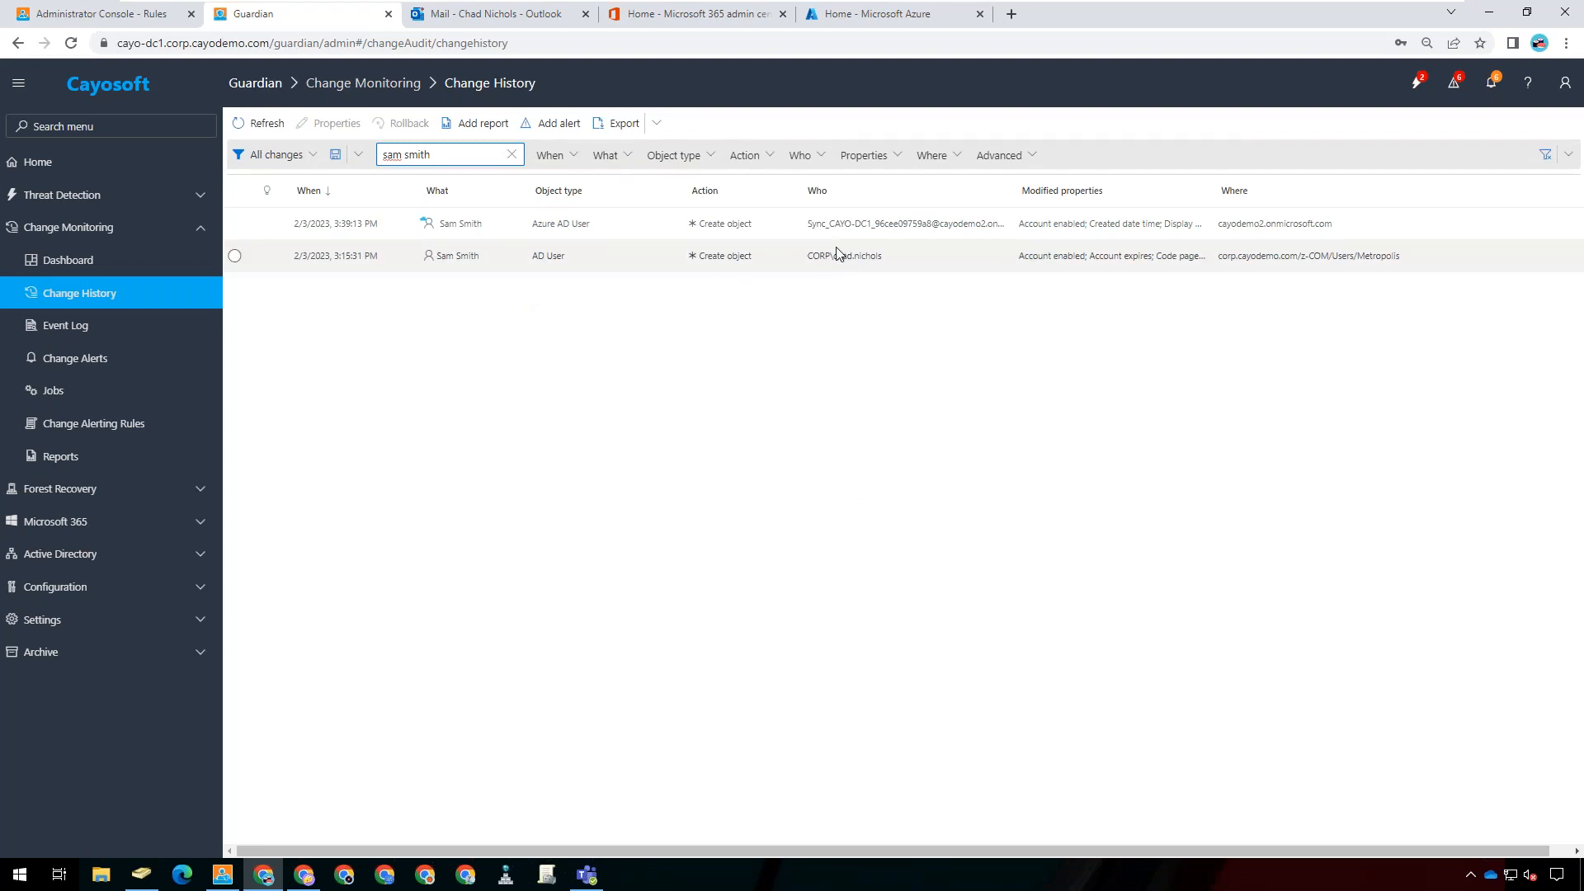
pyautogui.moveTo(868, 231)
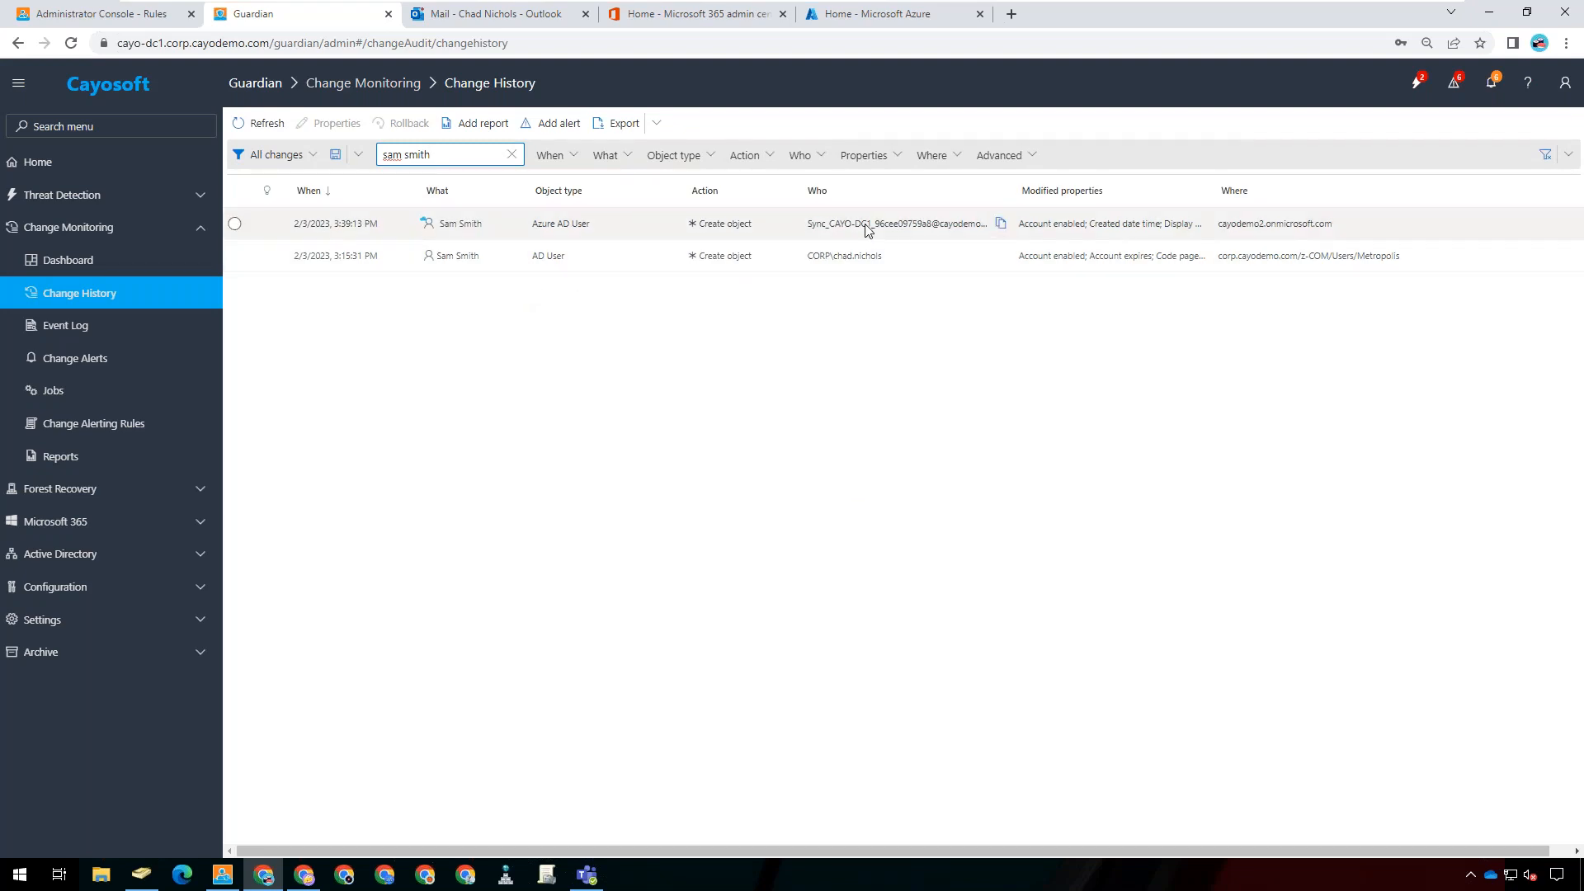